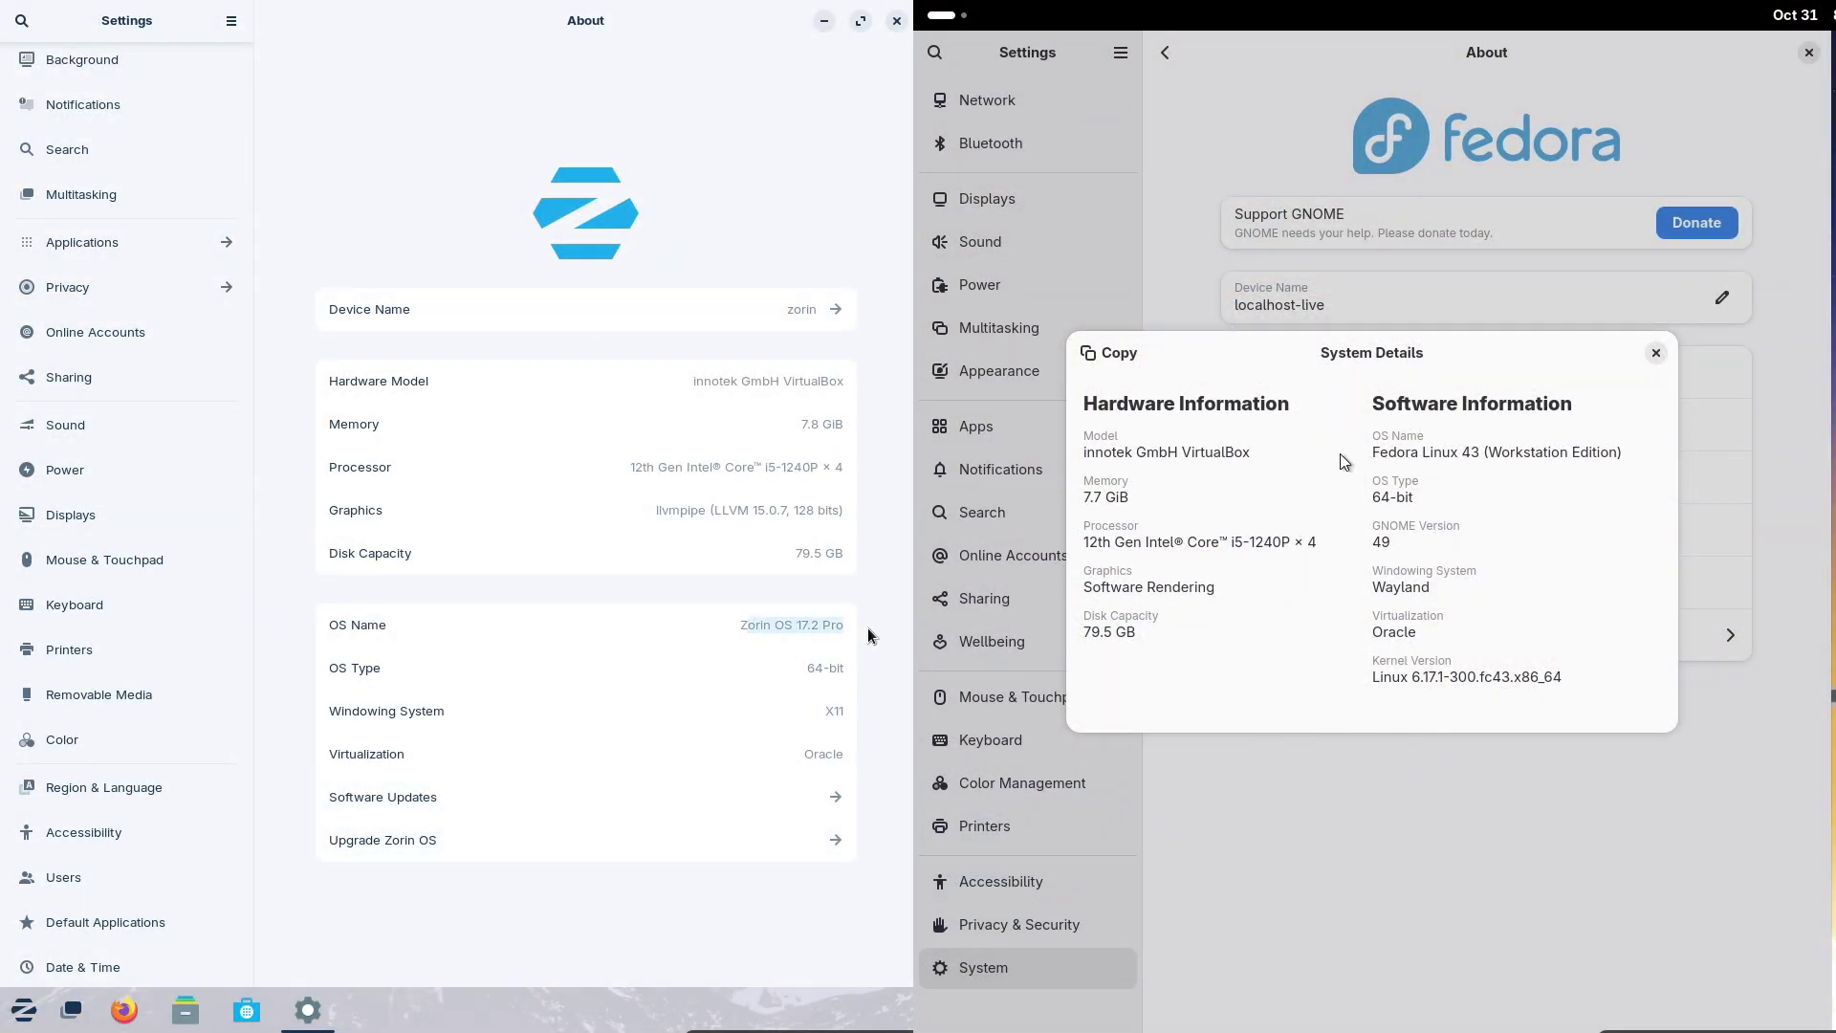
# Close Fedora's System Details and Zorin's Settings window, and view Fedora's Wellbeing settings
pyautogui.click(1664, 352)
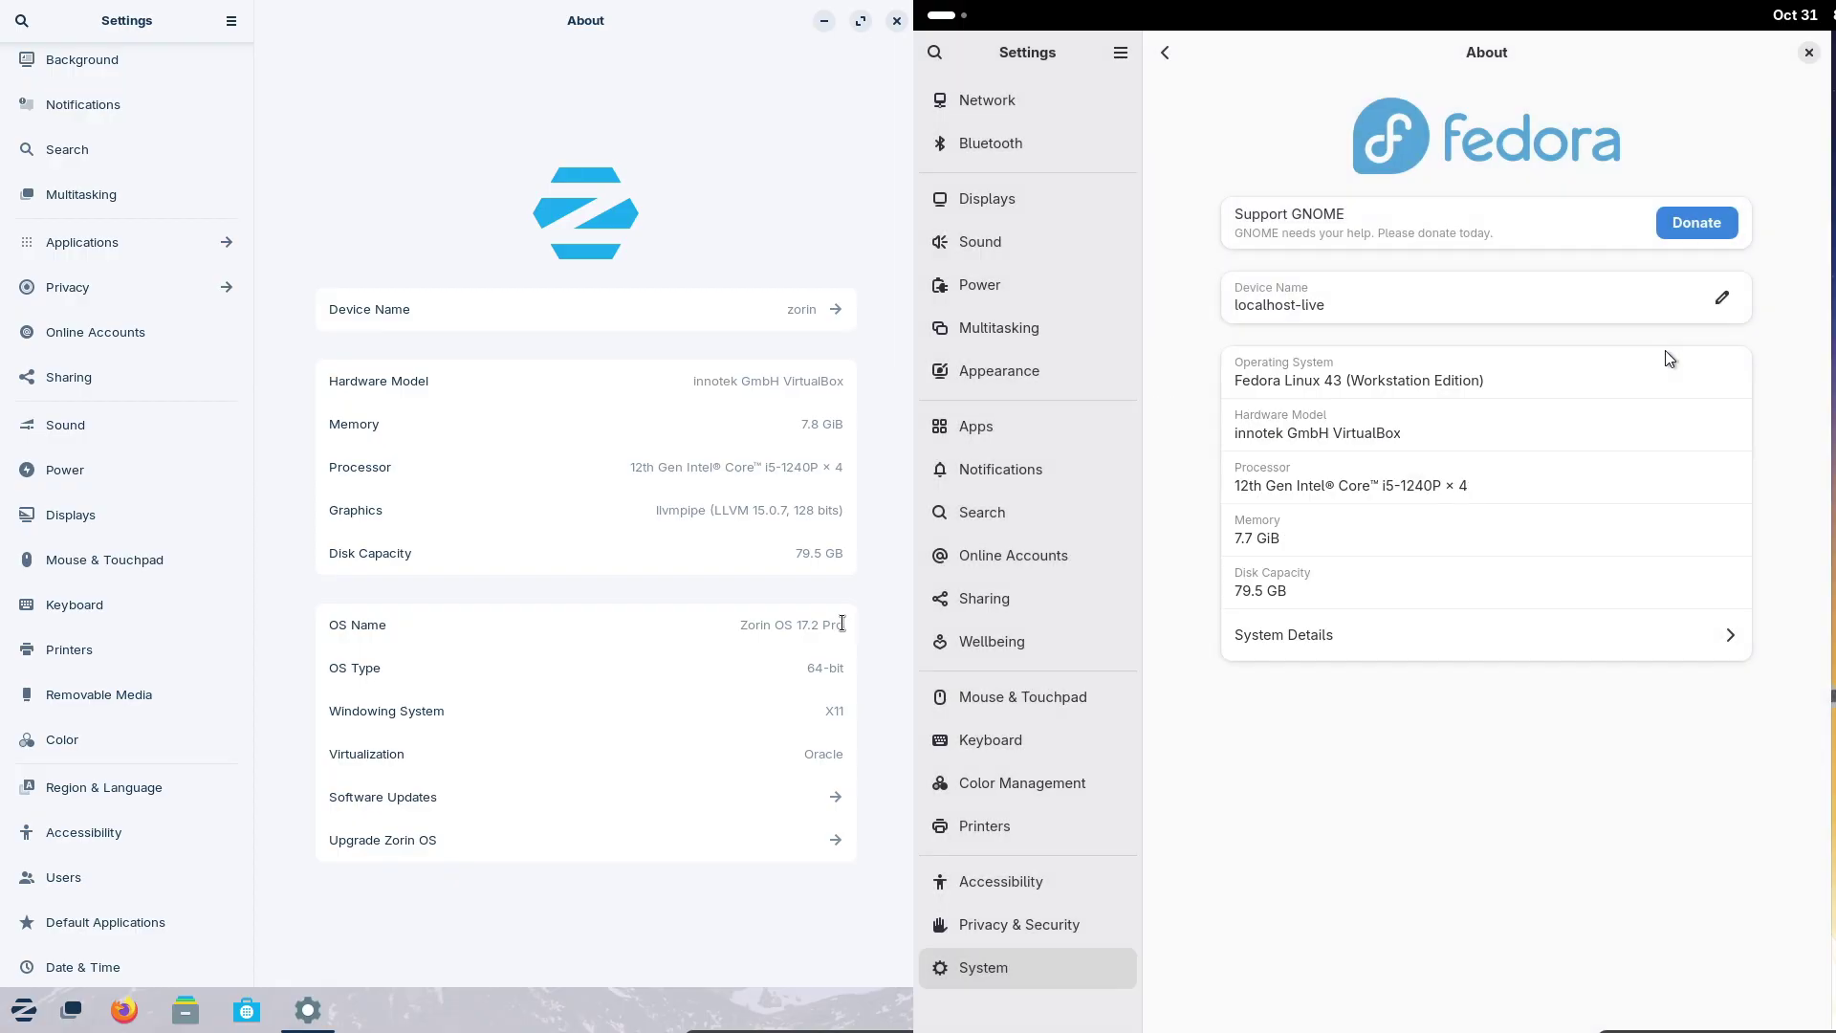
pyautogui.click(1104, 631)
pyautogui.moveTo(774, 615); pyautogui.dragTo(660, 615)
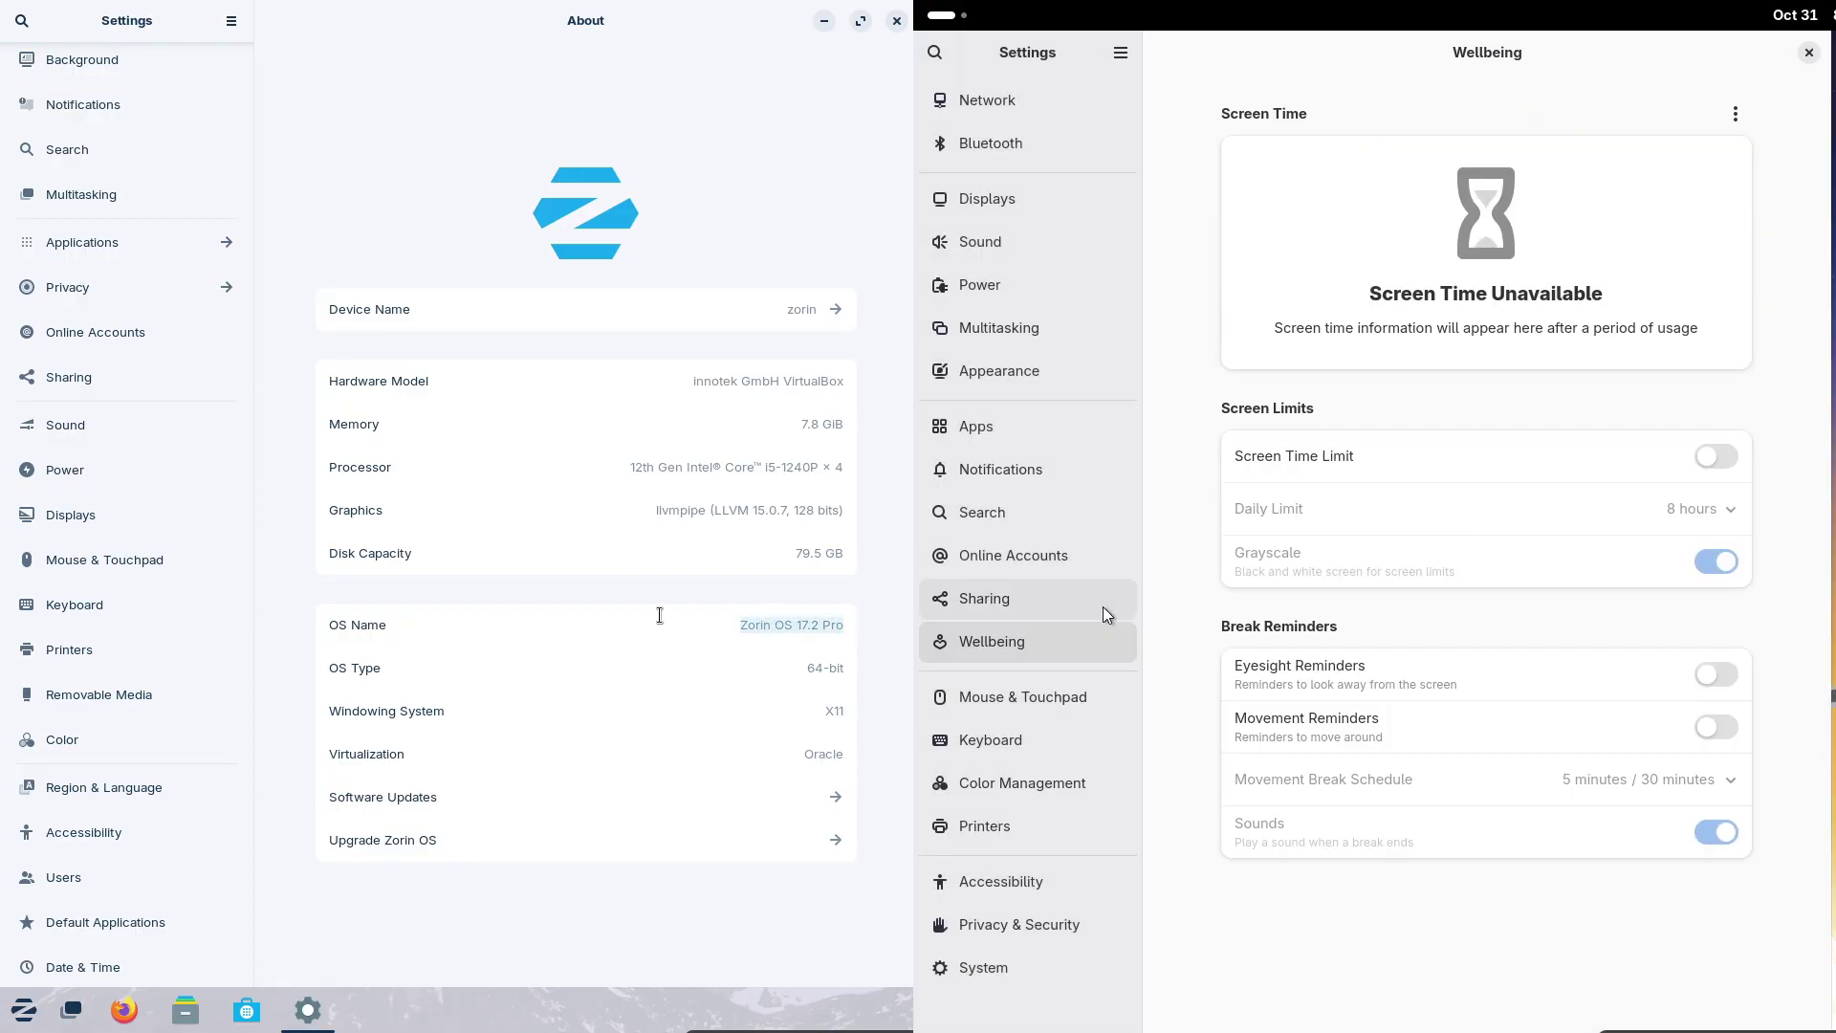
pyautogui.click(891, 29)
# Open the Appearance settings on Fedora and the Zorin Appearance app on Zorin OS
pyautogui.click(1023, 351)
pyautogui.click(24, 1006)
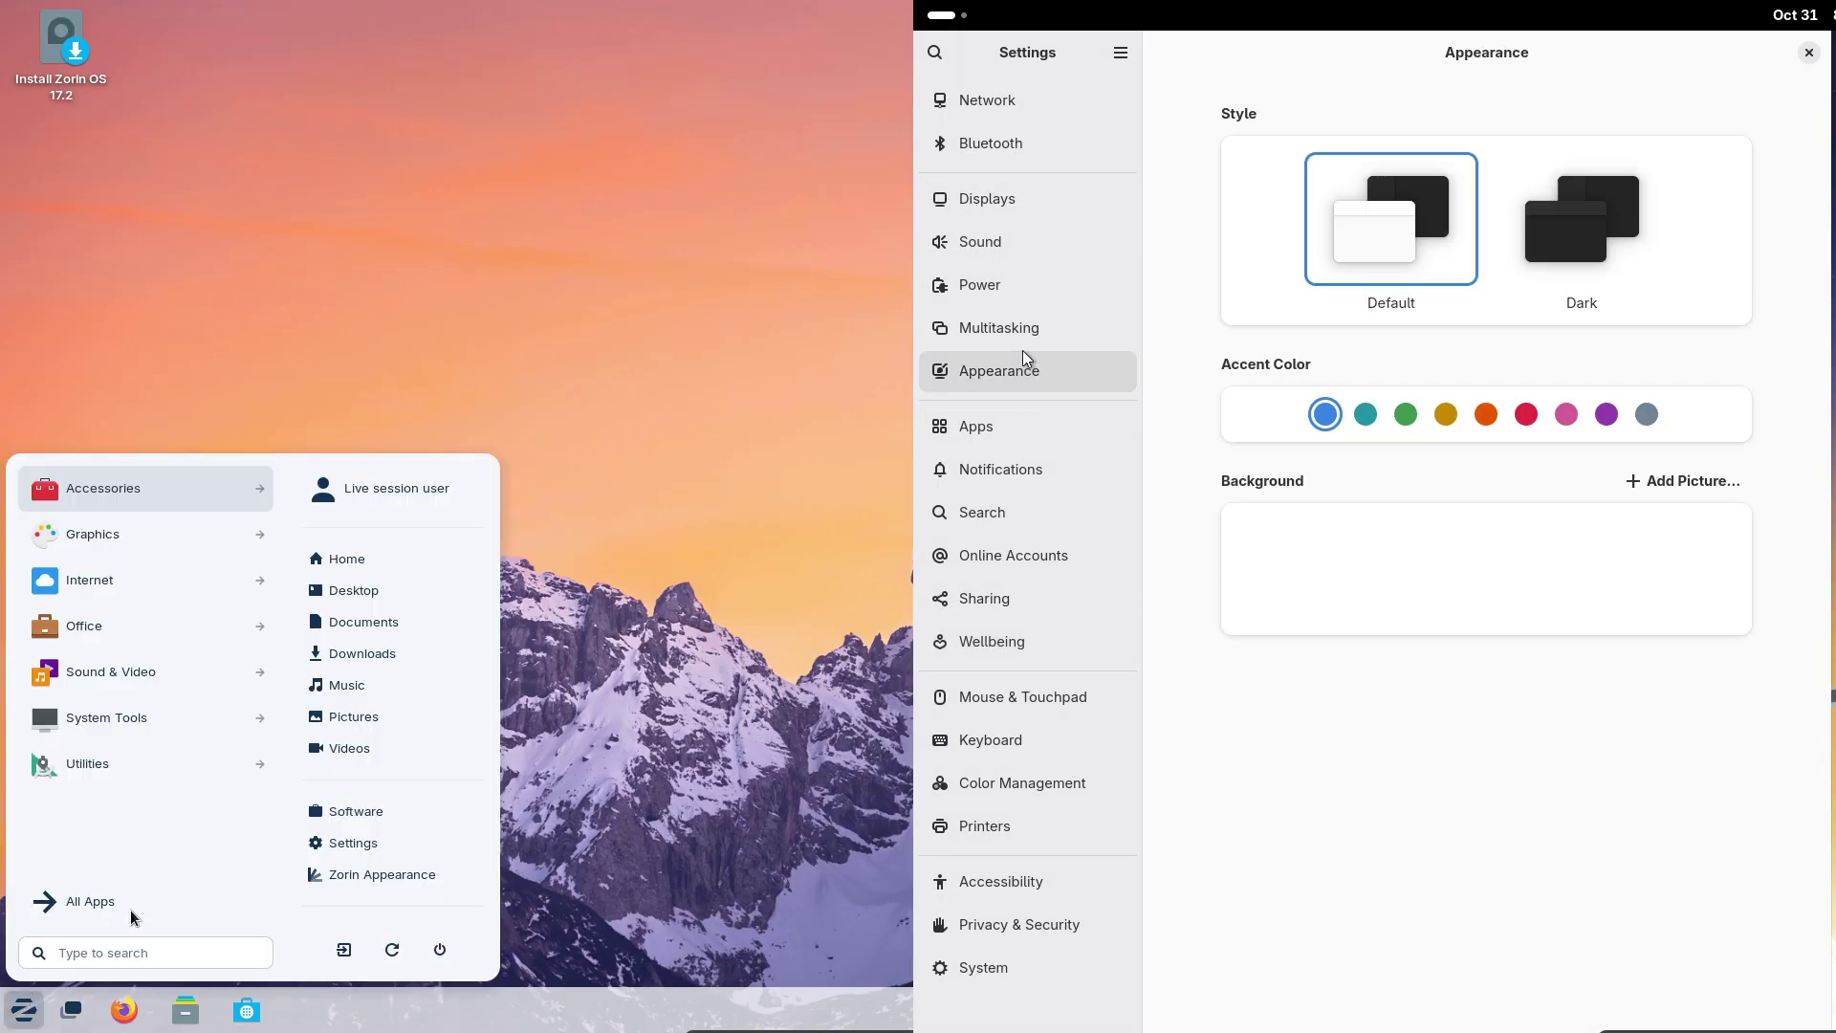
pyautogui.click(327, 870)
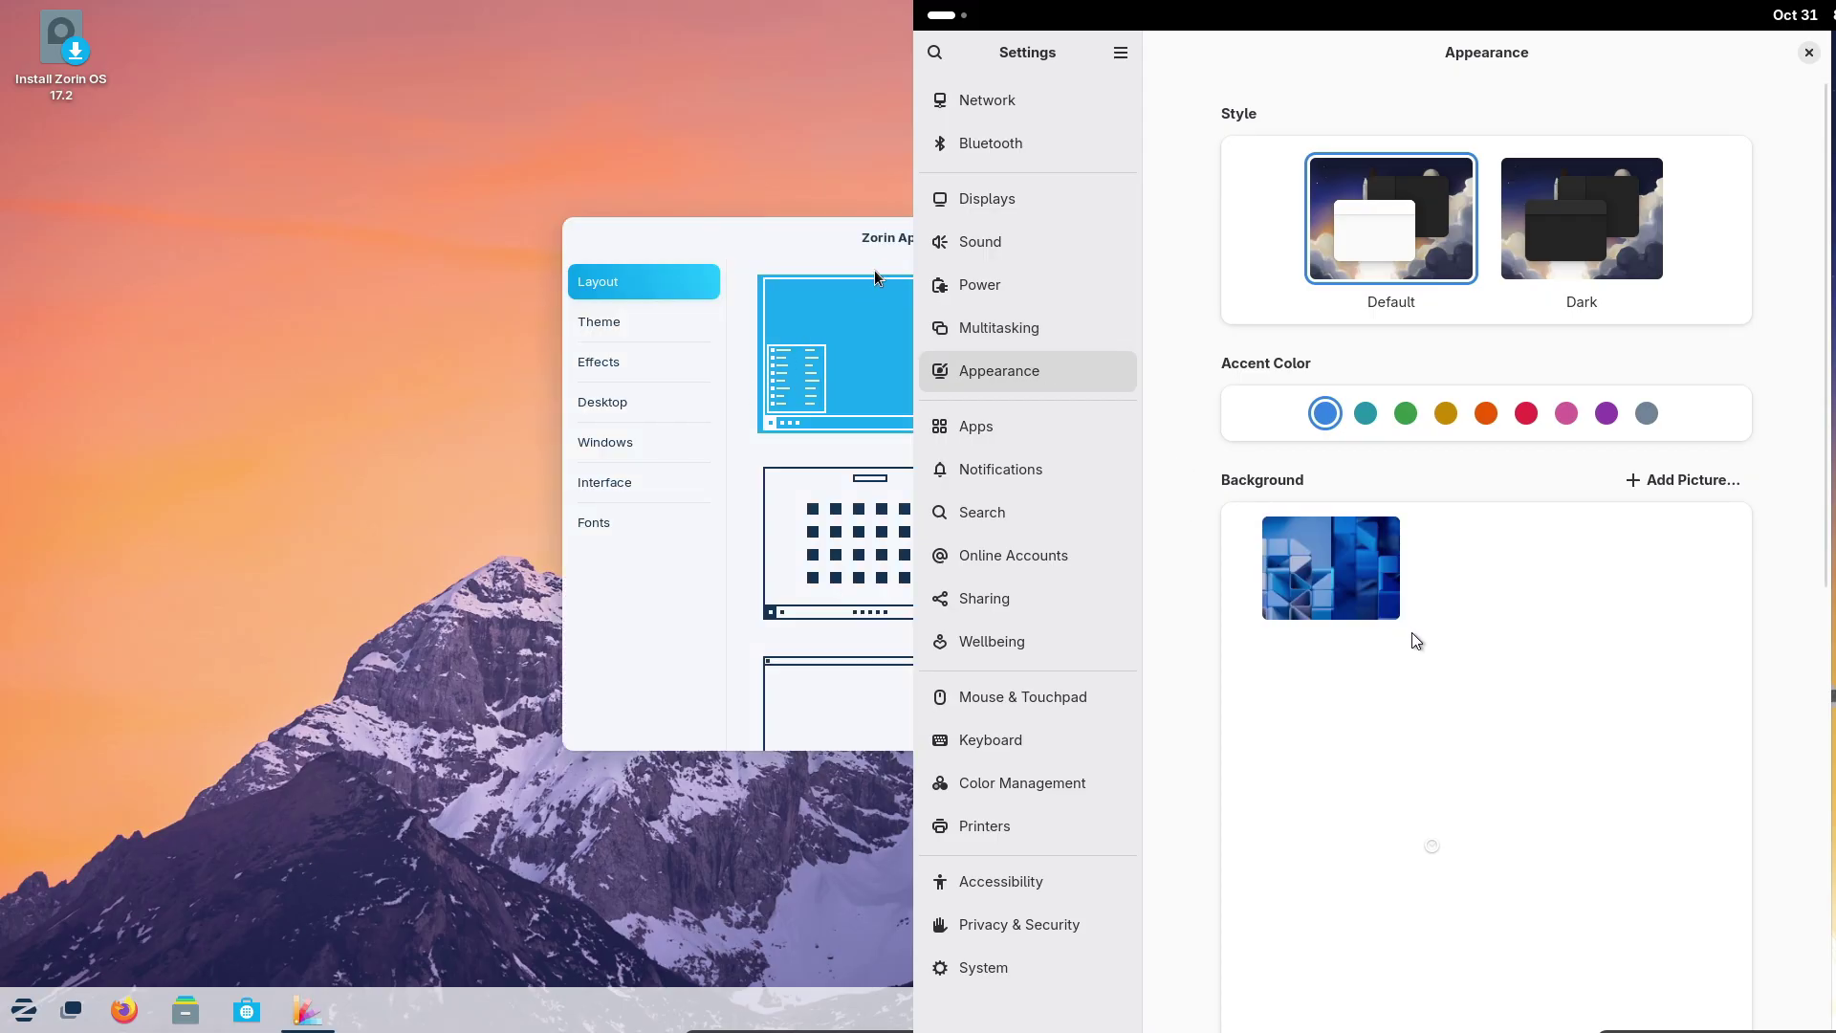
# Move the Zorin Appearance window fully into view on the Zorin desktop and browse Fedora's background pictures
pyautogui.moveTo(888, 230); pyautogui.dragTo(403, 227)
pyautogui.moveTo(1820, 556); pyautogui.dragTo(1801, 608)
pyautogui.moveTo(403, 228); pyautogui.dragTo(367, 186)
pyautogui.moveTo(1801, 608); pyautogui.dragTo(1769, 867)
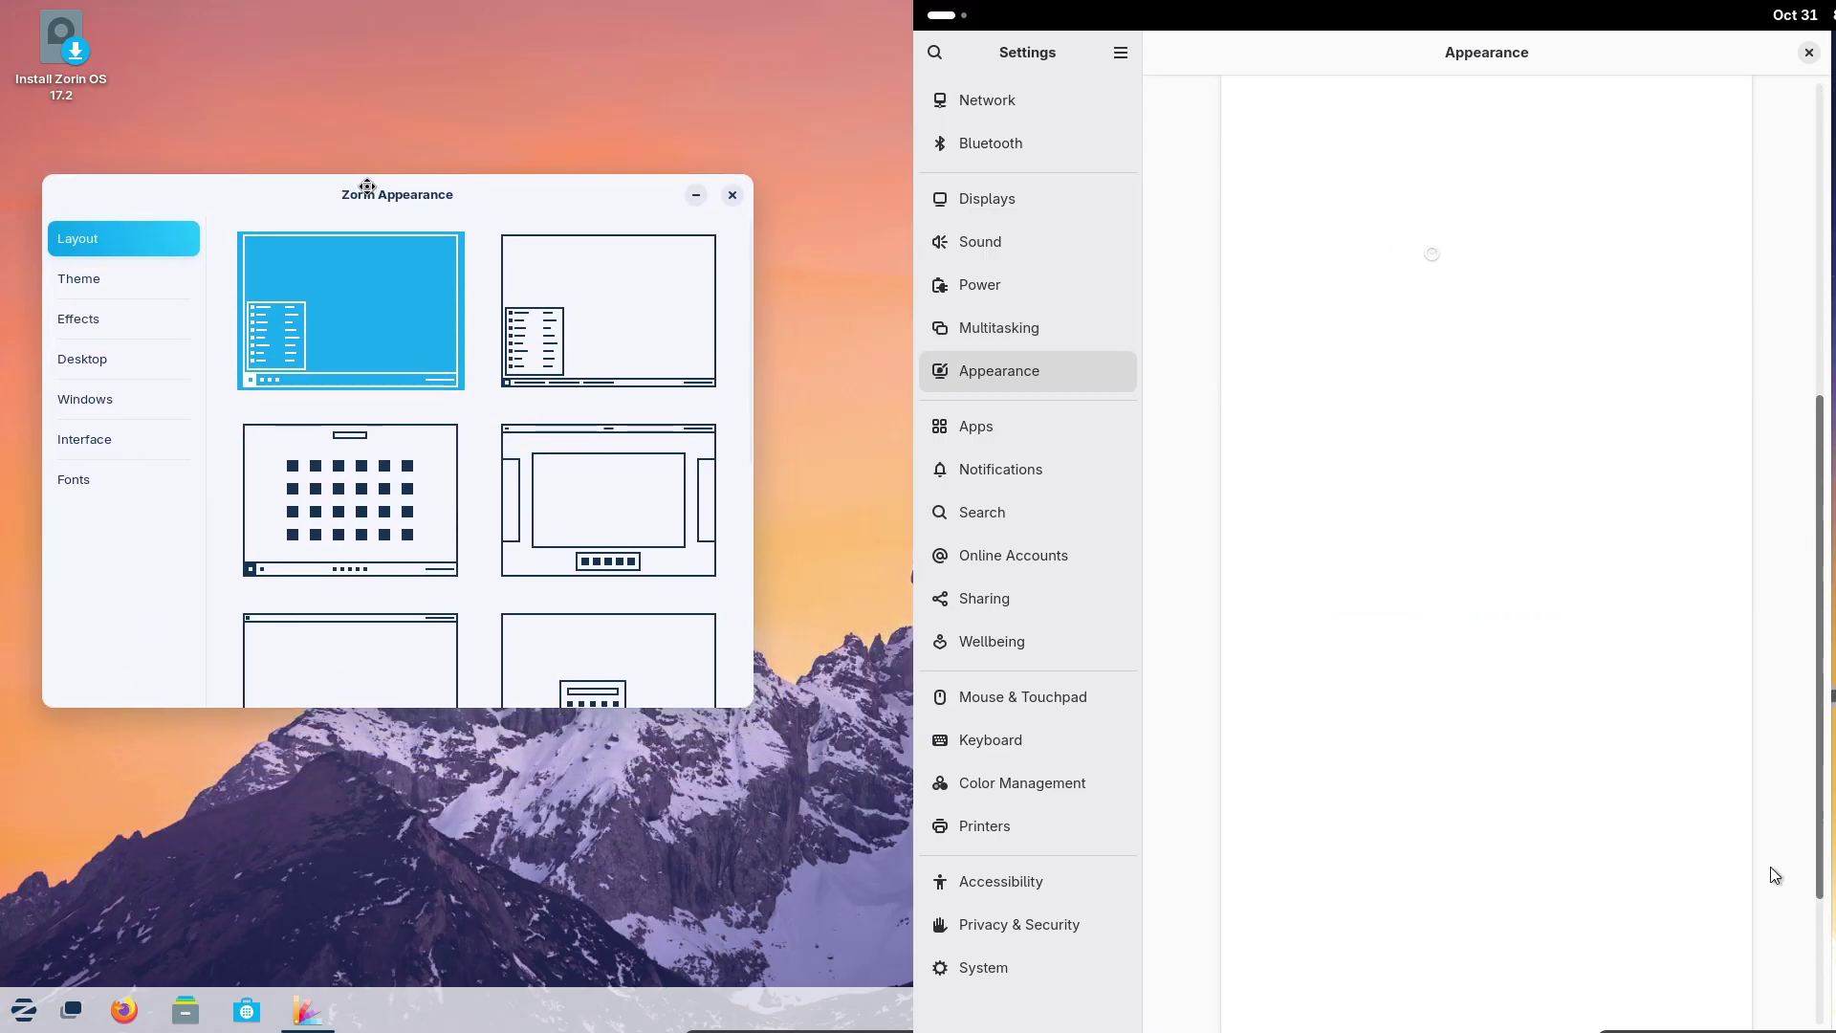
pyautogui.moveTo(367, 186); pyautogui.dragTo(358, 179)
# Examine Zorin's available desktop layouts and current start menu alongside Fedora's background pictures
pyautogui.scroll(-3, 1769, 899)
pyautogui.moveTo(738, 403); pyautogui.dragTo(730, 660)
pyautogui.scroll(5, 1760, 933)
pyautogui.moveTo(1751, 633)
pyautogui.mouseDown()
pyautogui.moveTo(1752, 559)
pyautogui.moveTo(1746, 642)
pyautogui.mouseUp()
pyautogui.click(24, 1010)
pyautogui.scroll(-5, 1748, 669)
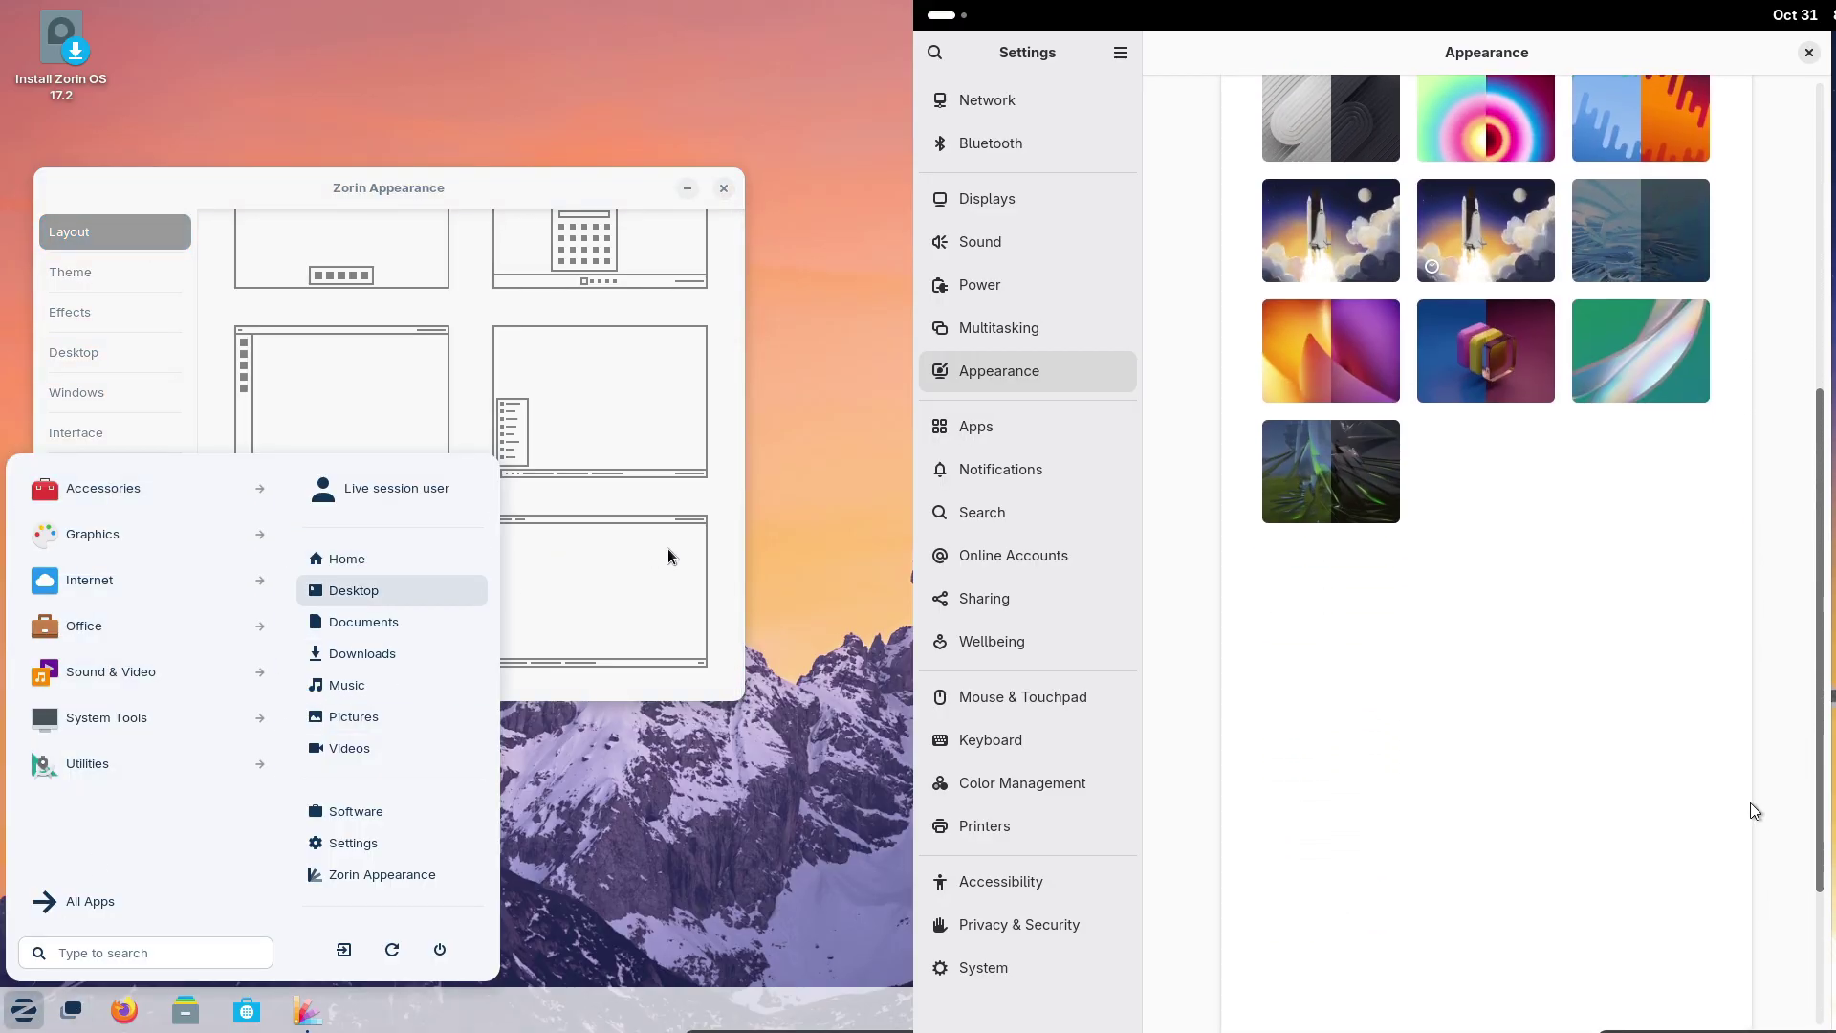
pyautogui.click(727, 566)
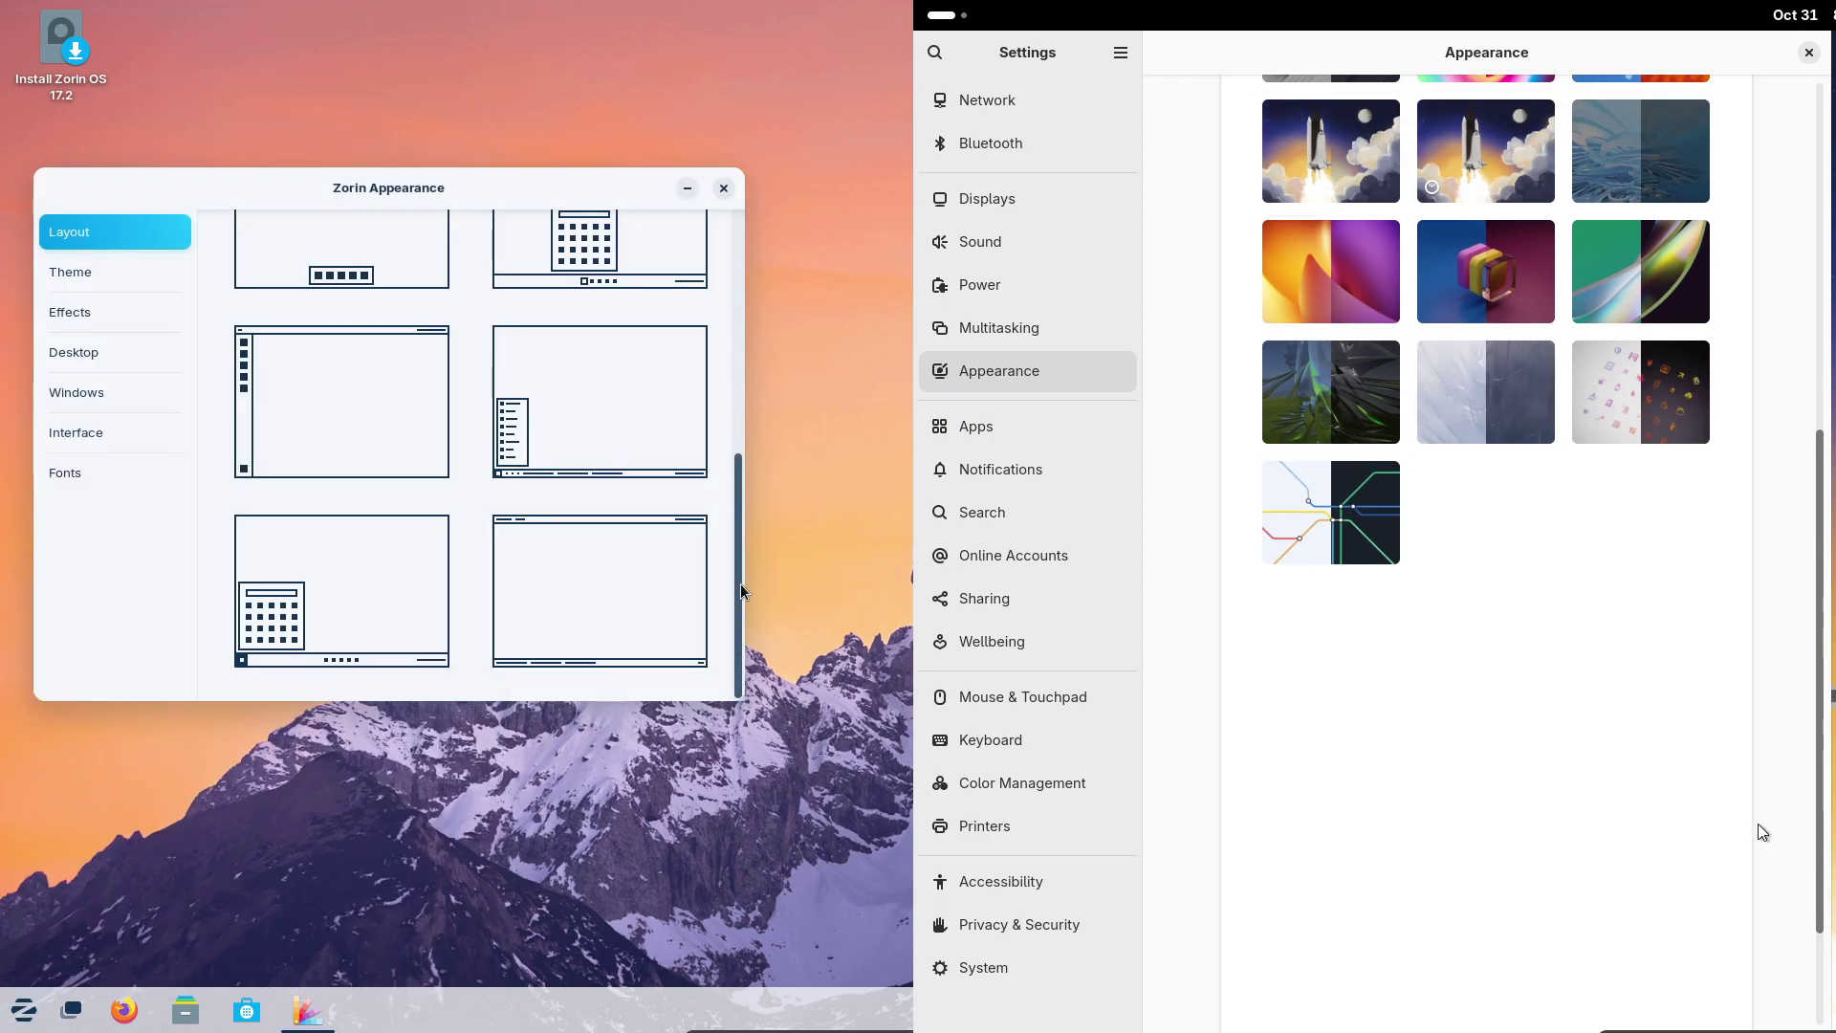
# Apply the Zorin layout with the compact app-grid menu, open that menu, and set Fedora's background to the orange-and-purple picture
pyautogui.click(366, 610)
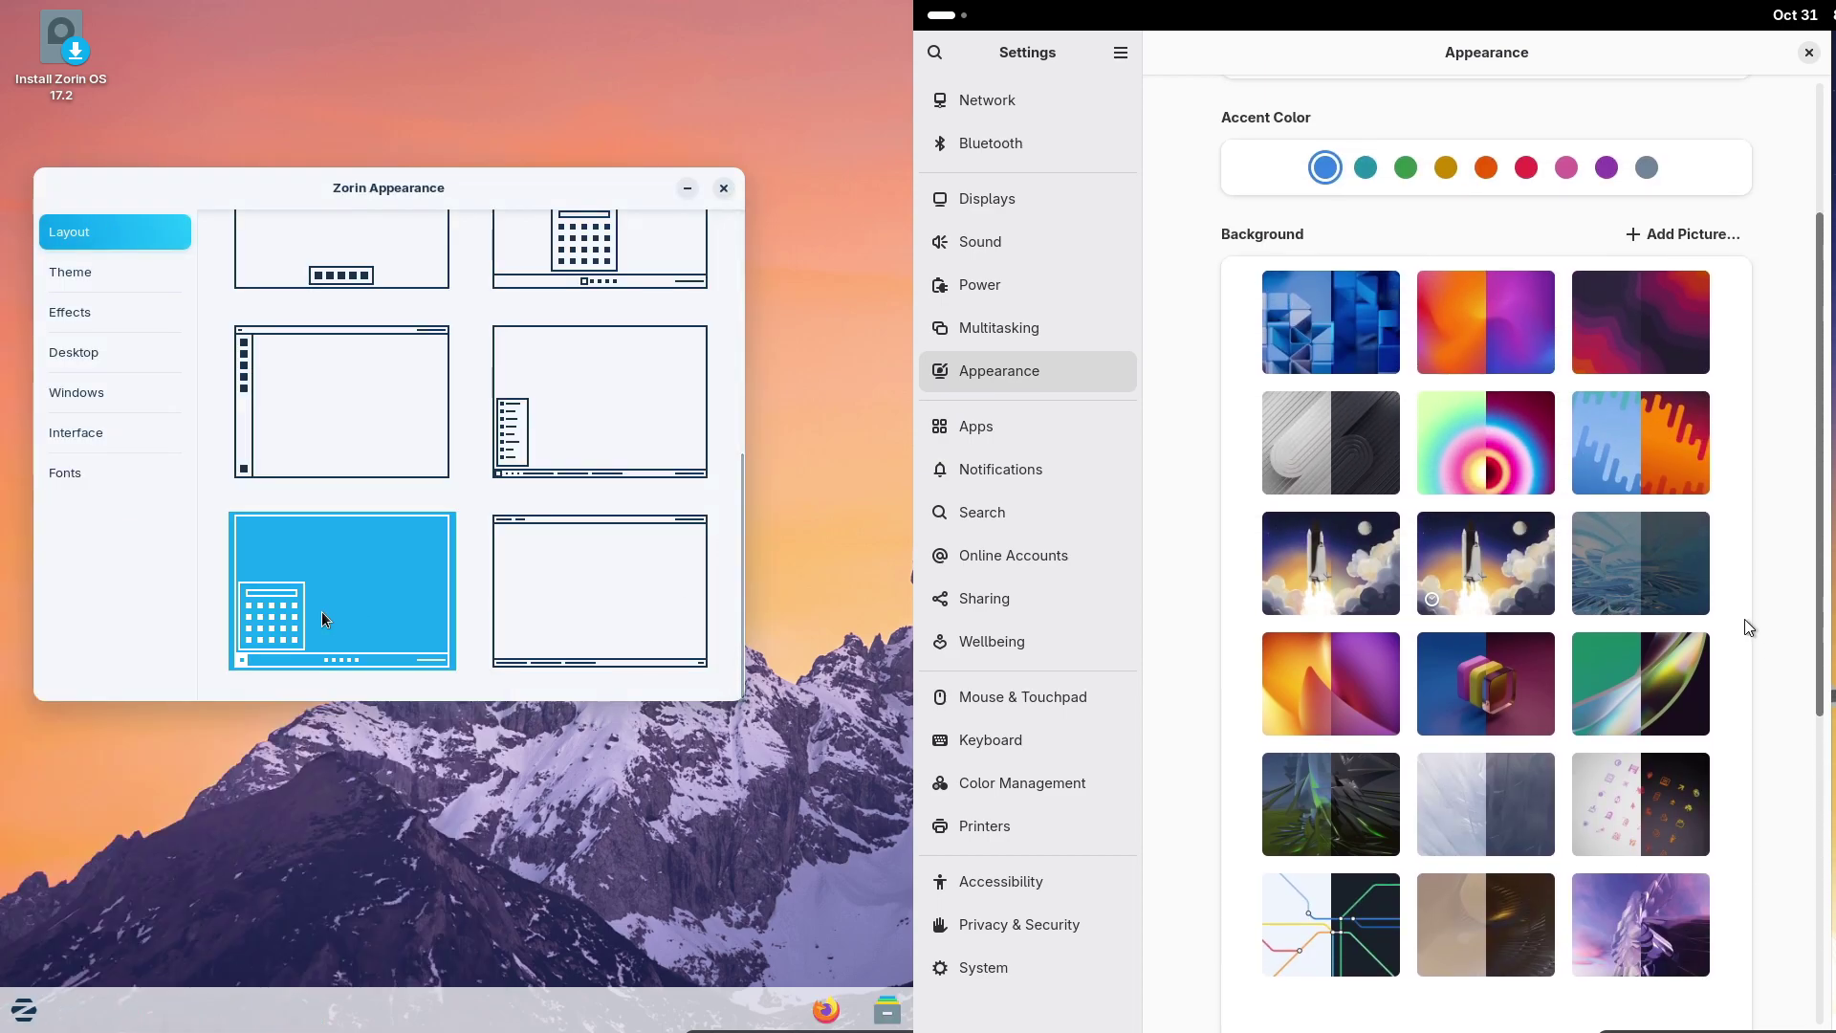
pyautogui.click(24, 1008)
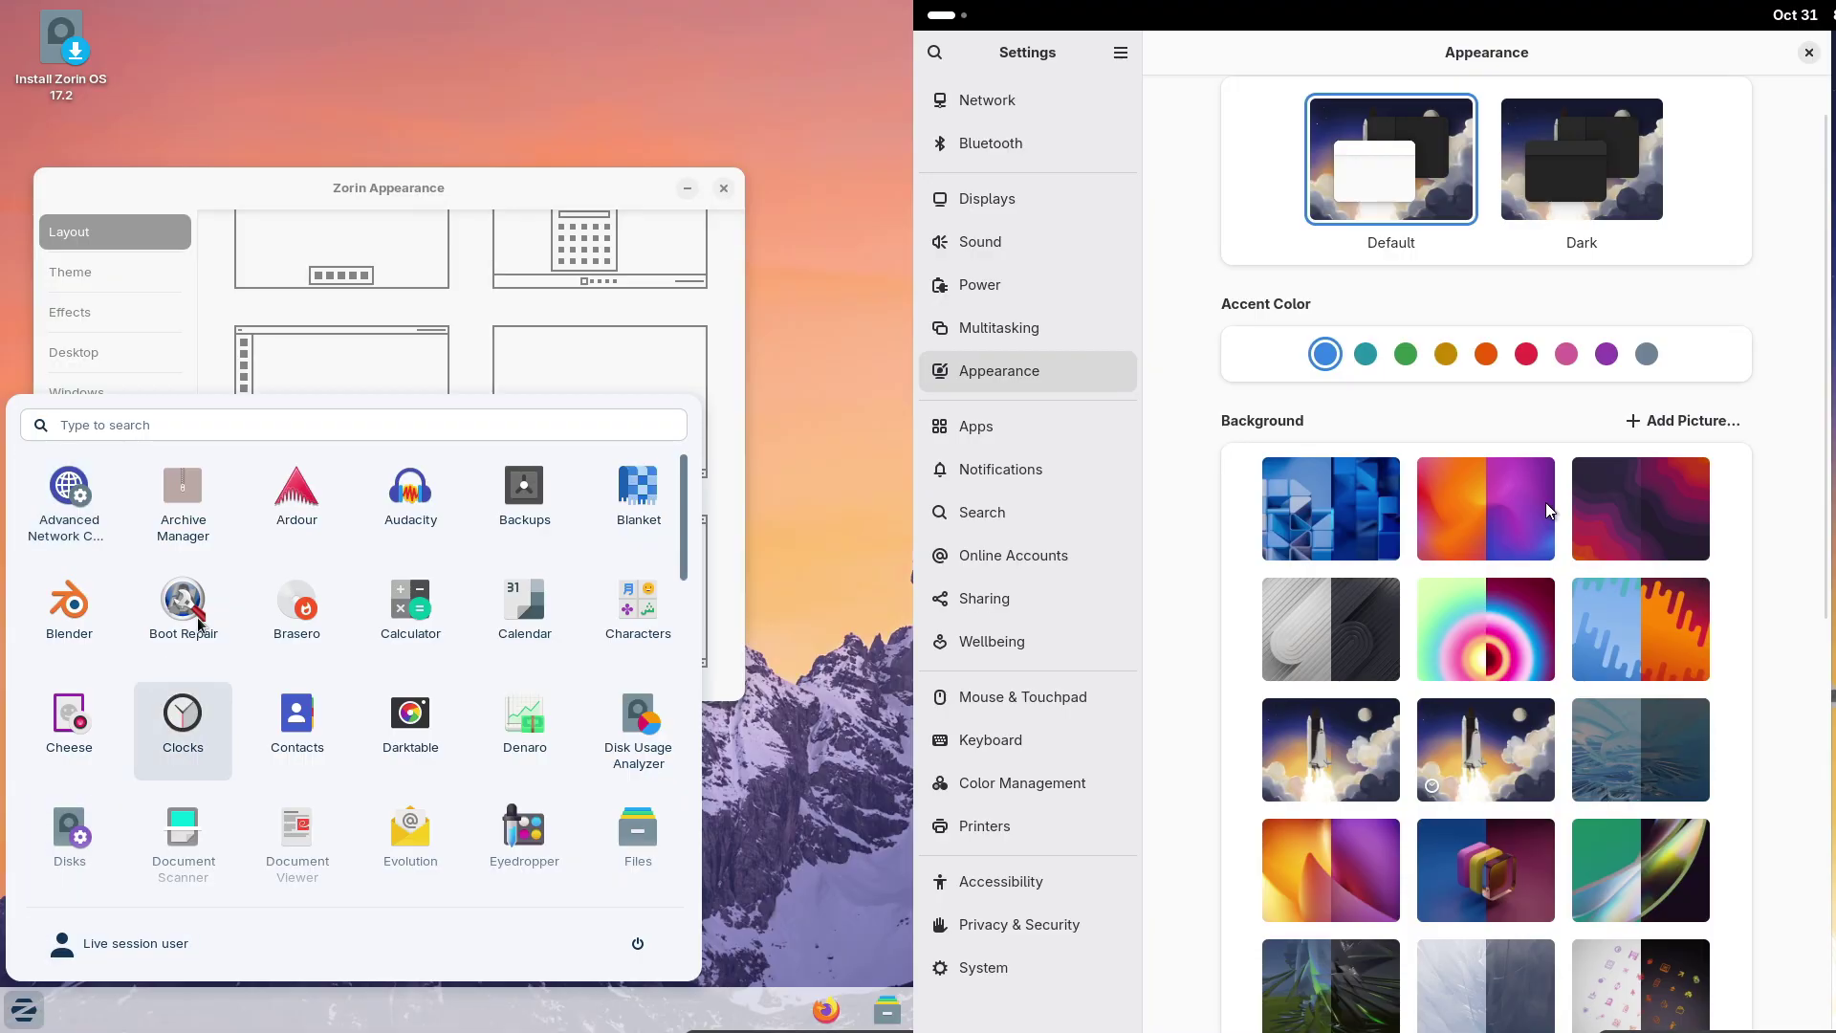
pyautogui.click(1546, 504)
# Browse the applications in Zorin's app-grid menu and the full set of Fedora background pictures
pyautogui.moveTo(683, 555); pyautogui.dragTo(684, 698)
pyautogui.moveTo(1826, 430); pyautogui.dragTo(1807, 696)
pyautogui.moveTo(684, 699); pyautogui.dragTo(684, 721)
pyautogui.moveTo(1807, 696); pyautogui.dragTo(1778, 933)
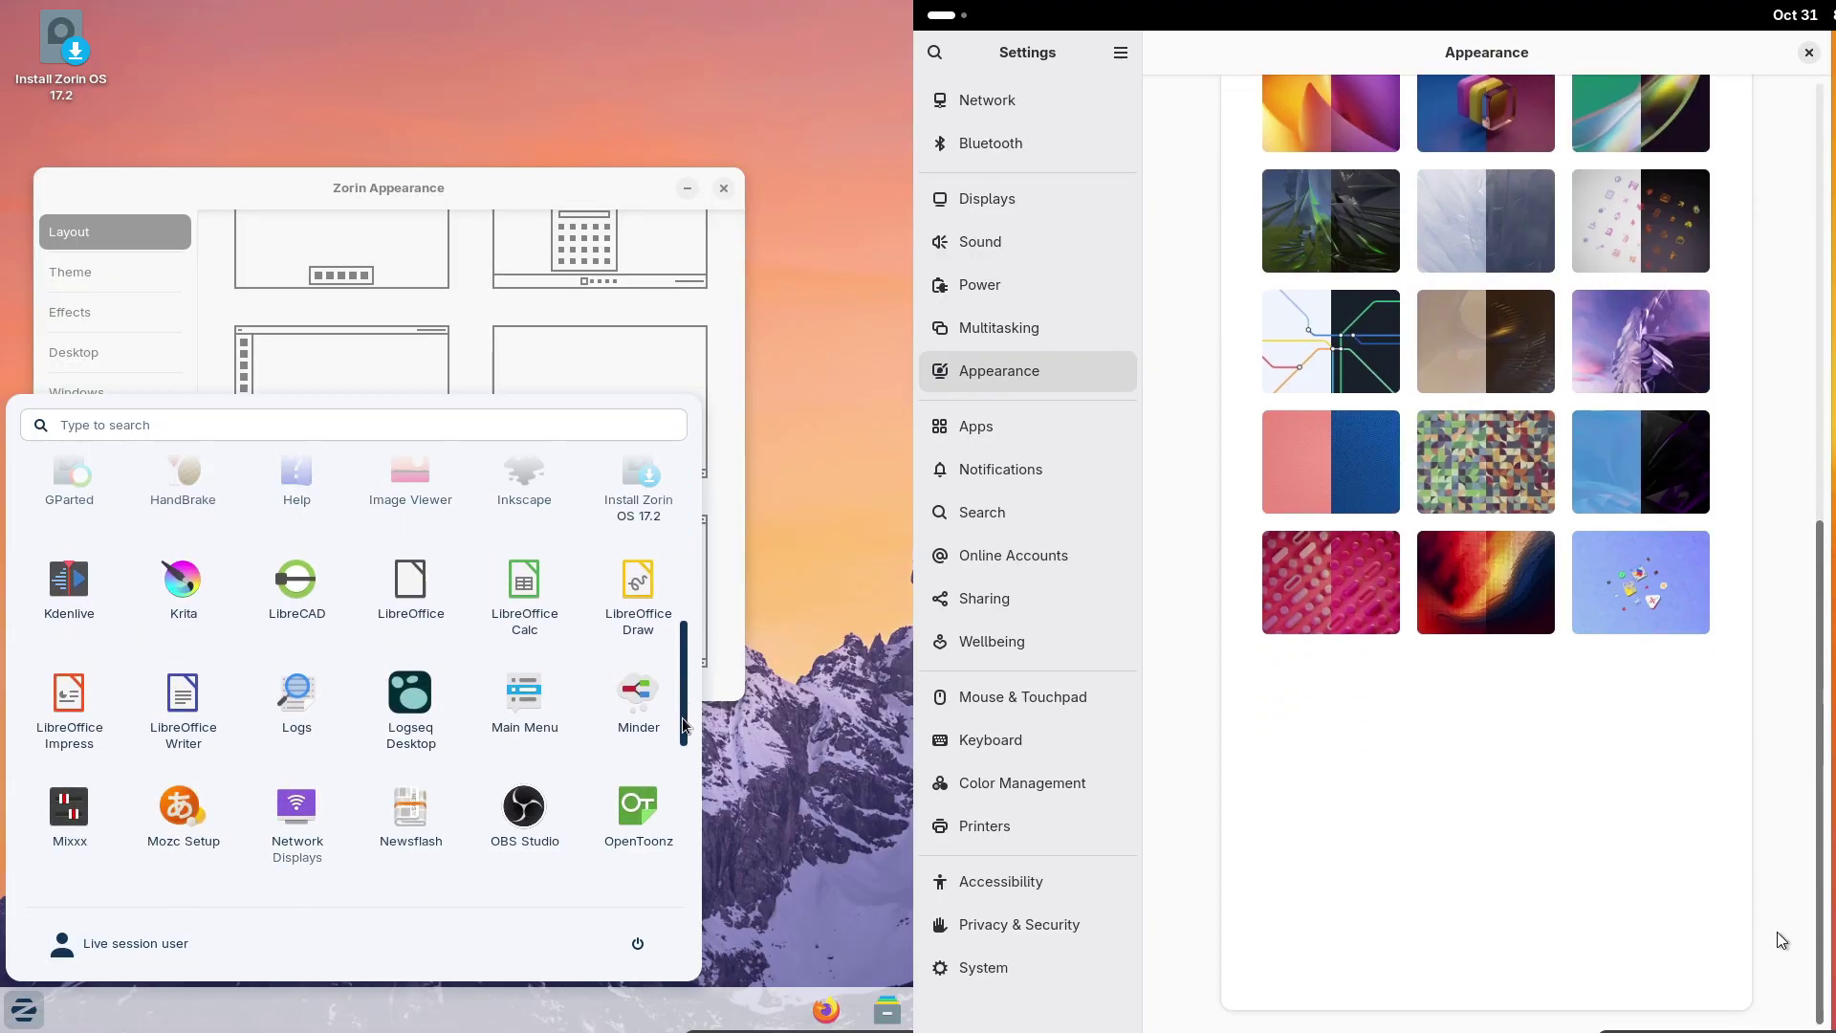
pyautogui.moveTo(683, 721); pyautogui.dragTo(683, 765)
pyautogui.moveTo(1778, 933); pyautogui.dragTo(1773, 543)
pyautogui.moveTo(683, 765); pyautogui.dragTo(682, 805)
pyautogui.moveTo(1774, 543); pyautogui.dragTo(1749, 340)
pyautogui.moveTo(683, 811); pyautogui.dragTo(661, 514)
# In Fedora's power settings, enable Show Battery Percentage and choose the Performance power mode
pyautogui.click(1096, 296)
pyautogui.click(1711, 509)
pyautogui.click(1255, 292)
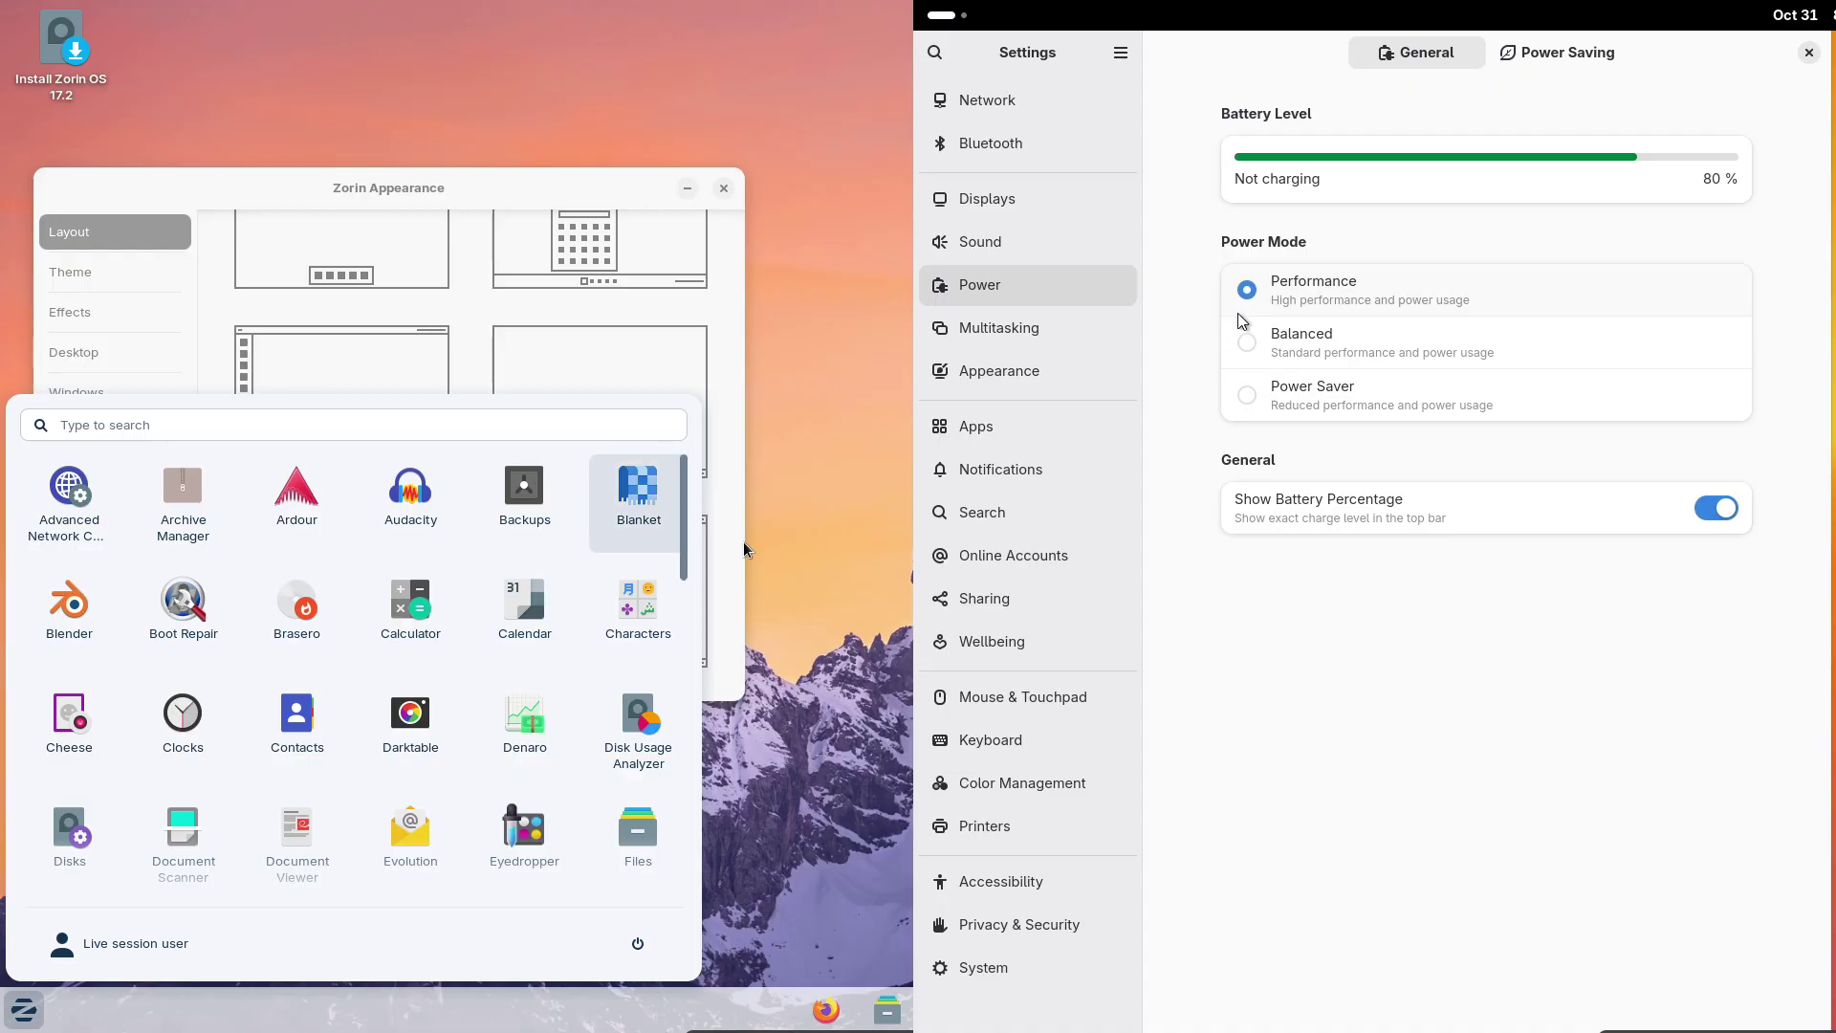
# View Fedora's Power Saving and Sound settings, and apply the Zorin layout with the narrow list-style start menu
pyautogui.click(743, 542)
pyautogui.click(1524, 57)
pyautogui.moveTo(738, 575); pyautogui.dragTo(736, 514)
pyautogui.click(980, 241)
pyautogui.click(612, 521)
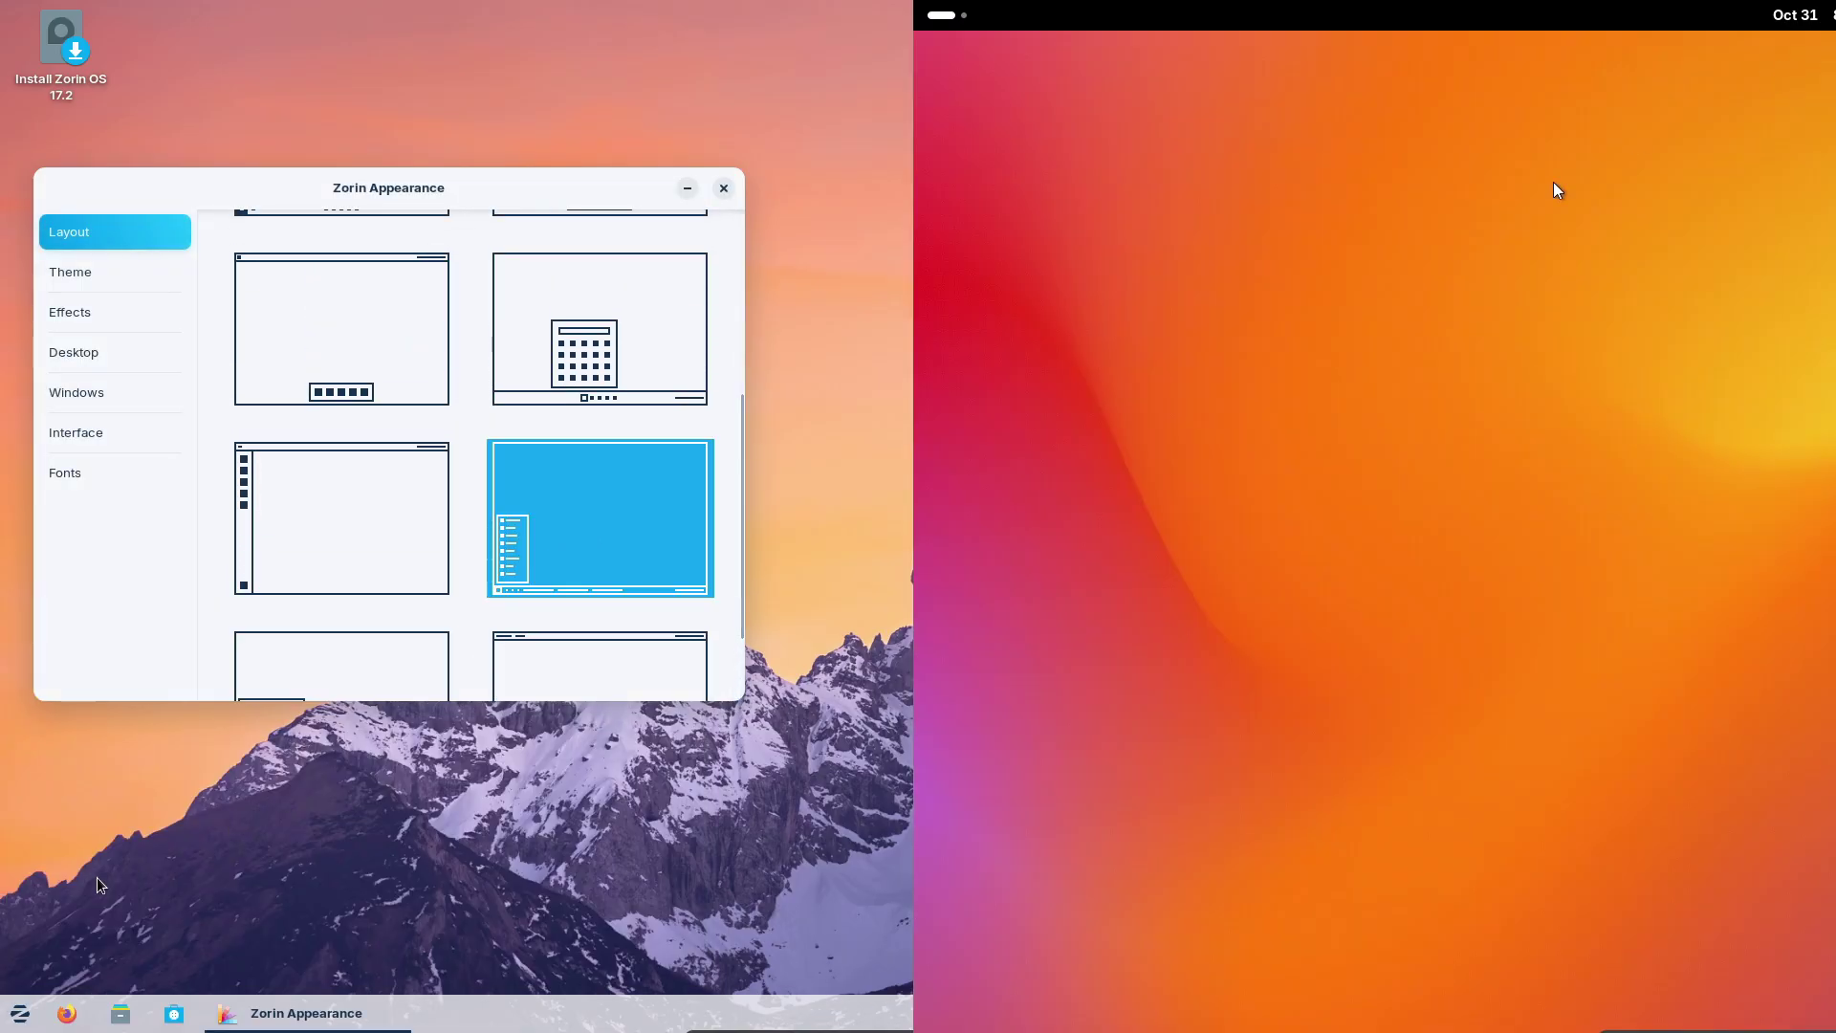
# Check Zorin's list-style start menu and its All Apps entry, and launch the terminal on Fedora
pyautogui.click(25, 1011)
pyautogui.click(944, 19)
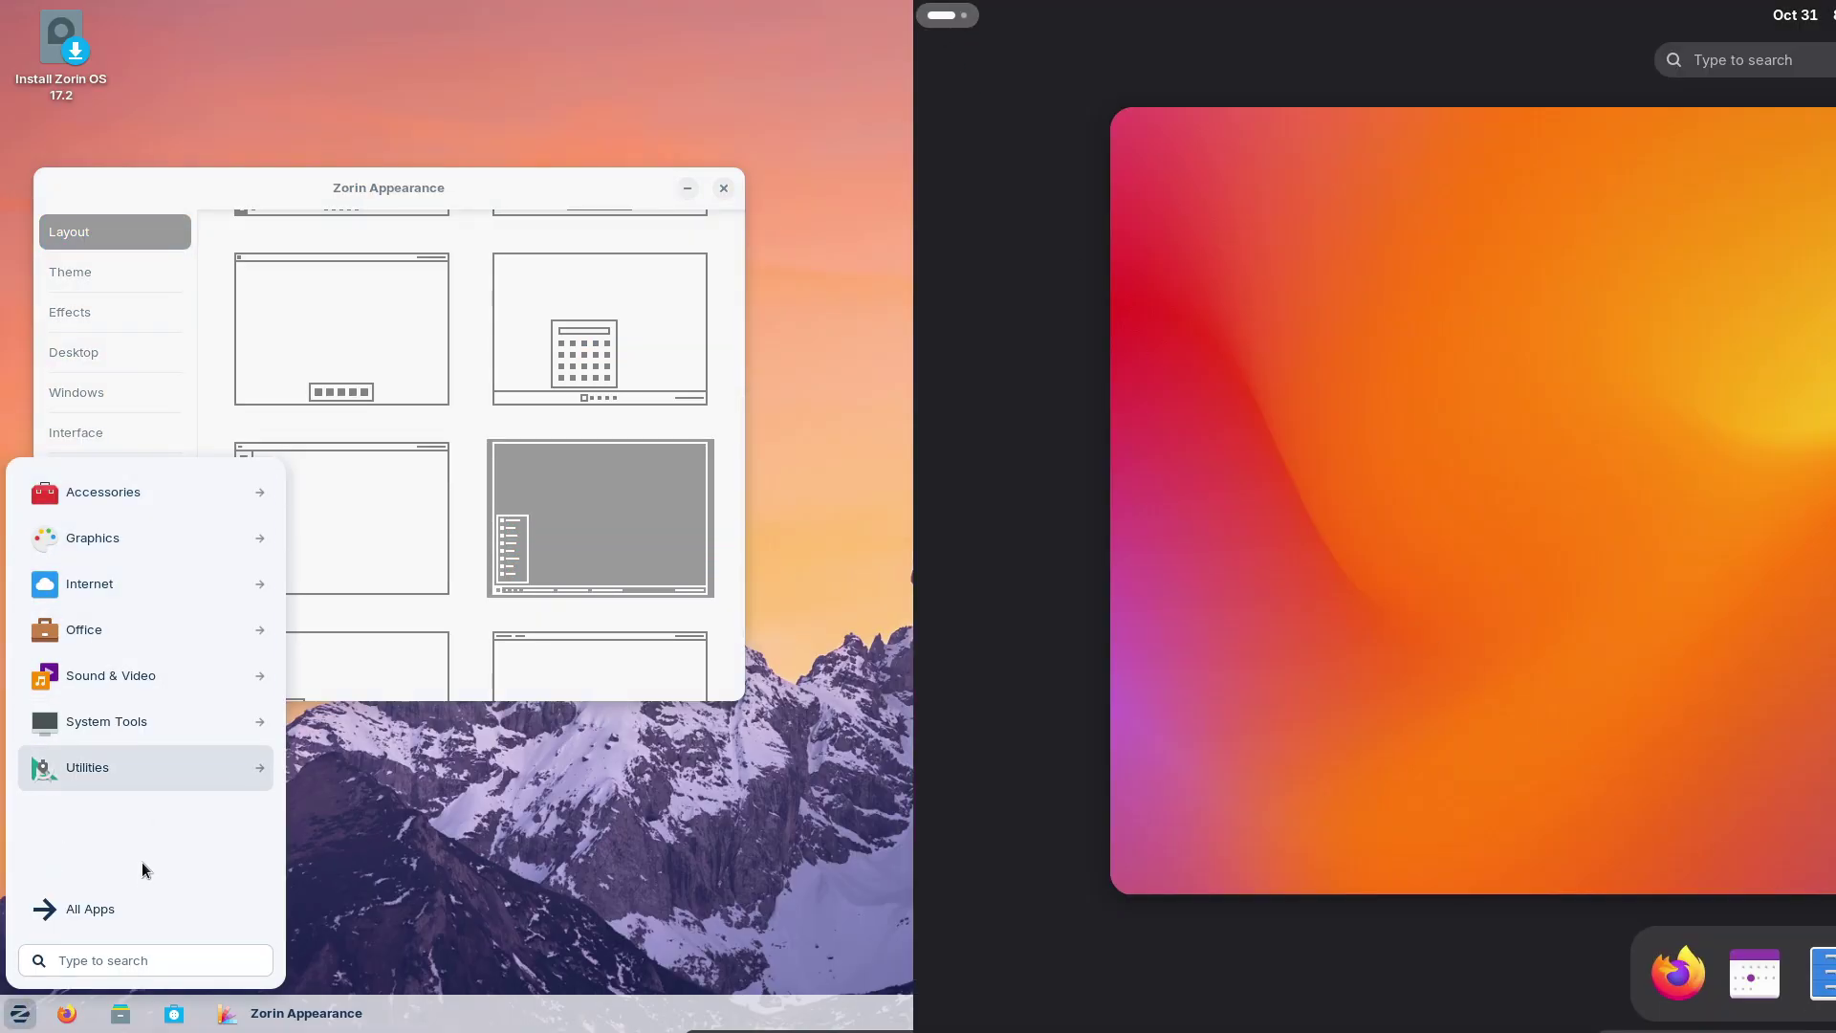
pyautogui.click(1834, 966)
pyautogui.click(141, 902)
pyautogui.click(1309, 546)
pyautogui.click(560, 803)
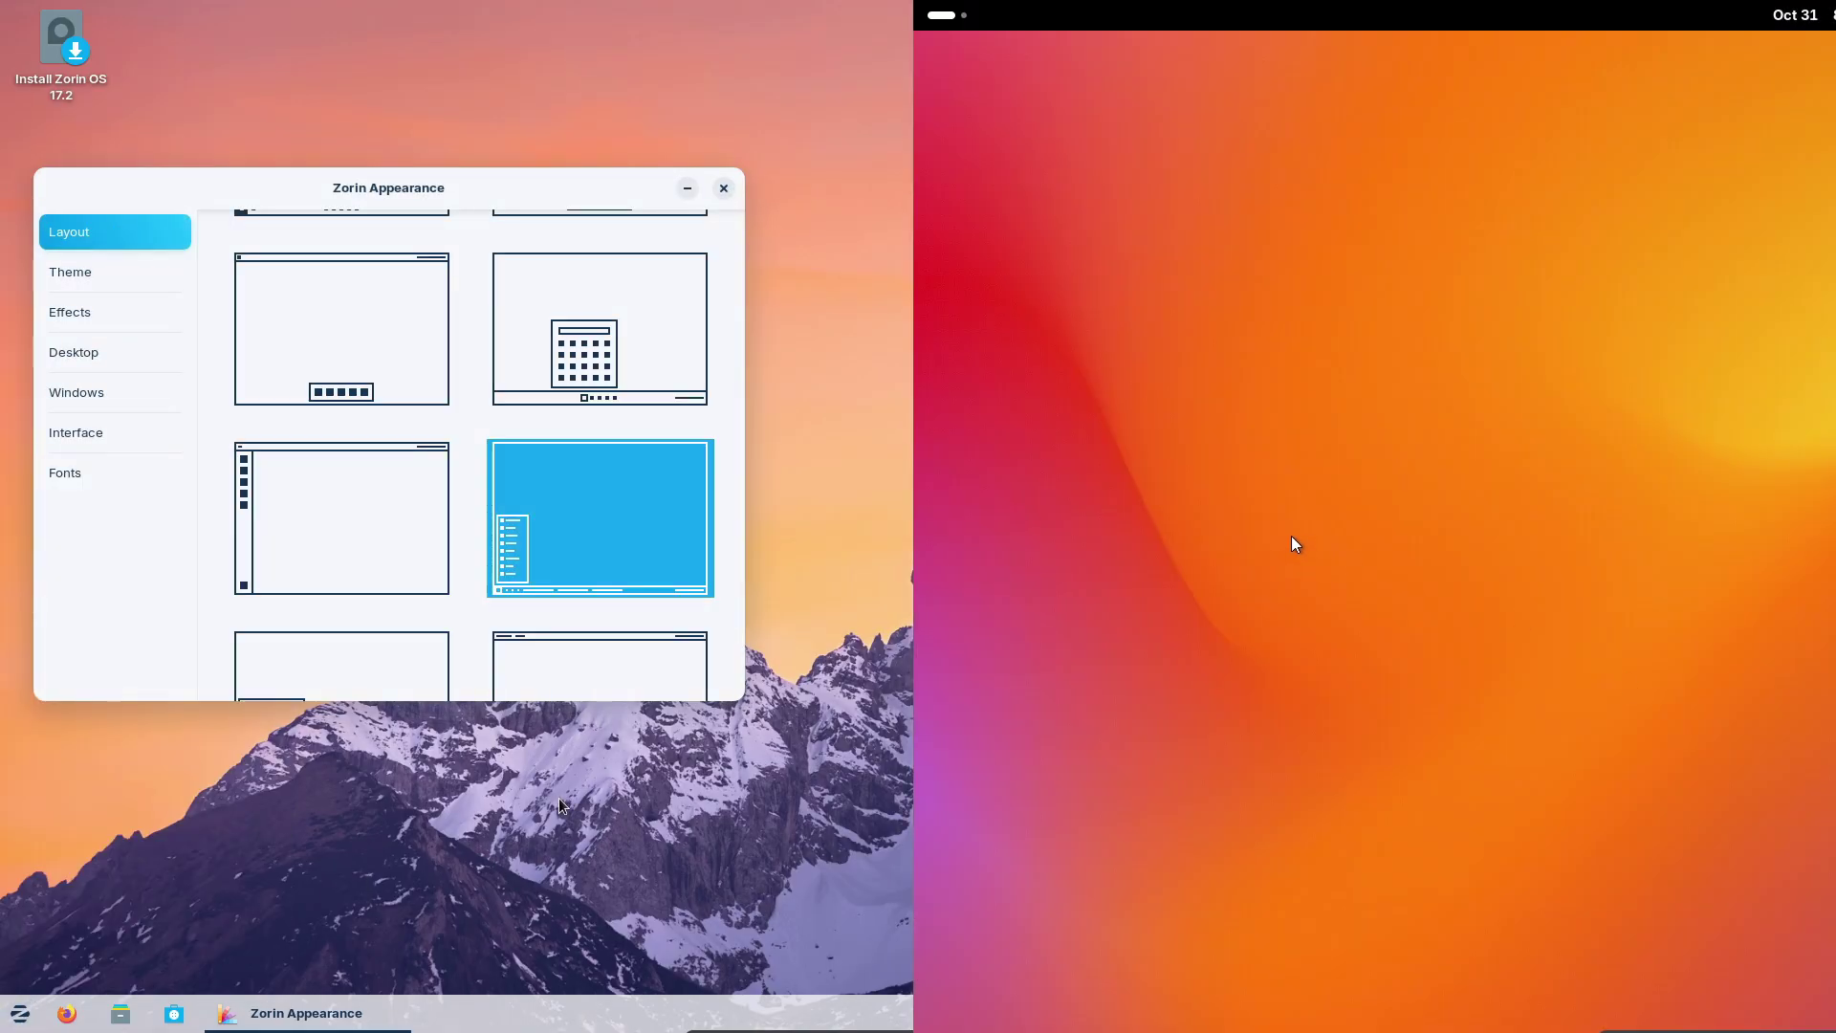
# Maximize the Fedora terminal window and apply the Zorin layout with the full-screen app grid
pyautogui.moveTo(738, 482); pyautogui.dragTo(713, 318)
pyautogui.moveTo(1749, 289); pyautogui.dragTo(914, 400)
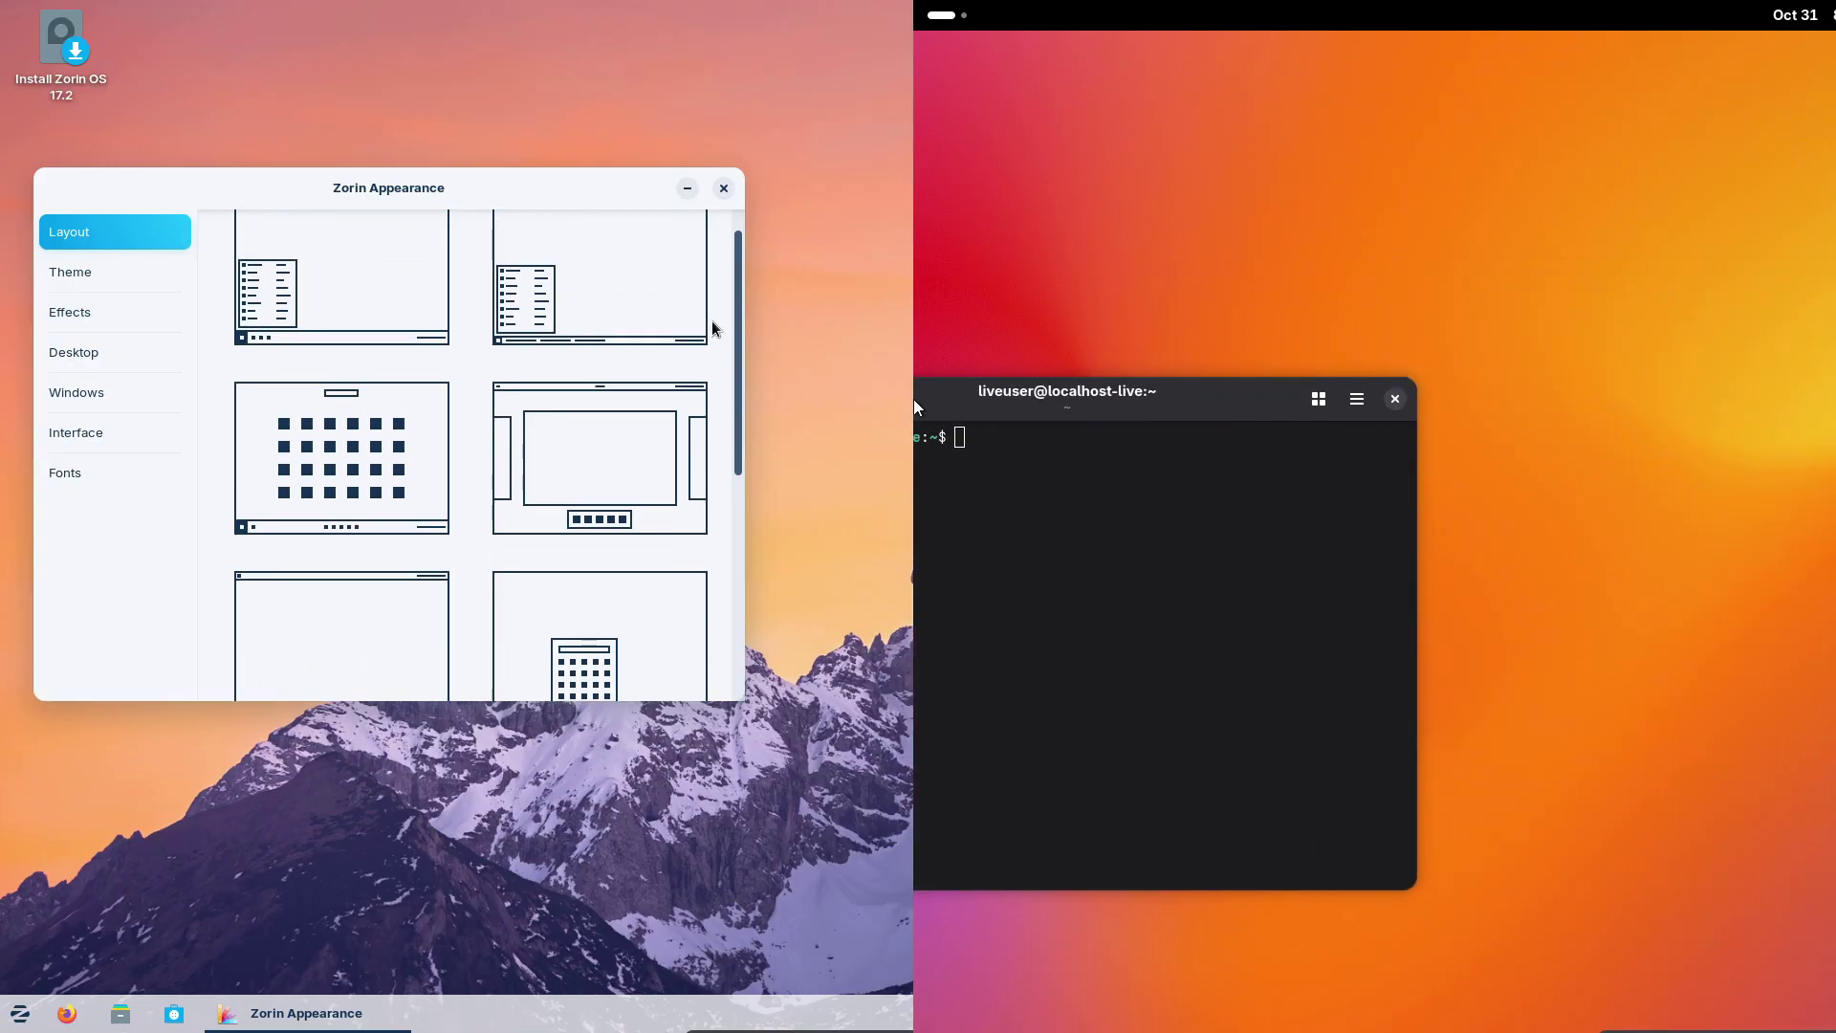
pyautogui.moveTo(712, 318); pyautogui.dragTo(712, 280)
pyautogui.moveTo(914, 400); pyautogui.dragTo(914, 405)
pyautogui.moveTo(711, 280); pyautogui.dragTo(711, 272)
pyautogui.click(381, 504)
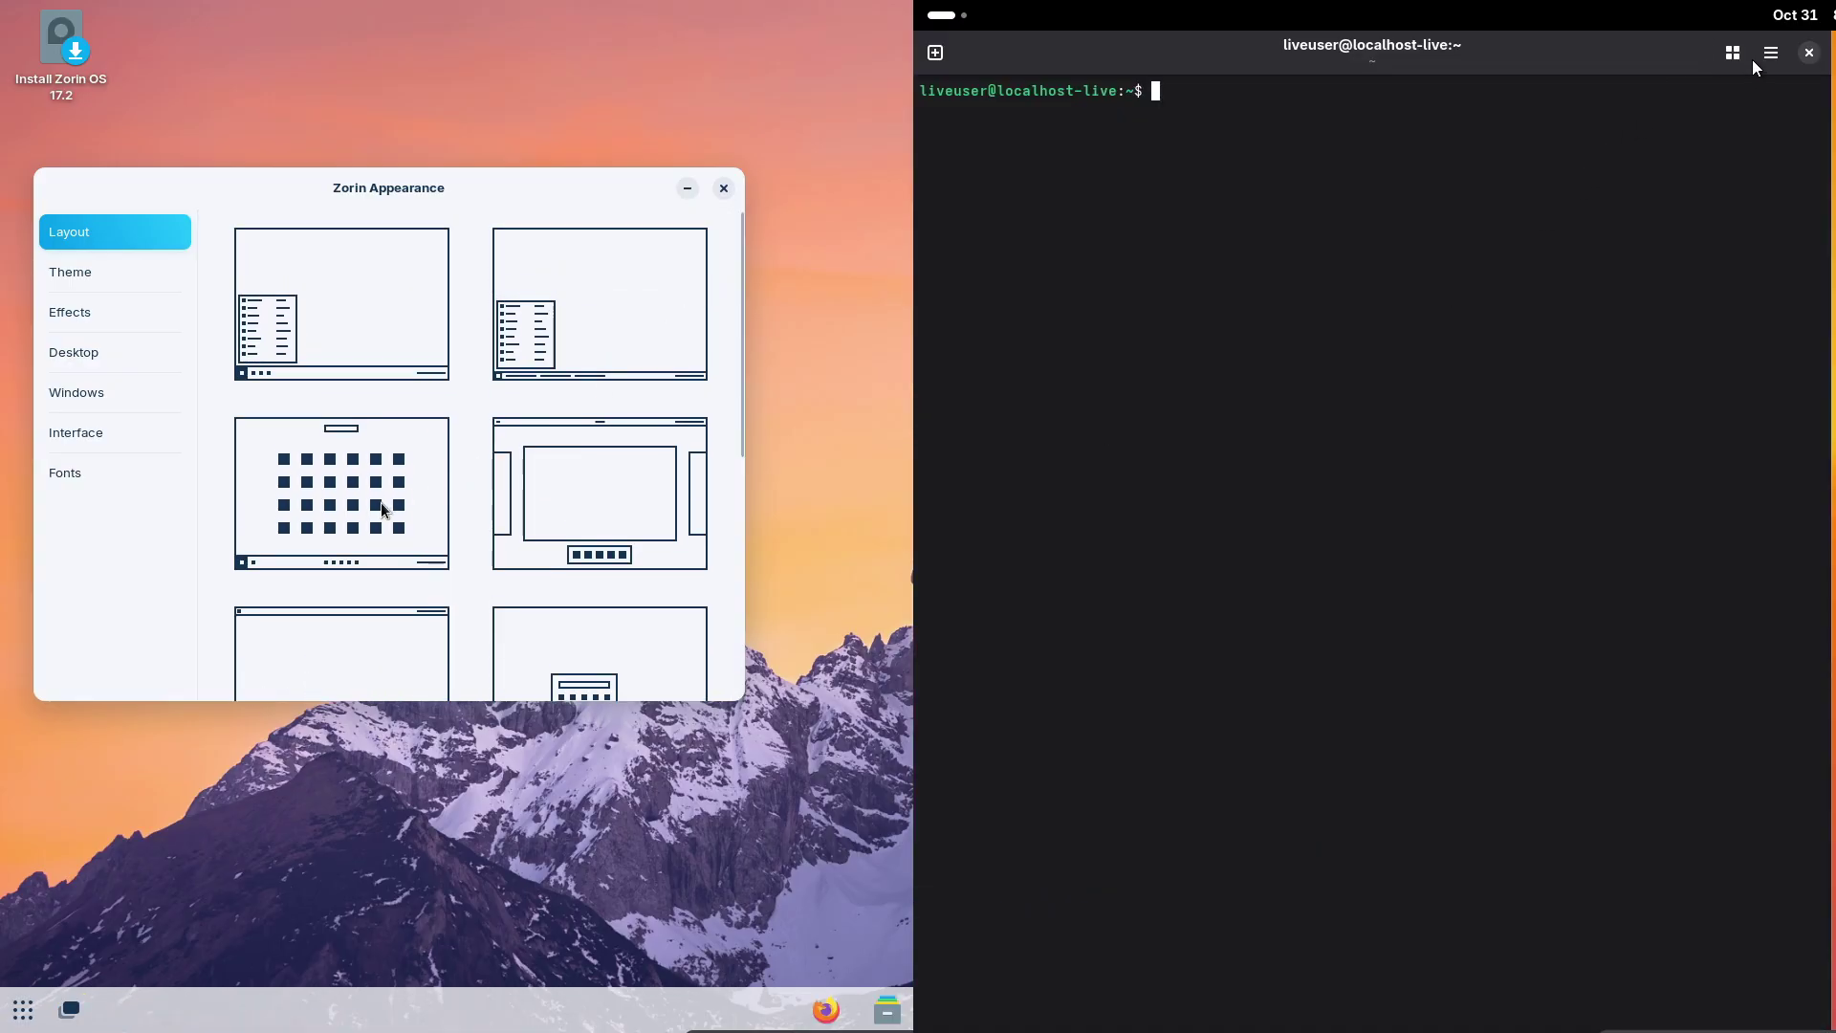
# Switch the Fedora terminal to its light style and open Zorin's full-screen application grid
pyautogui.click(1765, 60)
pyautogui.click(1769, 112)
pyautogui.click(27, 1004)
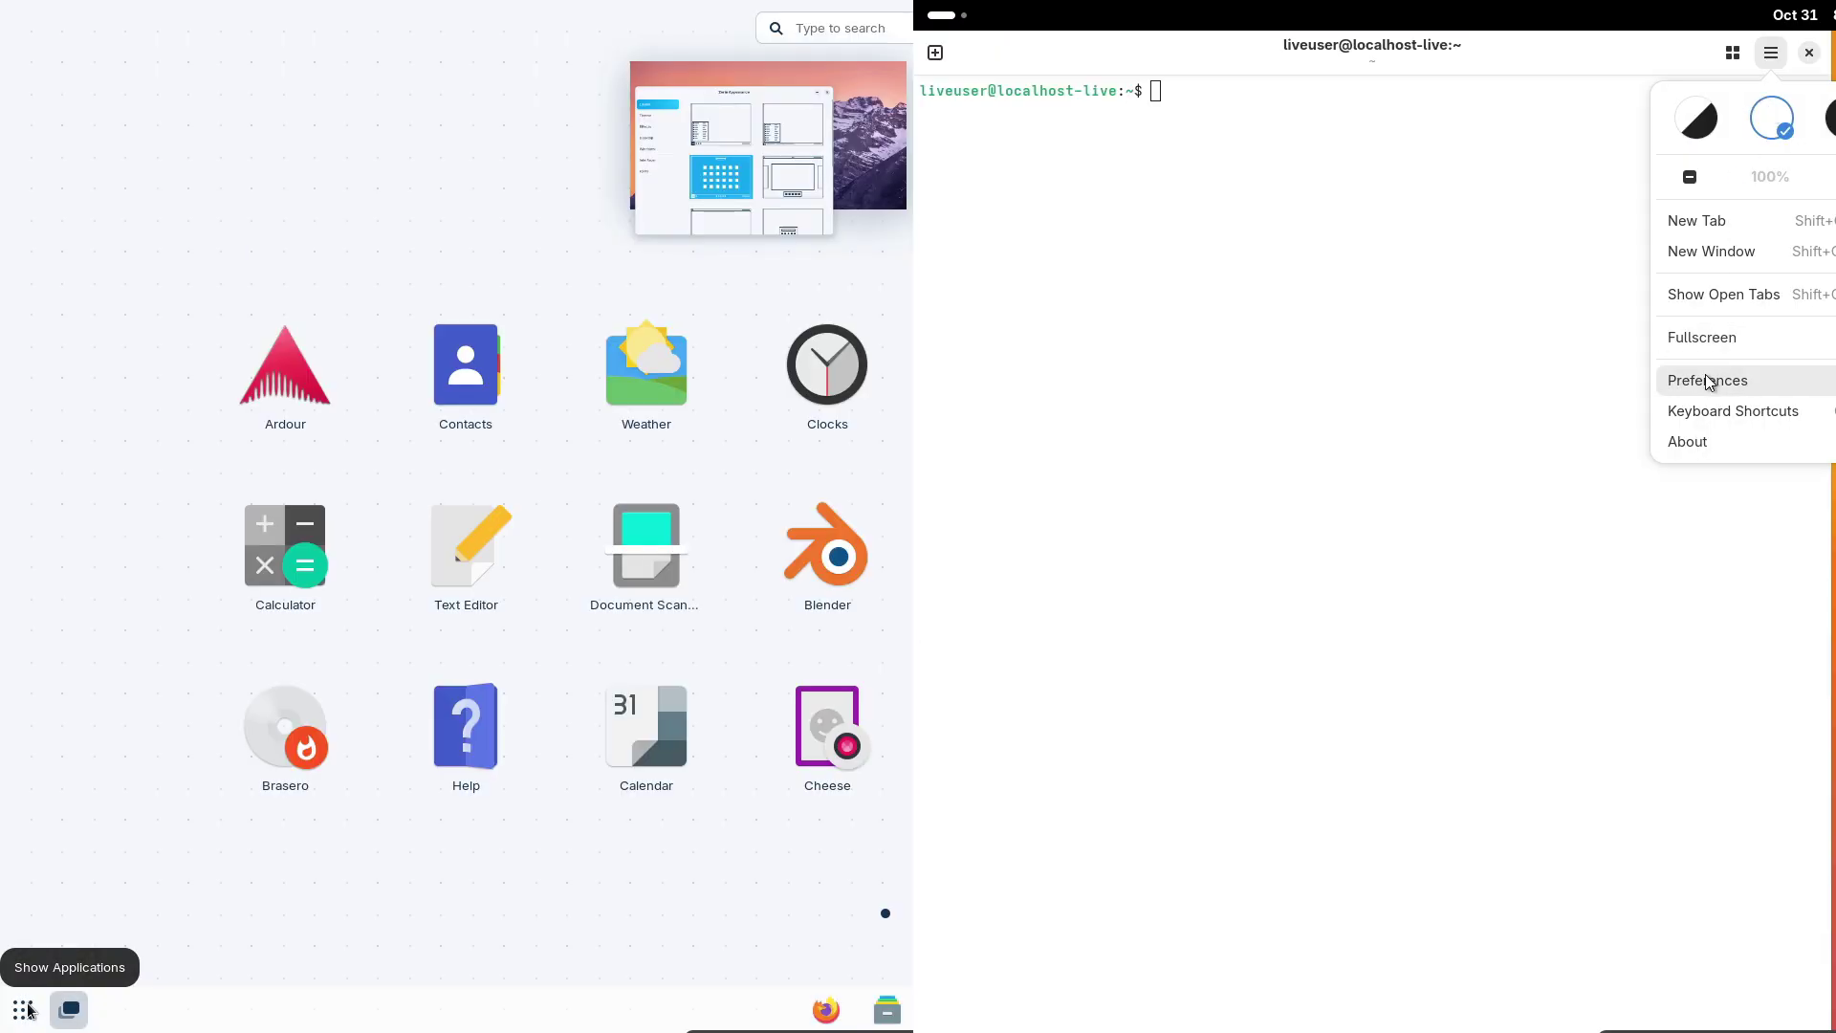
# Turn off Use System Font in the Fedora terminal preferences and apply the Zorin layout with the compact app-grid menu
pyautogui.click(1706, 377)
pyautogui.click(28, 1005)
pyautogui.moveTo(1668, 361); pyautogui.dragTo(1622, 621)
pyautogui.moveTo(739, 379); pyautogui.dragTo(740, 623)
pyautogui.click(1568, 446)
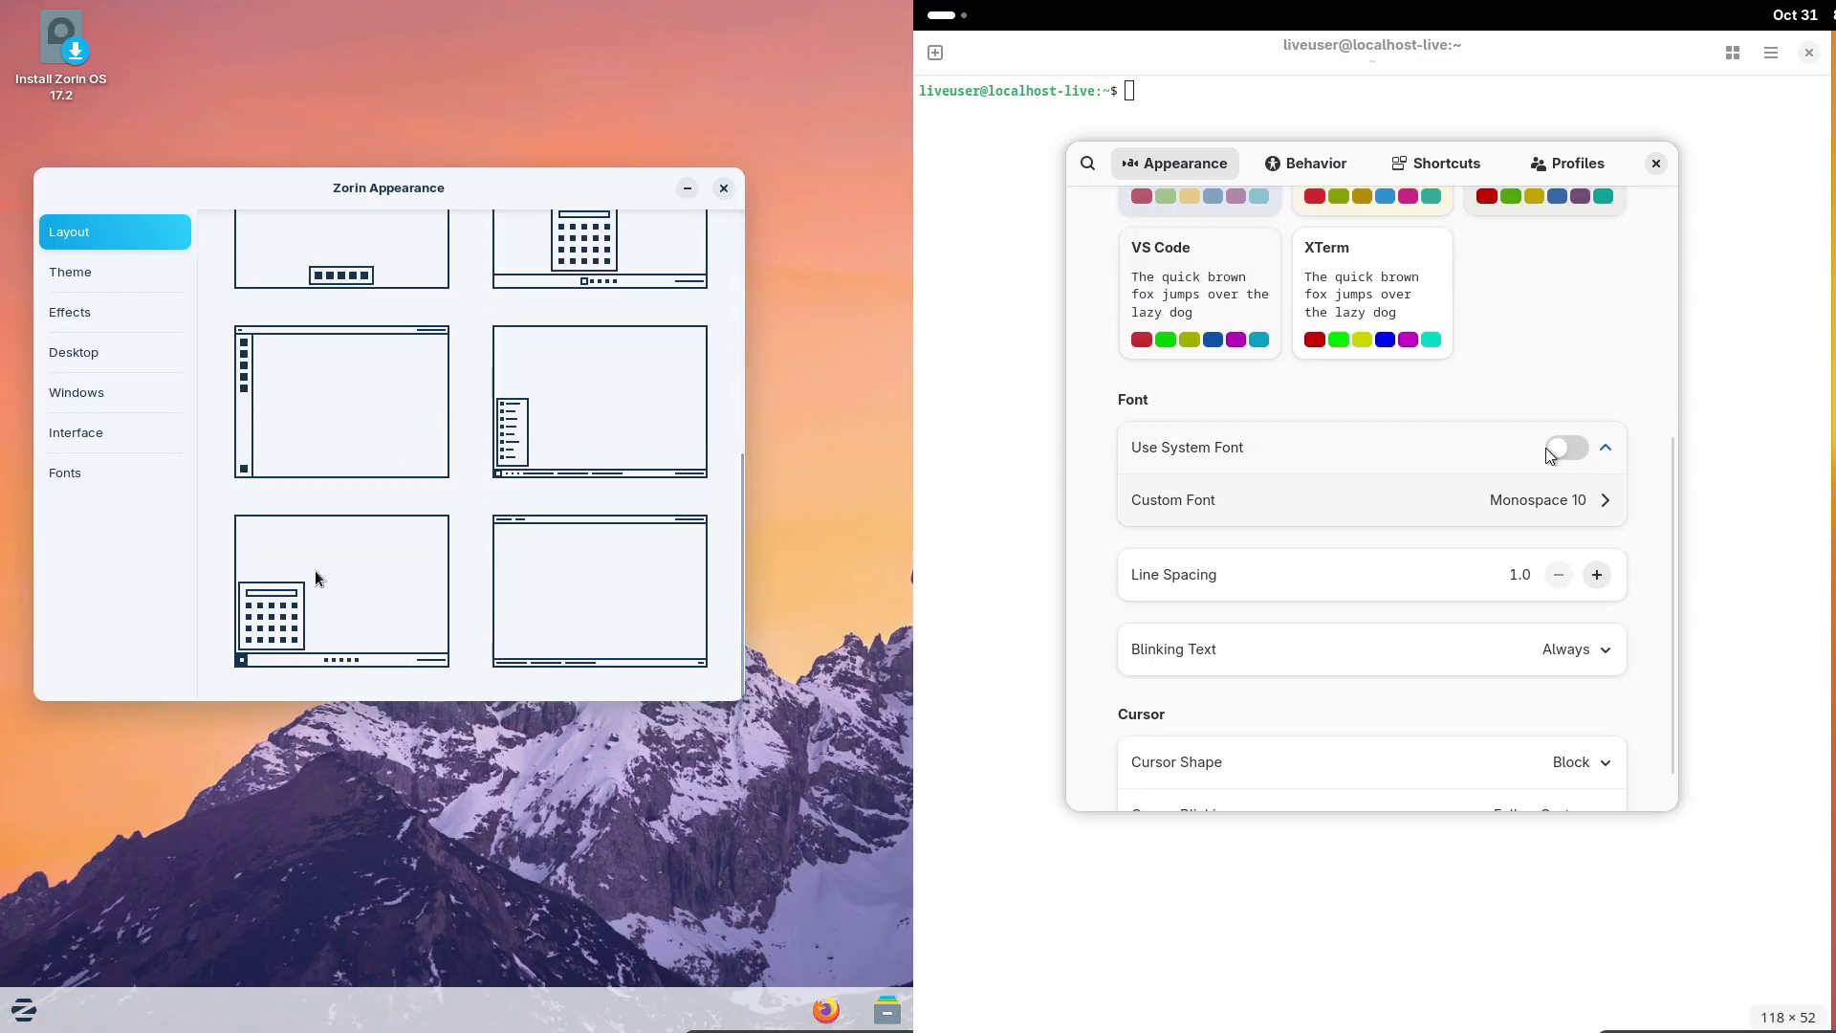
pyautogui.click(313, 572)
# Set the Fedora terminal's custom font to Monospace 16, close its preferences, and show the Theme settings in Zorin Appearance
pyautogui.click(1600, 501)
pyautogui.click(1543, 694)
pyautogui.click(1542, 694)
pyautogui.click(1542, 694)
pyautogui.click(1542, 694)
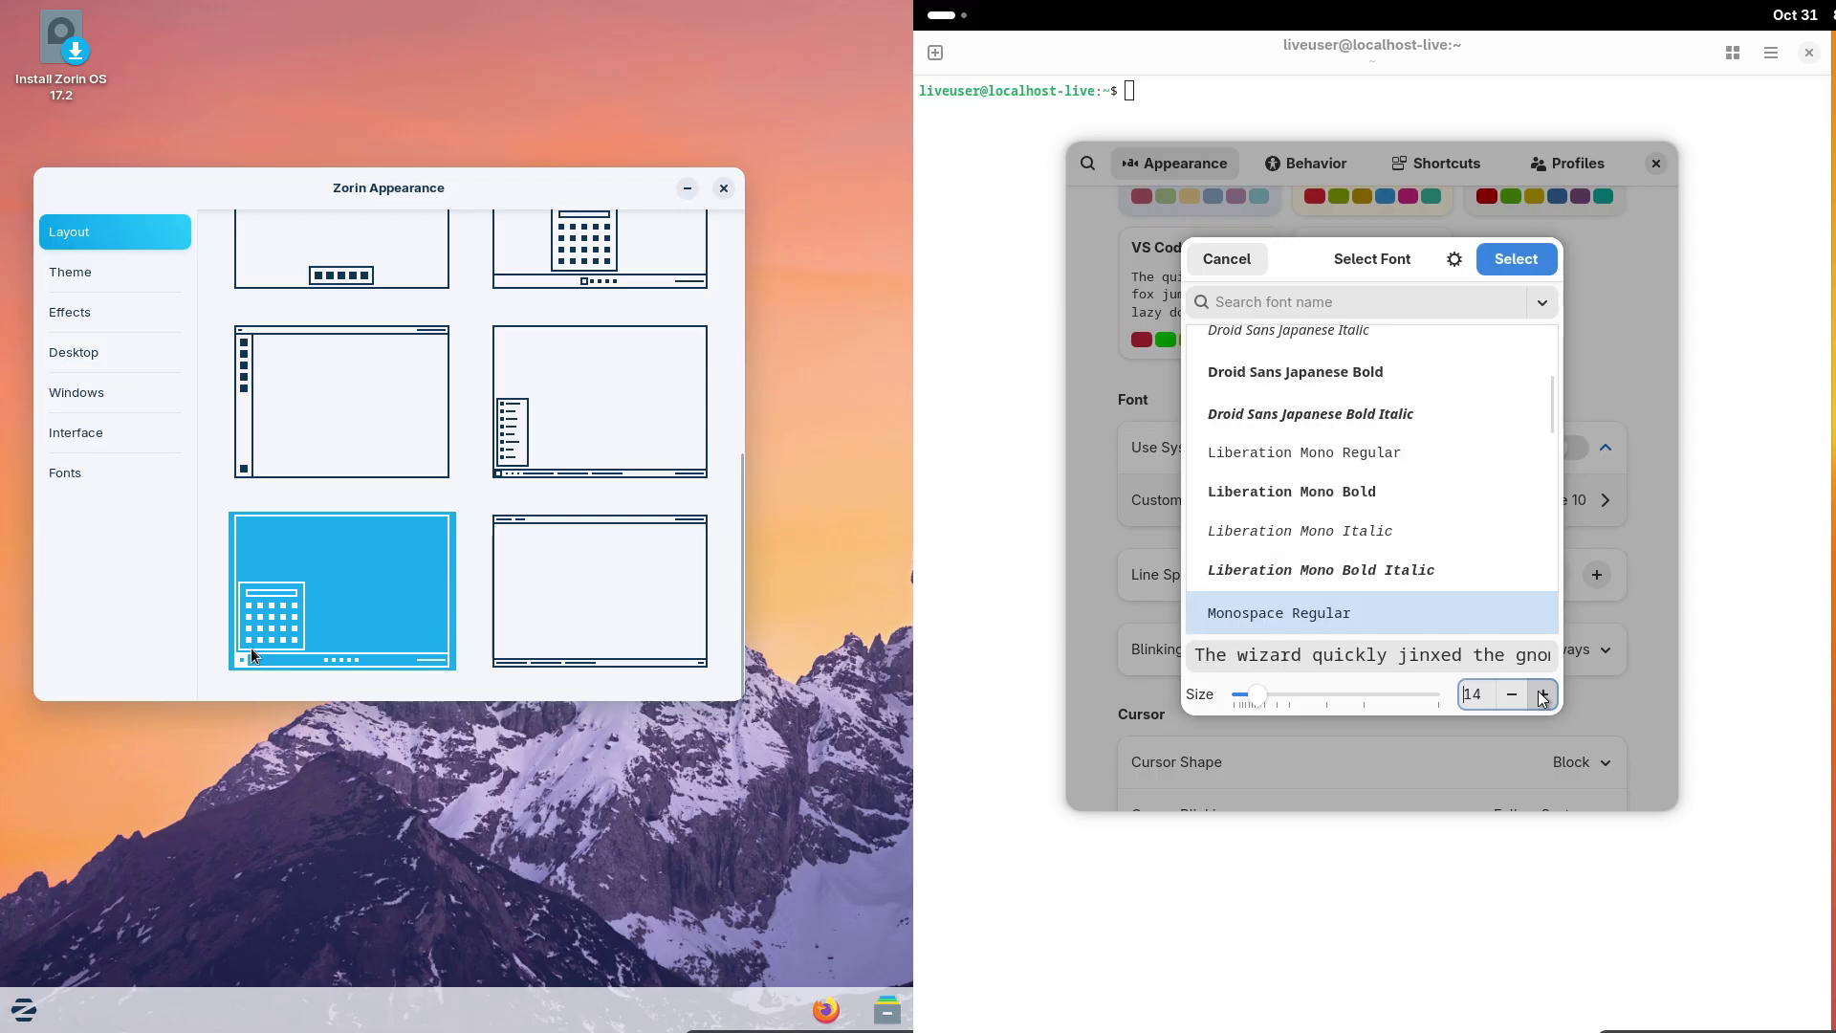
pyautogui.click(1542, 694)
pyautogui.click(119, 272)
pyautogui.click(1515, 258)
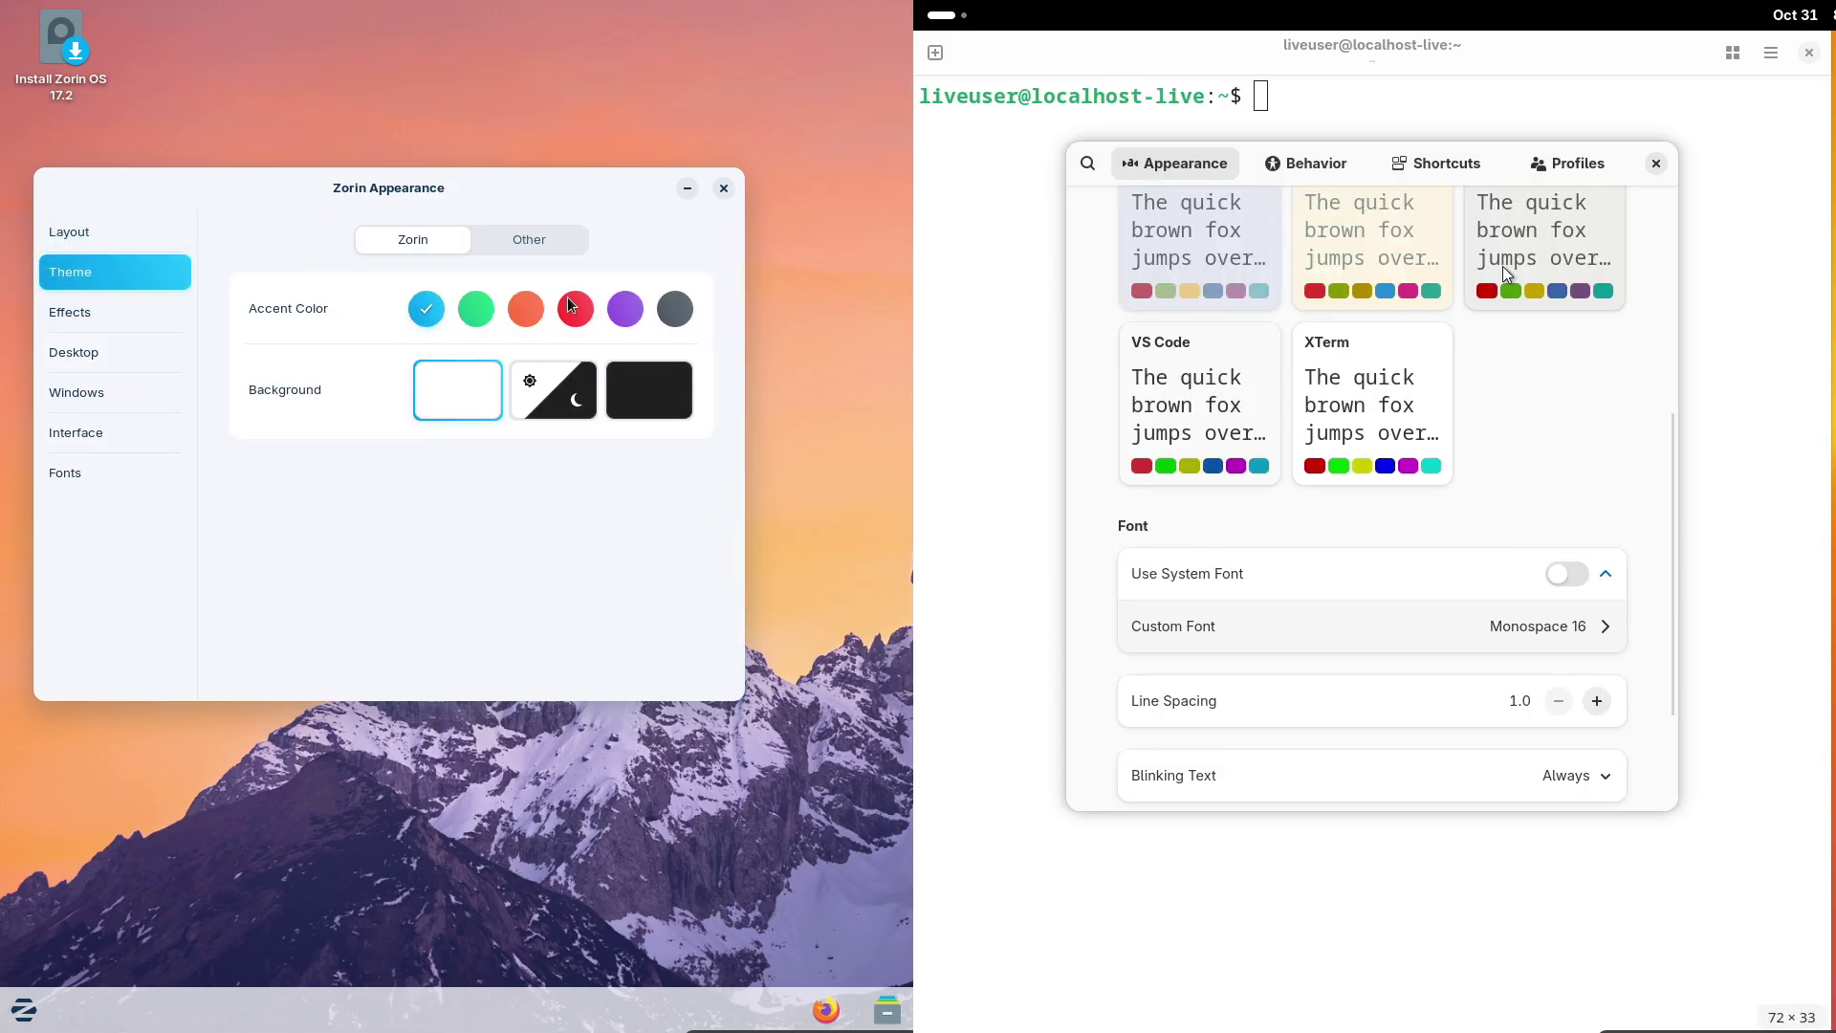
pyautogui.click(1649, 167)
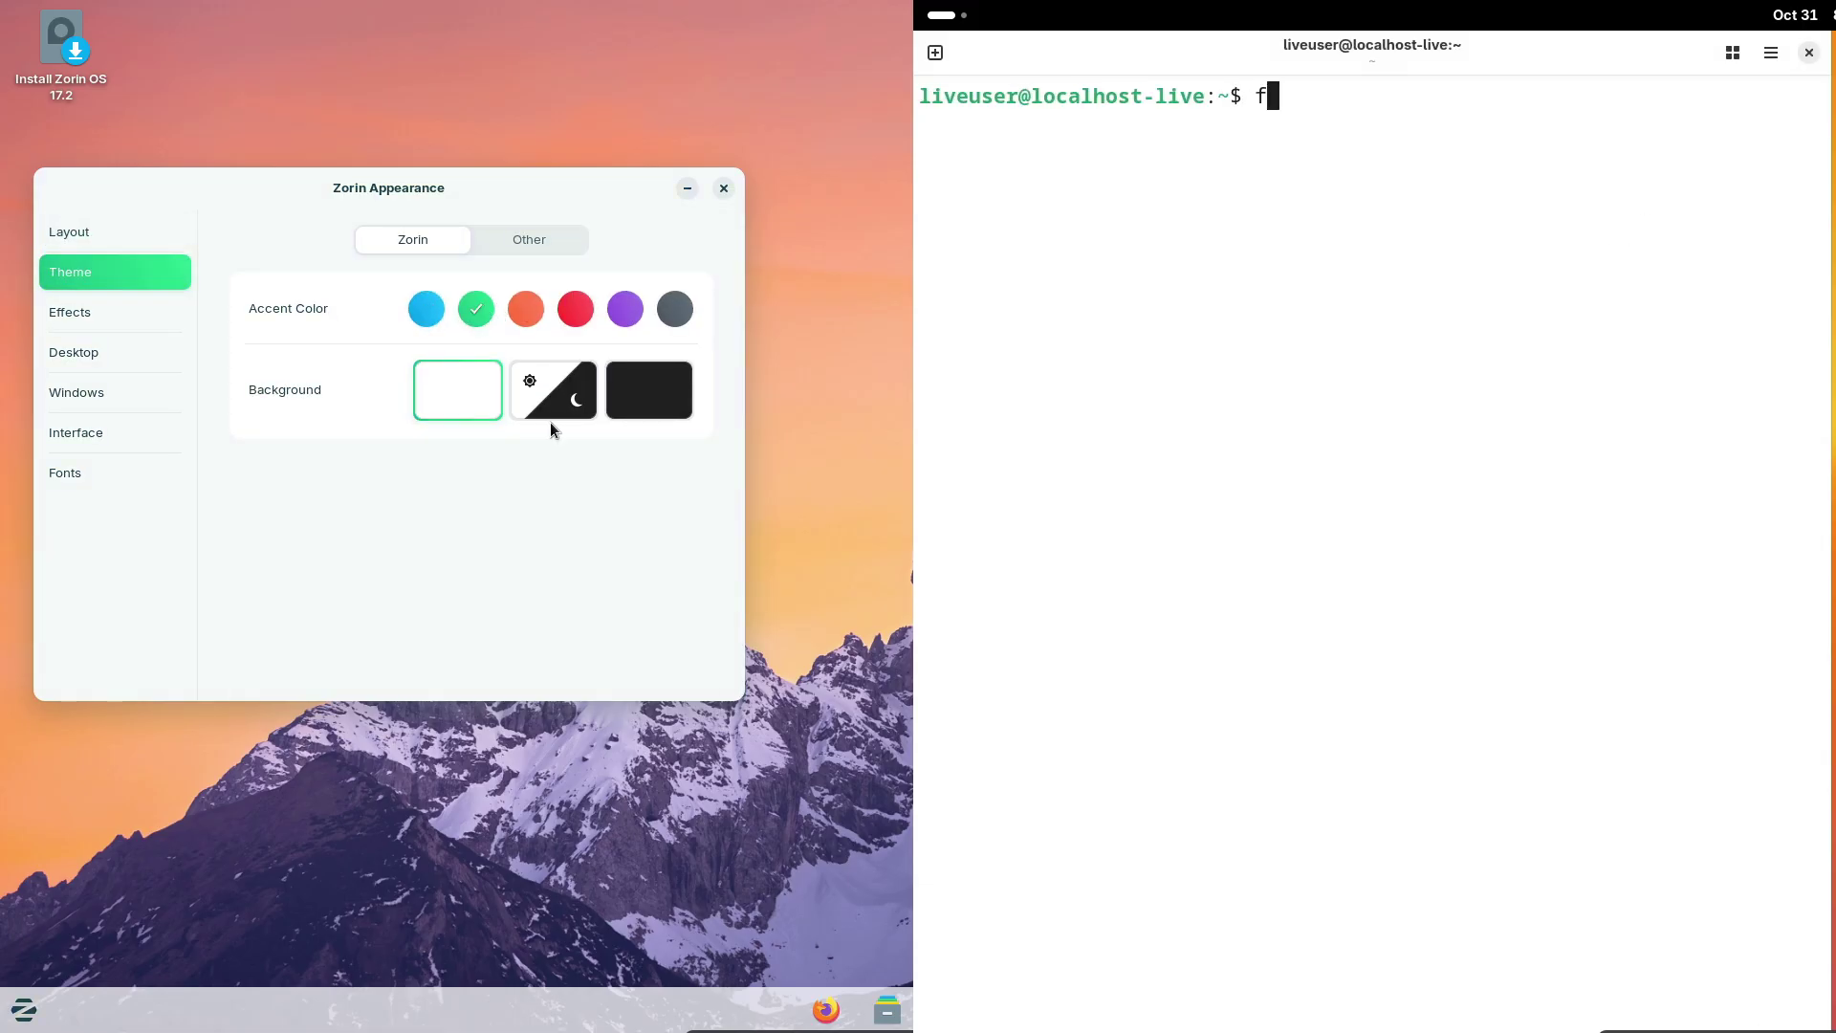
# Run fasfetc in the Fedora terminal and try to install the package fastfeetch with sudo dnf install
pyautogui.write('fasfetc')
pyautogui.press('Return')
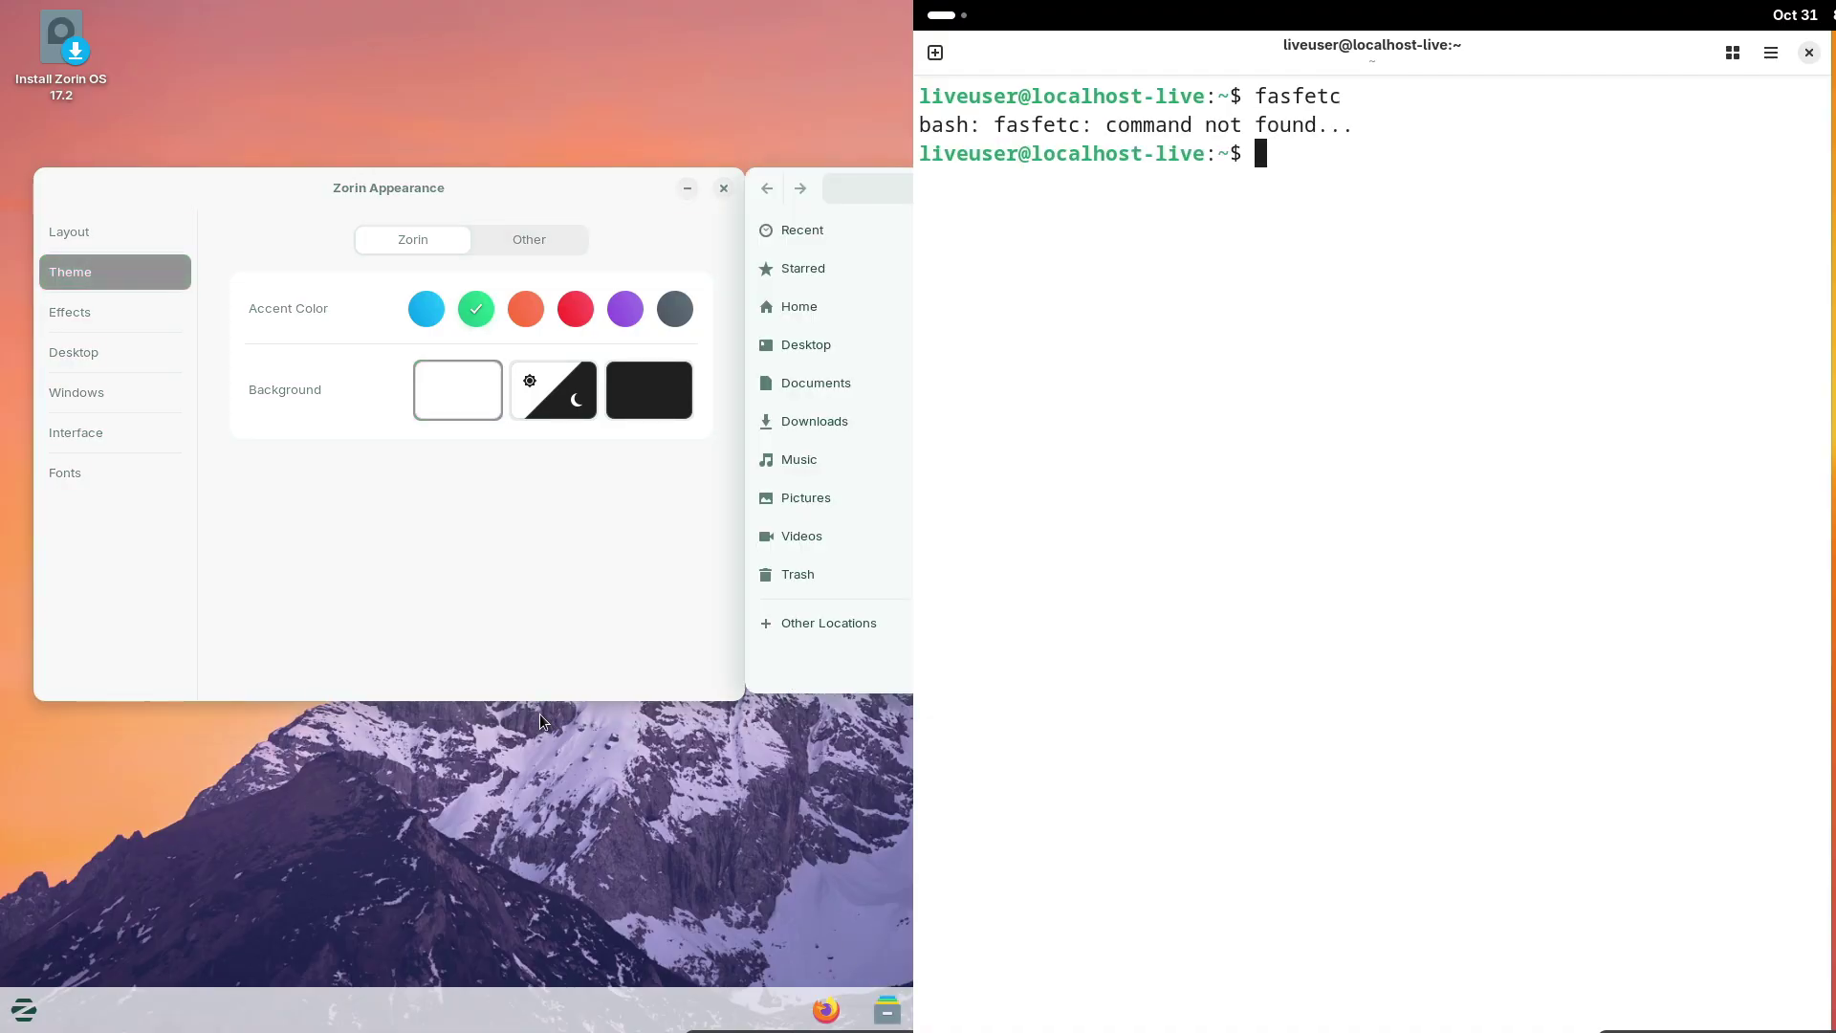
pyautogui.write('sudo')
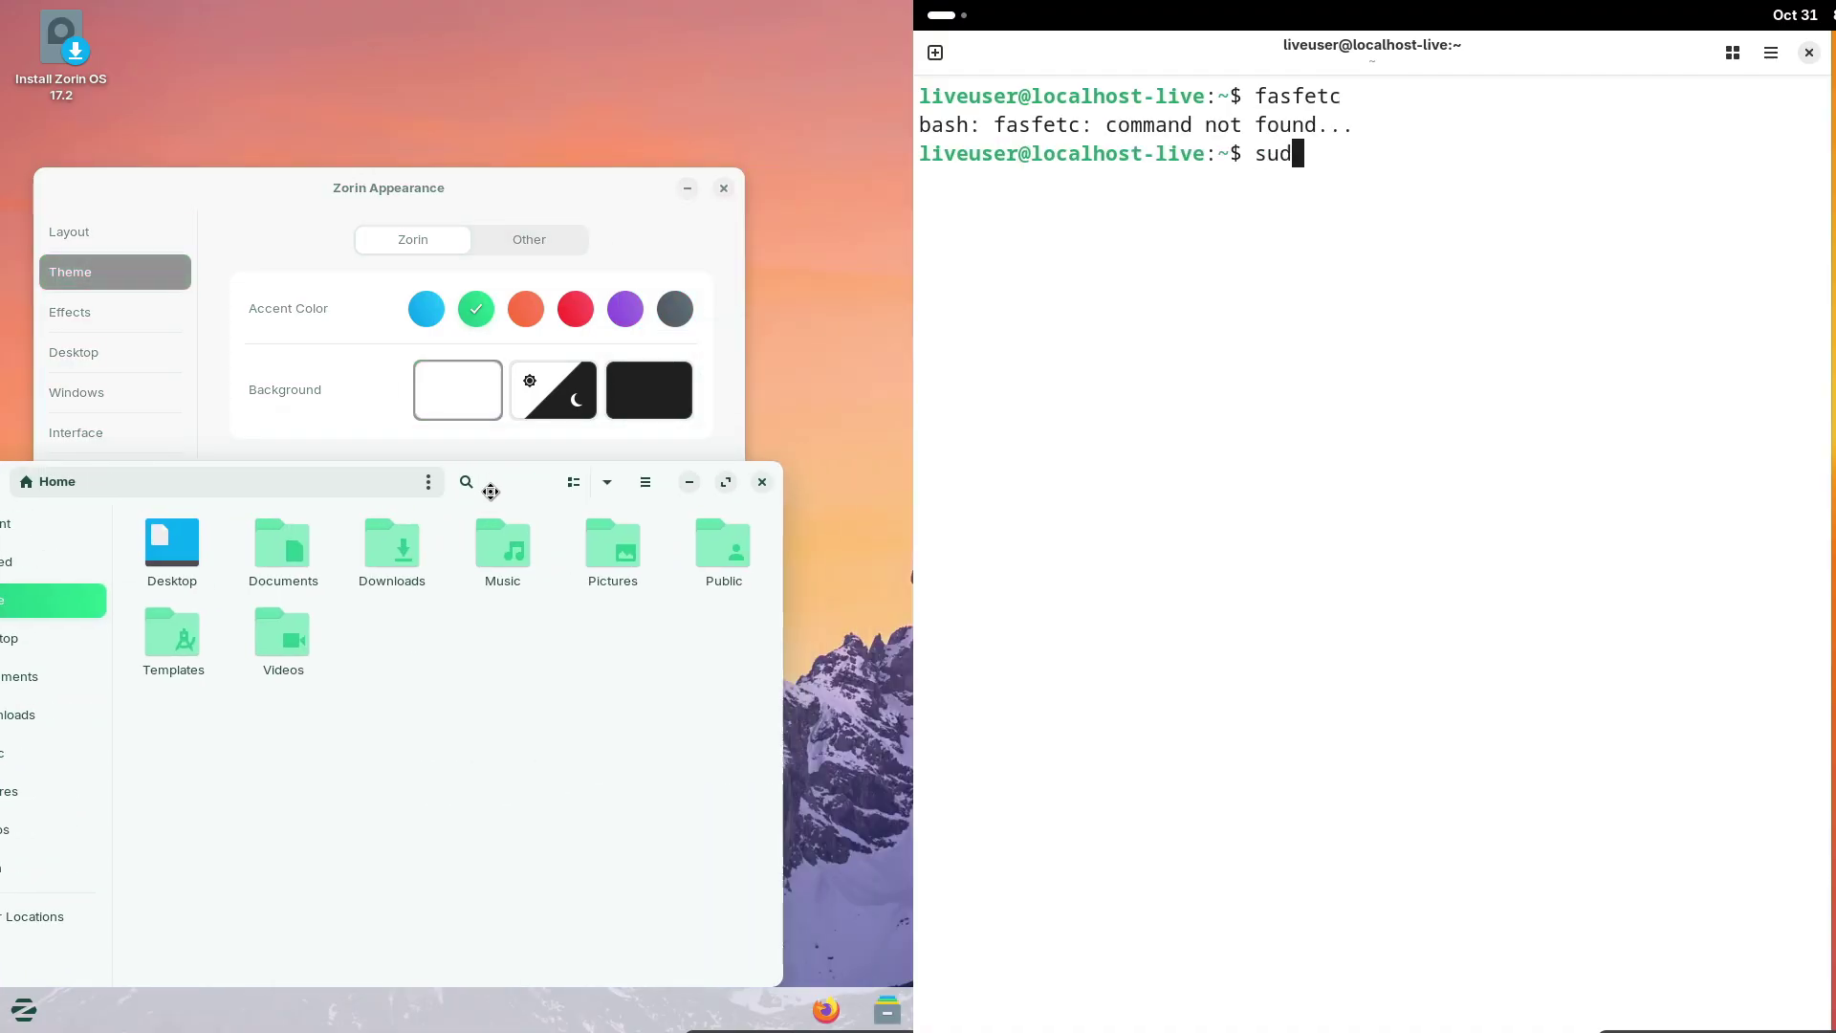
pyautogui.moveTo(572, 209); pyautogui.dragTo(533, 35)
pyautogui.write('dnf install ')
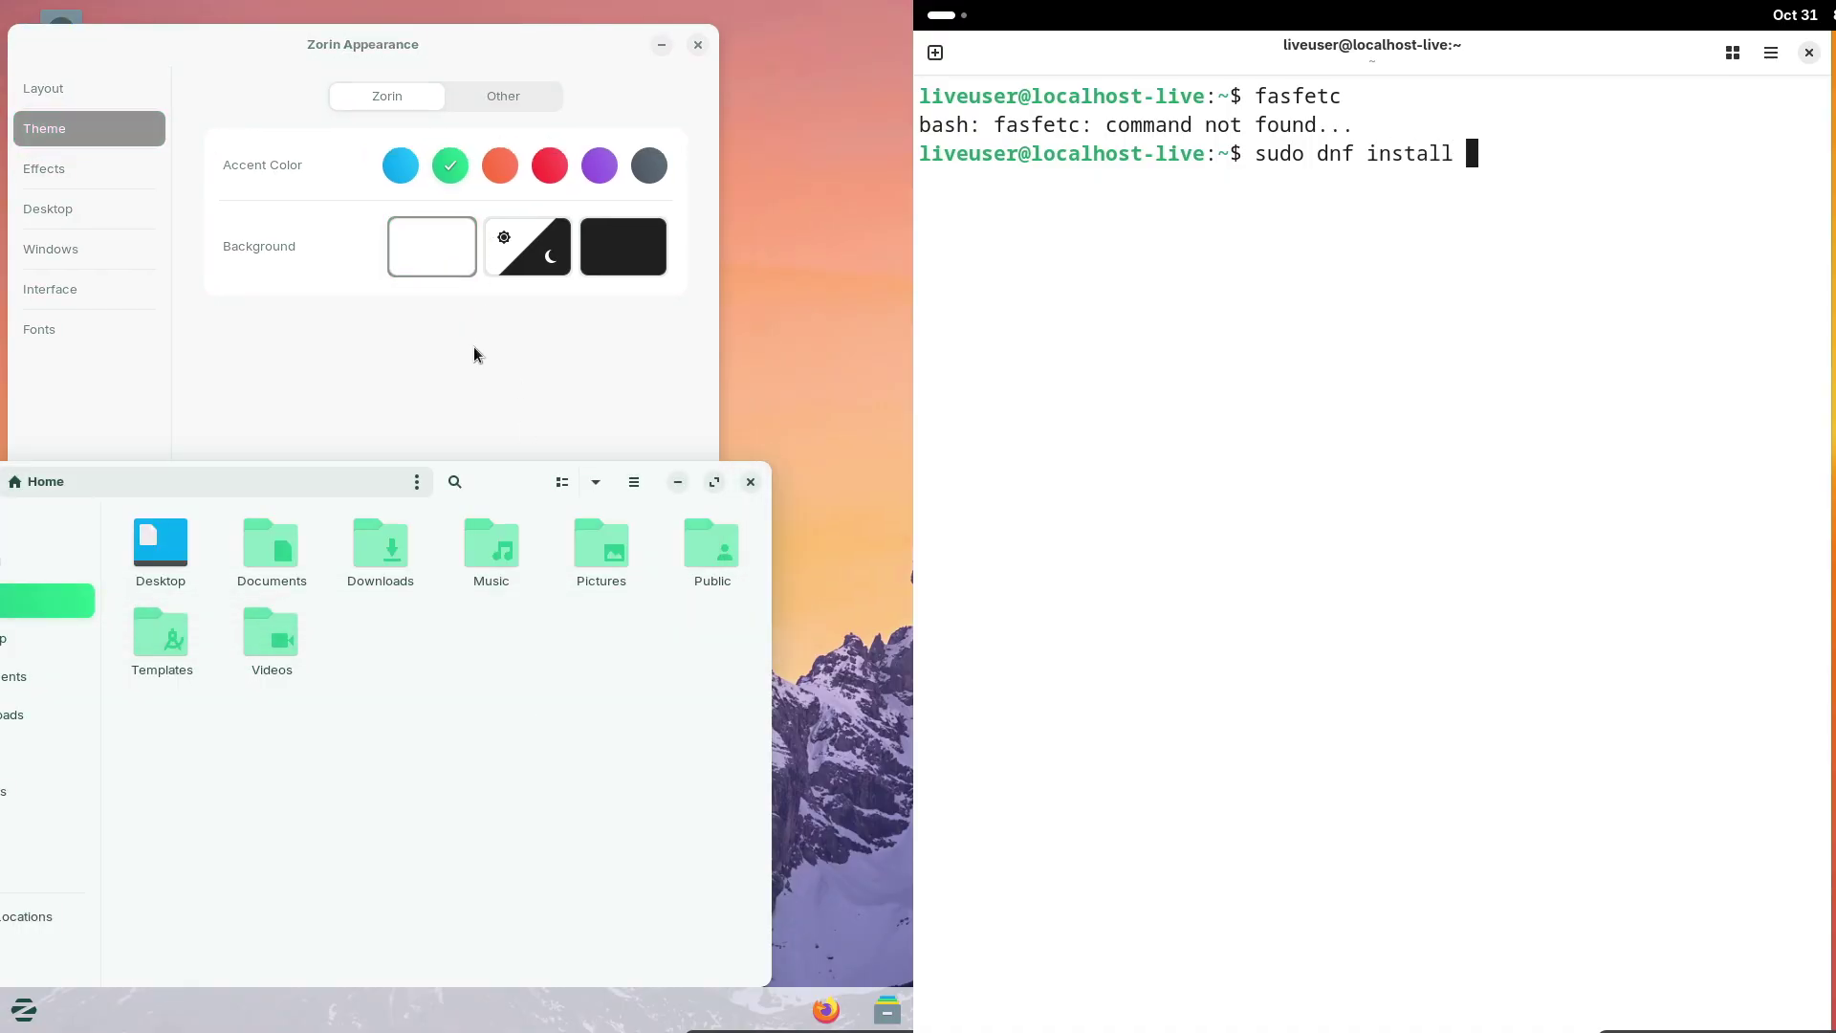
pyautogui.write('fastfee')
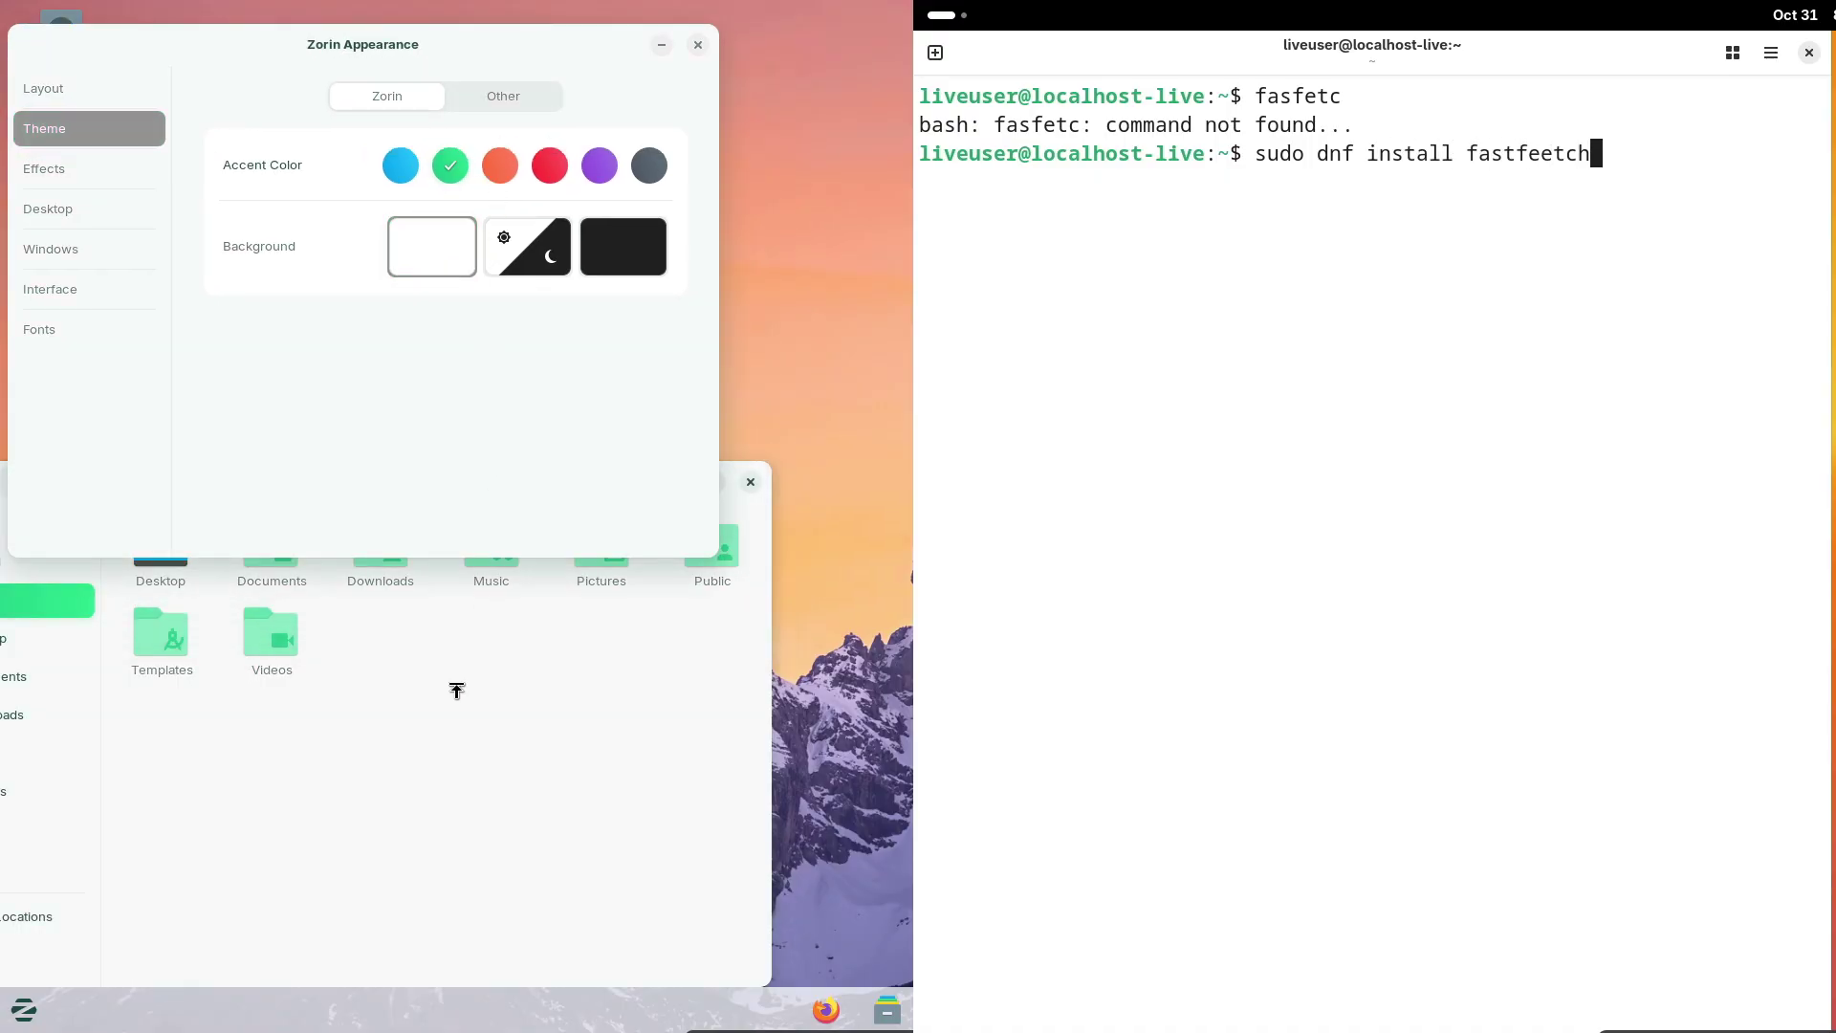
pyautogui.write('tch')
pyautogui.press('Return')
# View the About information of Zorin's Files app and close the file manager
pyautogui.click(279, 756)
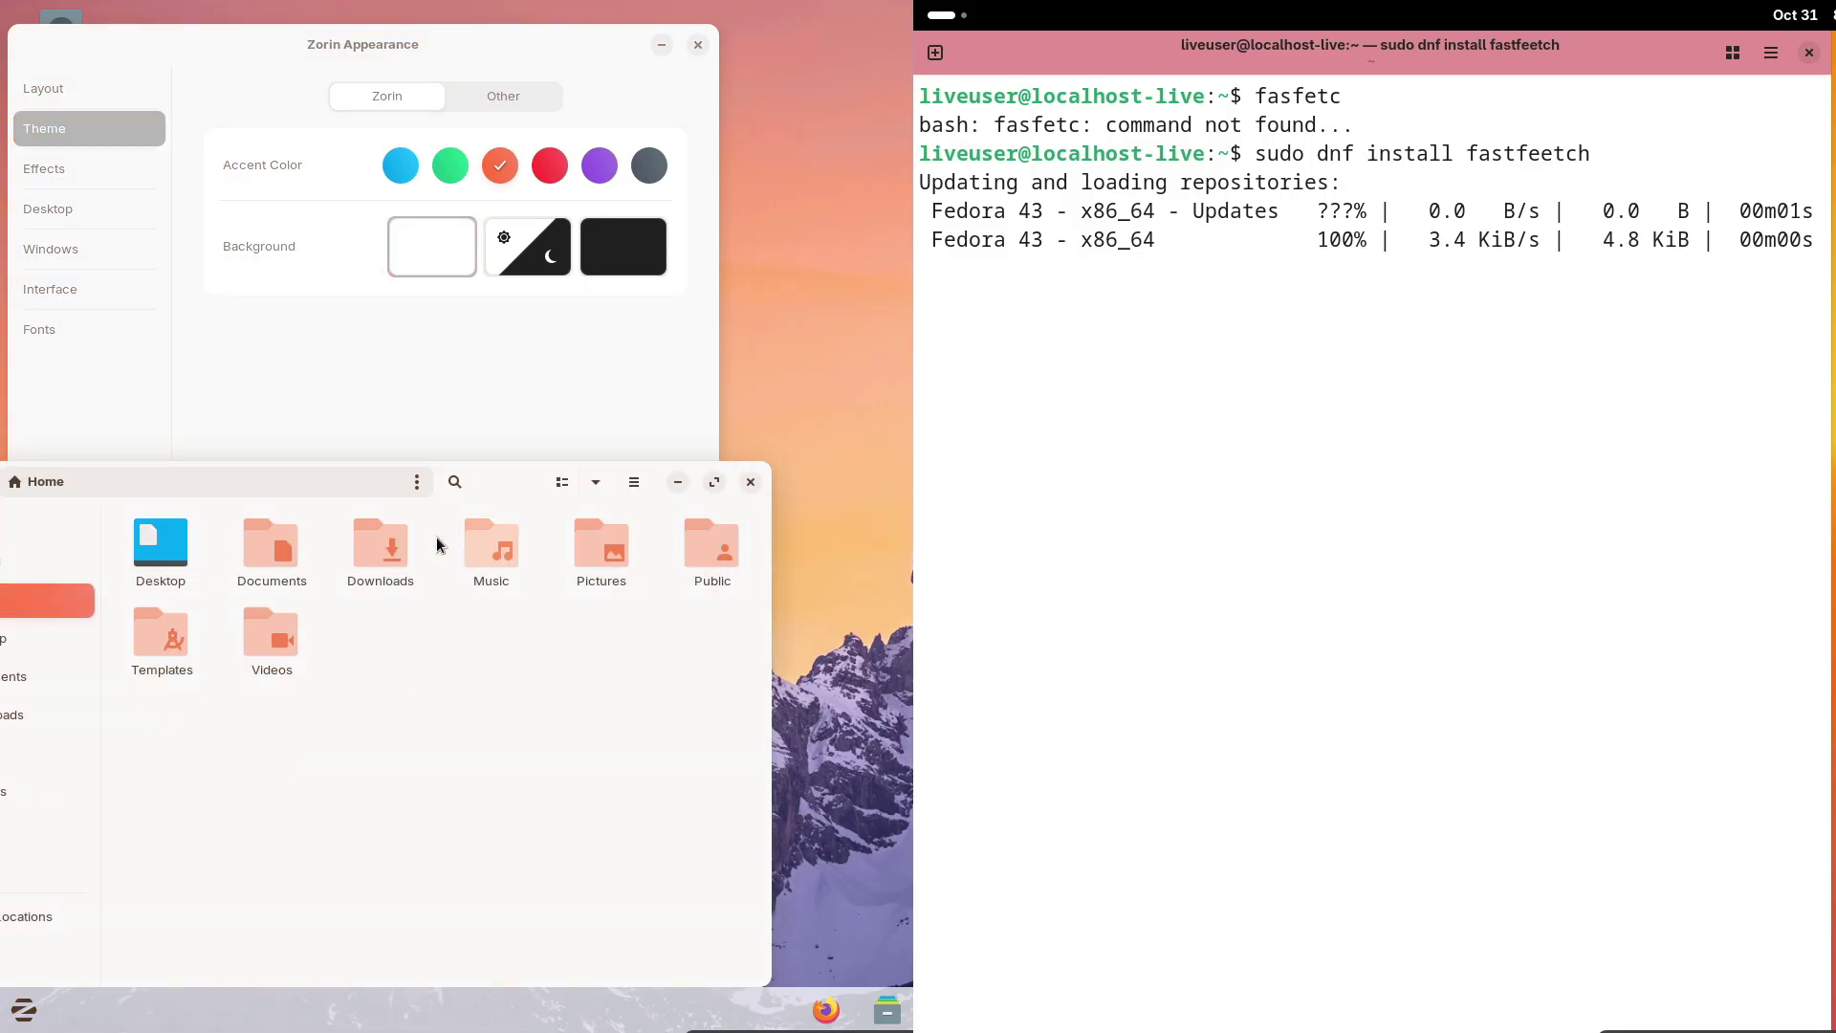
pyautogui.click(634, 487)
pyautogui.click(574, 782)
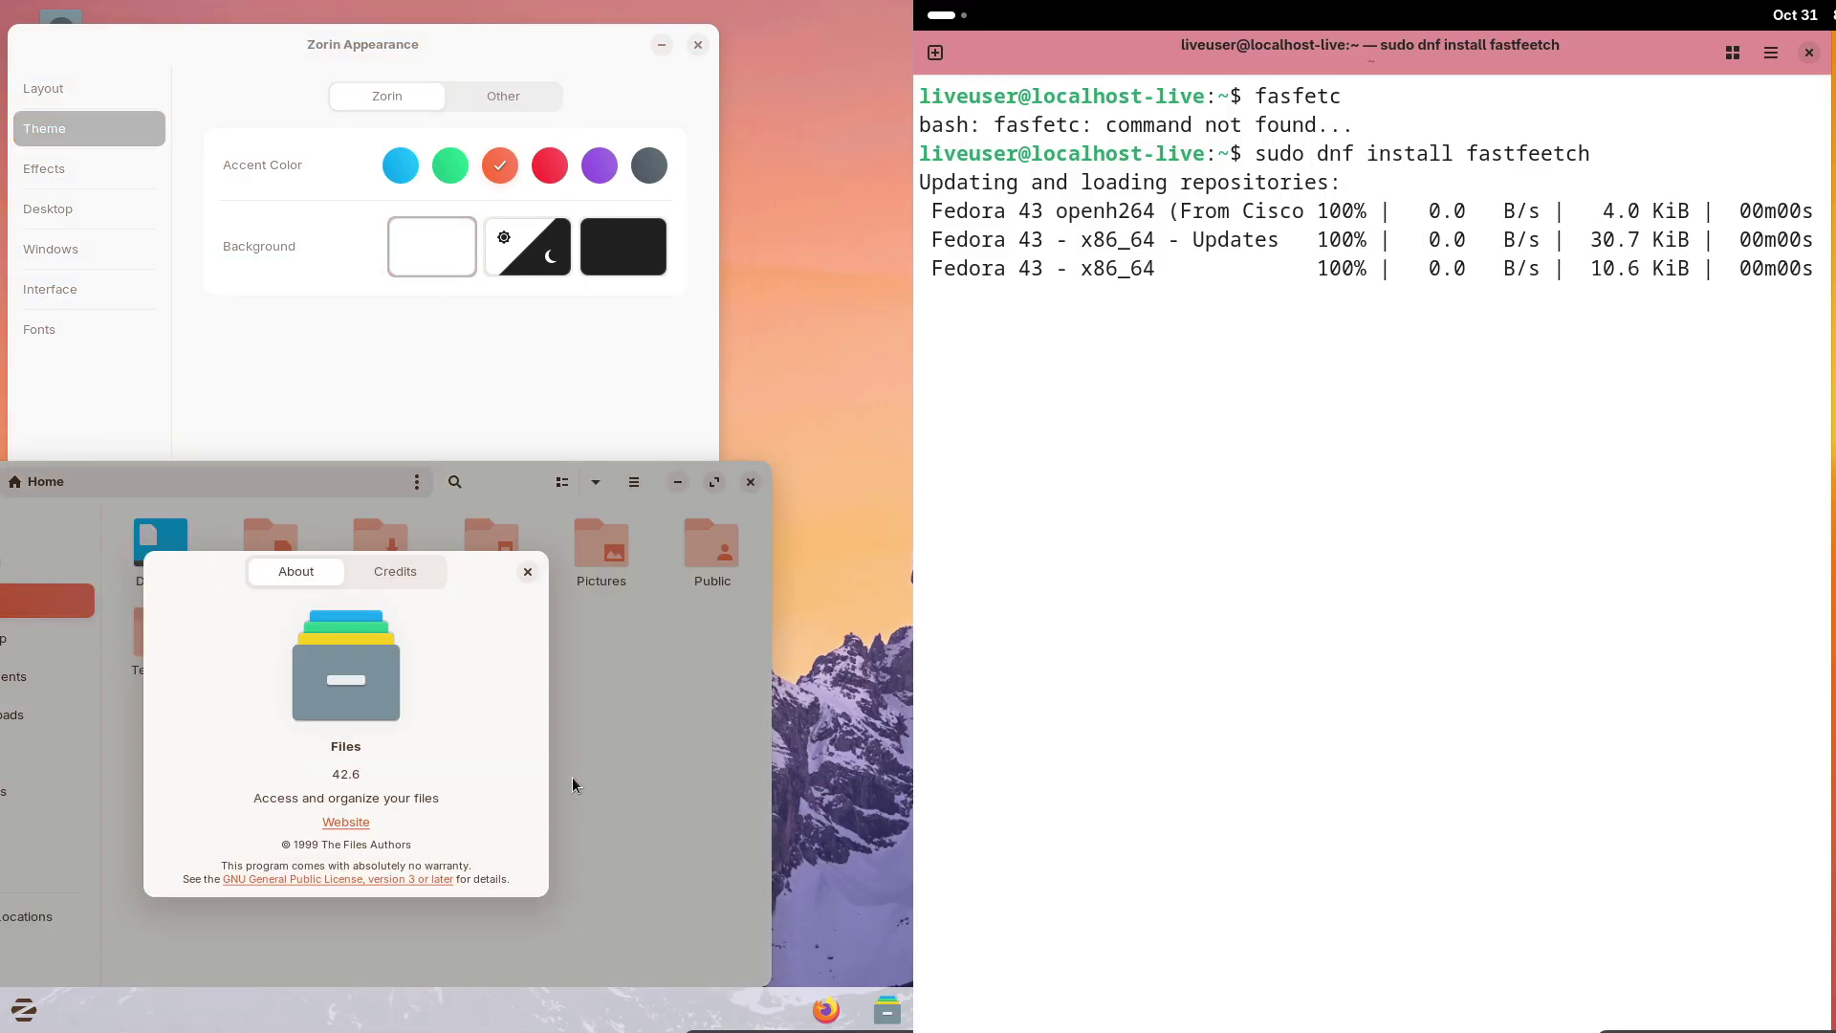
pyautogui.click(527, 571)
pyautogui.click(750, 482)
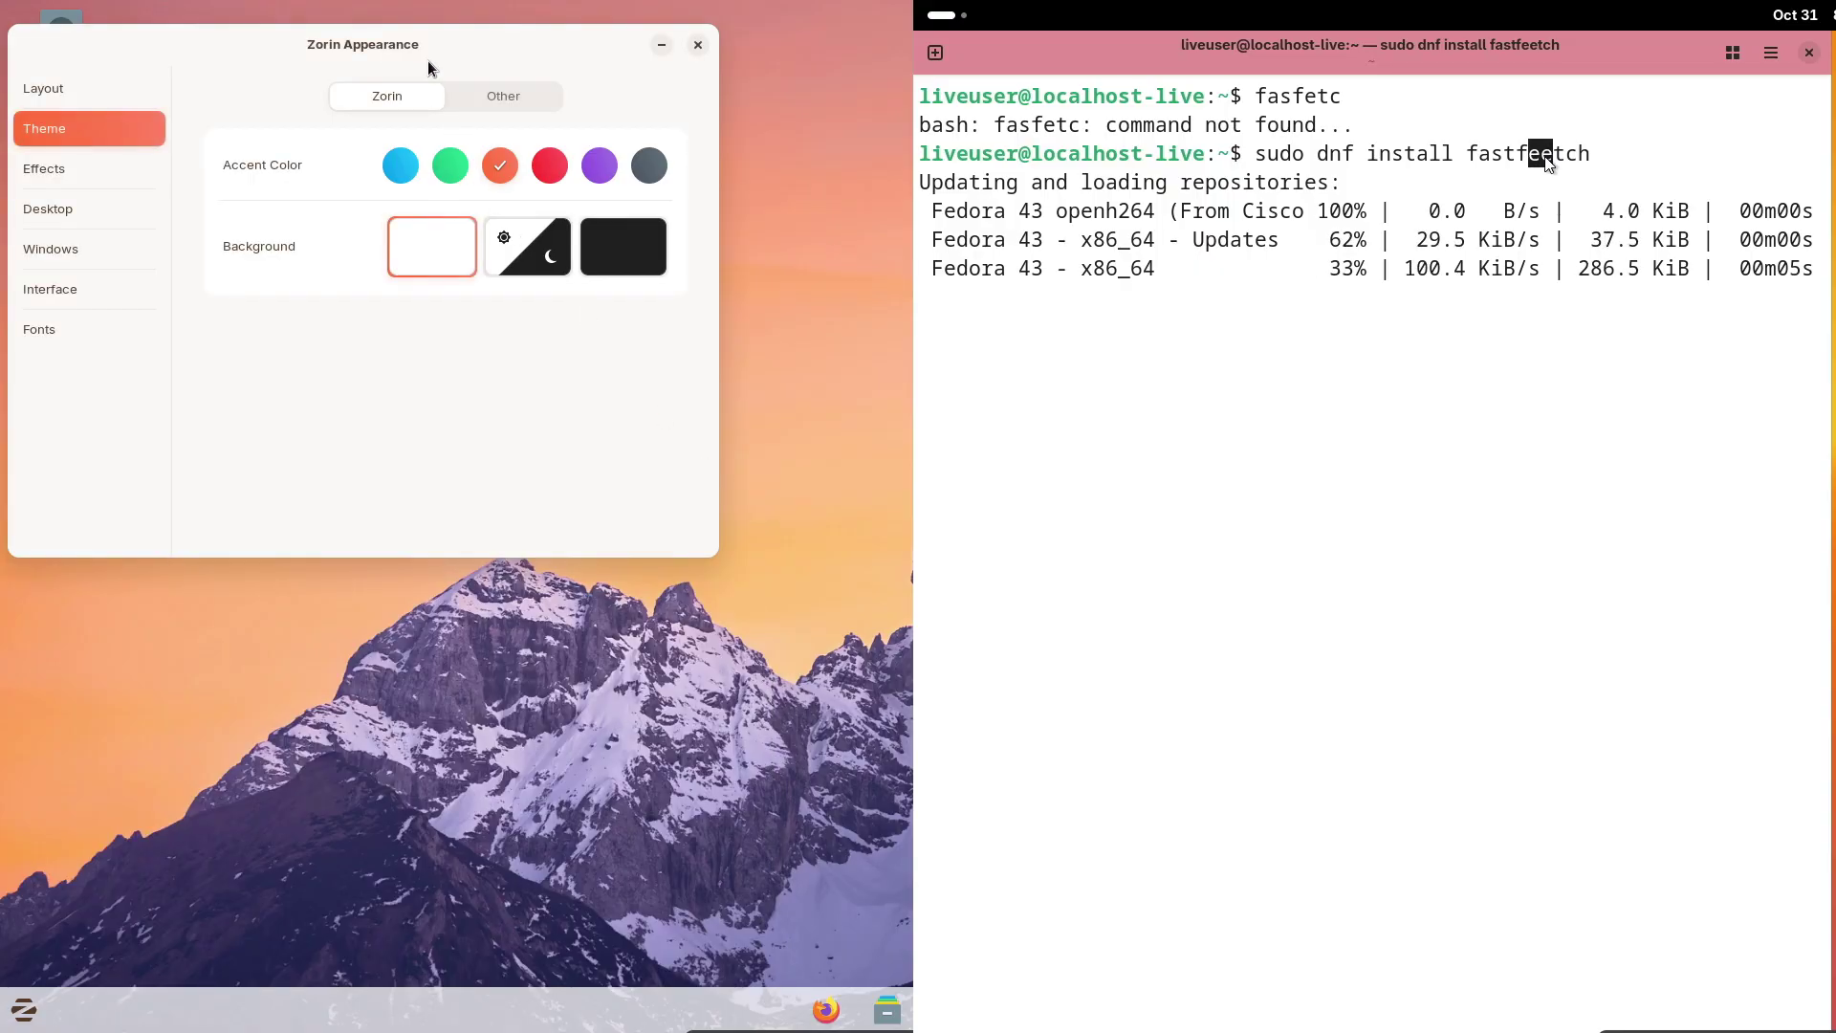
# Reposition the Zorin Appearance window and review its Effects, Desktop and Windows settings
pyautogui.moveTo(439, 54); pyautogui.dragTo(469, 106)
pyautogui.click(84, 230)
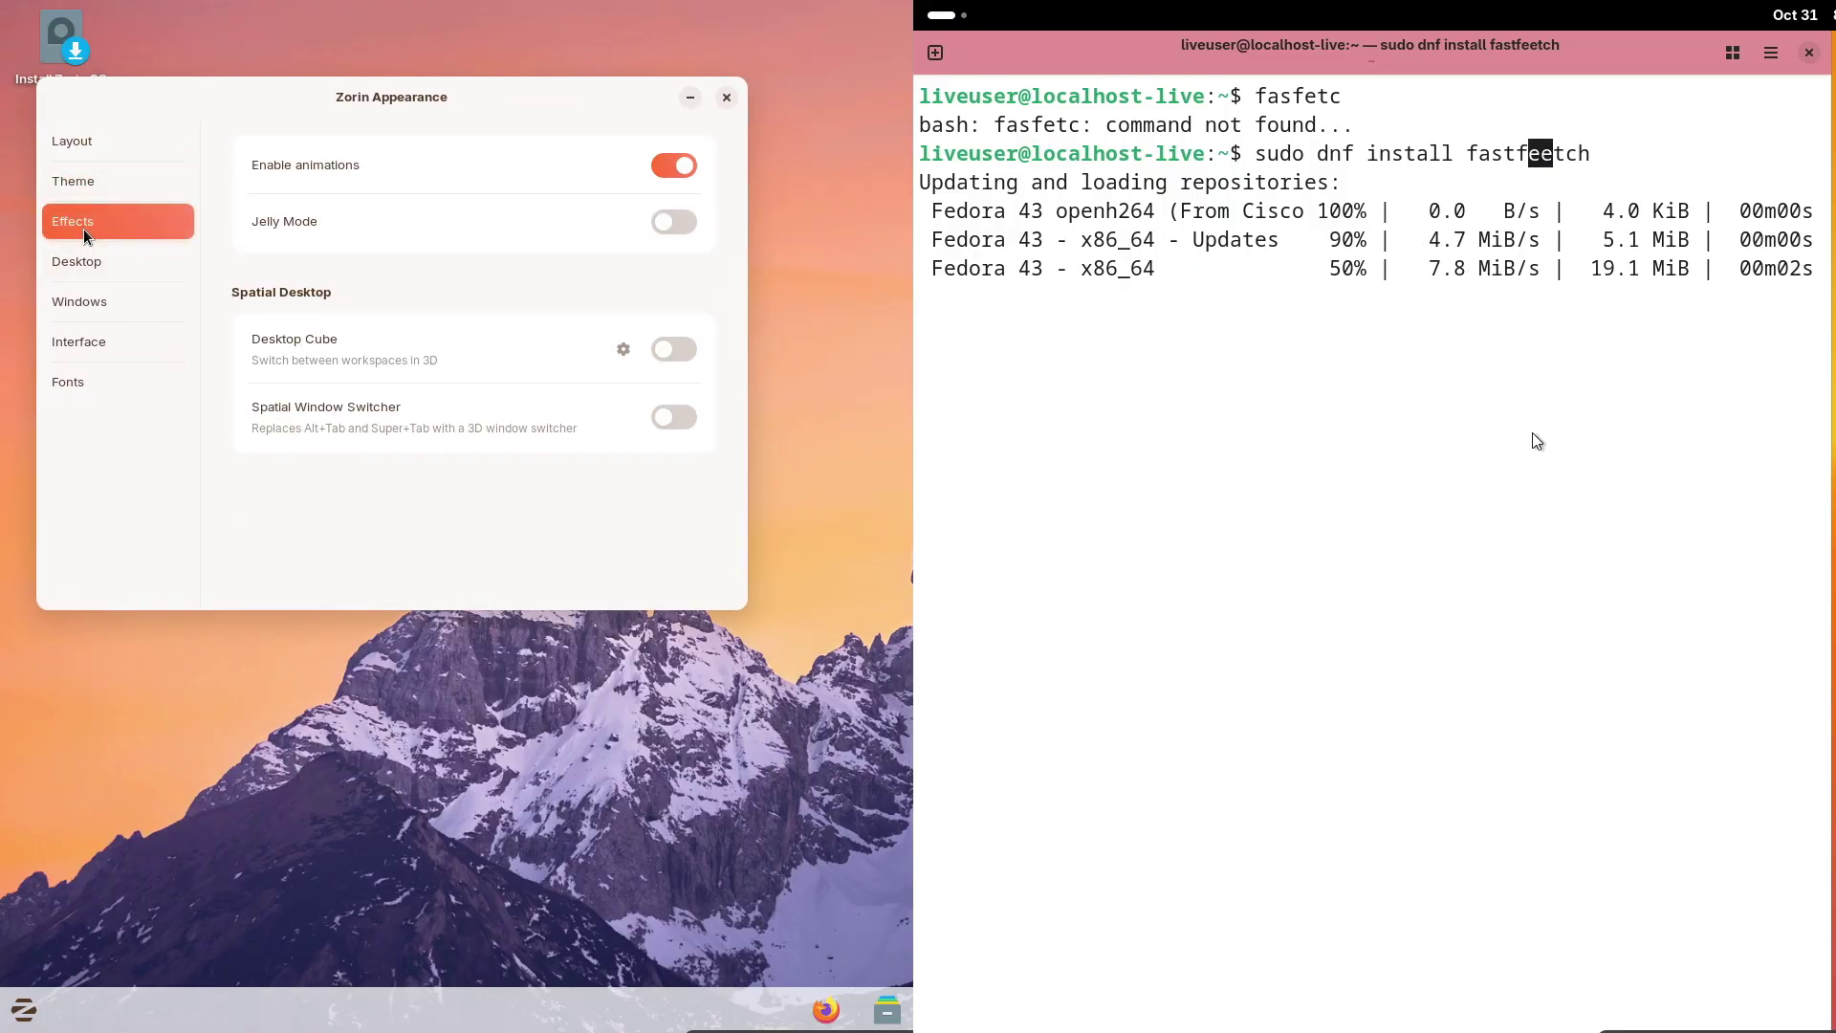
pyautogui.click(99, 258)
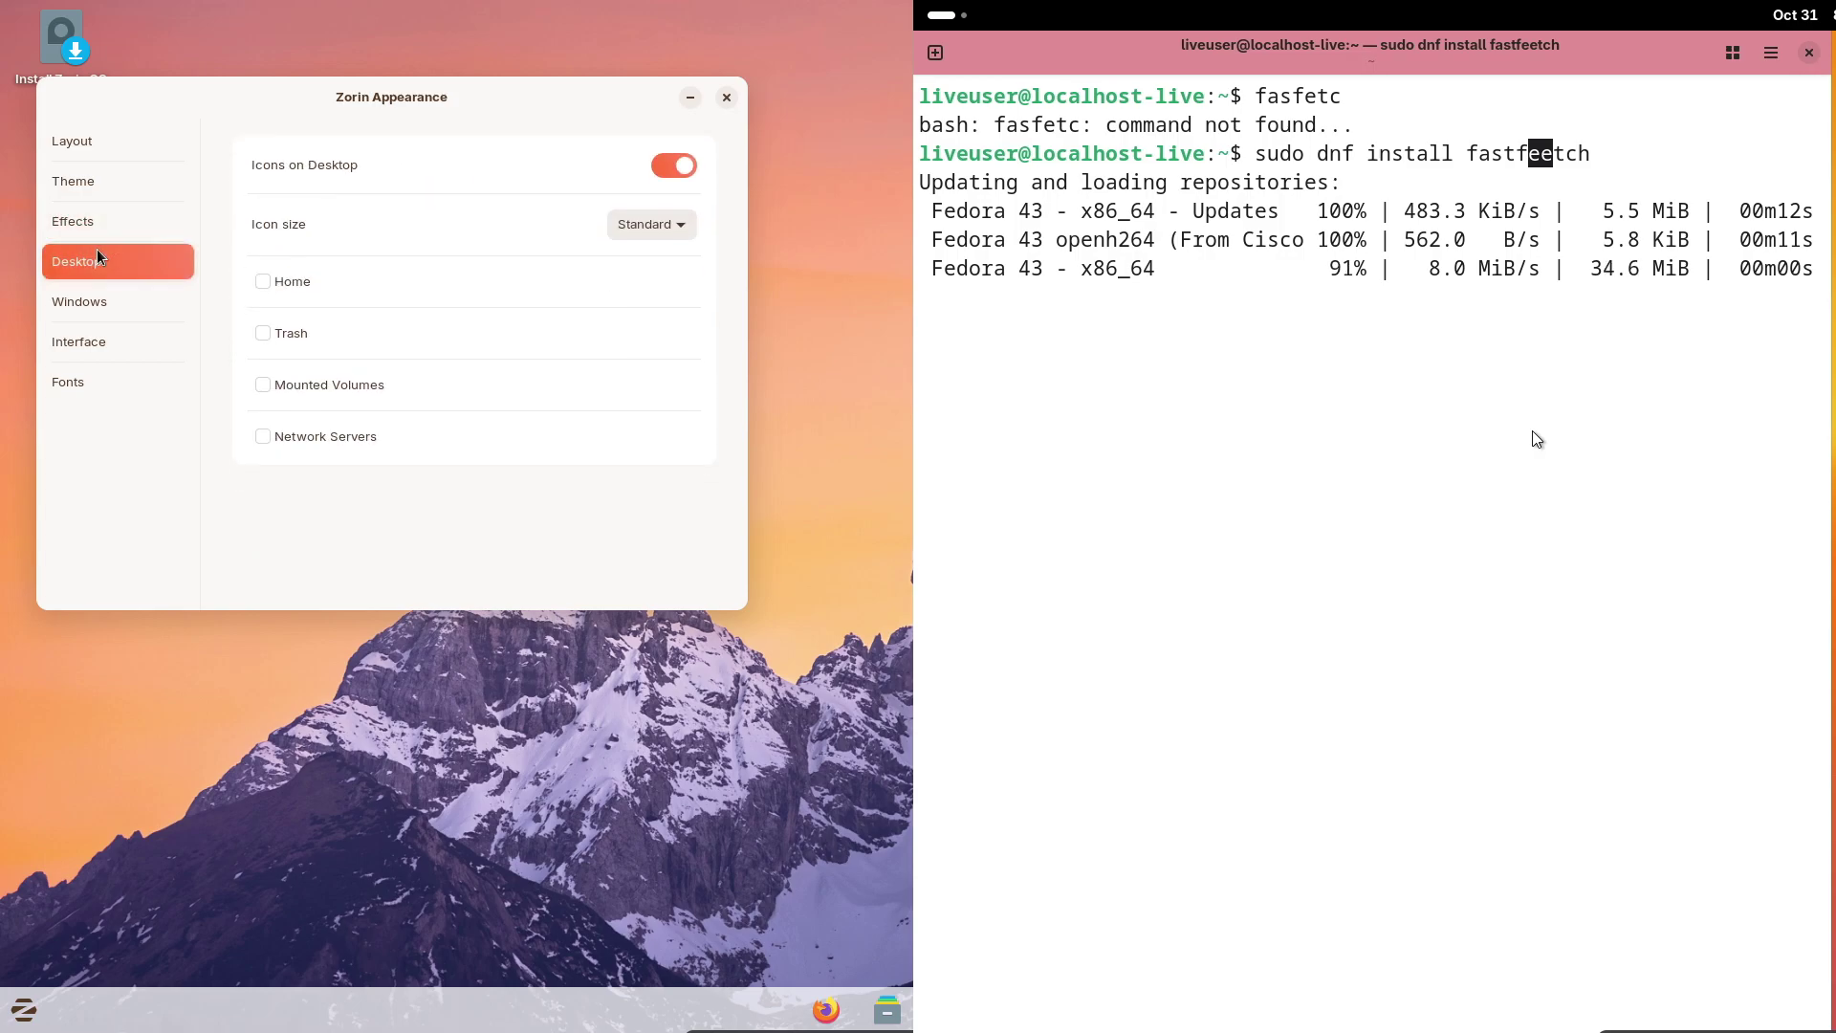
pyautogui.click(113, 300)
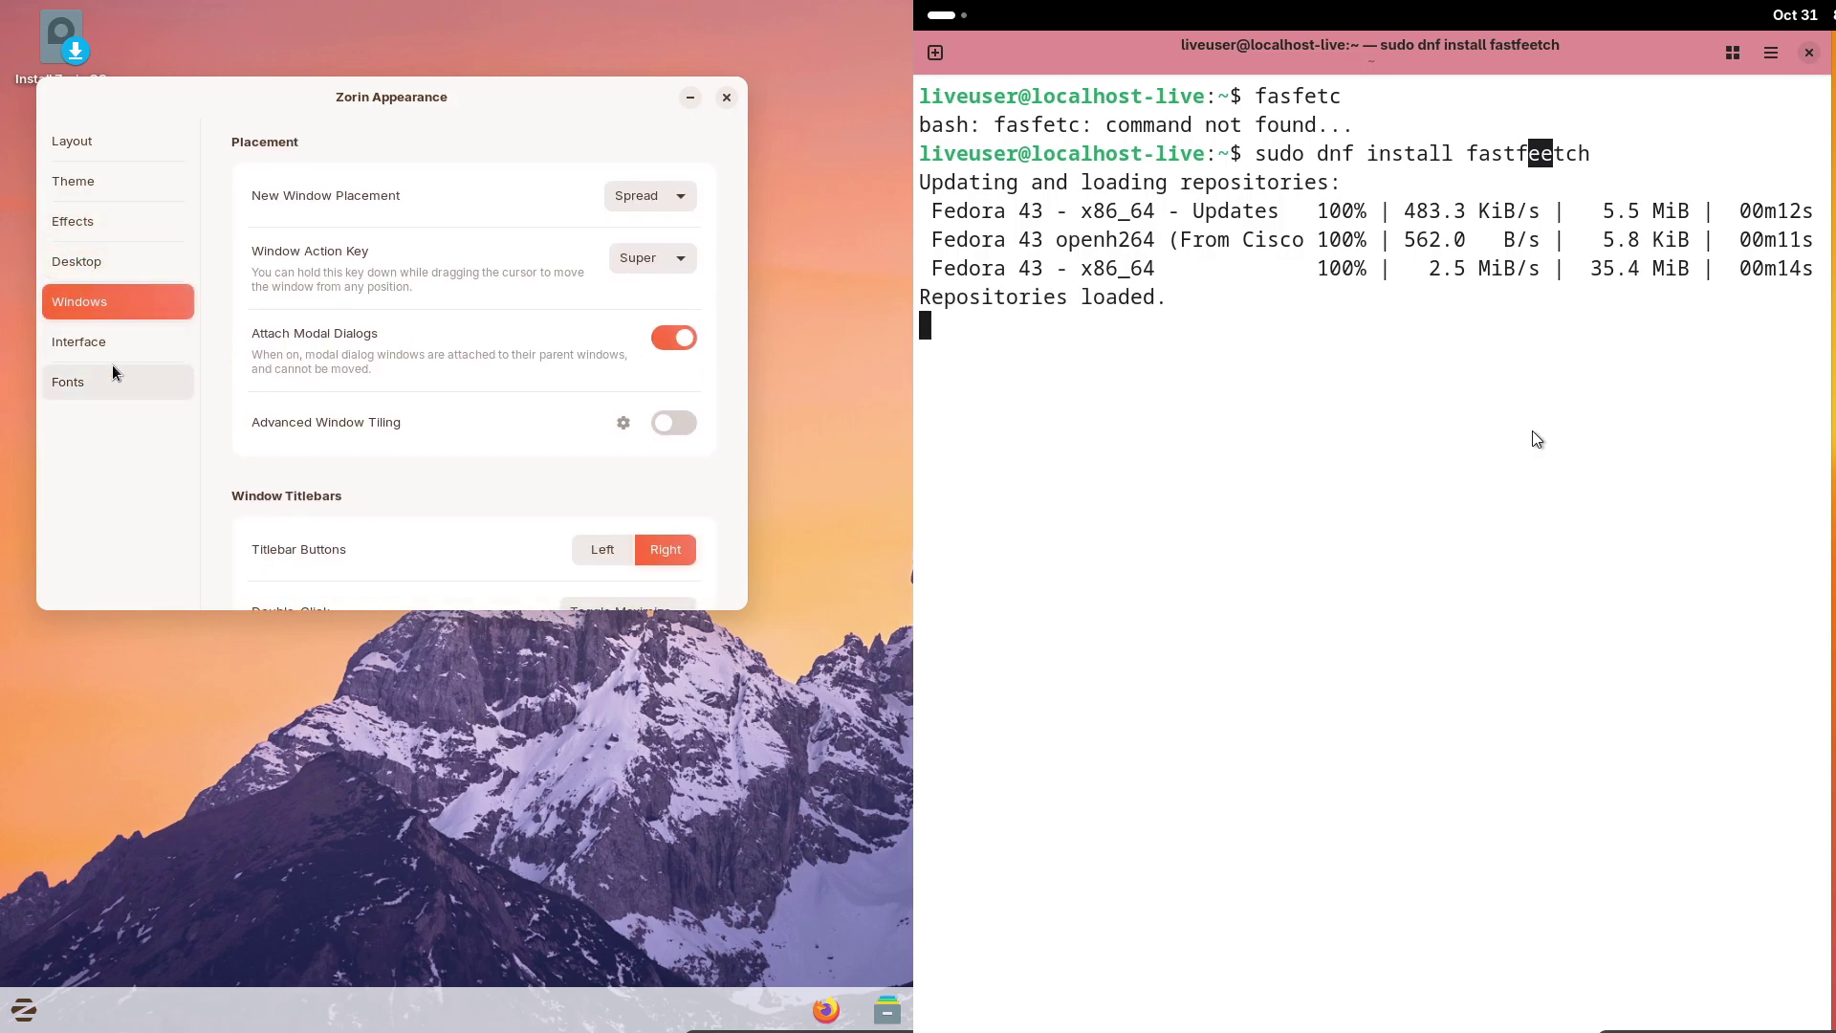
pyautogui.moveTo(734, 392); pyautogui.dragTo(743, 625)
# Run sudo dnf install fastfetch in the Fedora terminal, and review Zorin's Interface and Fonts settings before opening its app menu
pyautogui.write('sudo a')
pyautogui.click(142, 356)
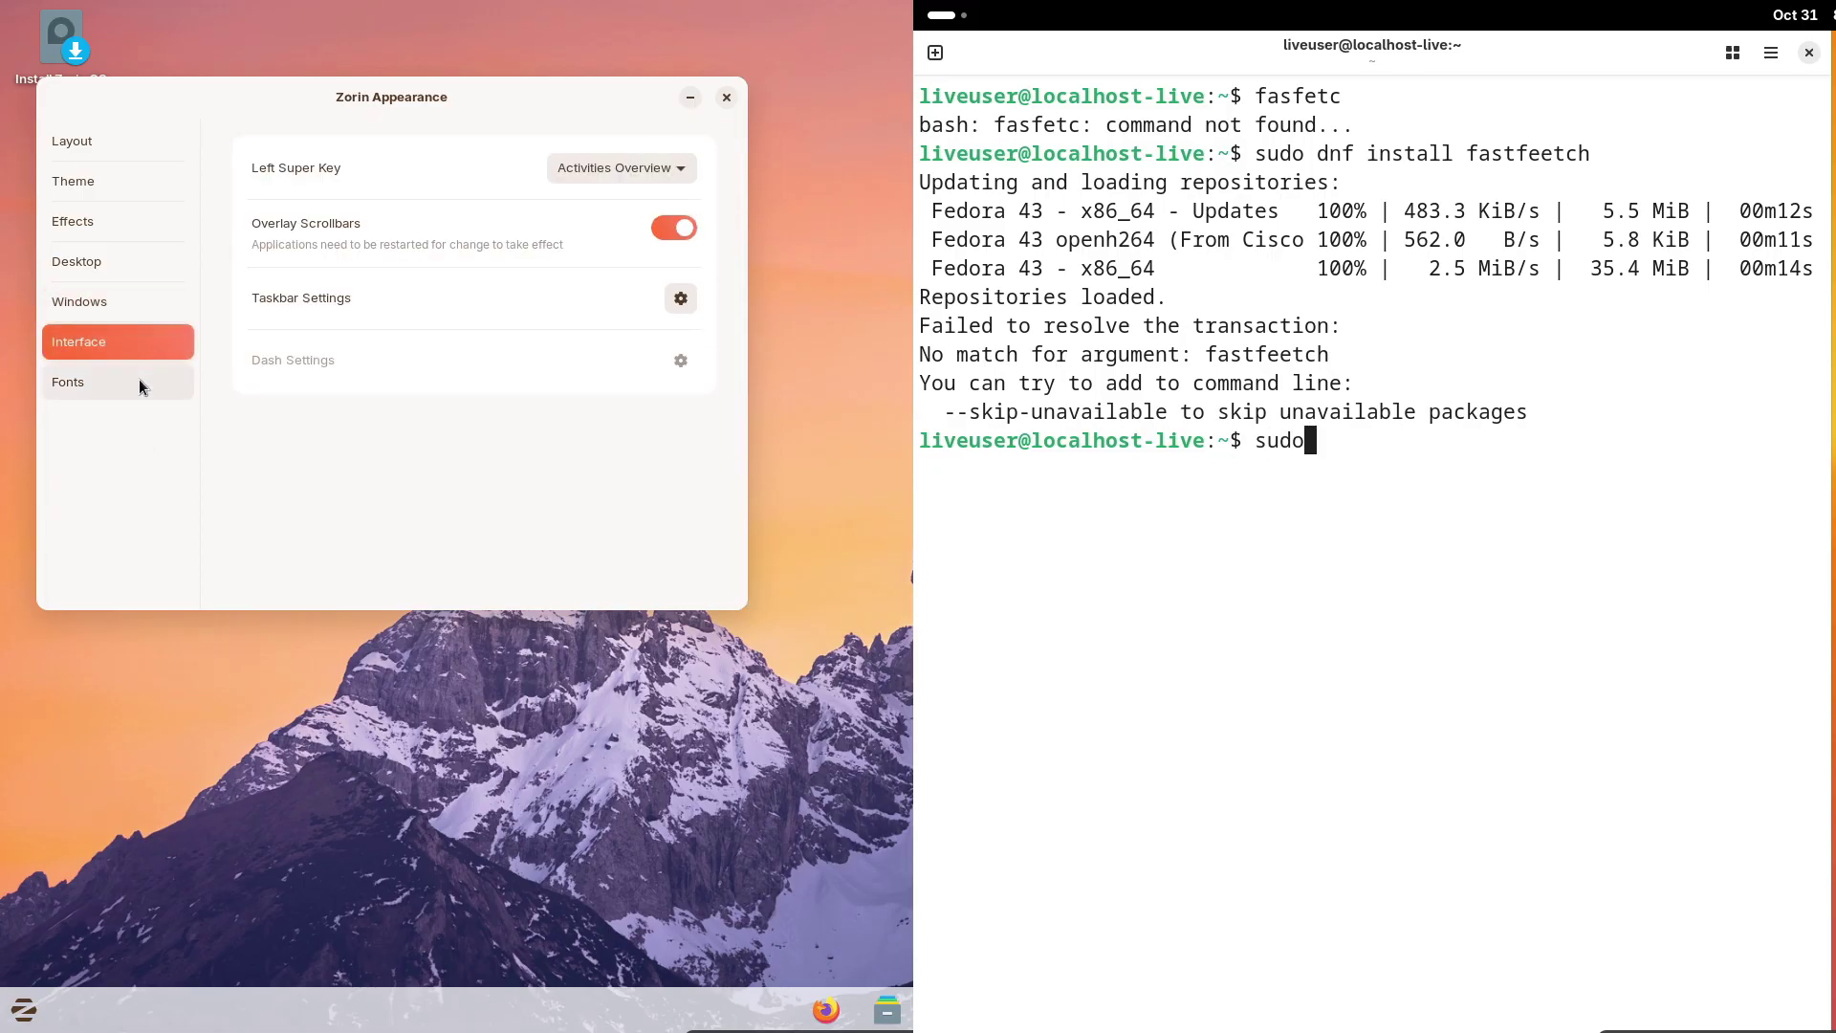
pyautogui.click(140, 381)
pyautogui.press('BackSpace')
pyautogui.write('dnf ')
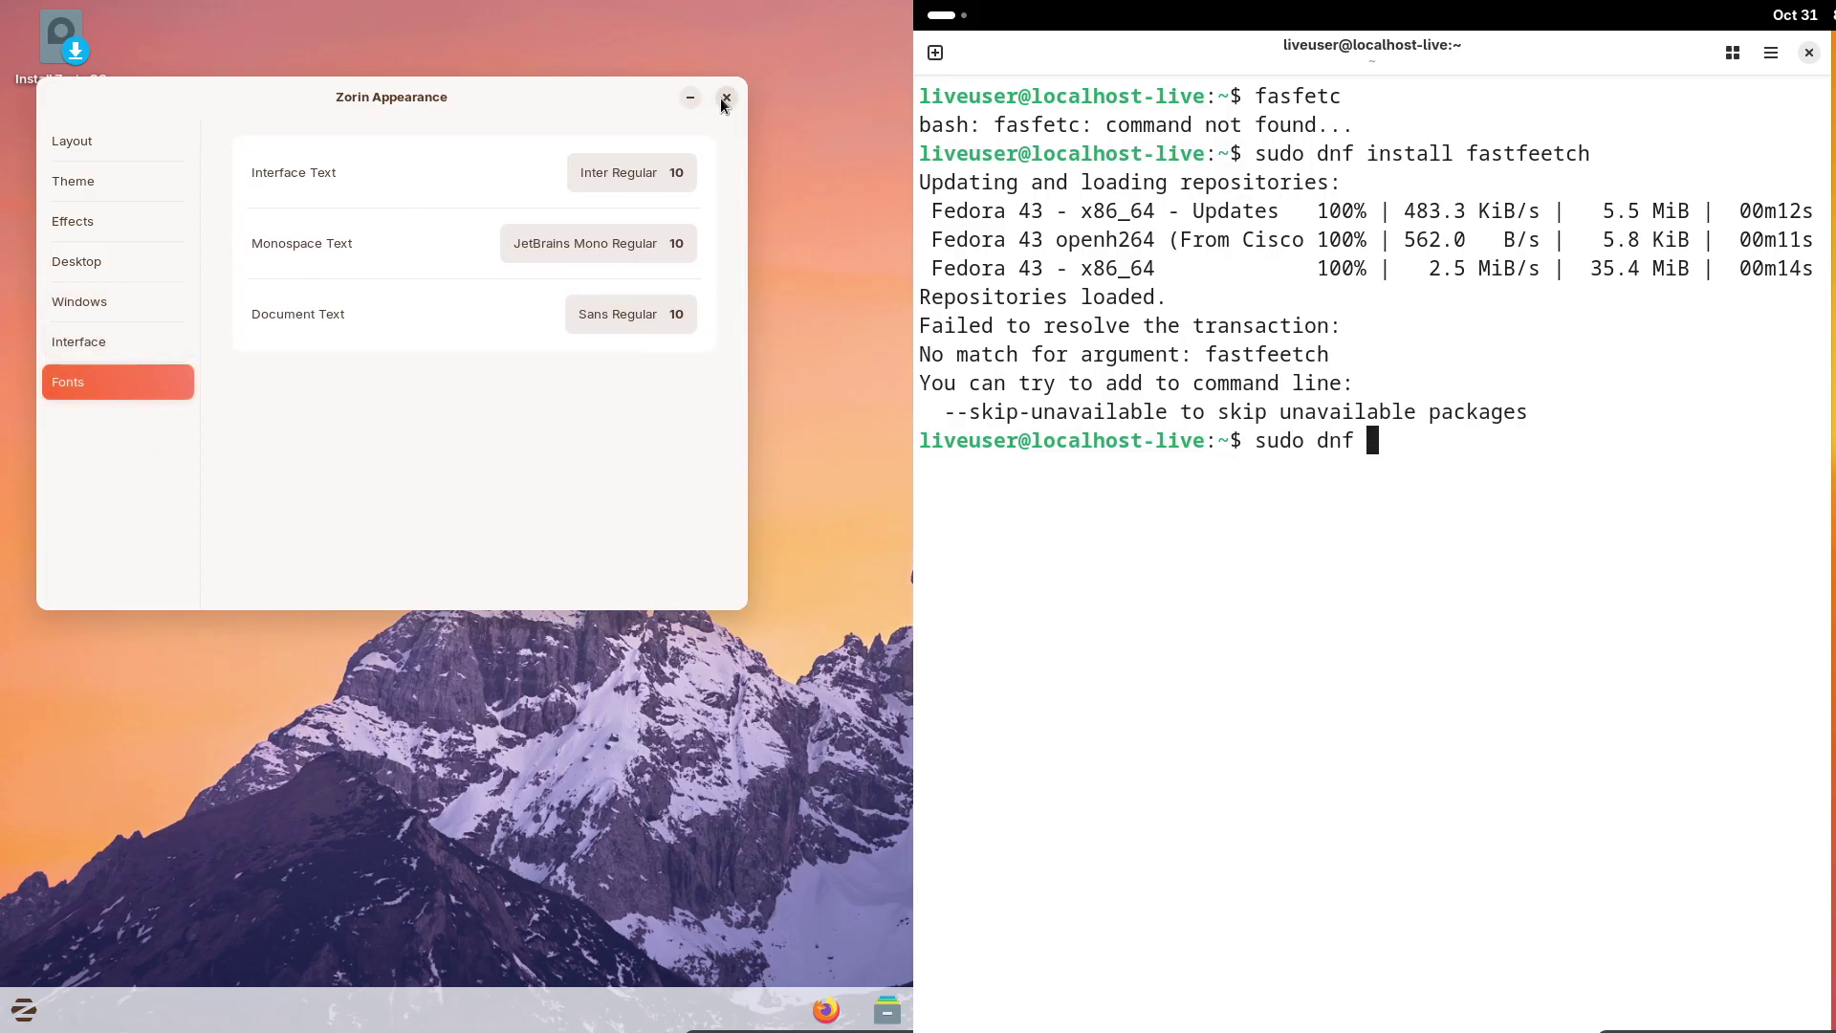
pyautogui.write('in')
pyautogui.click(725, 99)
pyautogui.write('stall')
pyautogui.click(31, 994)
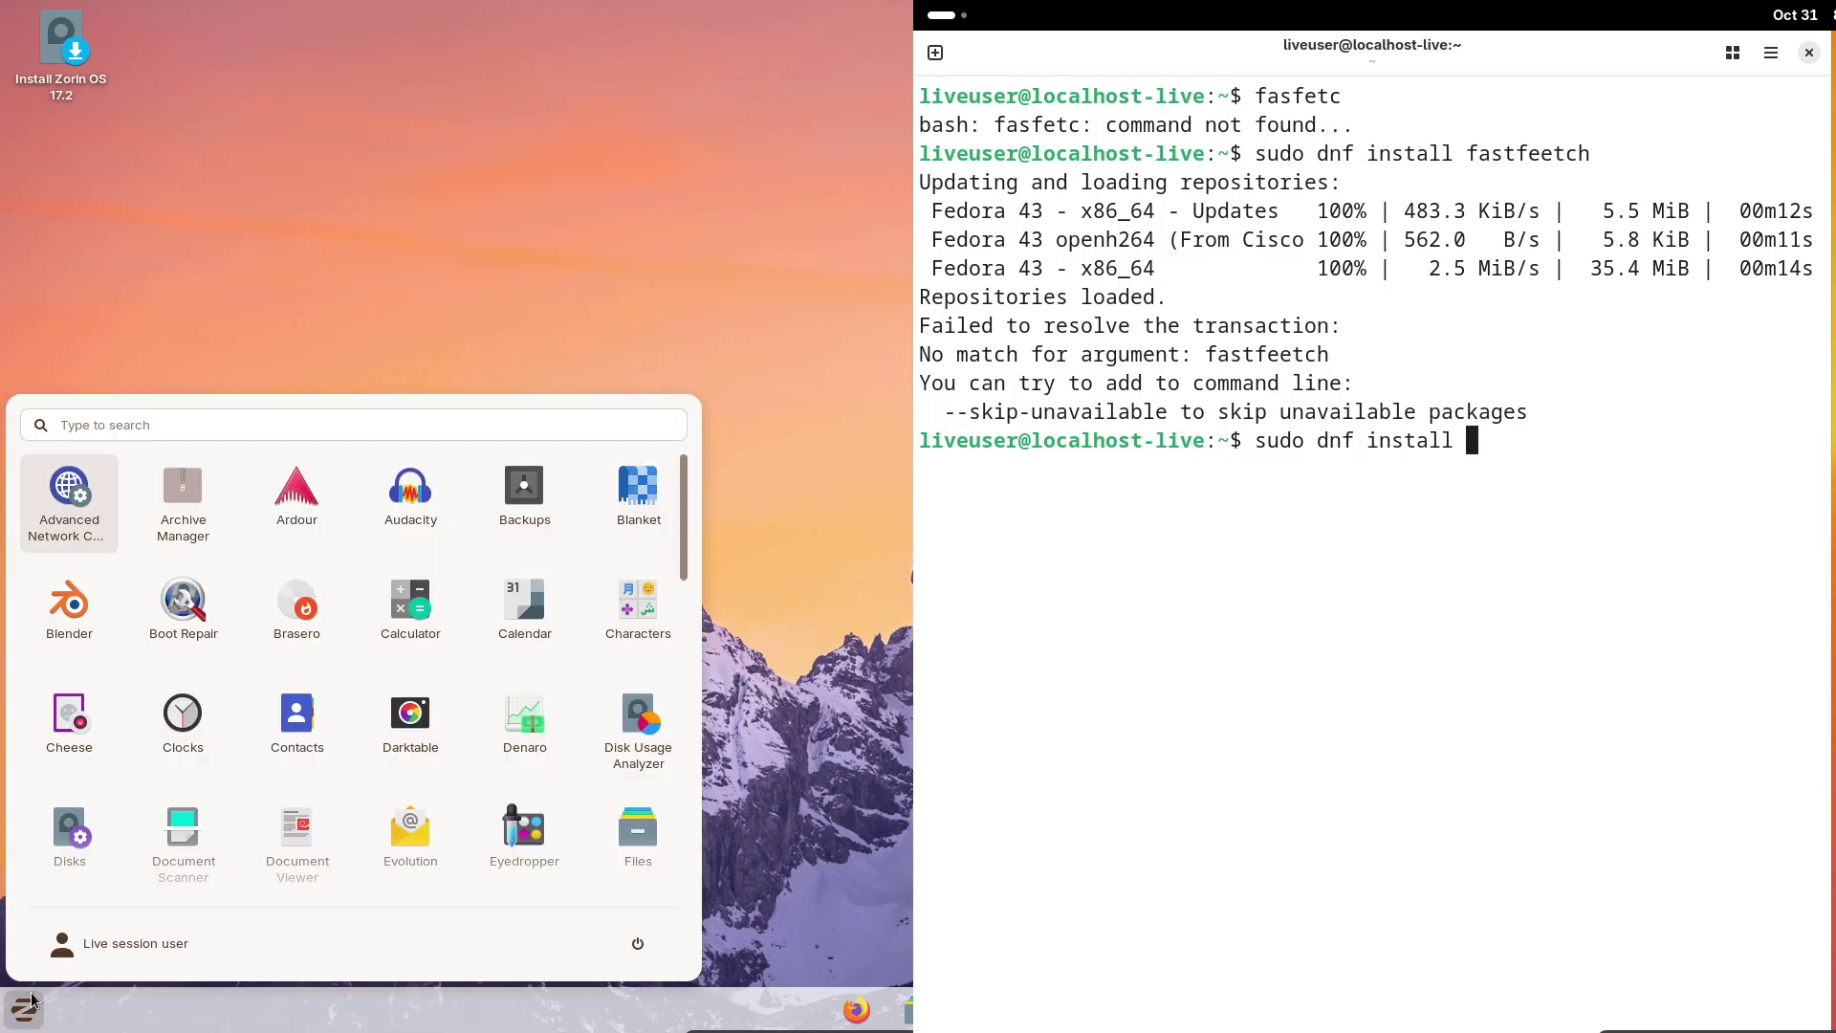
pyautogui.write('ll fastfetch')
pyautogui.moveTo(681, 508)
pyautogui.mouseDown()
pyautogui.moveTo(667, 841)
pyautogui.moveTo(665, 516)
pyautogui.mouseUp()
pyautogui.press('Return')
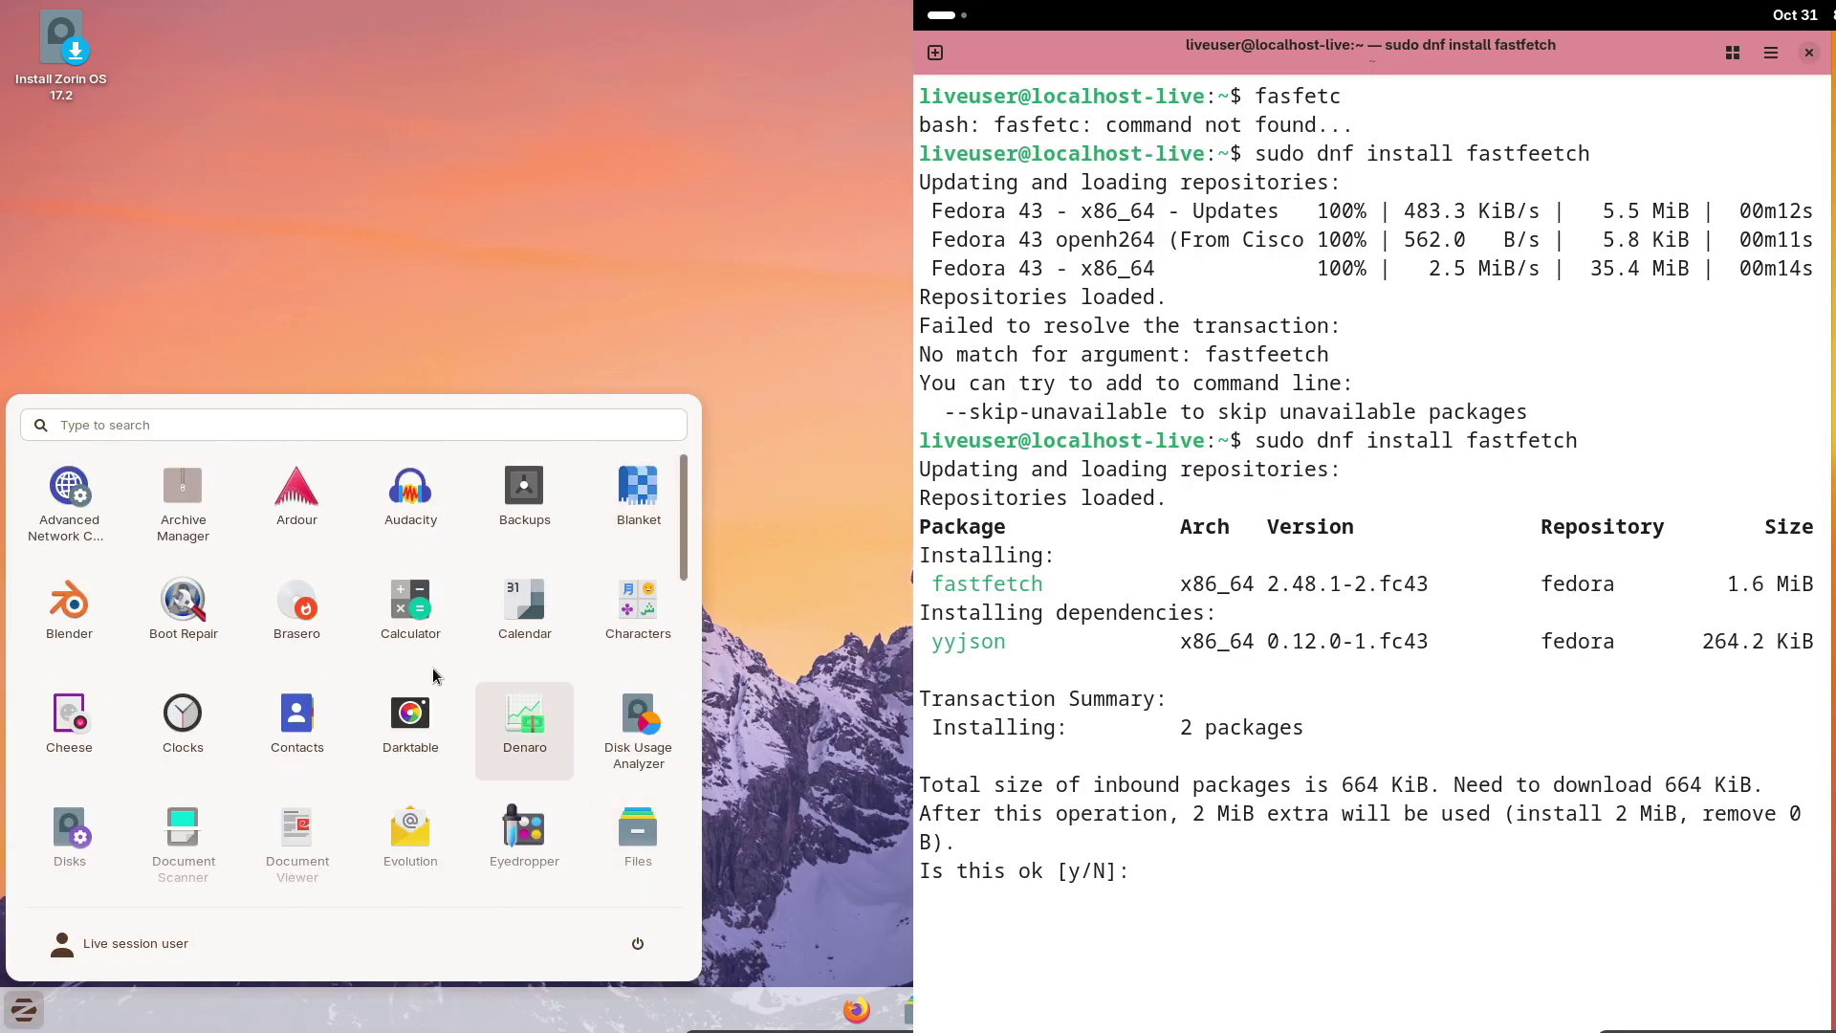
# Confirm the fastfetch installation prompts in the Fedora terminal, and search Zorin's app menu for term to open and maximize Terminal
pyautogui.write('y')
pyautogui.click(350, 427)
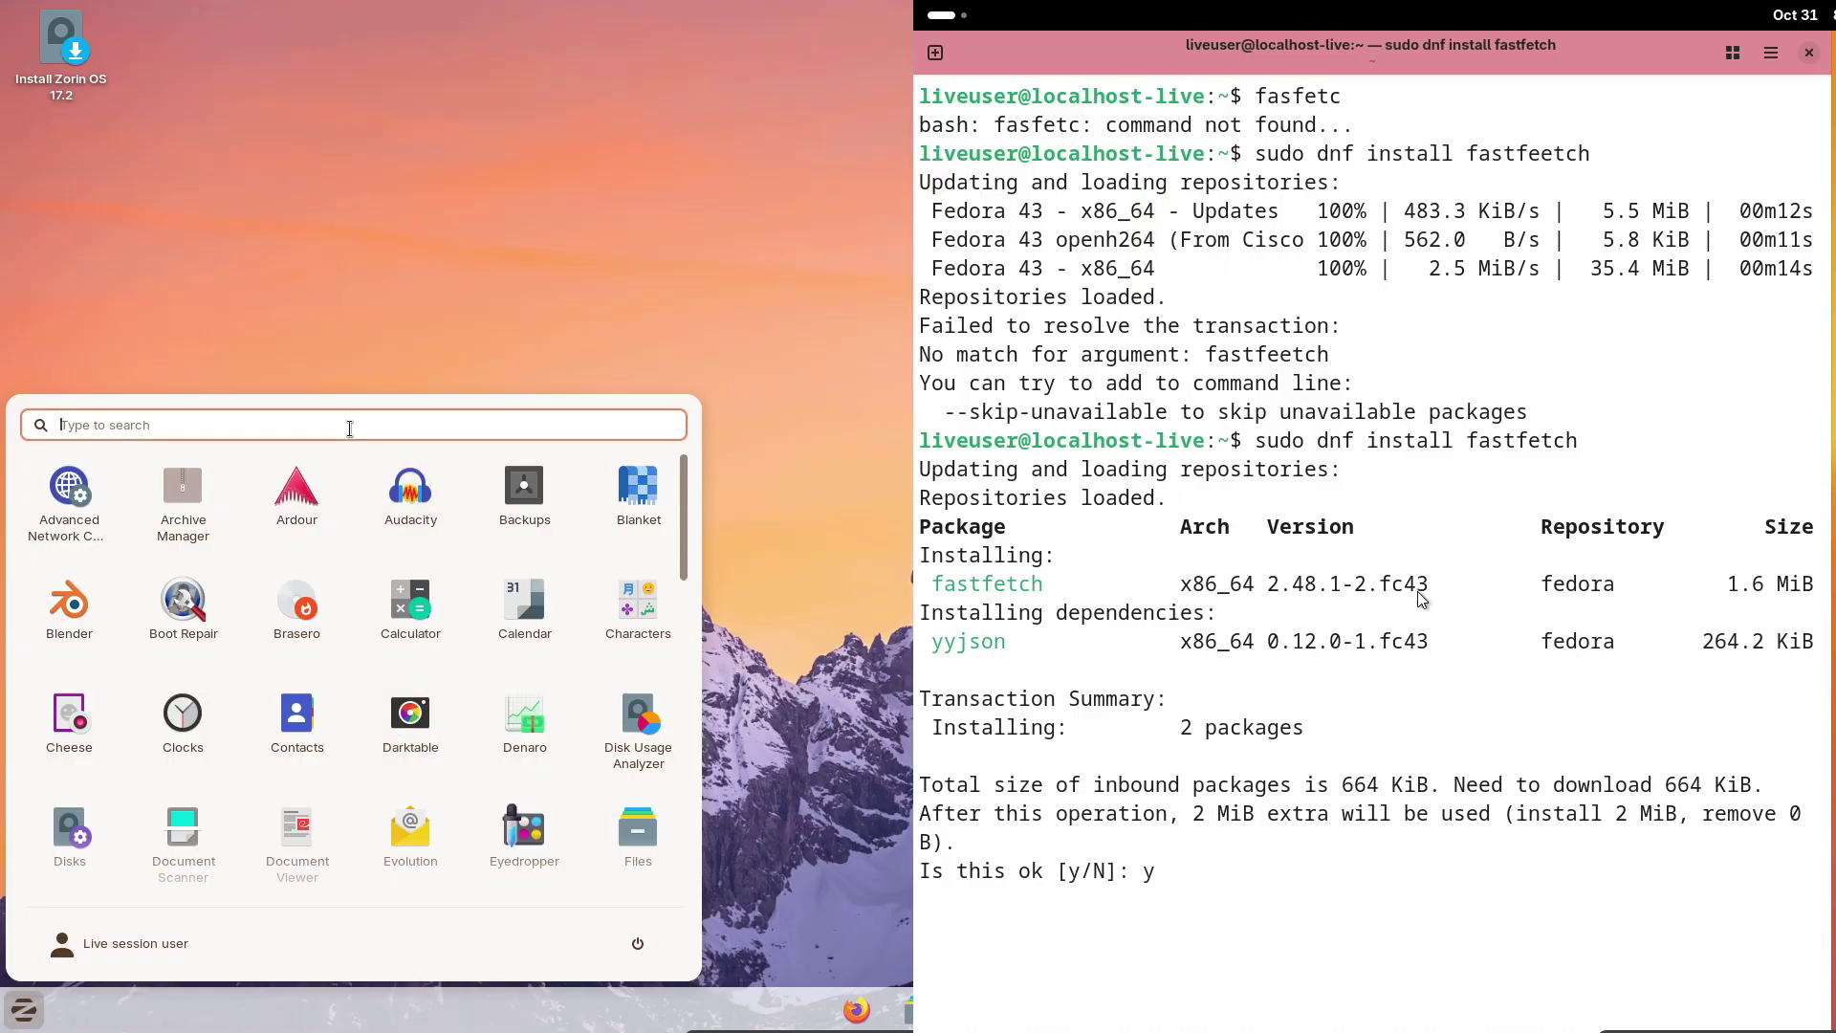
pyautogui.write('term')
pyautogui.moveTo(1424, 591); pyautogui.dragTo(932, 588)
pyautogui.click(1182, 877)
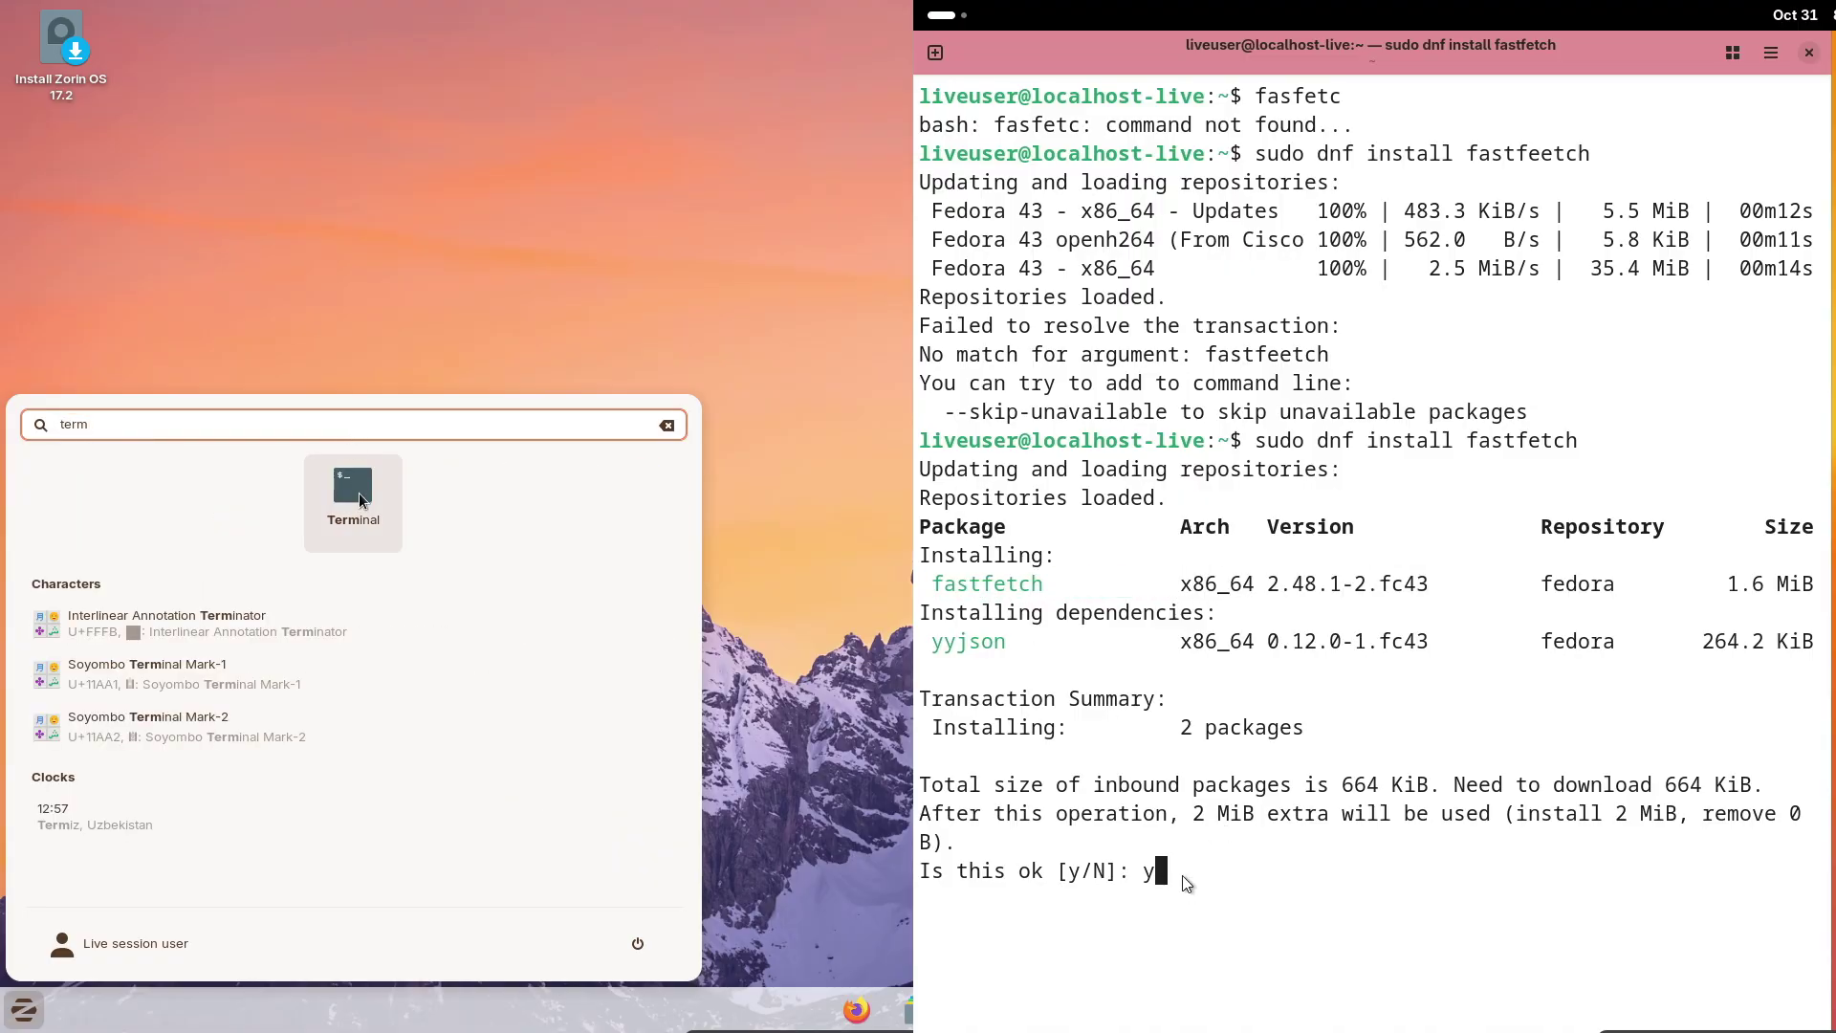
pyautogui.click(359, 491)
pyautogui.press('Return')
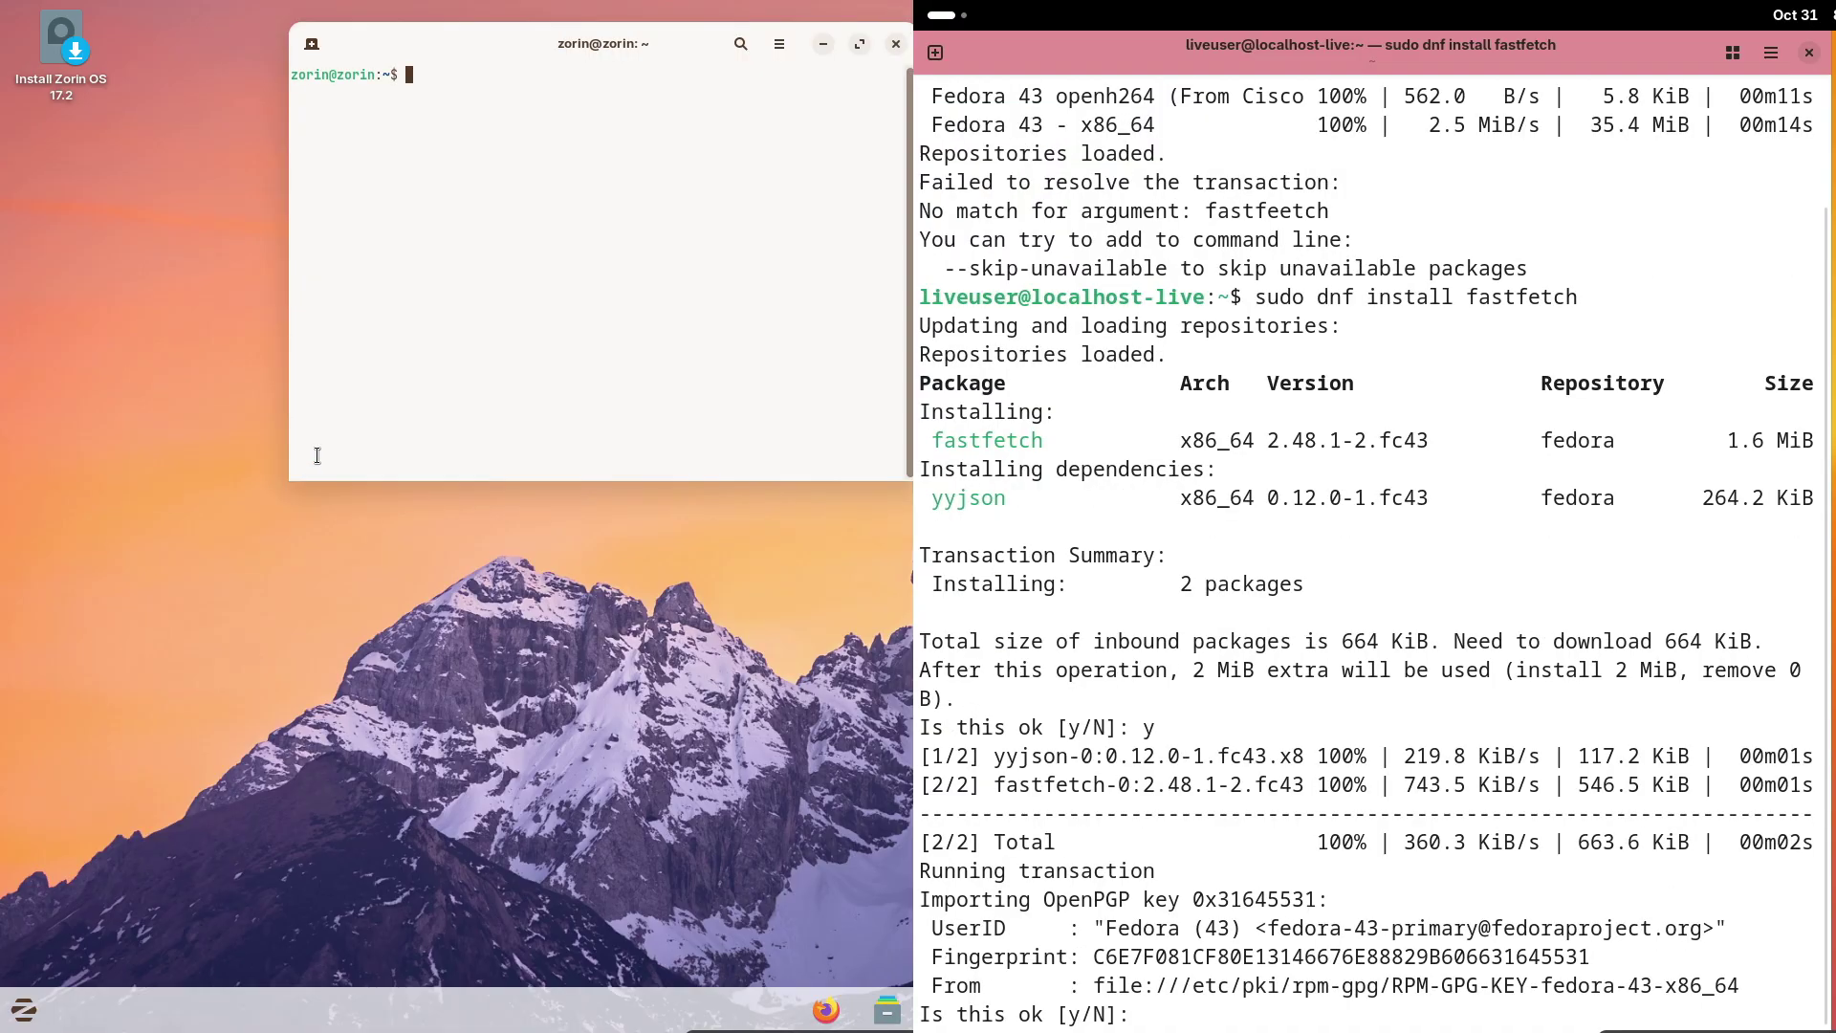
pyautogui.doubleClick(484, 45)
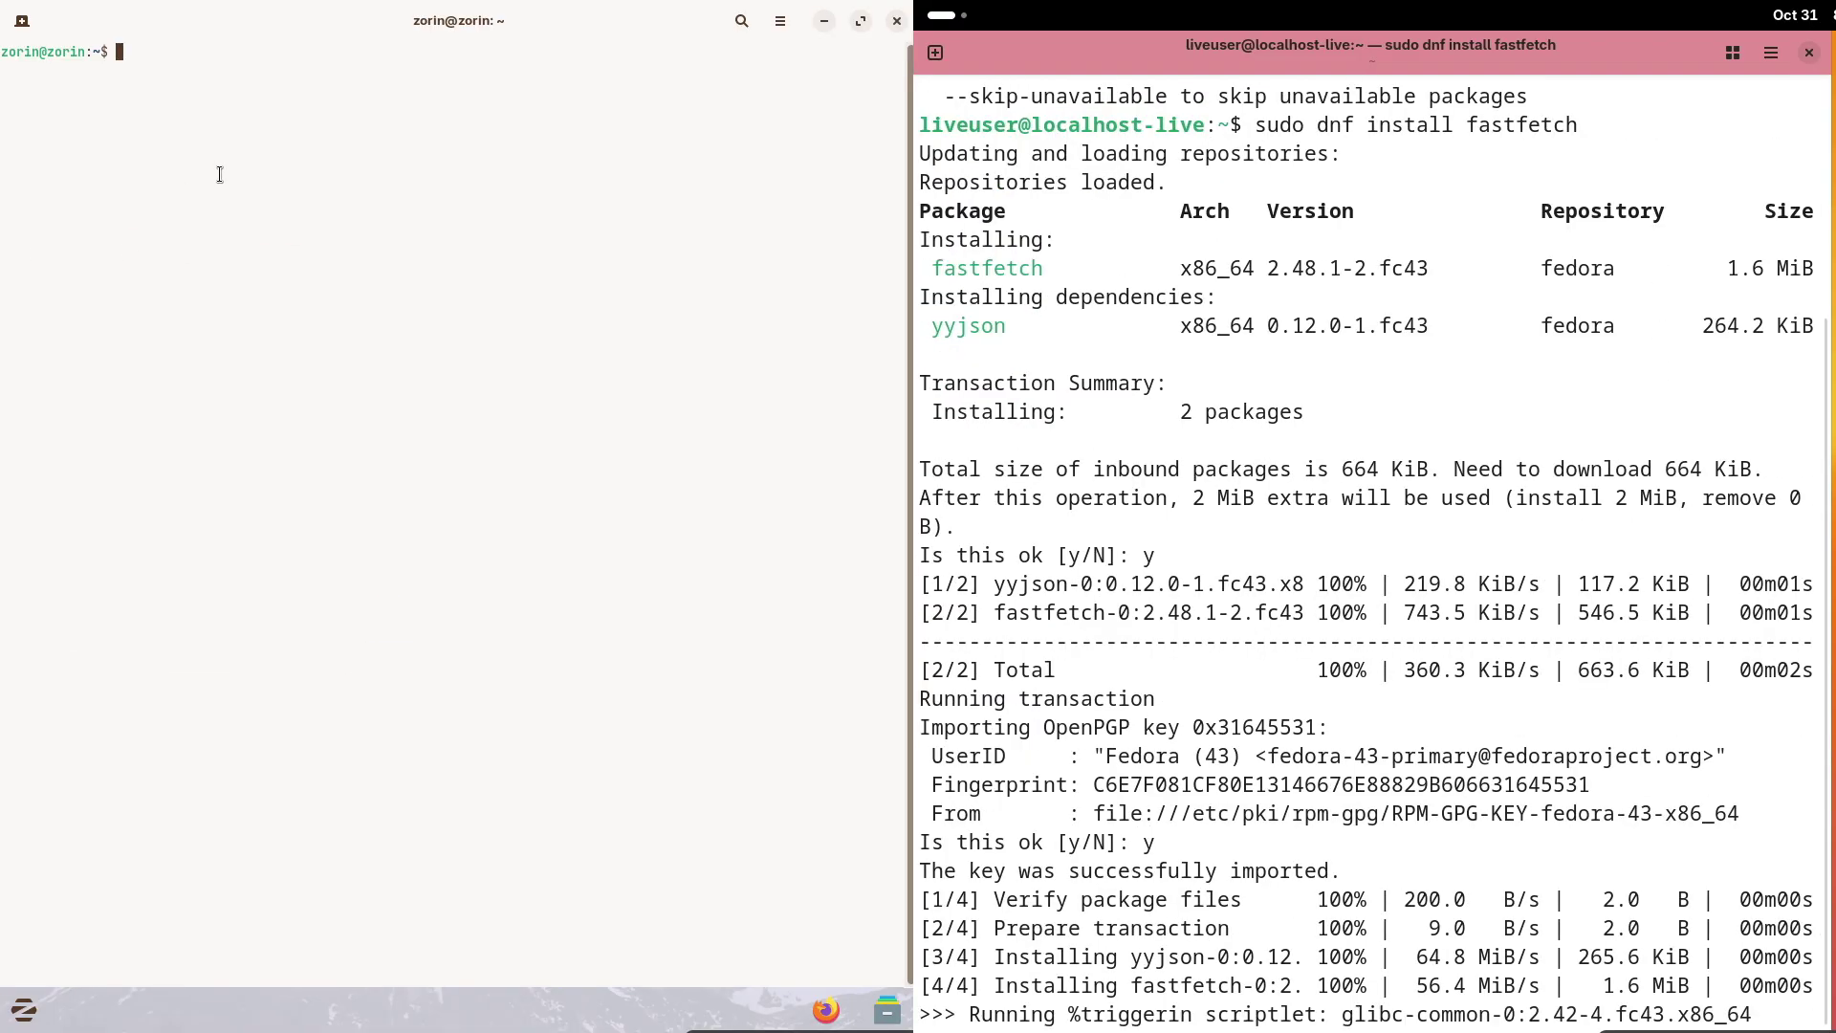
# Show the menu bar in Zorin's Terminal and open its About information, and clear the Fedora terminal
pyautogui.click(334, 413)
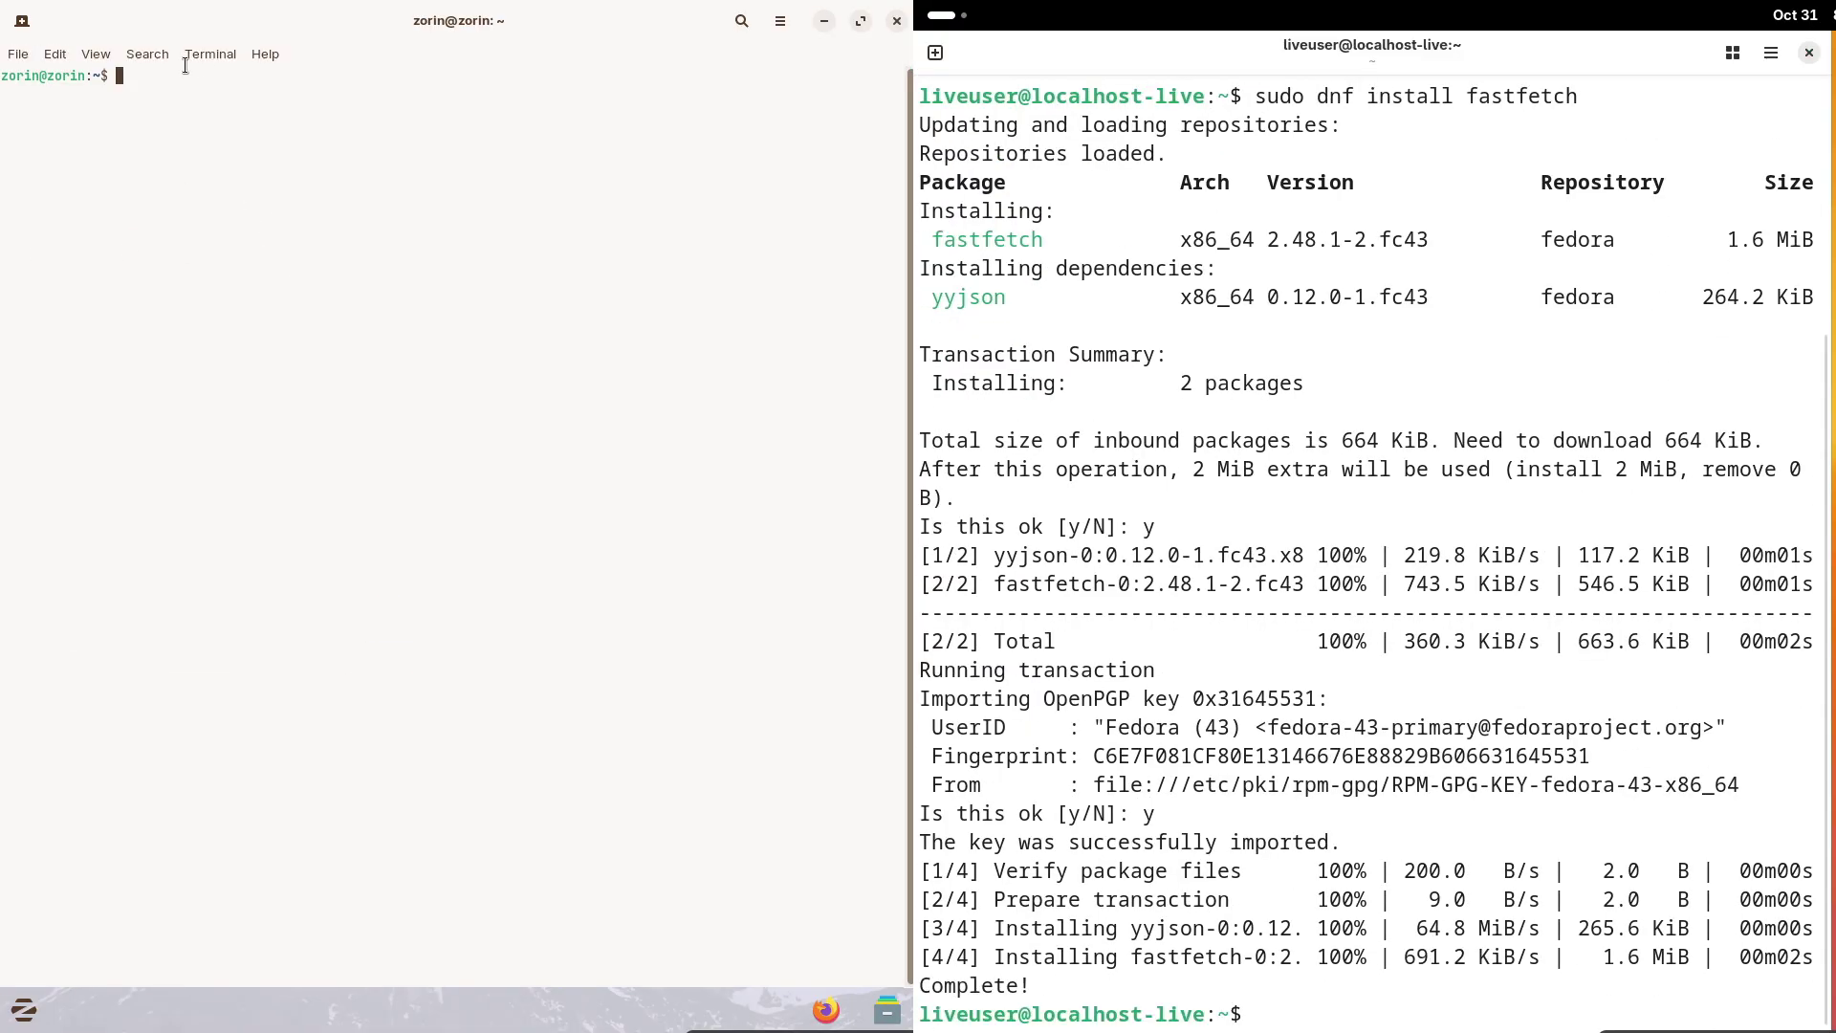
pyautogui.click(283, 111)
pyautogui.write('lear')
pyautogui.press('Return')
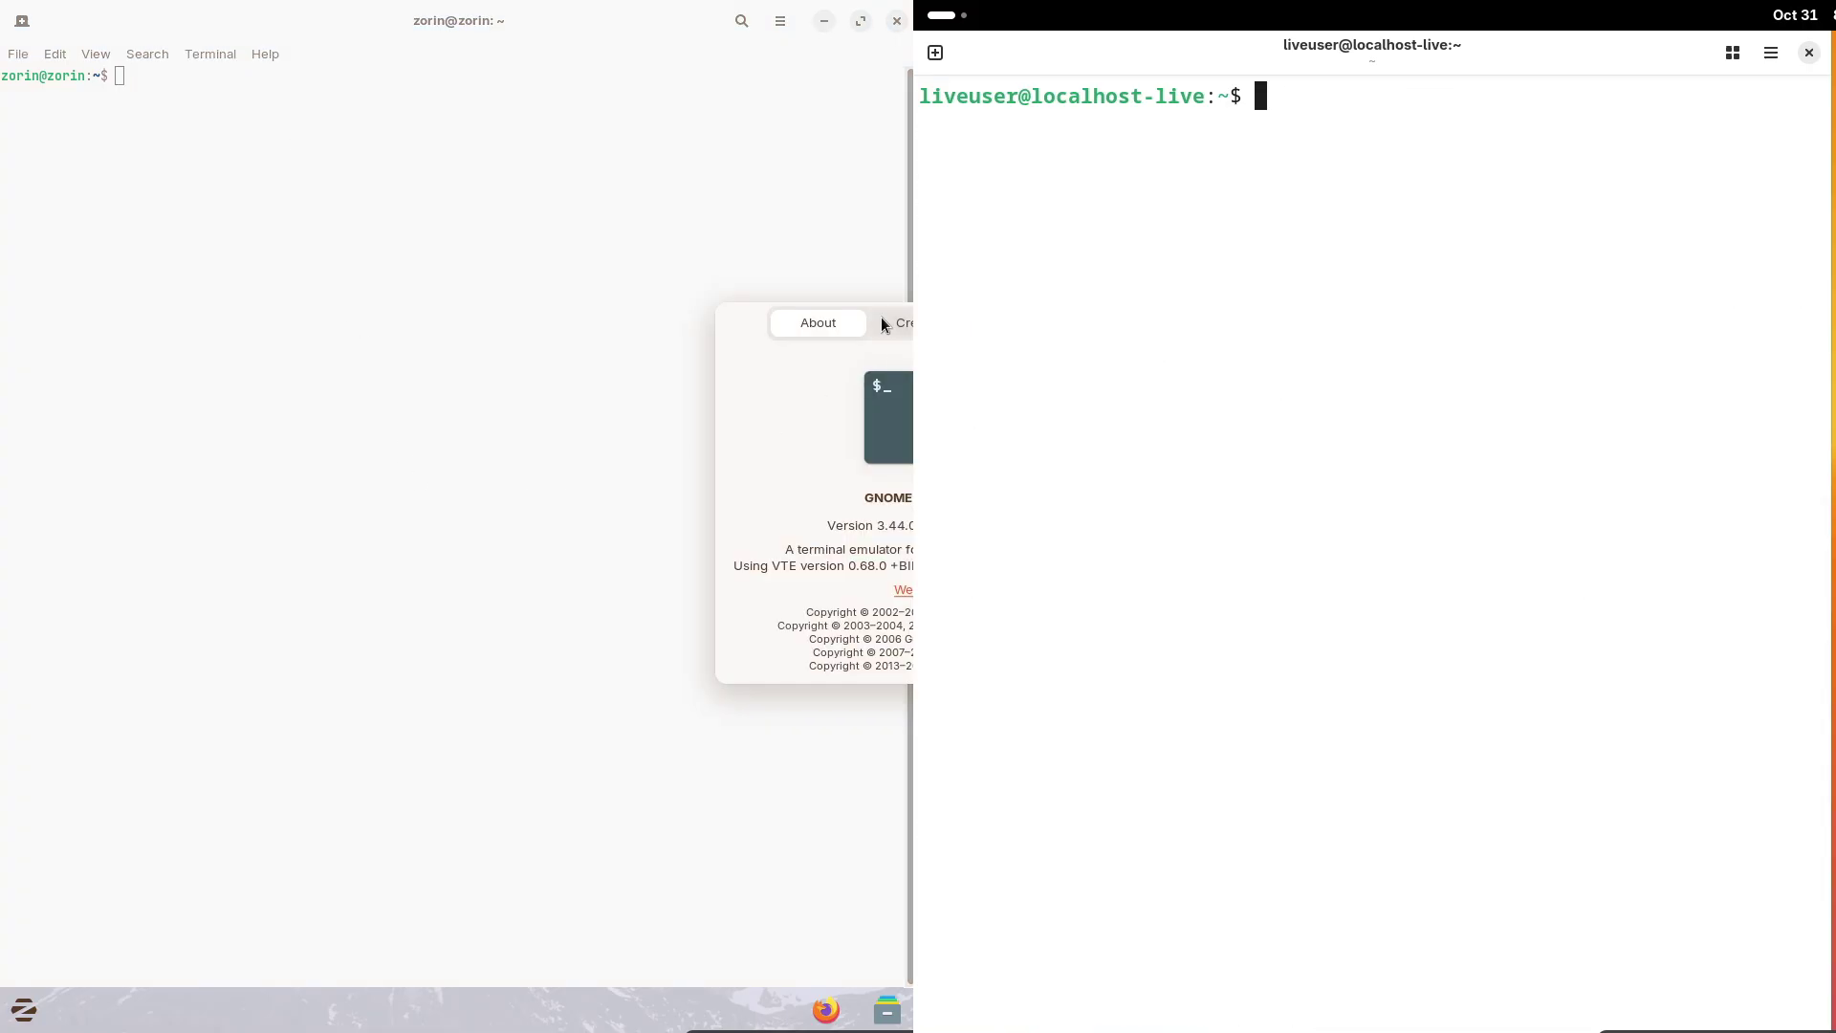
pyautogui.moveTo(881, 320); pyautogui.dragTo(339, 334)
# Run fastfetch in the Fedora terminal and close the About window of Zorin's Terminal
pyautogui.write('fastfet')
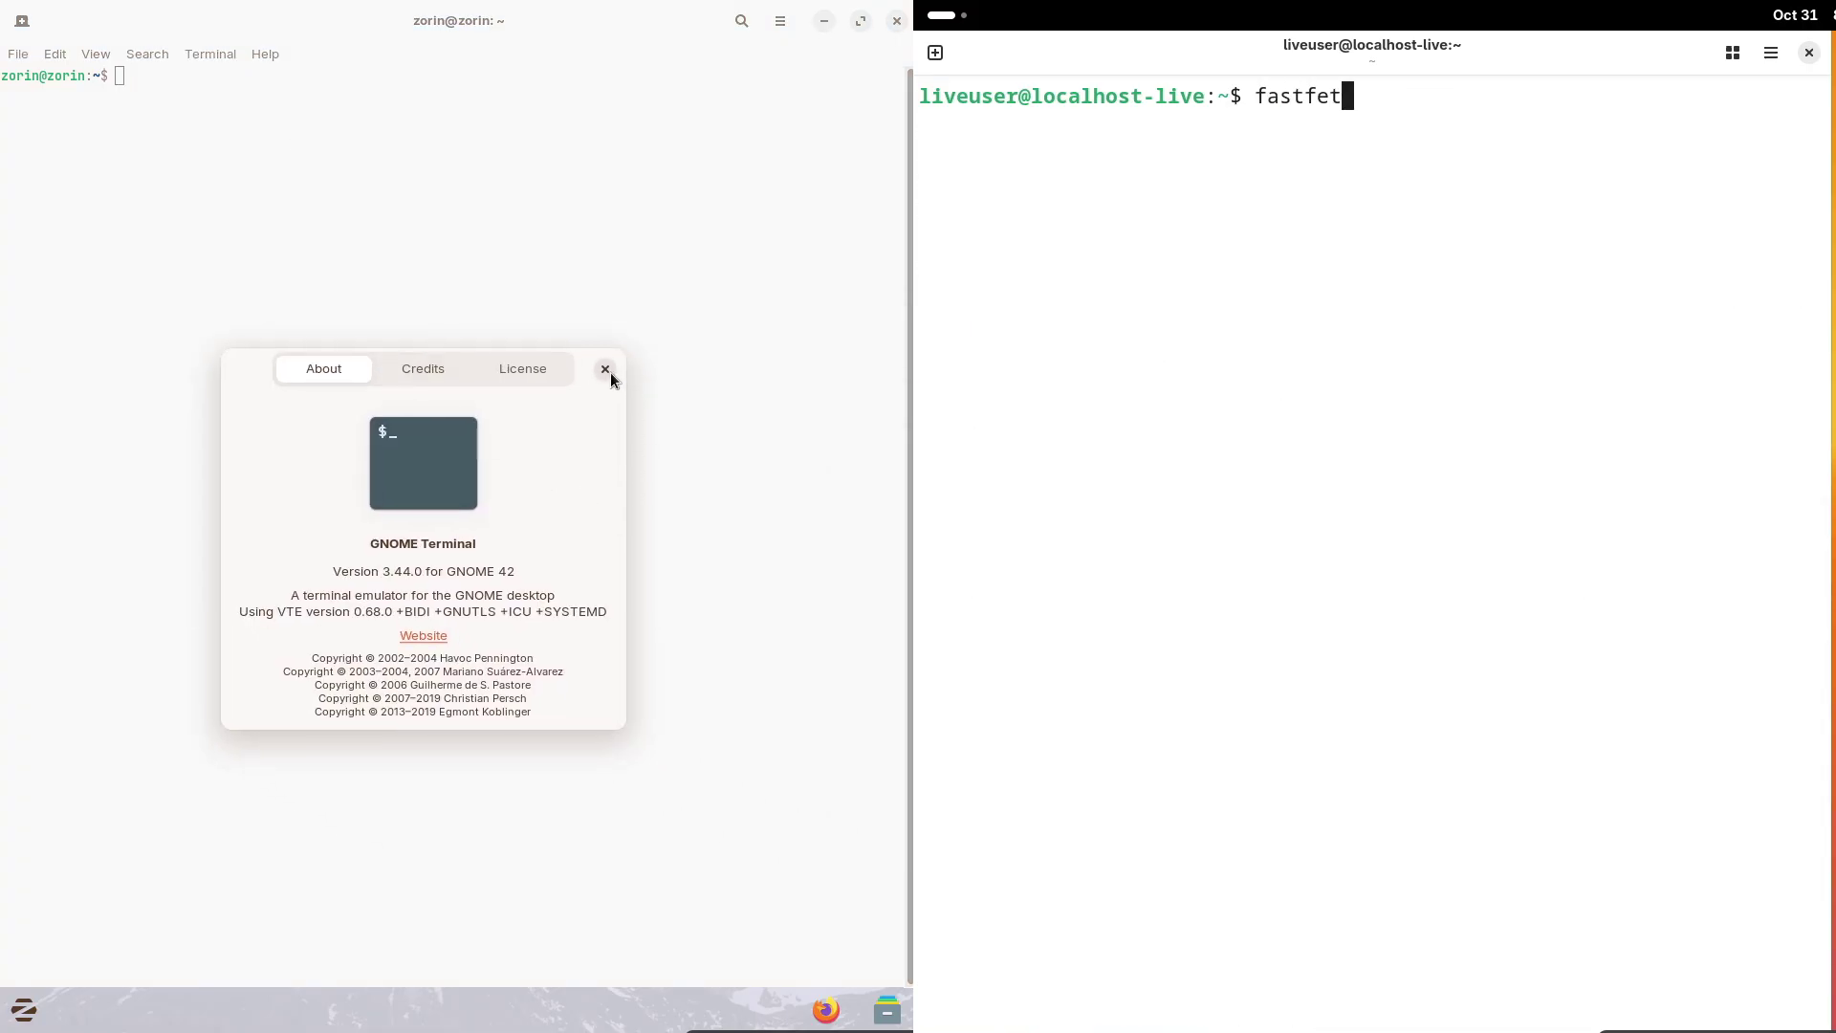
pyautogui.write('ch')
pyautogui.click(608, 372)
pyautogui.press('Return')
# Open the profile preferences of Zorin's Terminal, and run cat /etc/issue in the Fedora terminal
pyautogui.rightClick(492, 317)
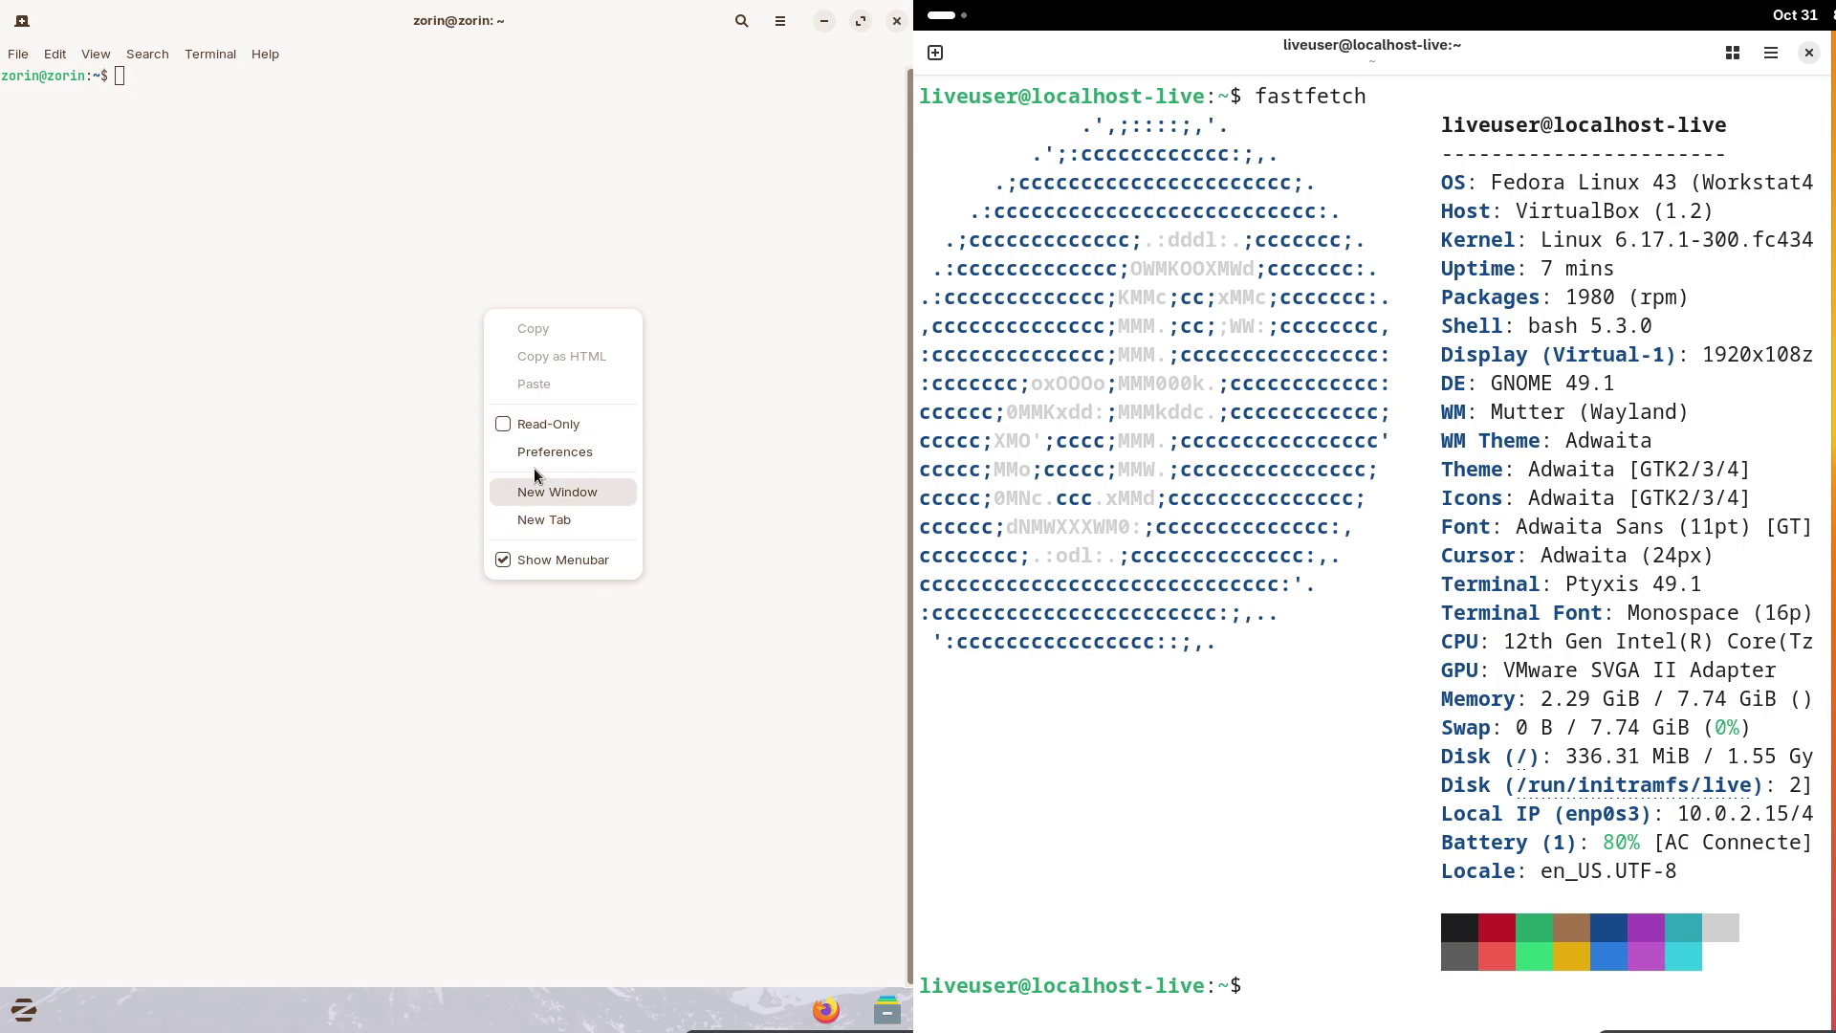
pyautogui.press('Escape')
pyautogui.hotkey('alt', 'Tab')
pyautogui.write('cat /')
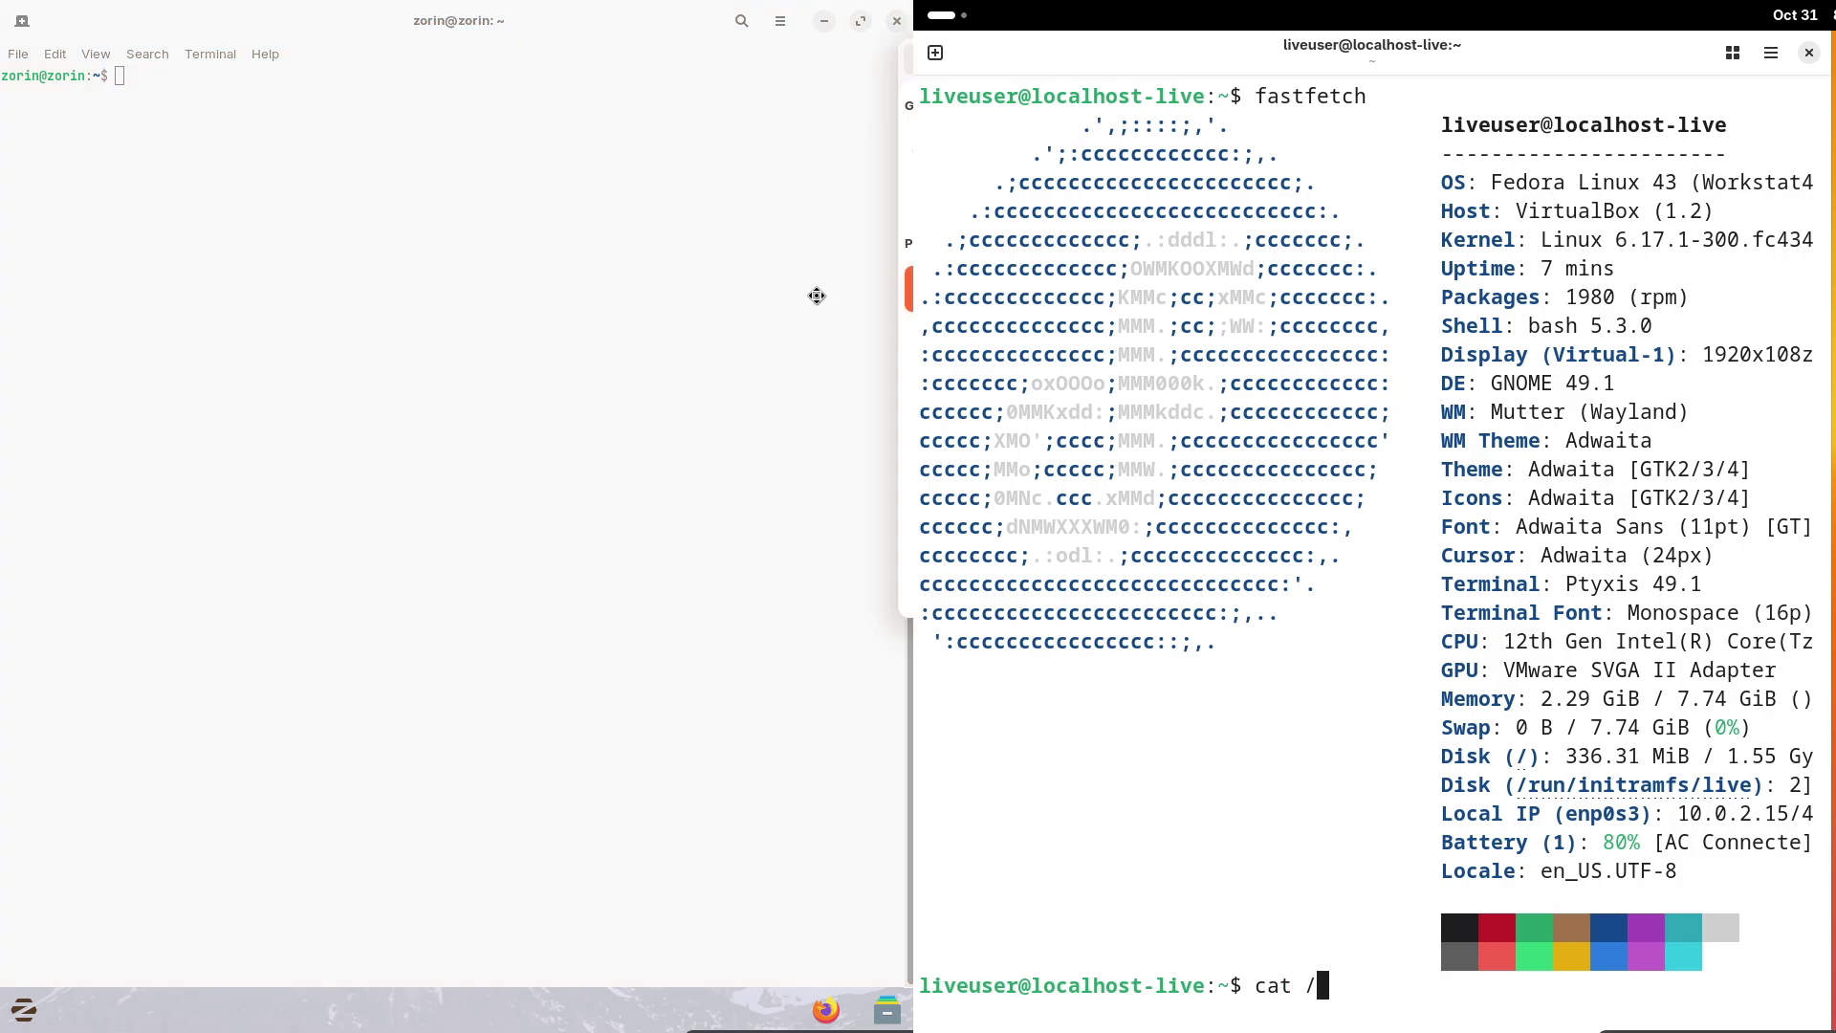
pyautogui.write('etc/issue')
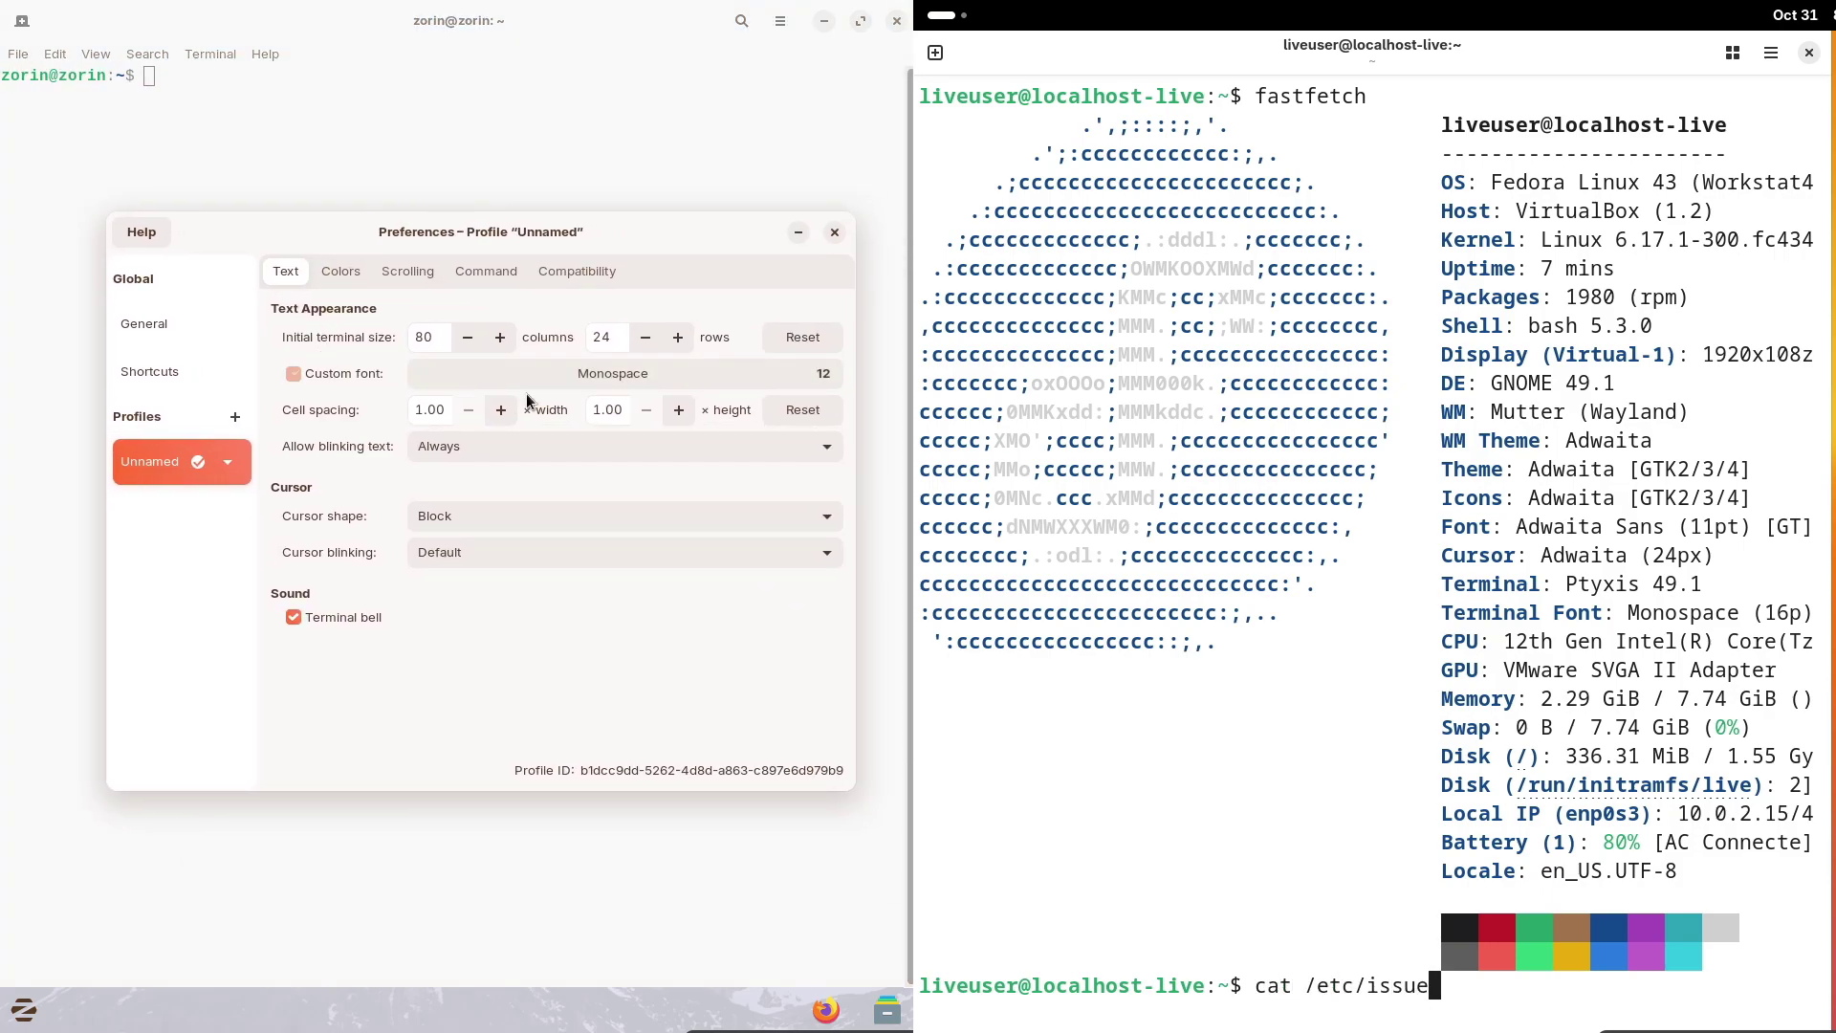
pyautogui.press('Return')
# Set the Zorin Terminal's custom font to Monospace 16, and run python3 --version in the Fedora terminal
pyautogui.write('p')
pyautogui.click(628, 382)
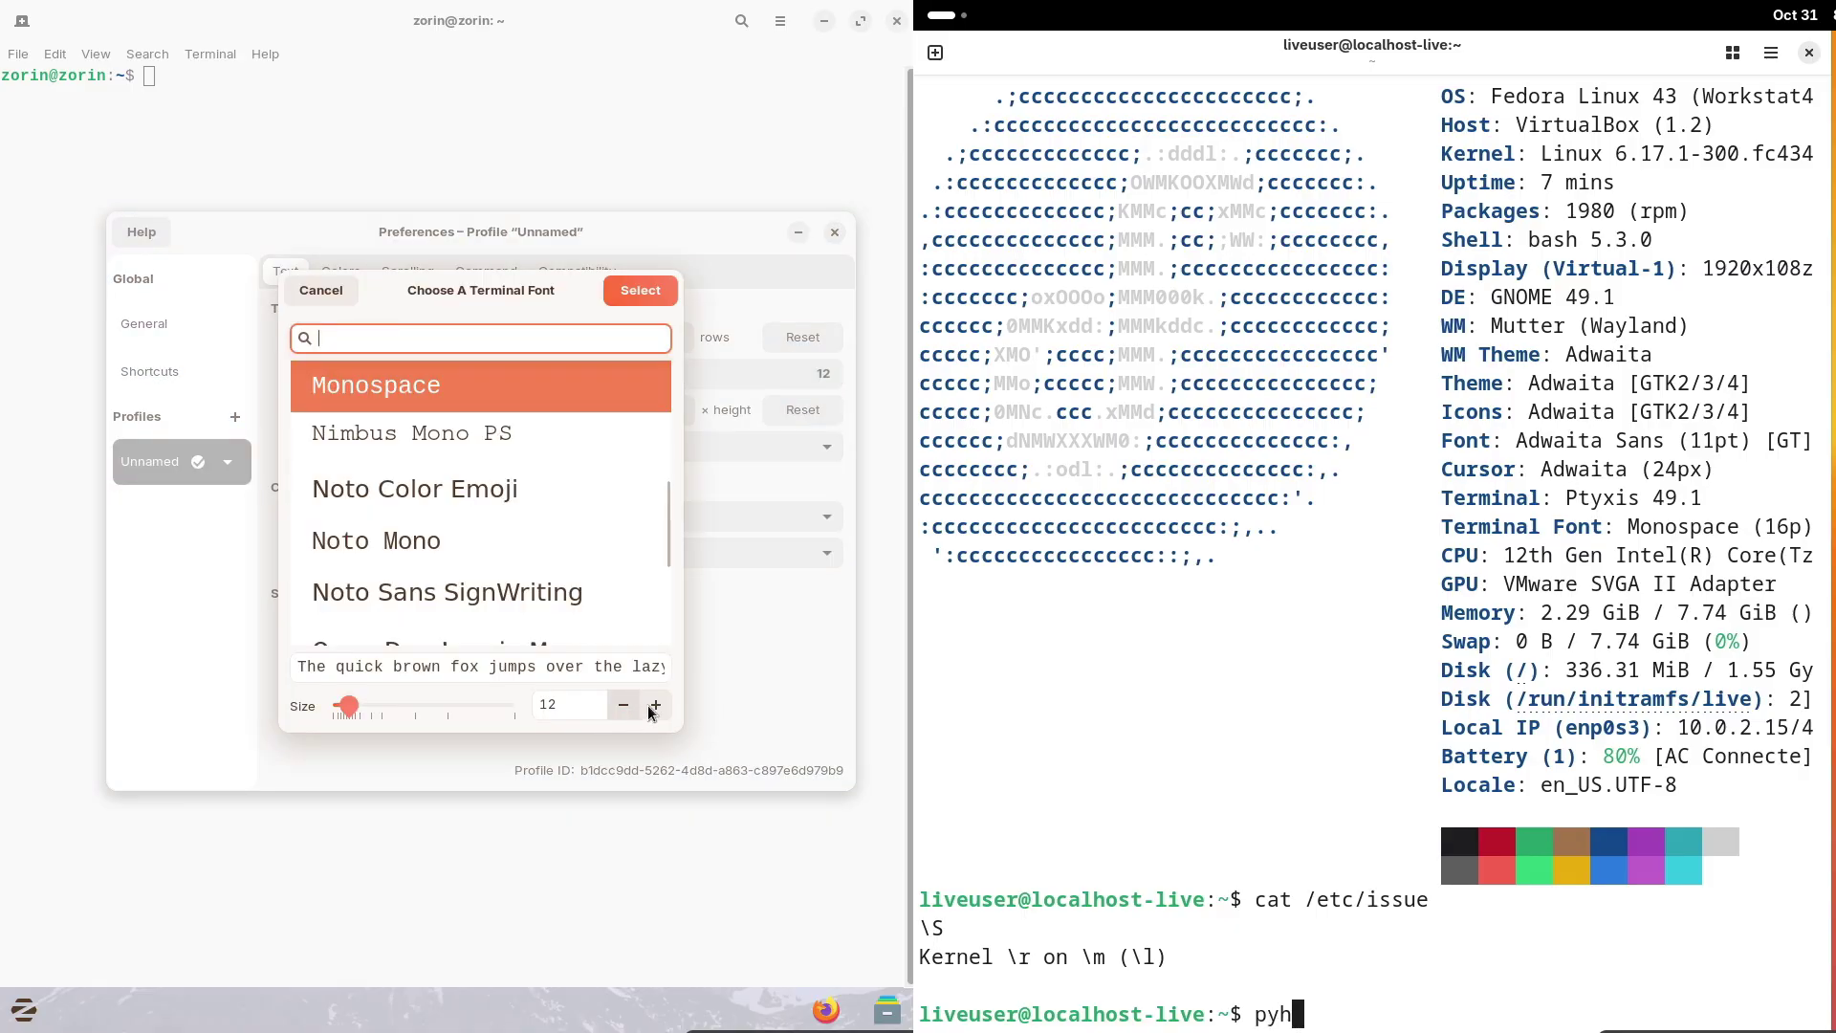
pyautogui.write('ython')
pyautogui.click(622, 285)
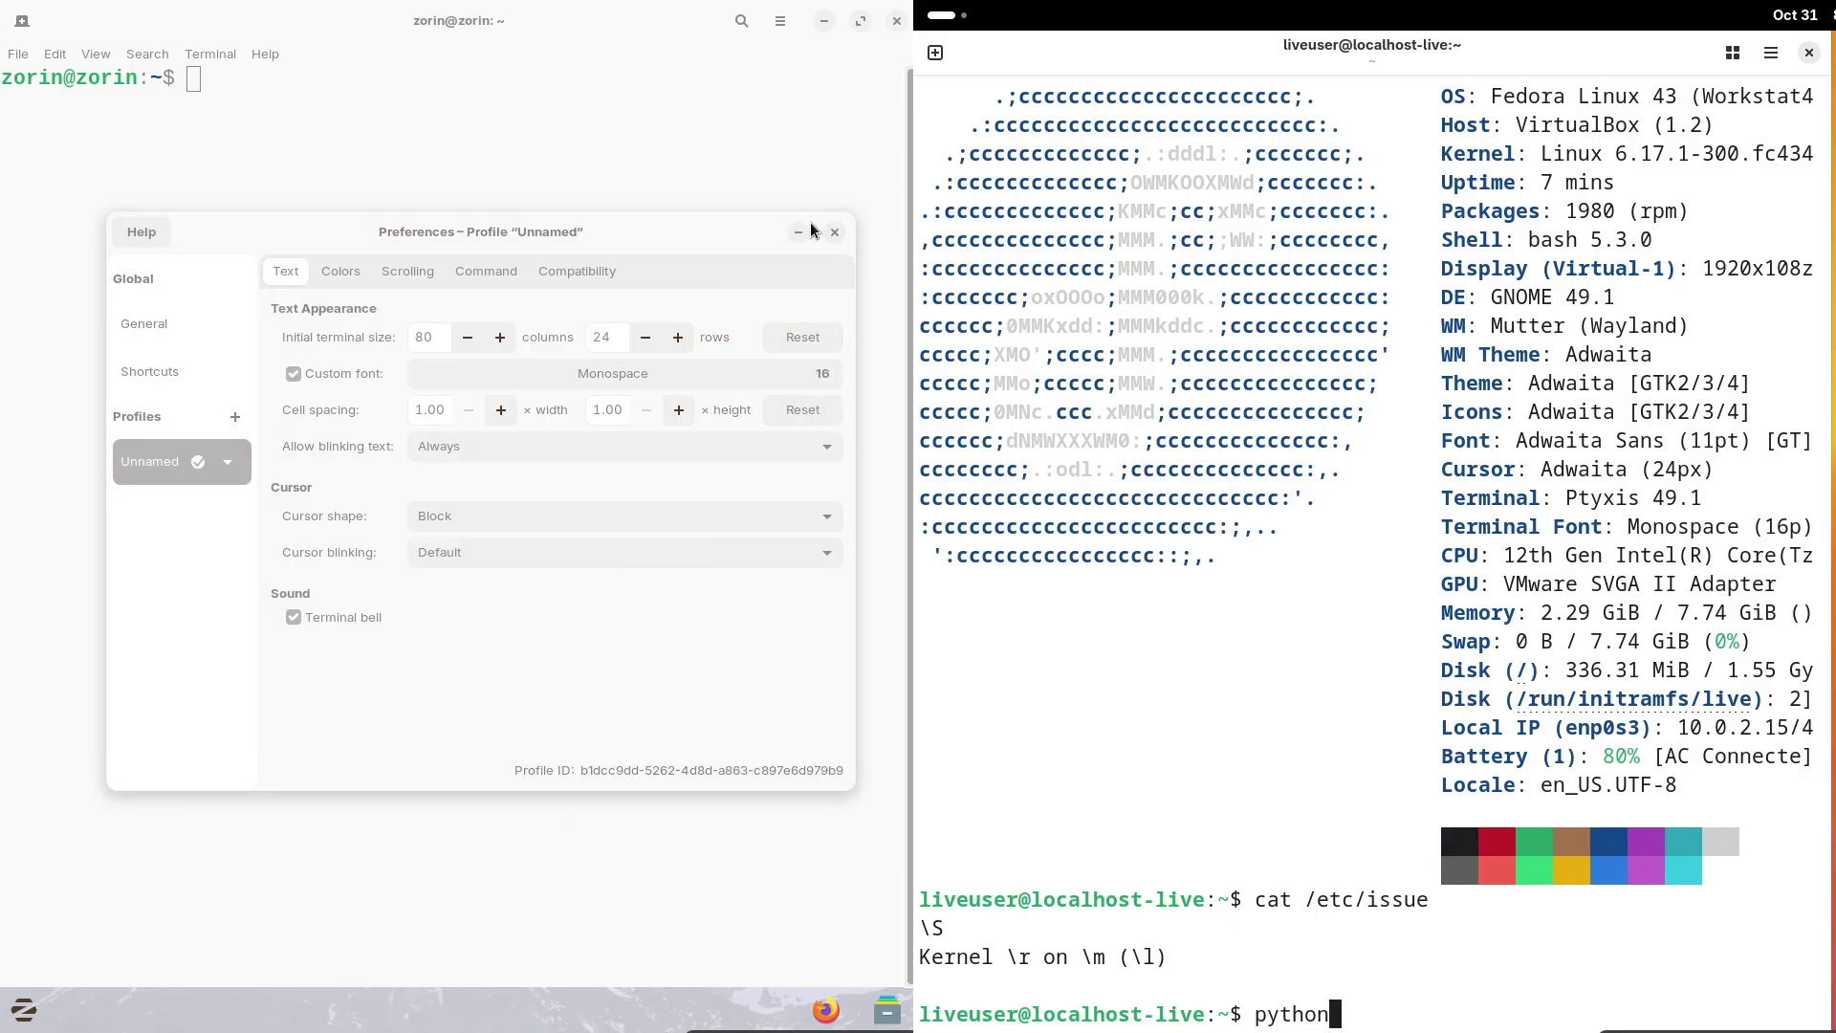
pyautogui.write('3  --version')
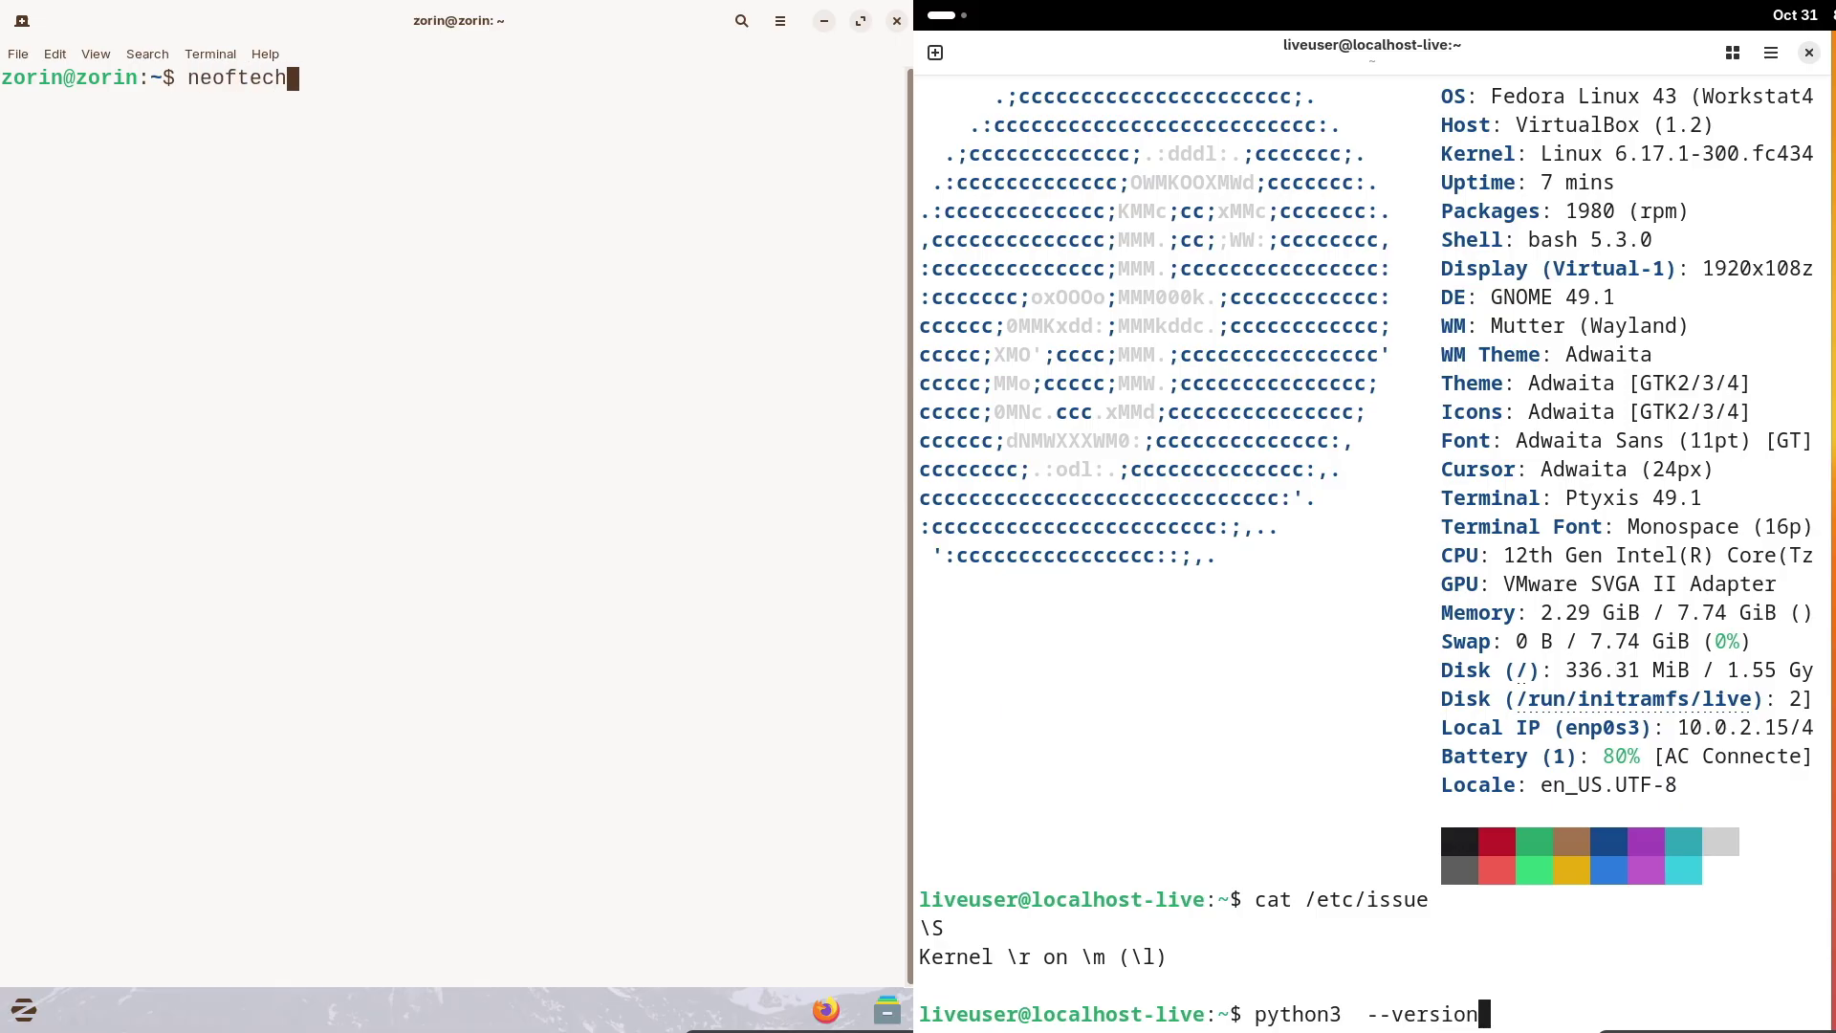
pyautogui.press('Return')
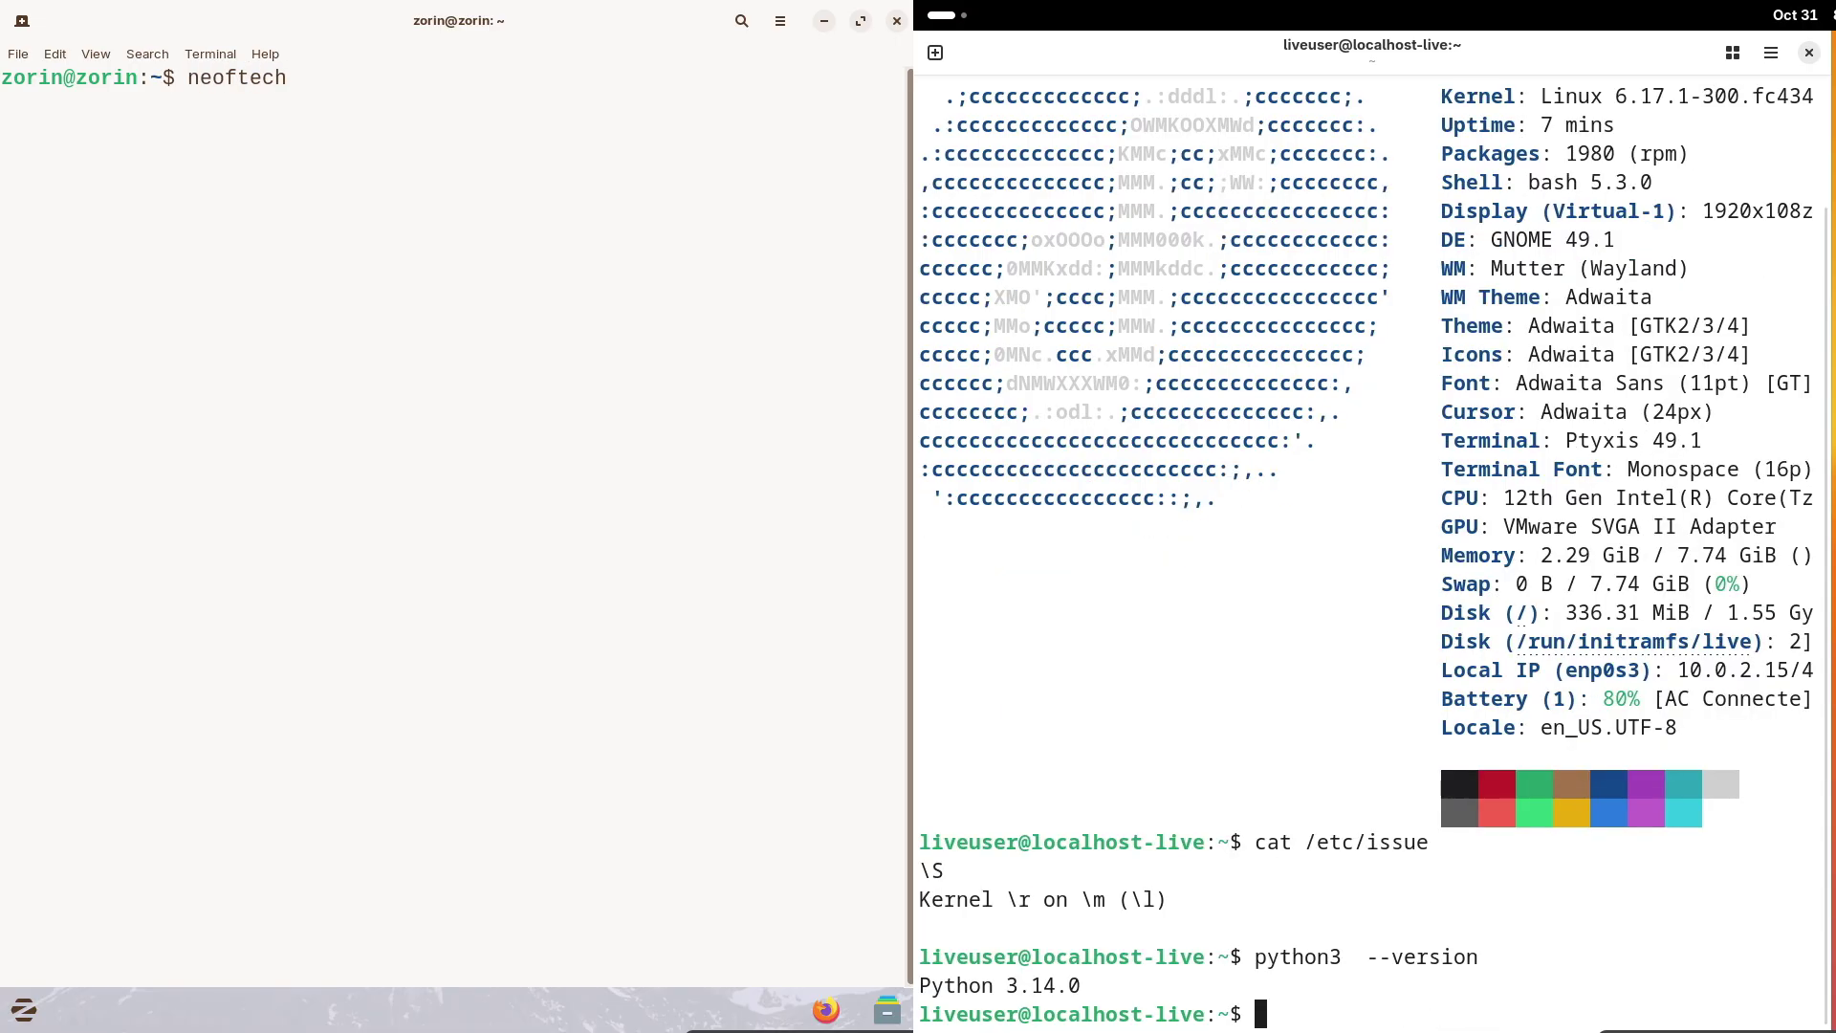
# Try to run neoftech in the Zorin terminal, and clear both terminals
pyautogui.press('Return')
pyautogui.write('clearcl')
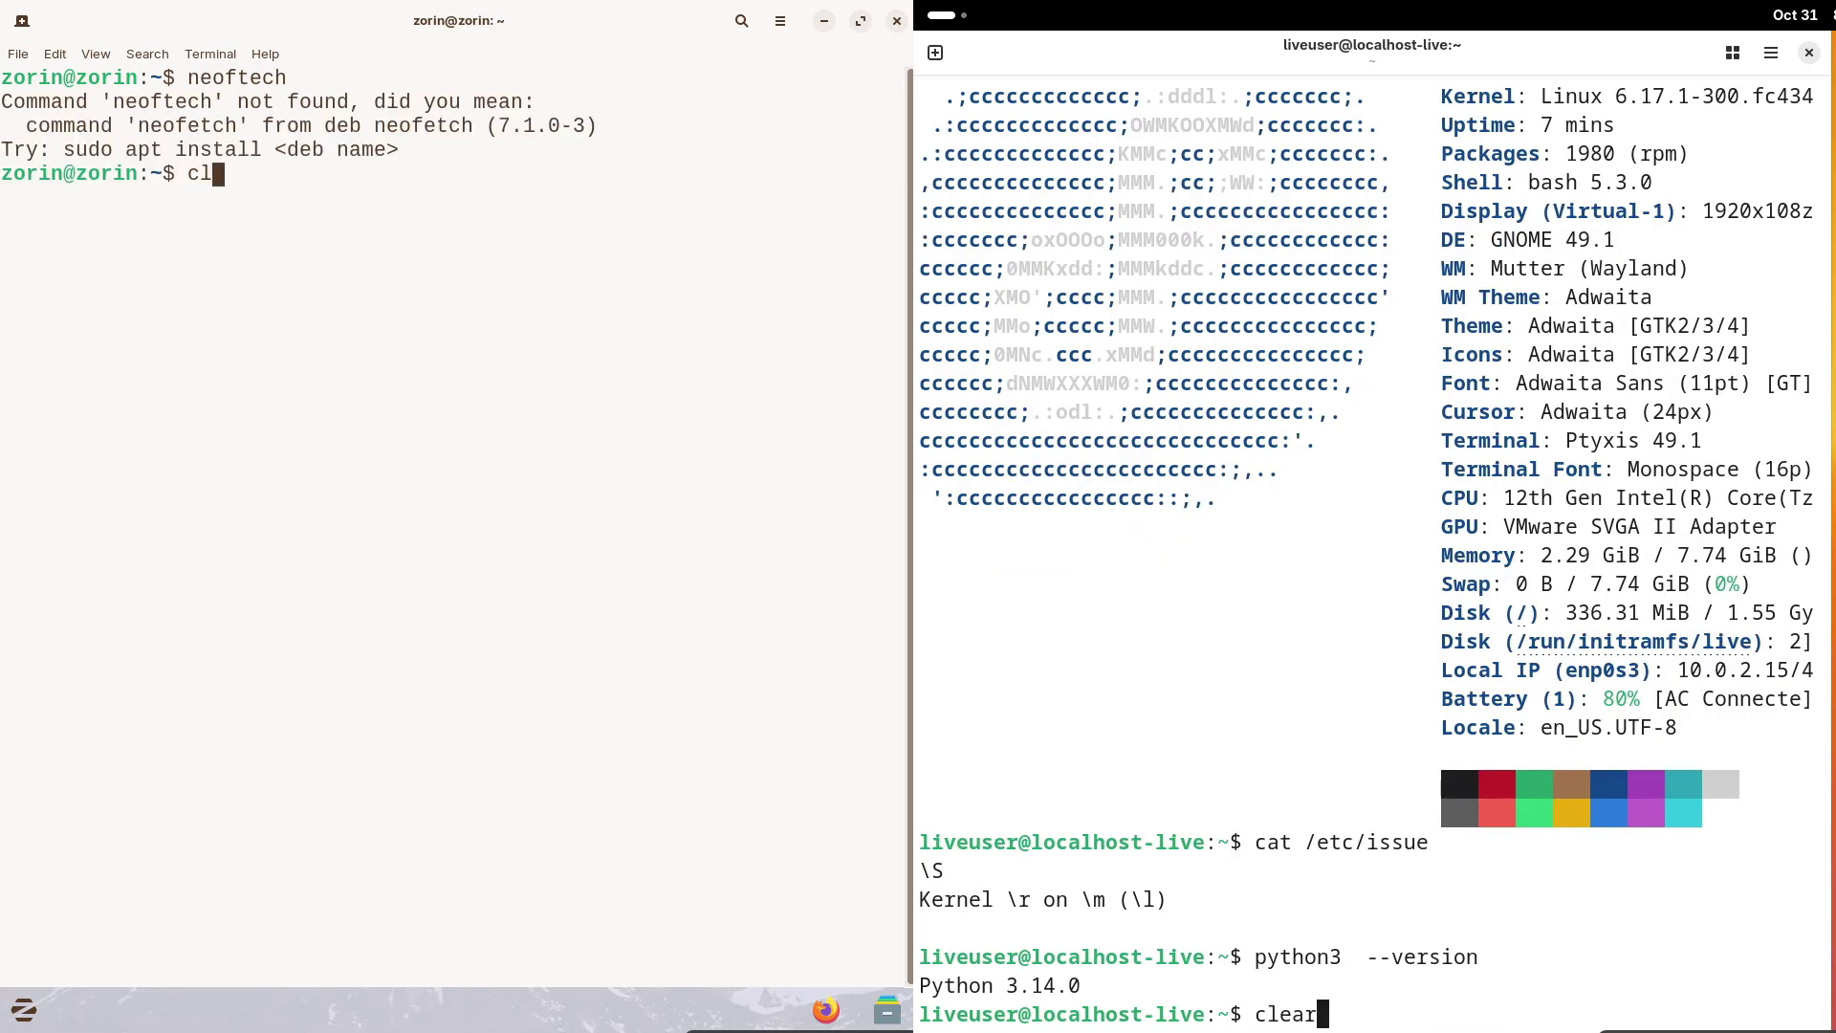
pyautogui.write('ear')
pyautogui.press('Return')
pyautogui.press('Return')
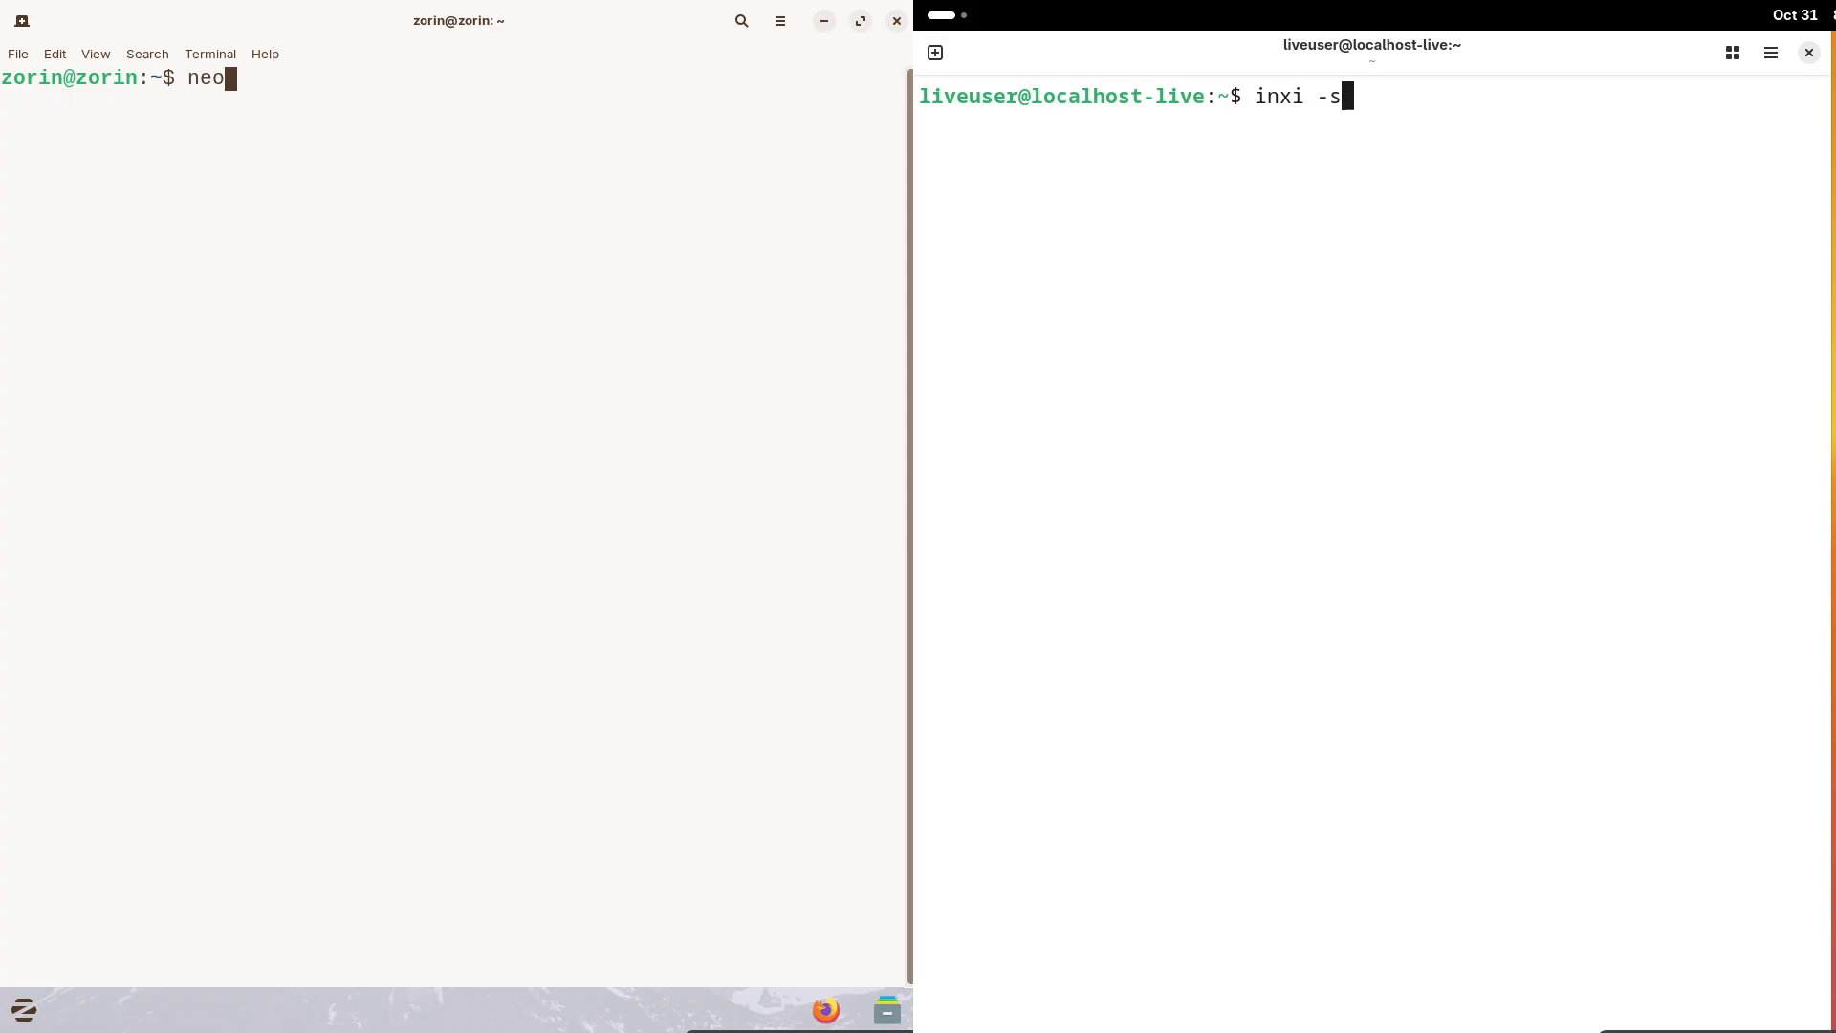
# Run neofetch in Zorin, start its installation with sudo apt install neofetch, and begin a sudo dnf install command in the Fedora terminal
pyautogui.write('neofetch')
pyautogui.press('Return')
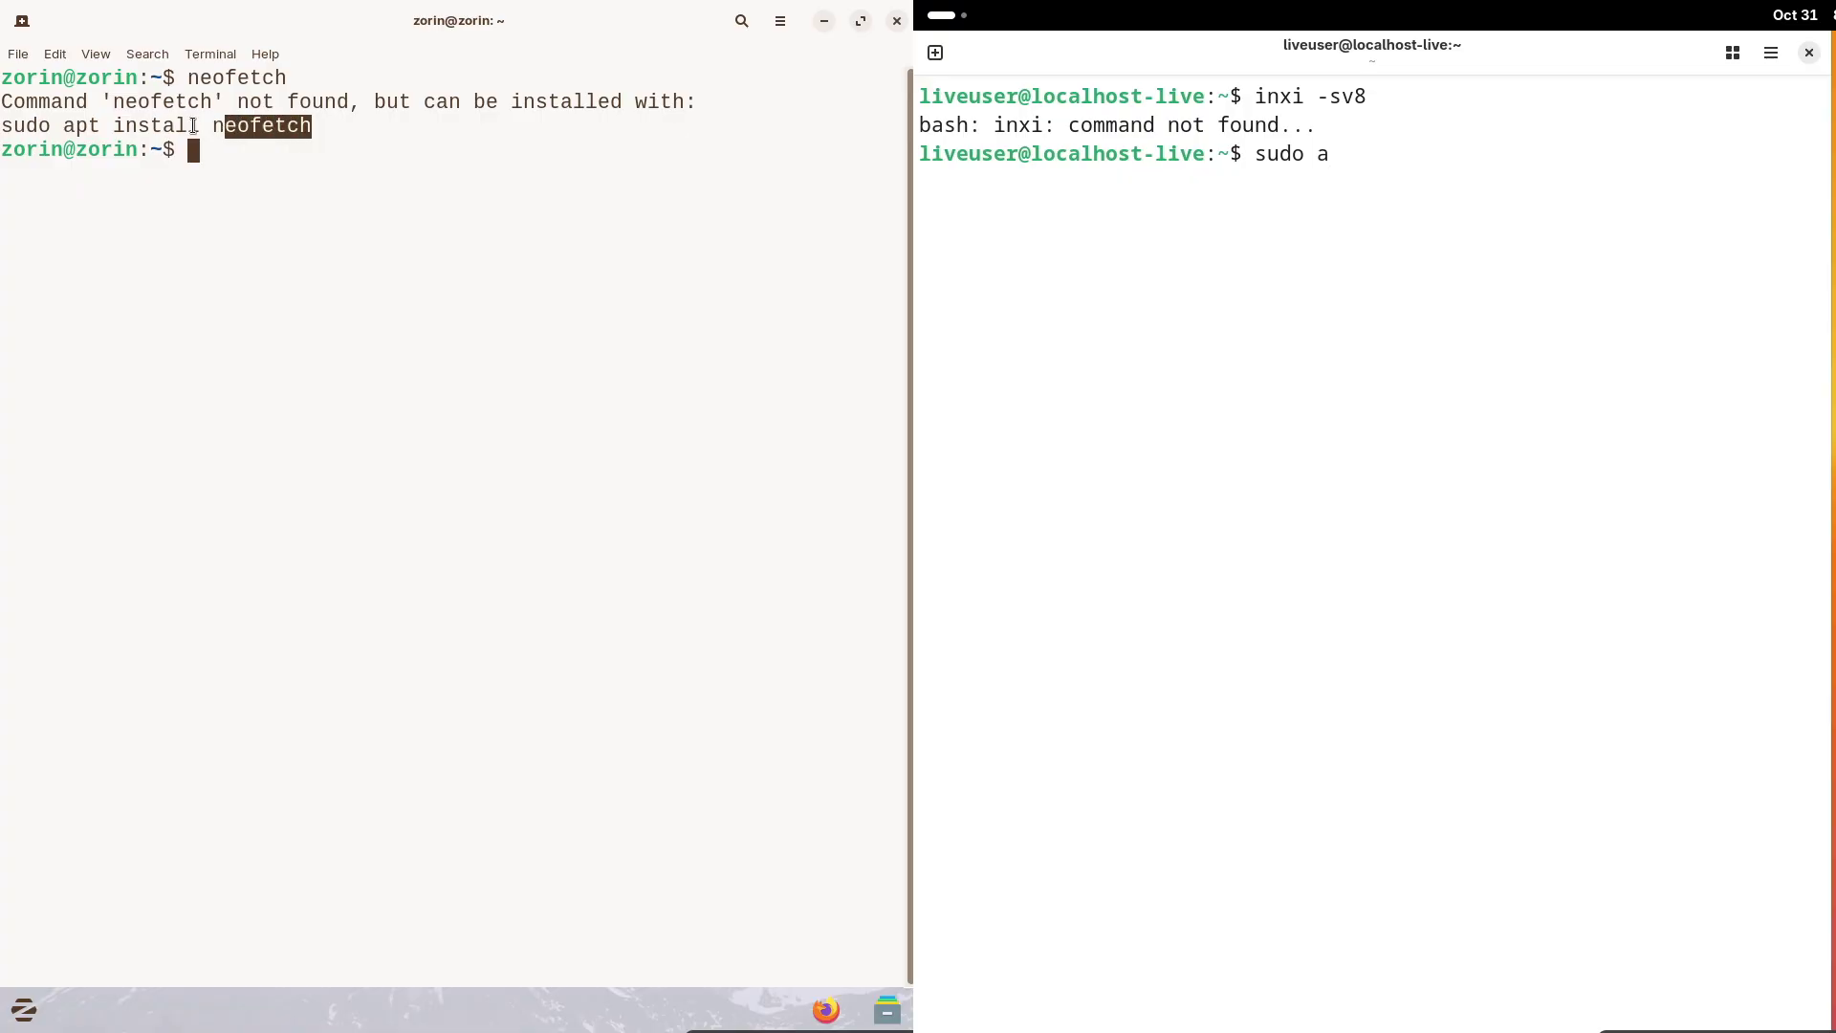
pyautogui.click(170, 151)
pyautogui.write('dnf')
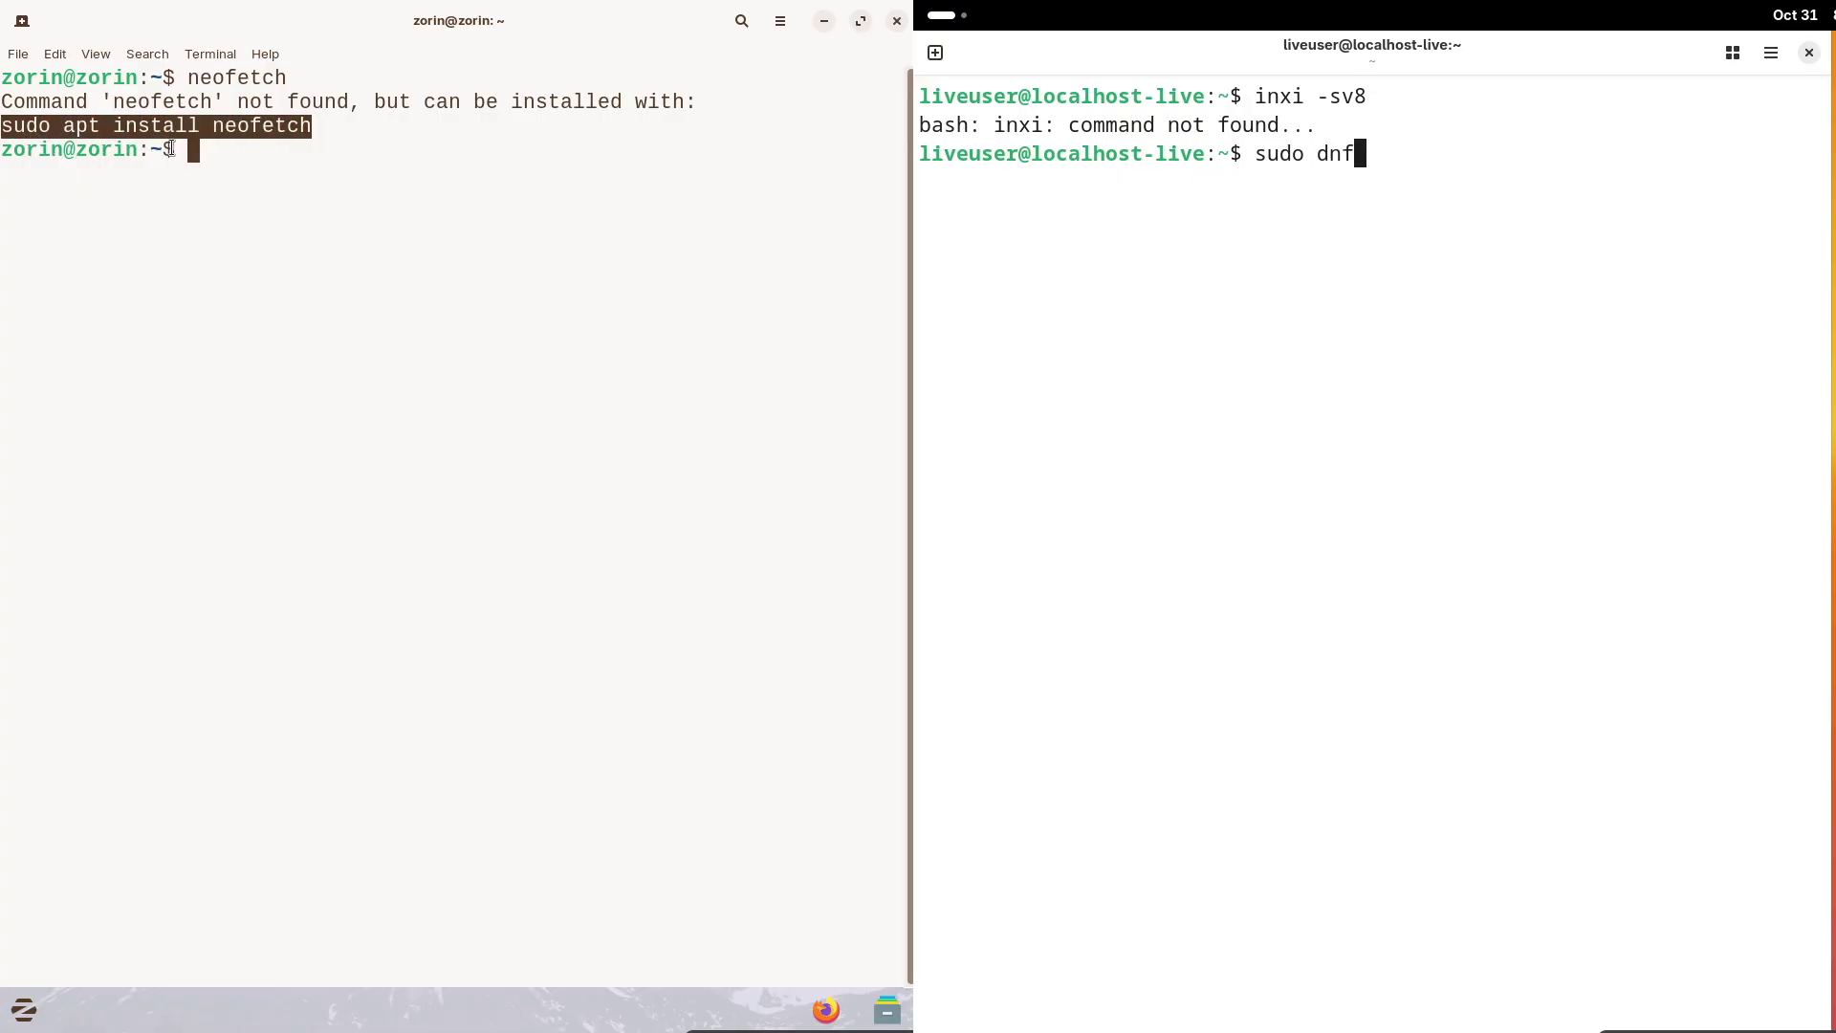
pyautogui.rightClick(220, 156)
pyautogui.write('install')
pyautogui.click(256, 227)
pyautogui.press('Return')
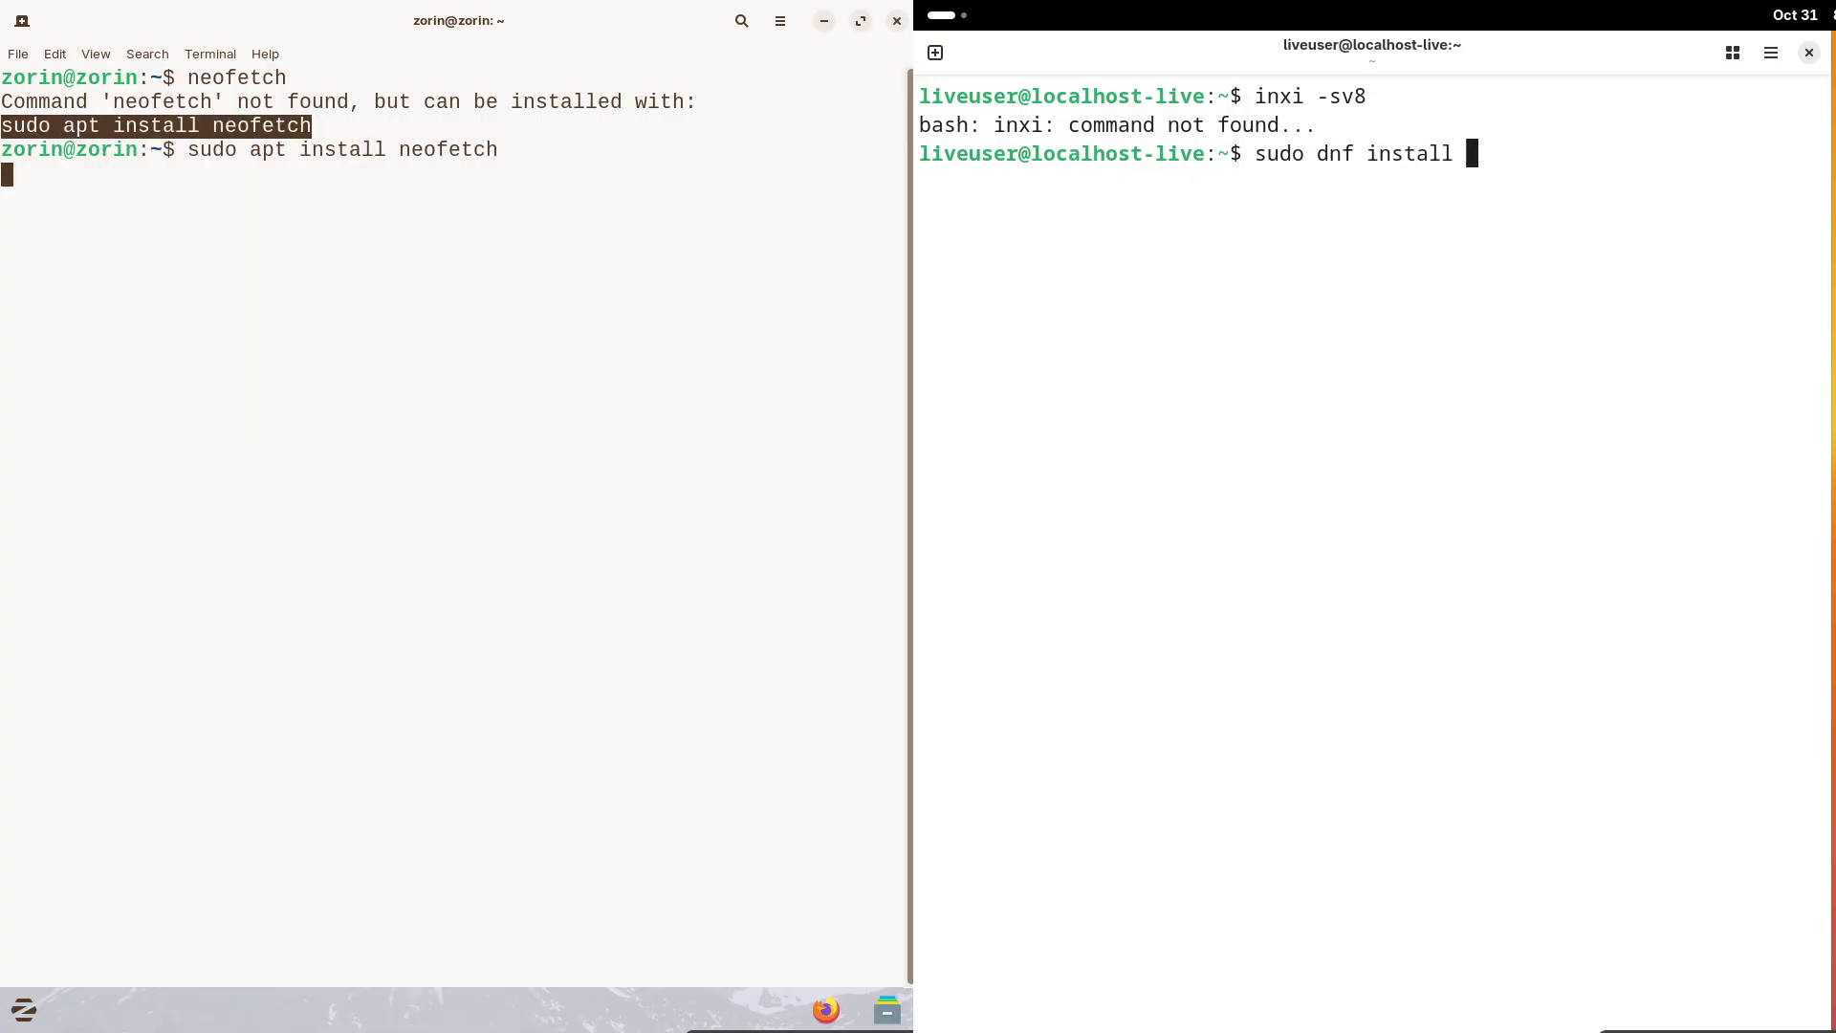
# Run the Fedora installation command for the inxi package and confirm the pending package installations in both terminals
pyautogui.write('inxi')
pyautogui.press('Return')
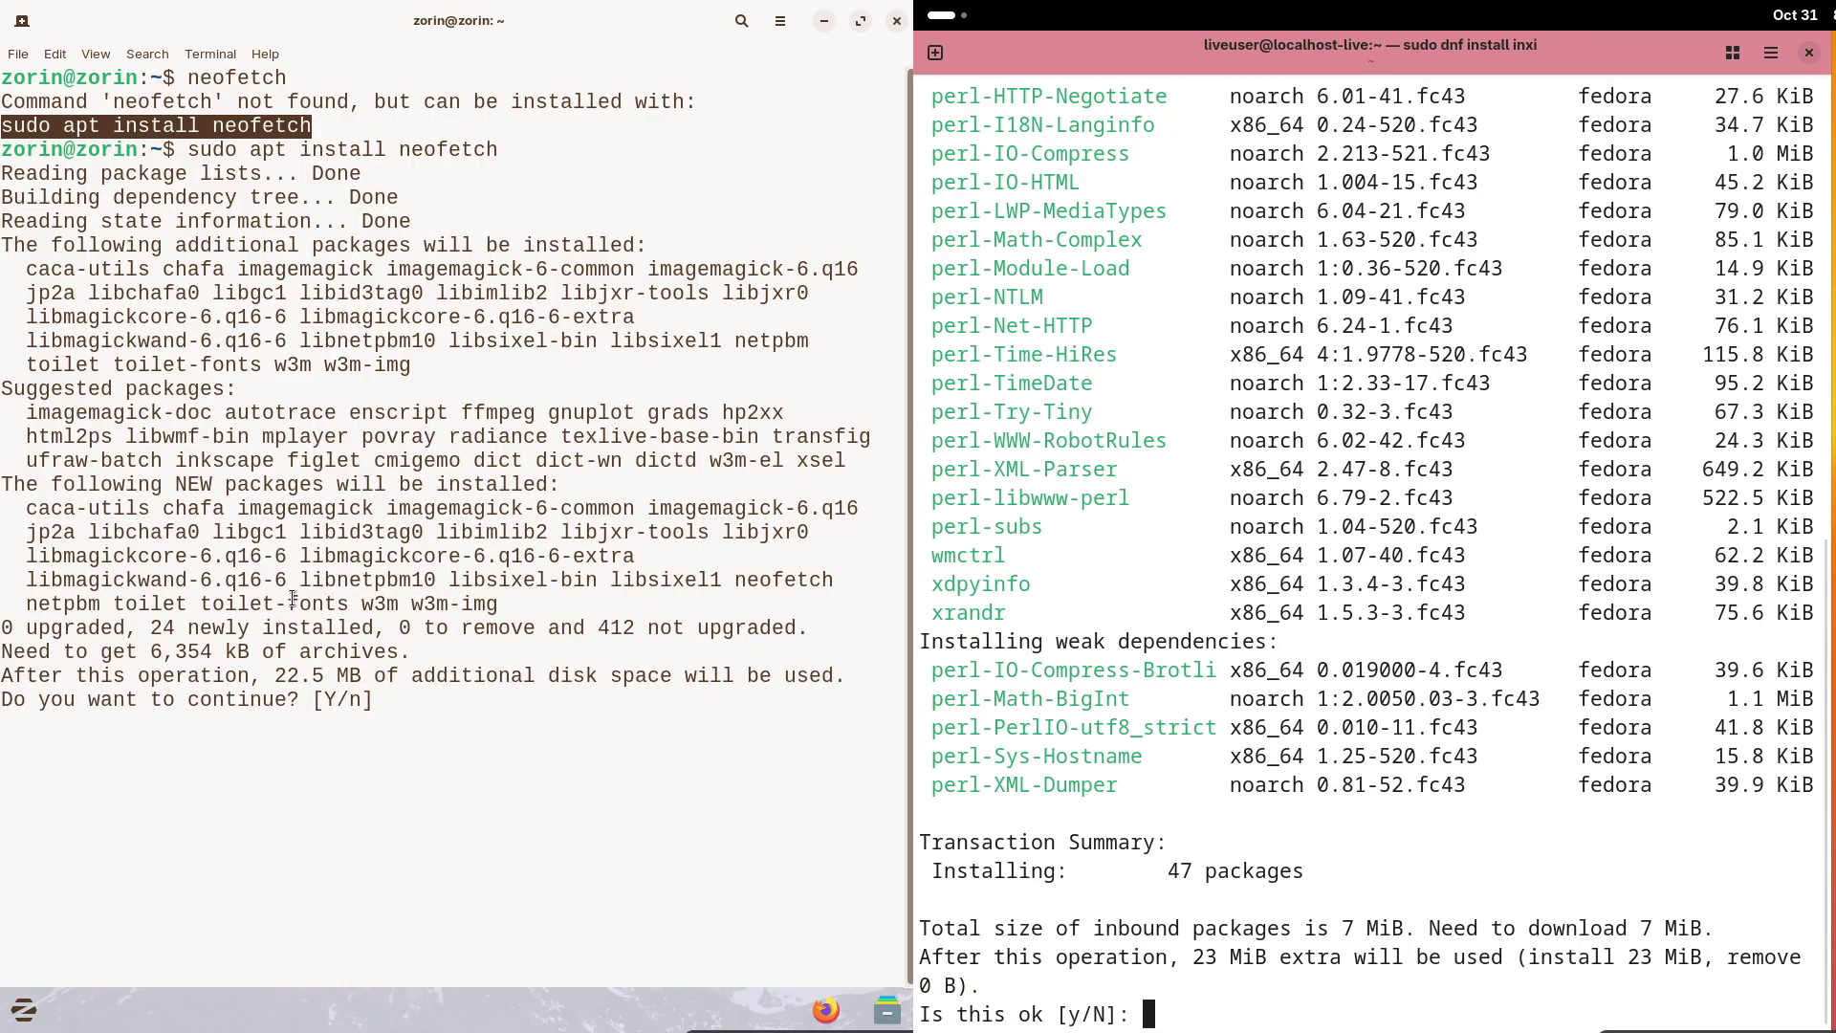
pyautogui.write('y')
pyautogui.press('Return')
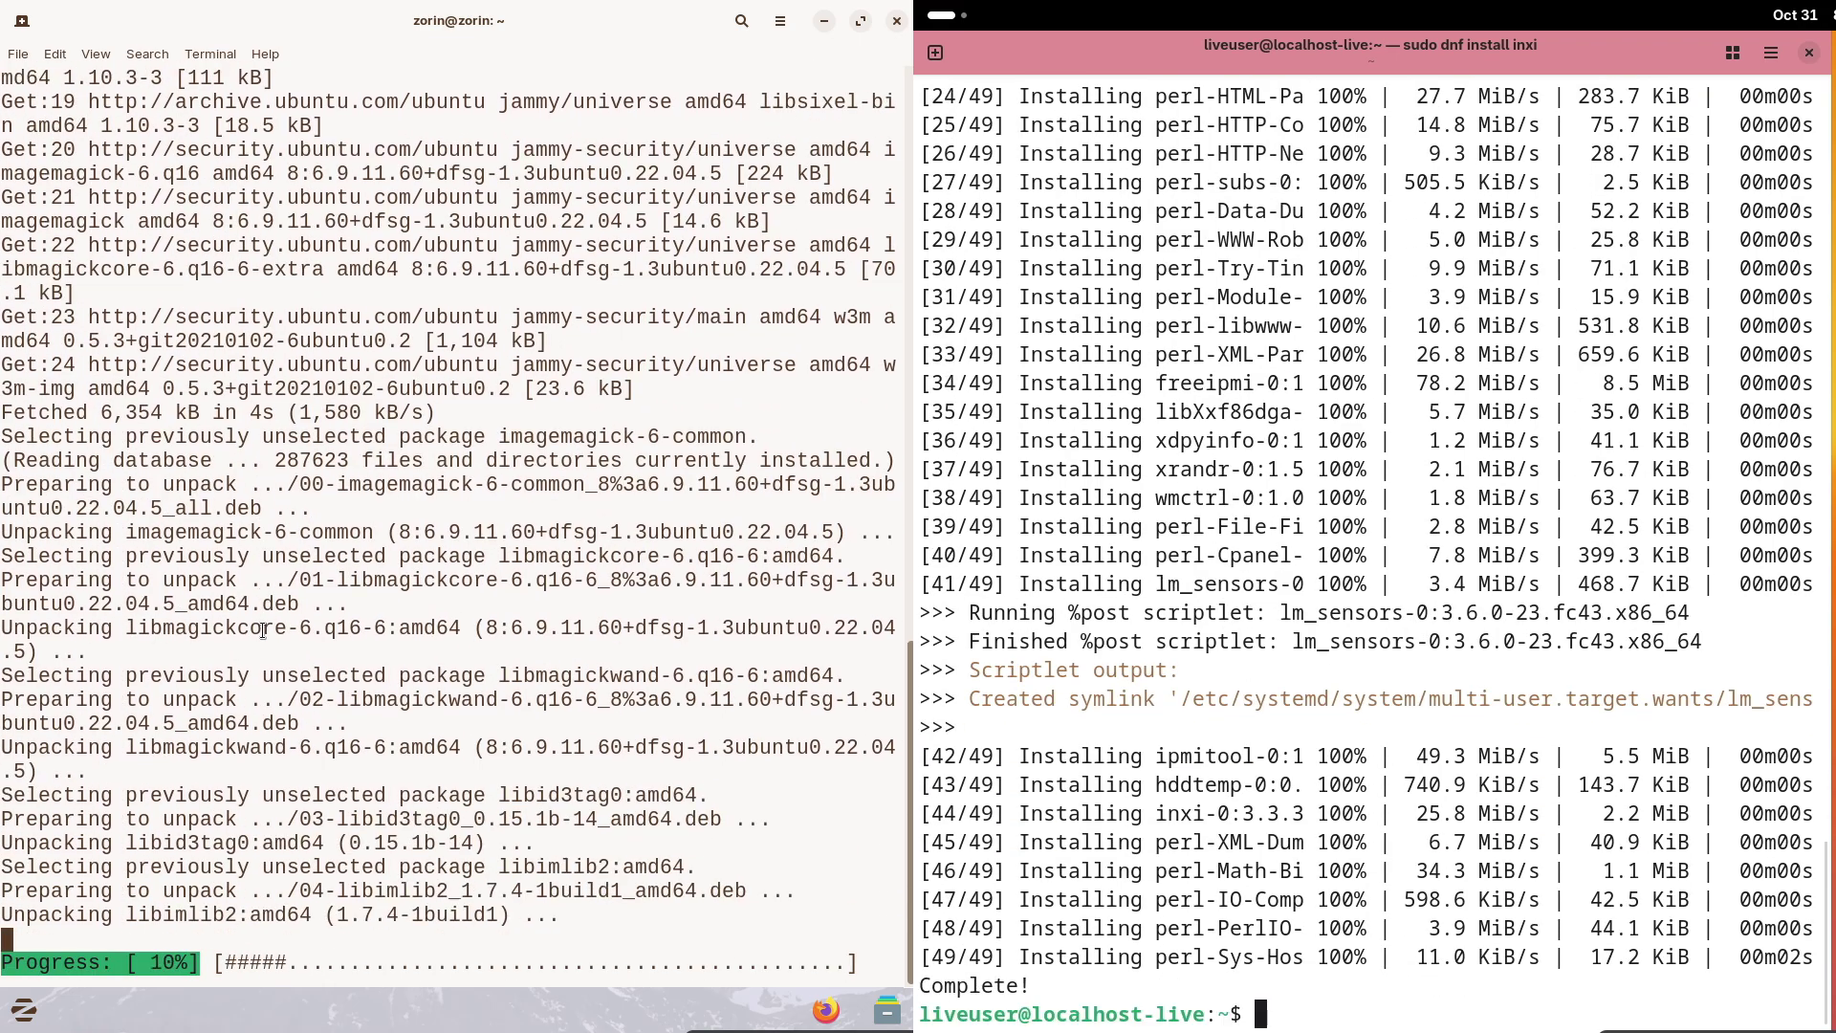
# Clear the Fedora terminal and run inxi -sv8 to list detailed system information
pyautogui.write('clear')
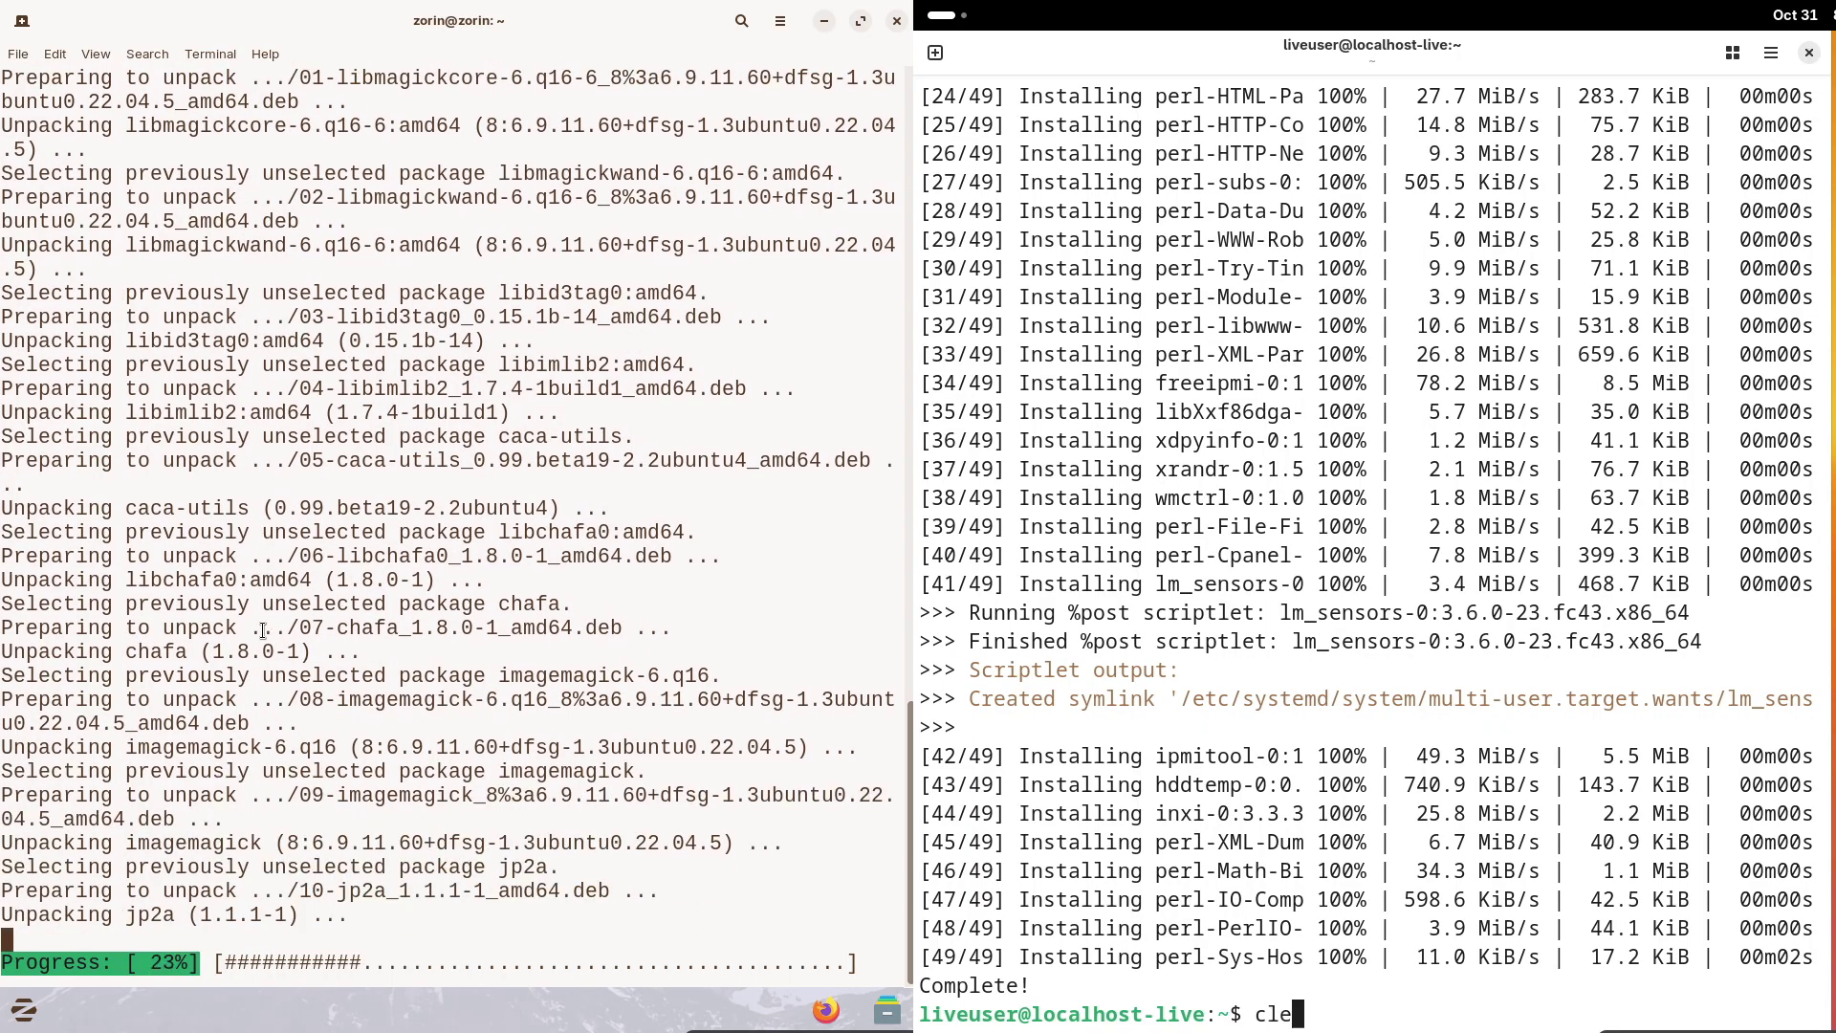
pyautogui.press('Return')
pyautogui.write('inx -s')
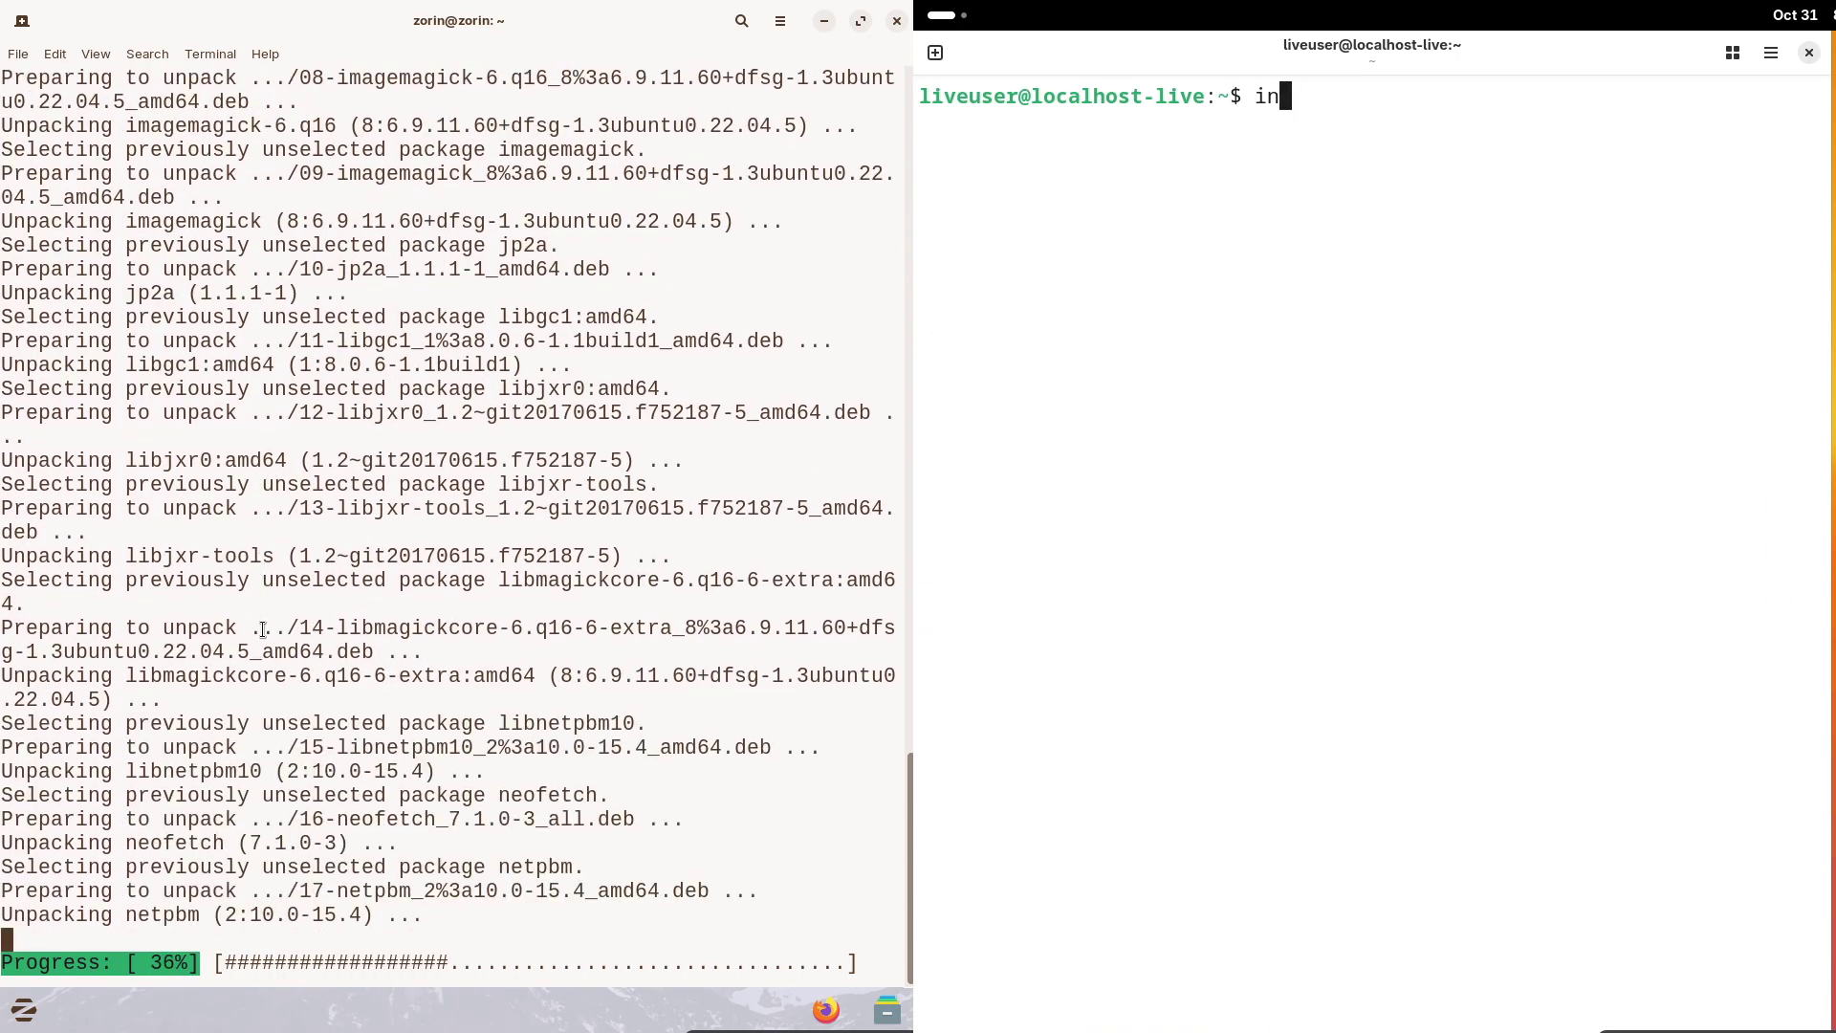
pyautogui.press('BackSpace')
pyautogui.press('BackSpace')
pyautogui.press('BackSpace')
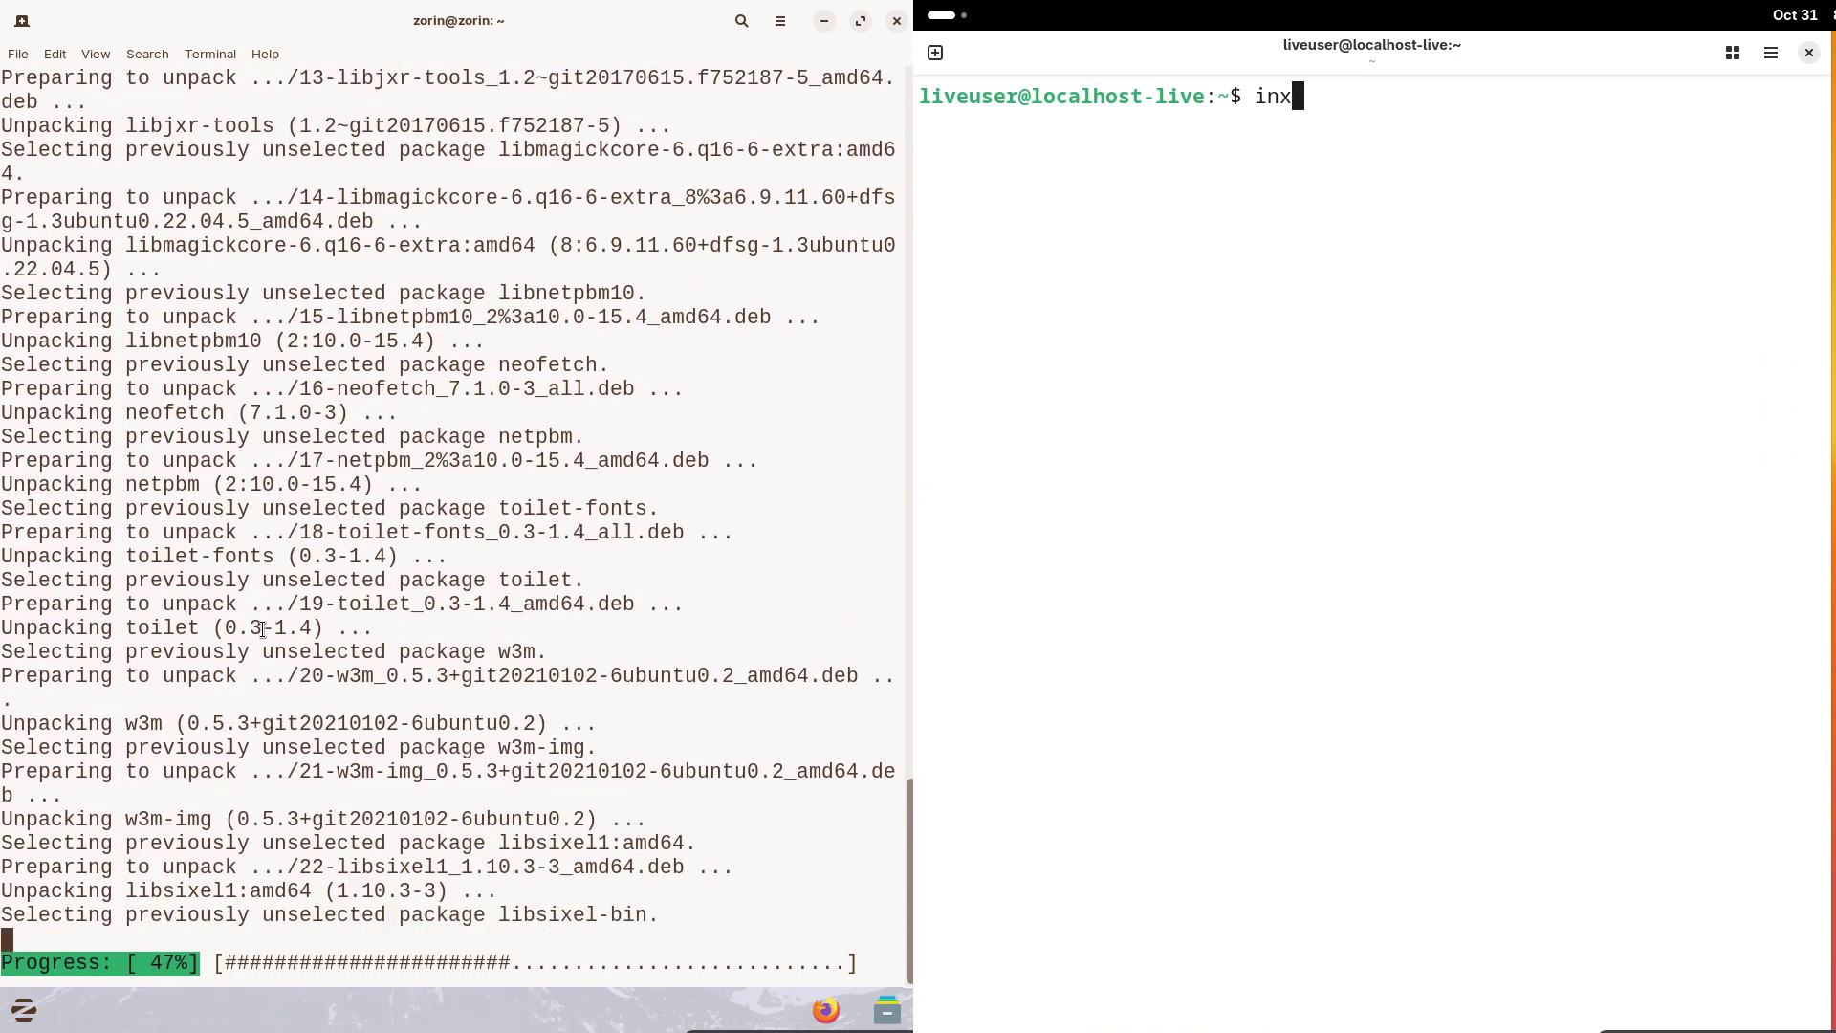
pyautogui.write('i -sv')
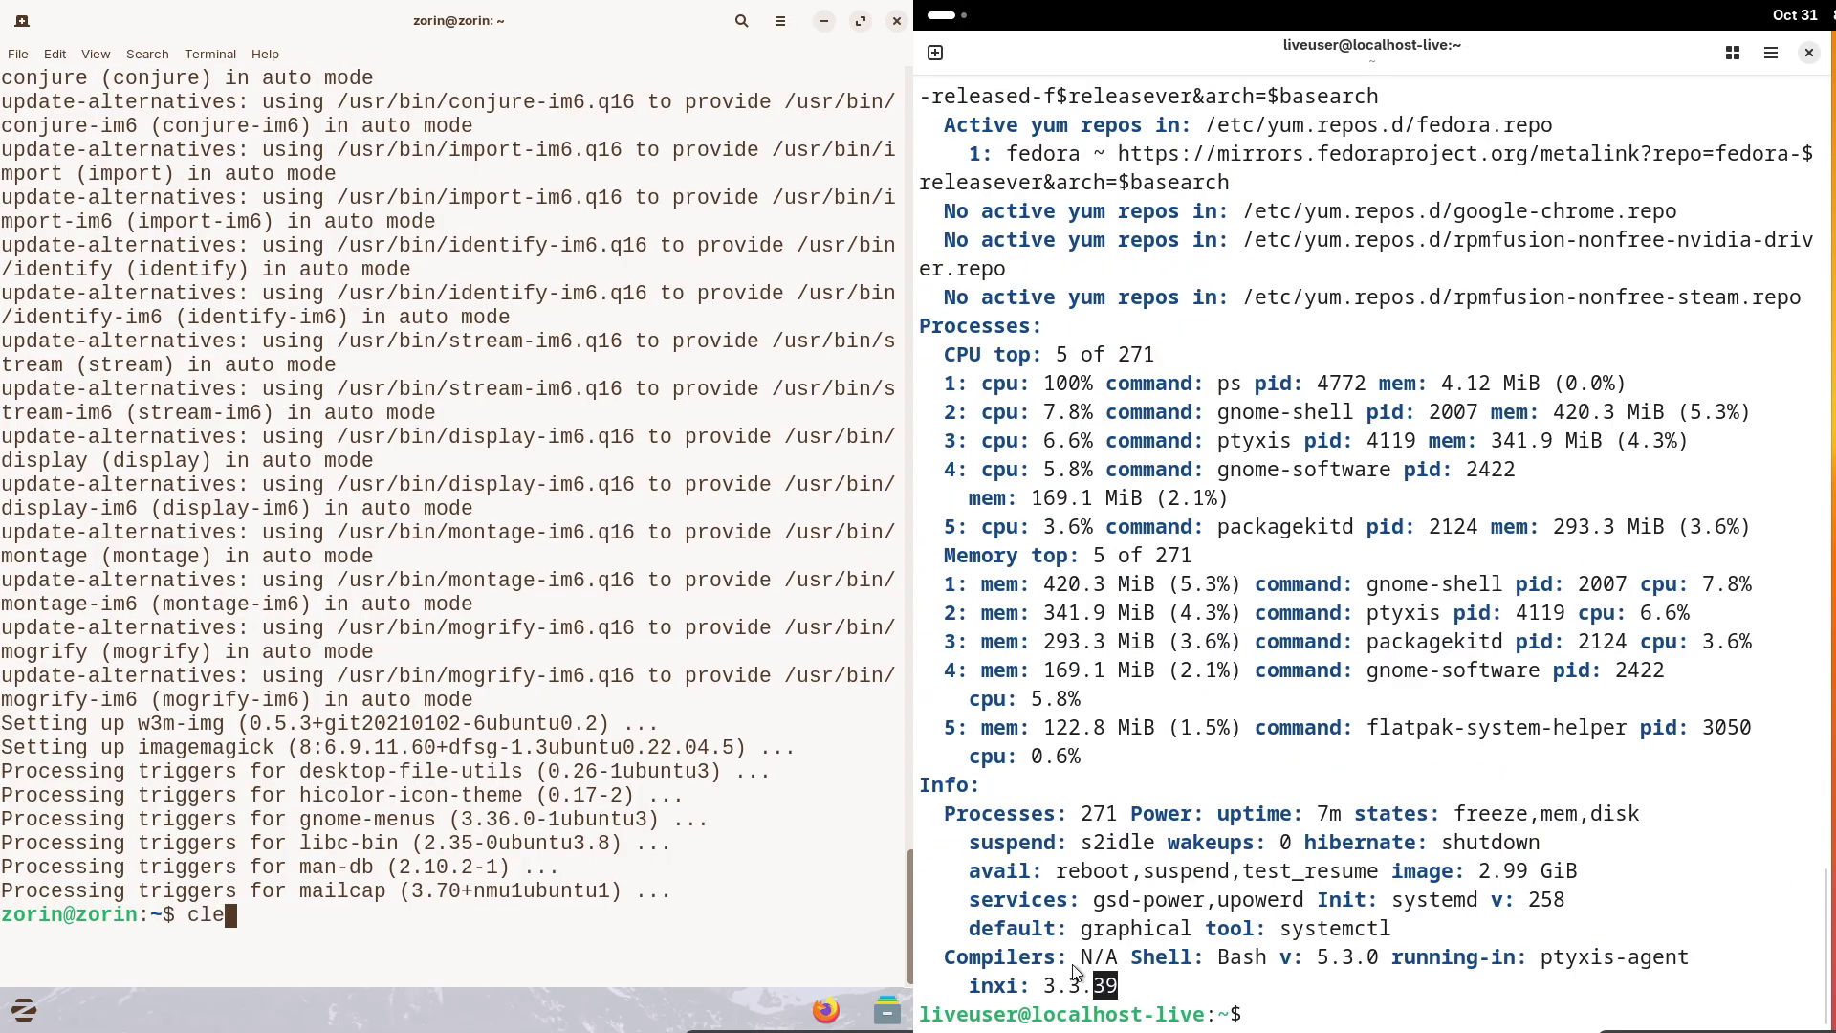
# Examine the Info section and earlier parts of Fedora's inxi output, and clear the Zorin terminal
pyautogui.write('ar neo')
pyautogui.moveTo(1075, 970); pyautogui.dragTo(920, 784)
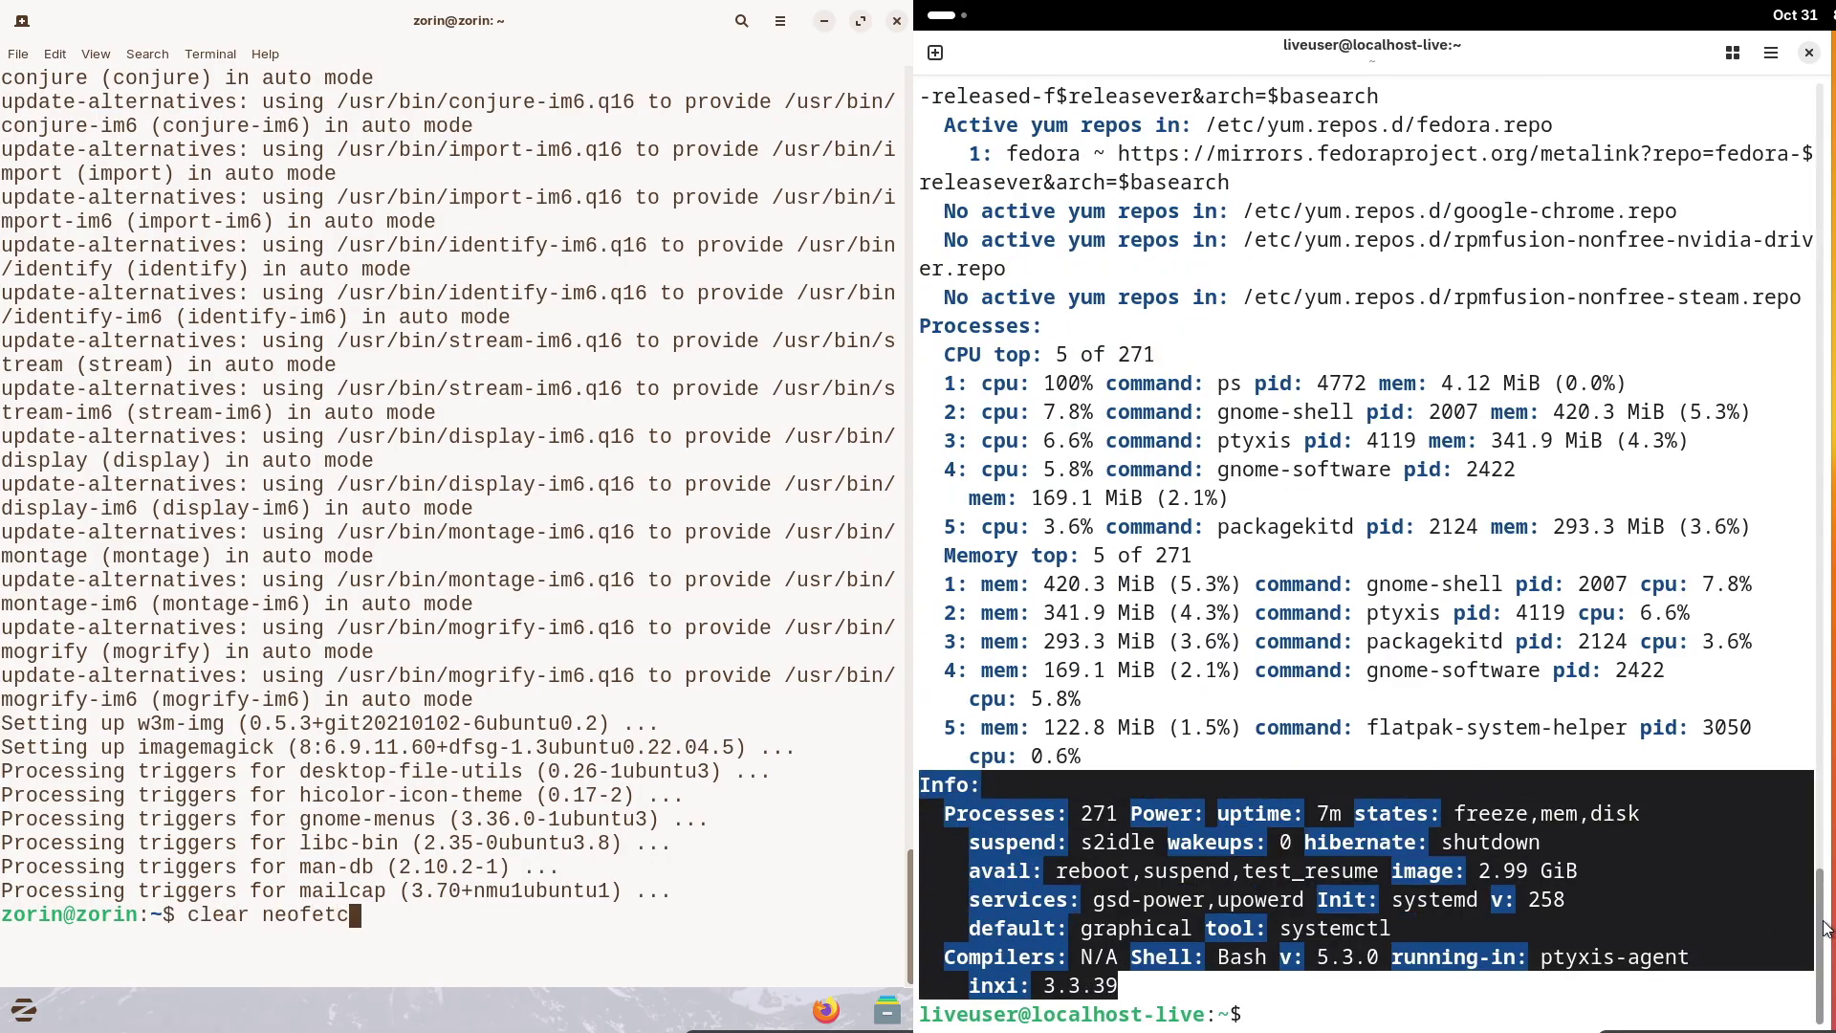
pyautogui.write('fetc')
pyautogui.moveTo(1826, 926); pyautogui.dragTo(1826, 473)
pyautogui.write('h')
pyautogui.press('Left')
pyautogui.press('BackSpace')
pyautogui.press('BackSpace')
pyautogui.press('BackSpace')
pyautogui.press('BackSpace')
pyautogui.press('BackSpace')
pyautogui.press('BackSpace')
pyautogui.press('BackSpace')
pyautogui.press('Return')
# Run neofetch in the Zorin terminal while highlighting and reviewing more of Fedora's inxi output
pyautogui.moveTo(1402, 758); pyautogui.dragTo(915, 228)
pyautogui.write('neofetch')
pyautogui.press('Return')
pyautogui.moveTo(1828, 495); pyautogui.dragTo(1821, 400)
# Run python3 --version in the Zorin terminal, and highlight the Graphics section of Fedora's inxi output
pyautogui.write('p')
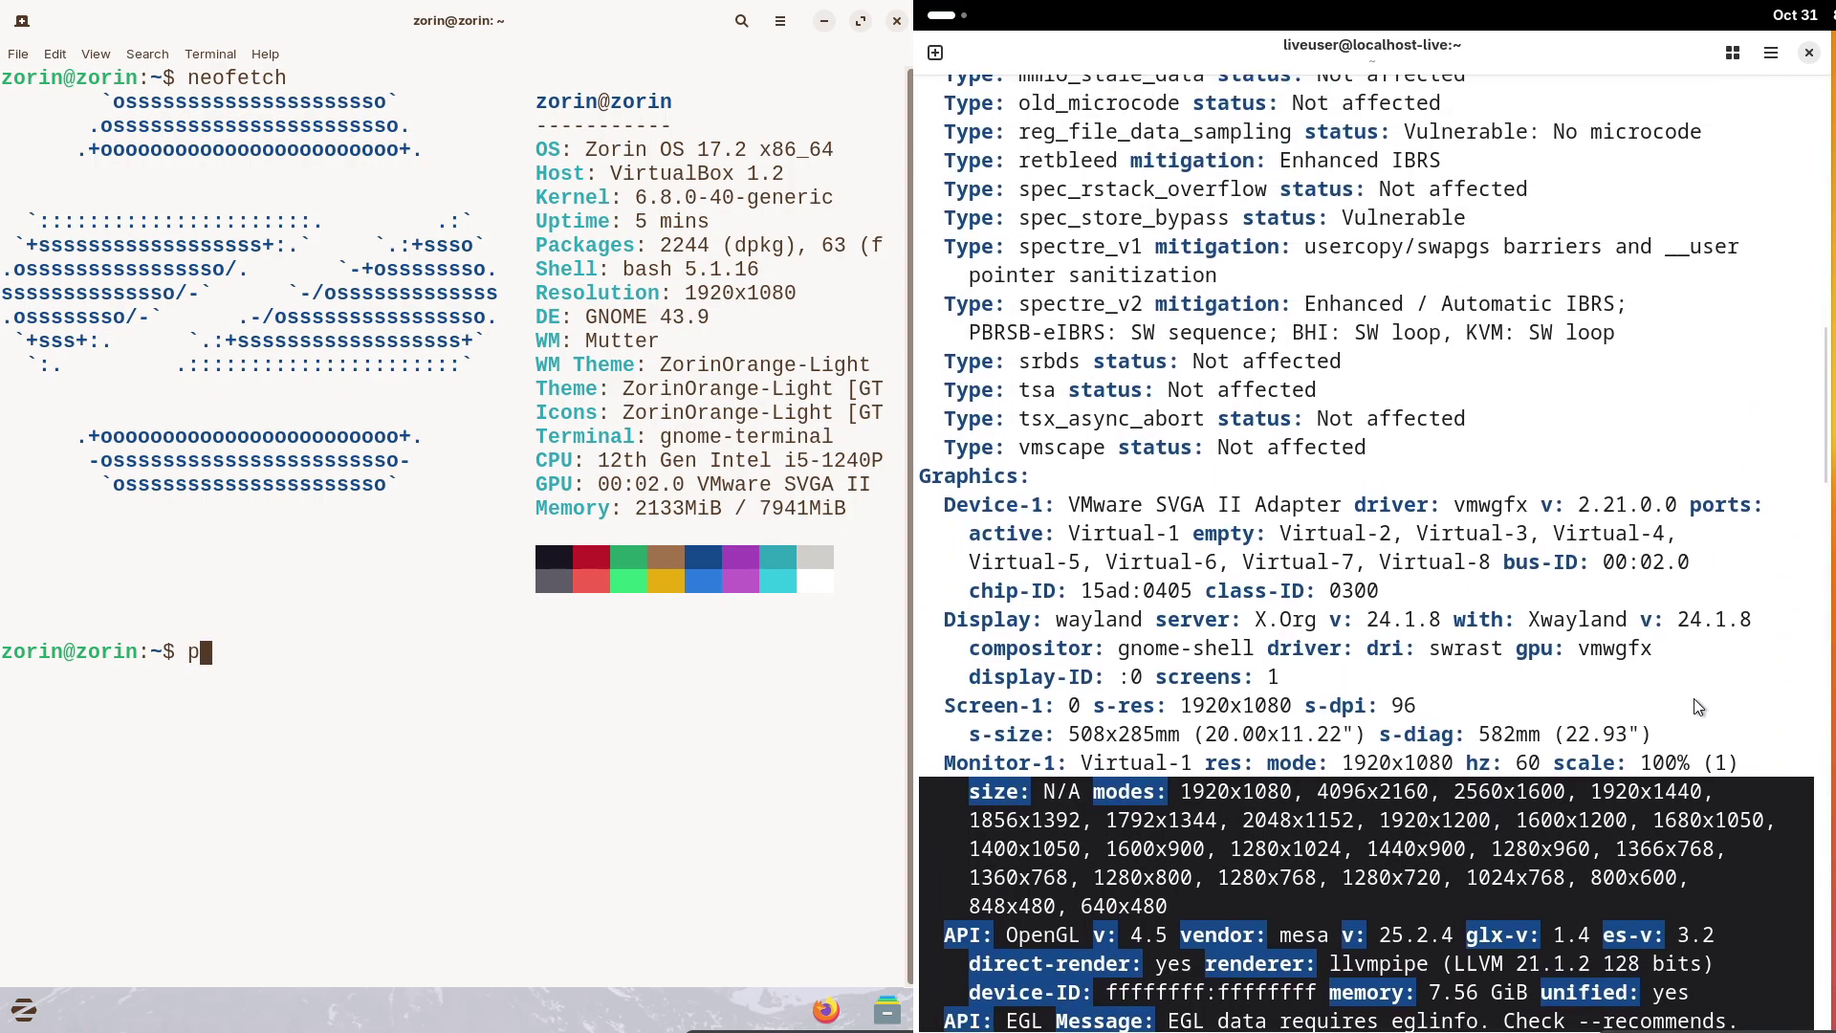
pyautogui.write('ython')
pyautogui.moveTo(1740, 764); pyautogui.dragTo(914, 496)
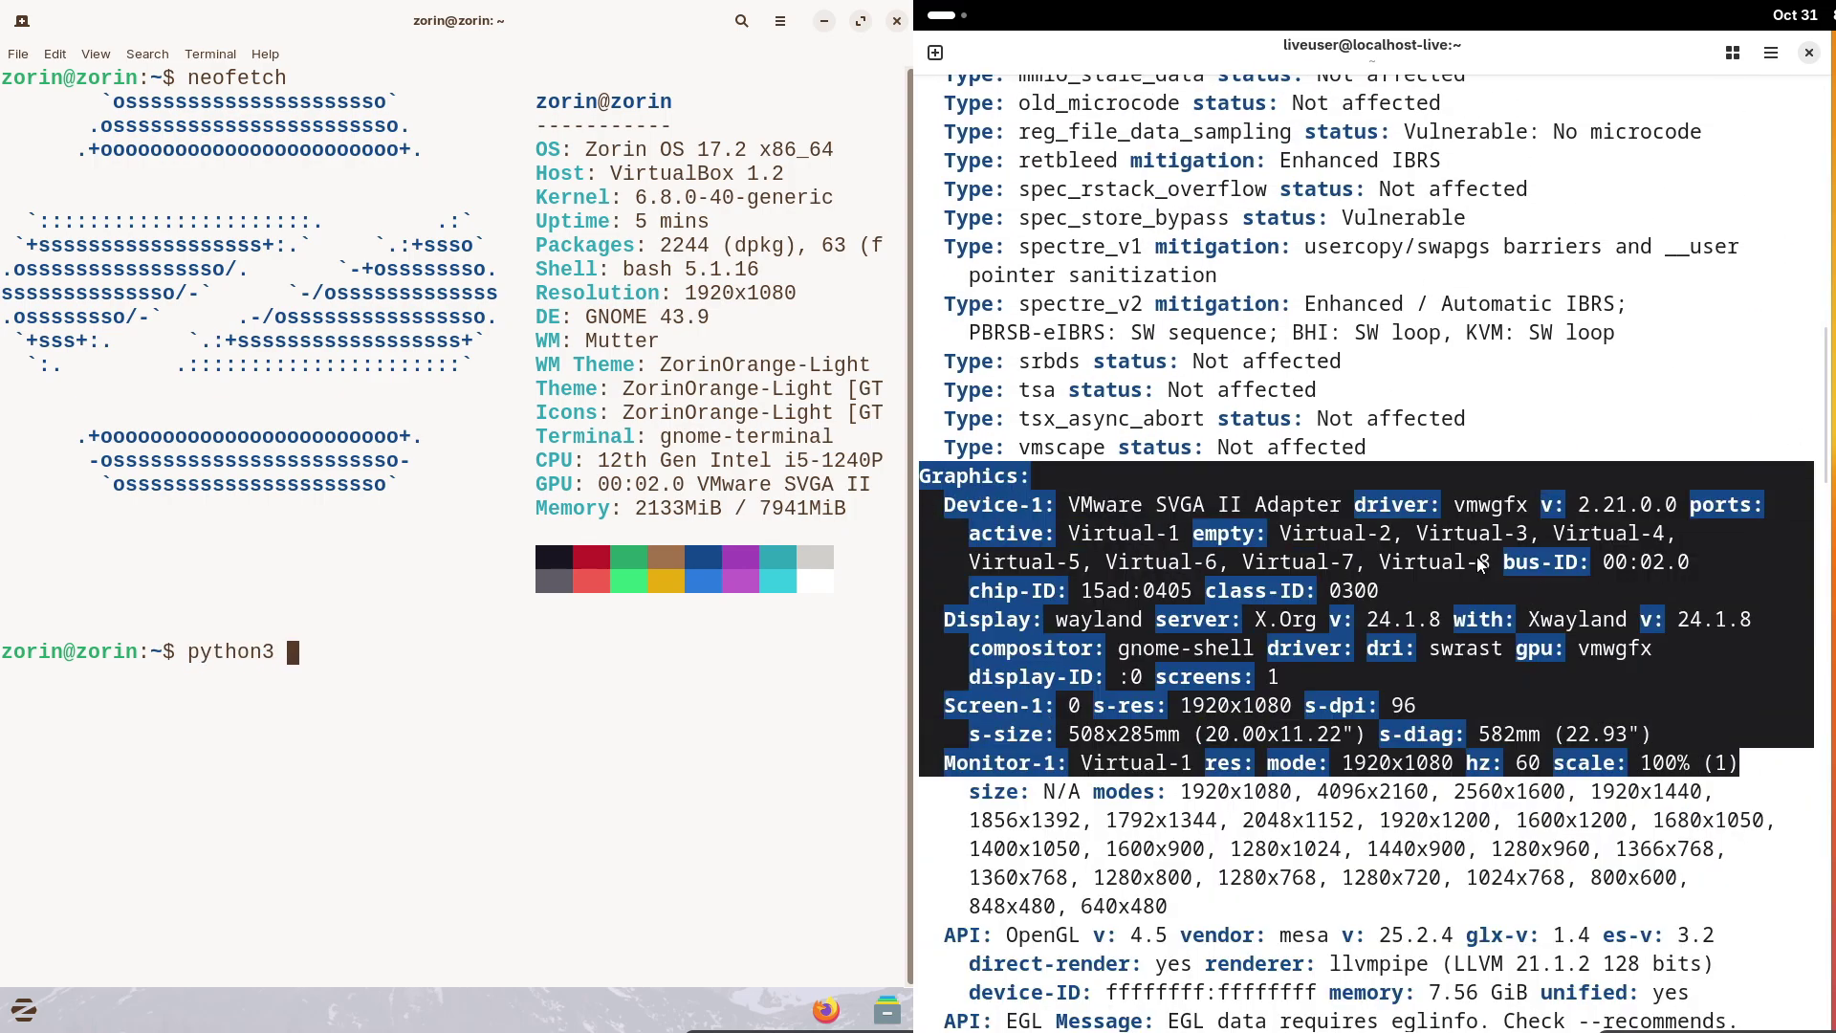
pyautogui.write('3  --version')
pyautogui.moveTo(1821, 420); pyautogui.dragTo(1819, 162)
pyautogui.press('Return')
# Run cat /etc/issue in Zorin, highlight the System section of Fedora's inxi output and close the Fedora terminal
pyautogui.write('cat')
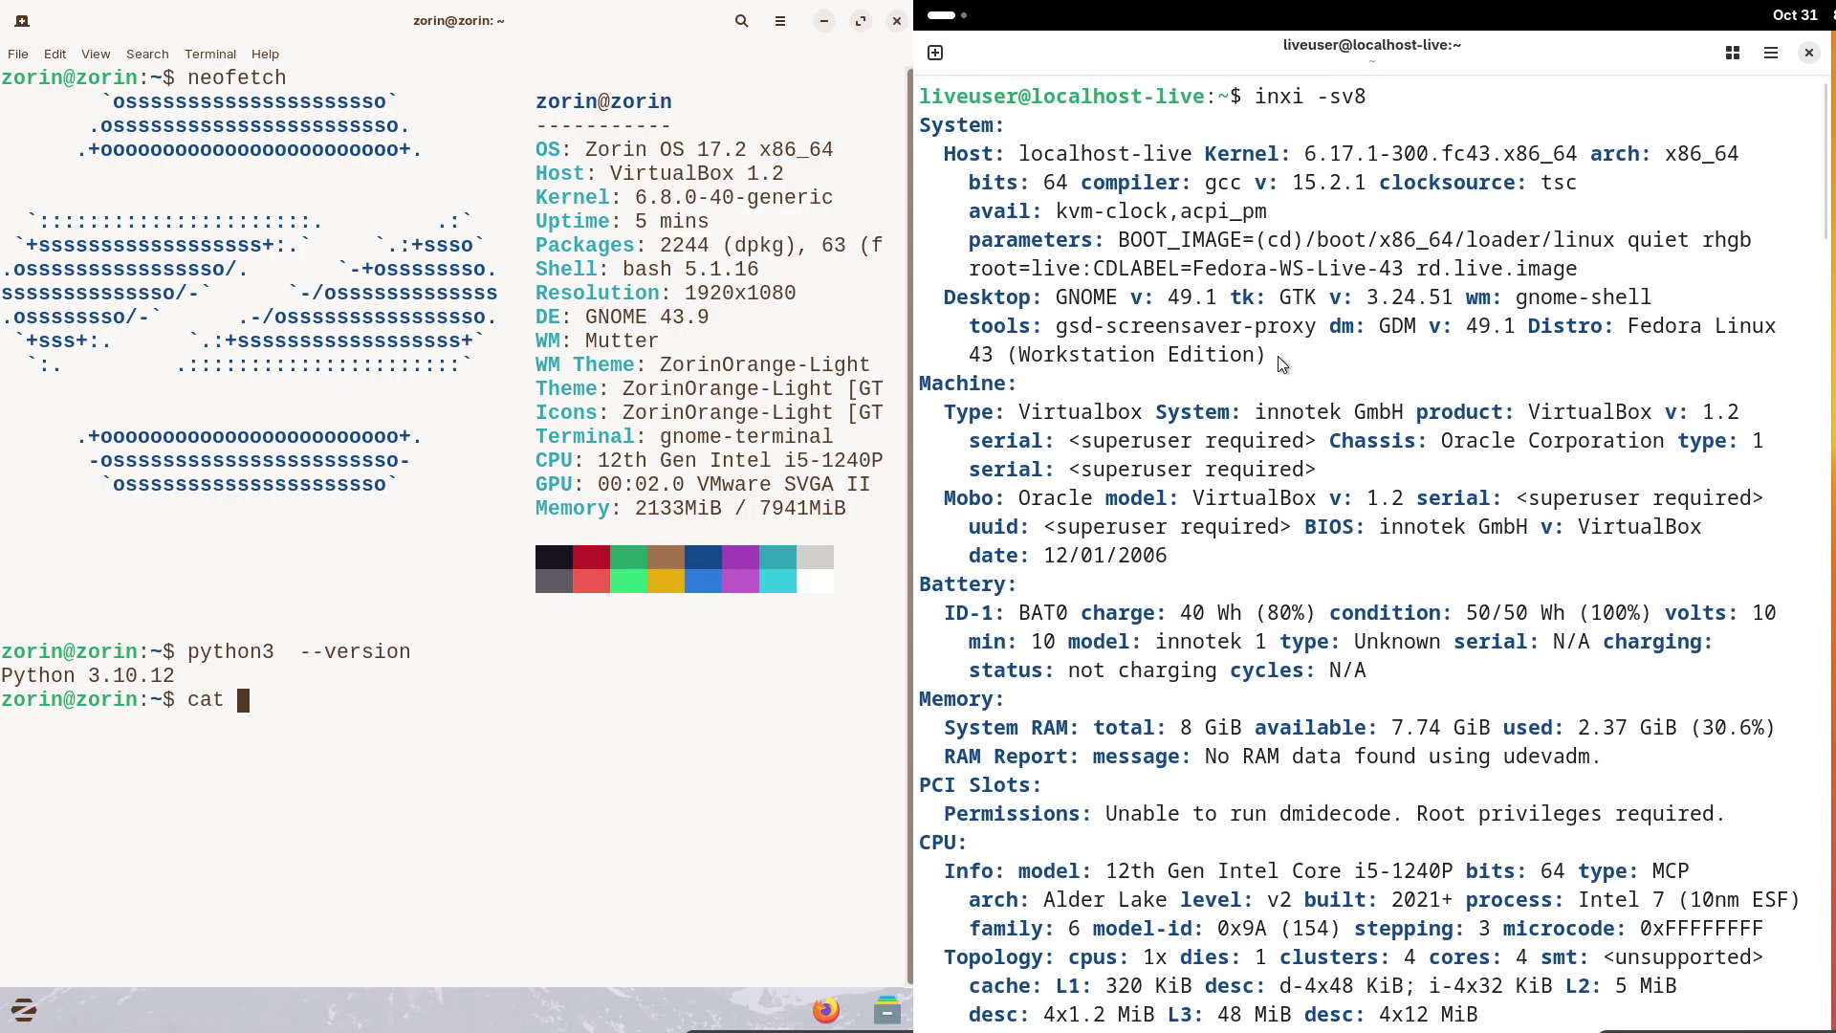
pyautogui.write('/e')
pyautogui.moveTo(1281, 364); pyautogui.dragTo(918, 127)
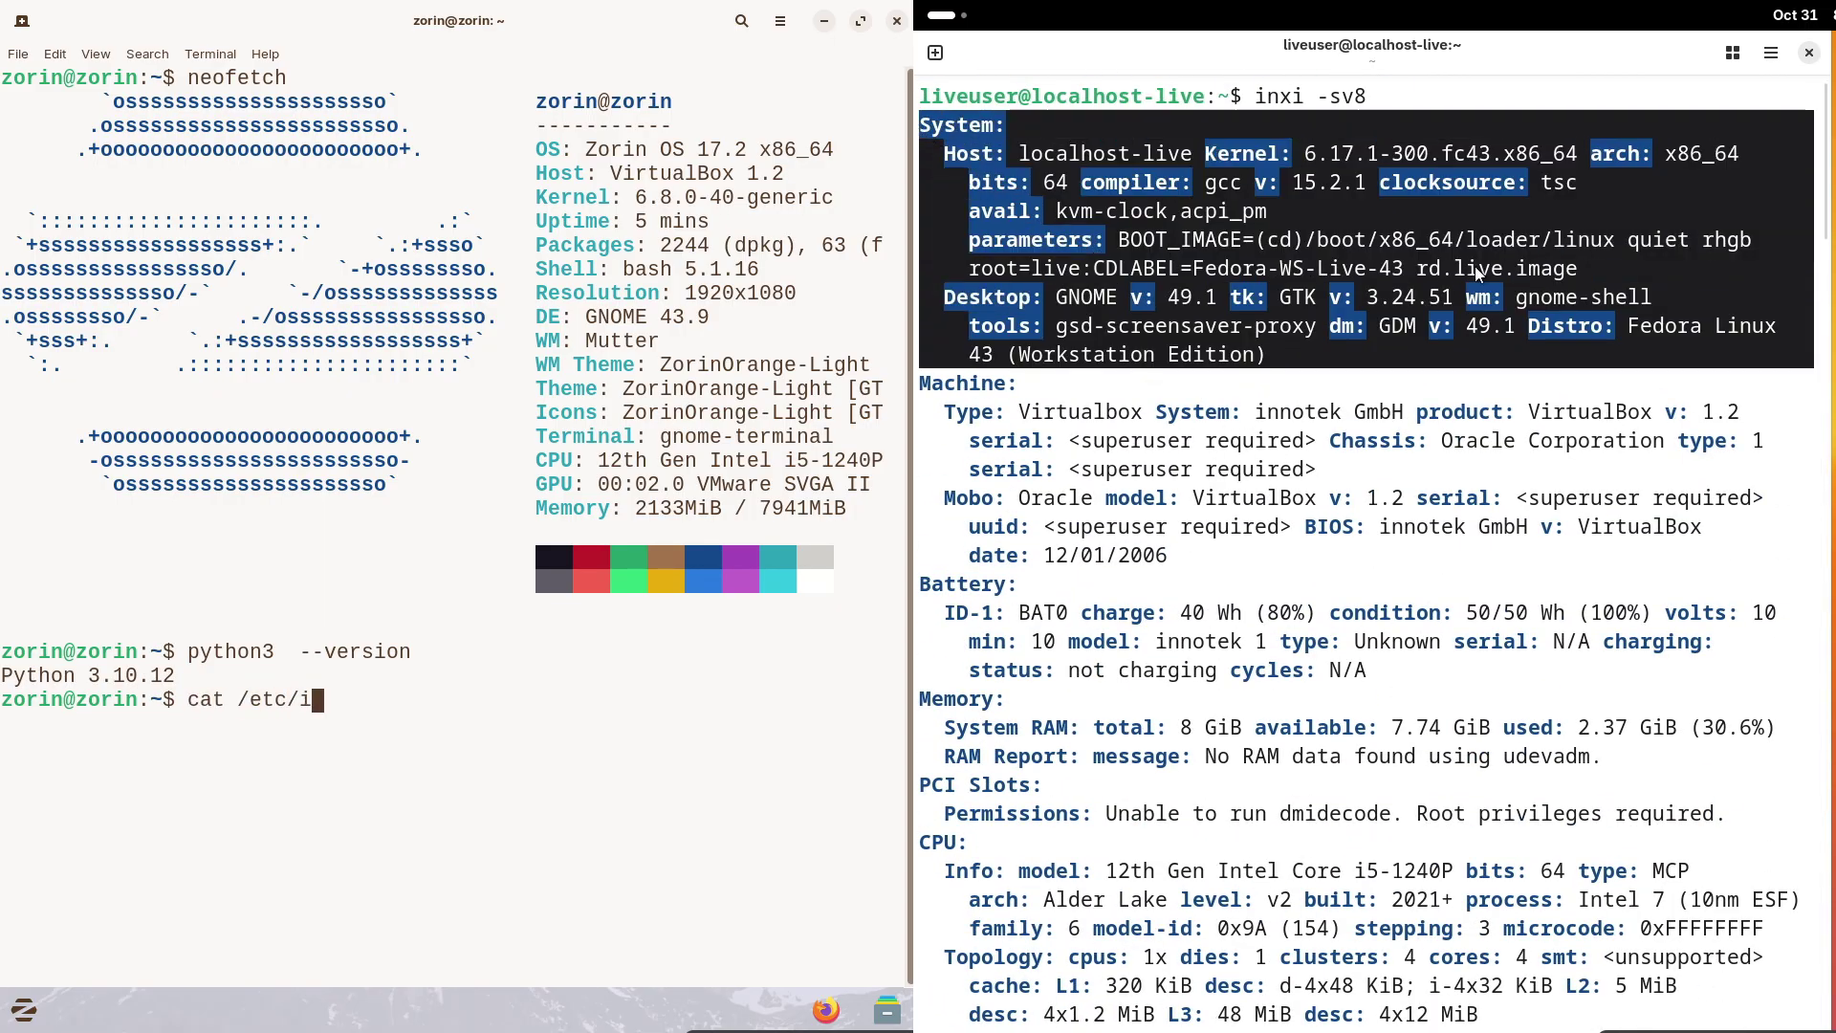
pyautogui.click(1807, 55)
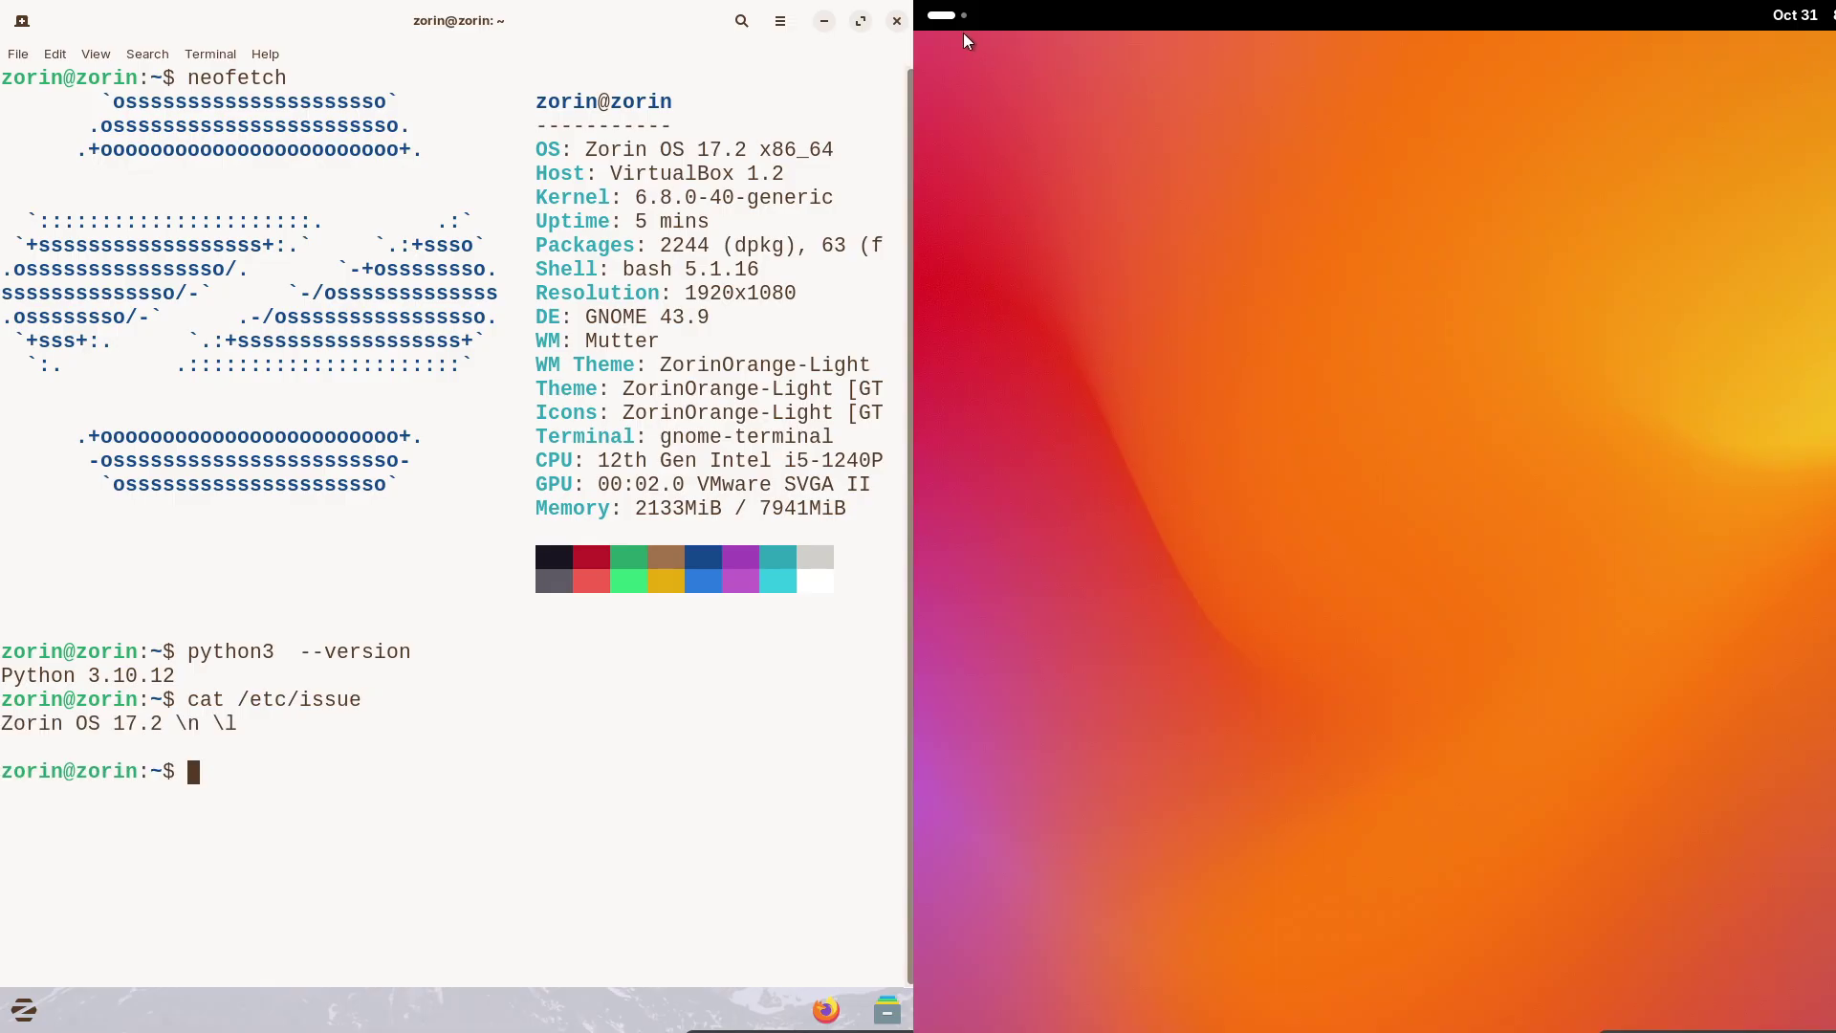
# Open the Files app in Fedora and clear the Zorin terminal
pyautogui.click(942, 16)
pyautogui.write('ar')
pyautogui.click(1466, 516)
pyautogui.press('Return')
pyautogui.write('inx')
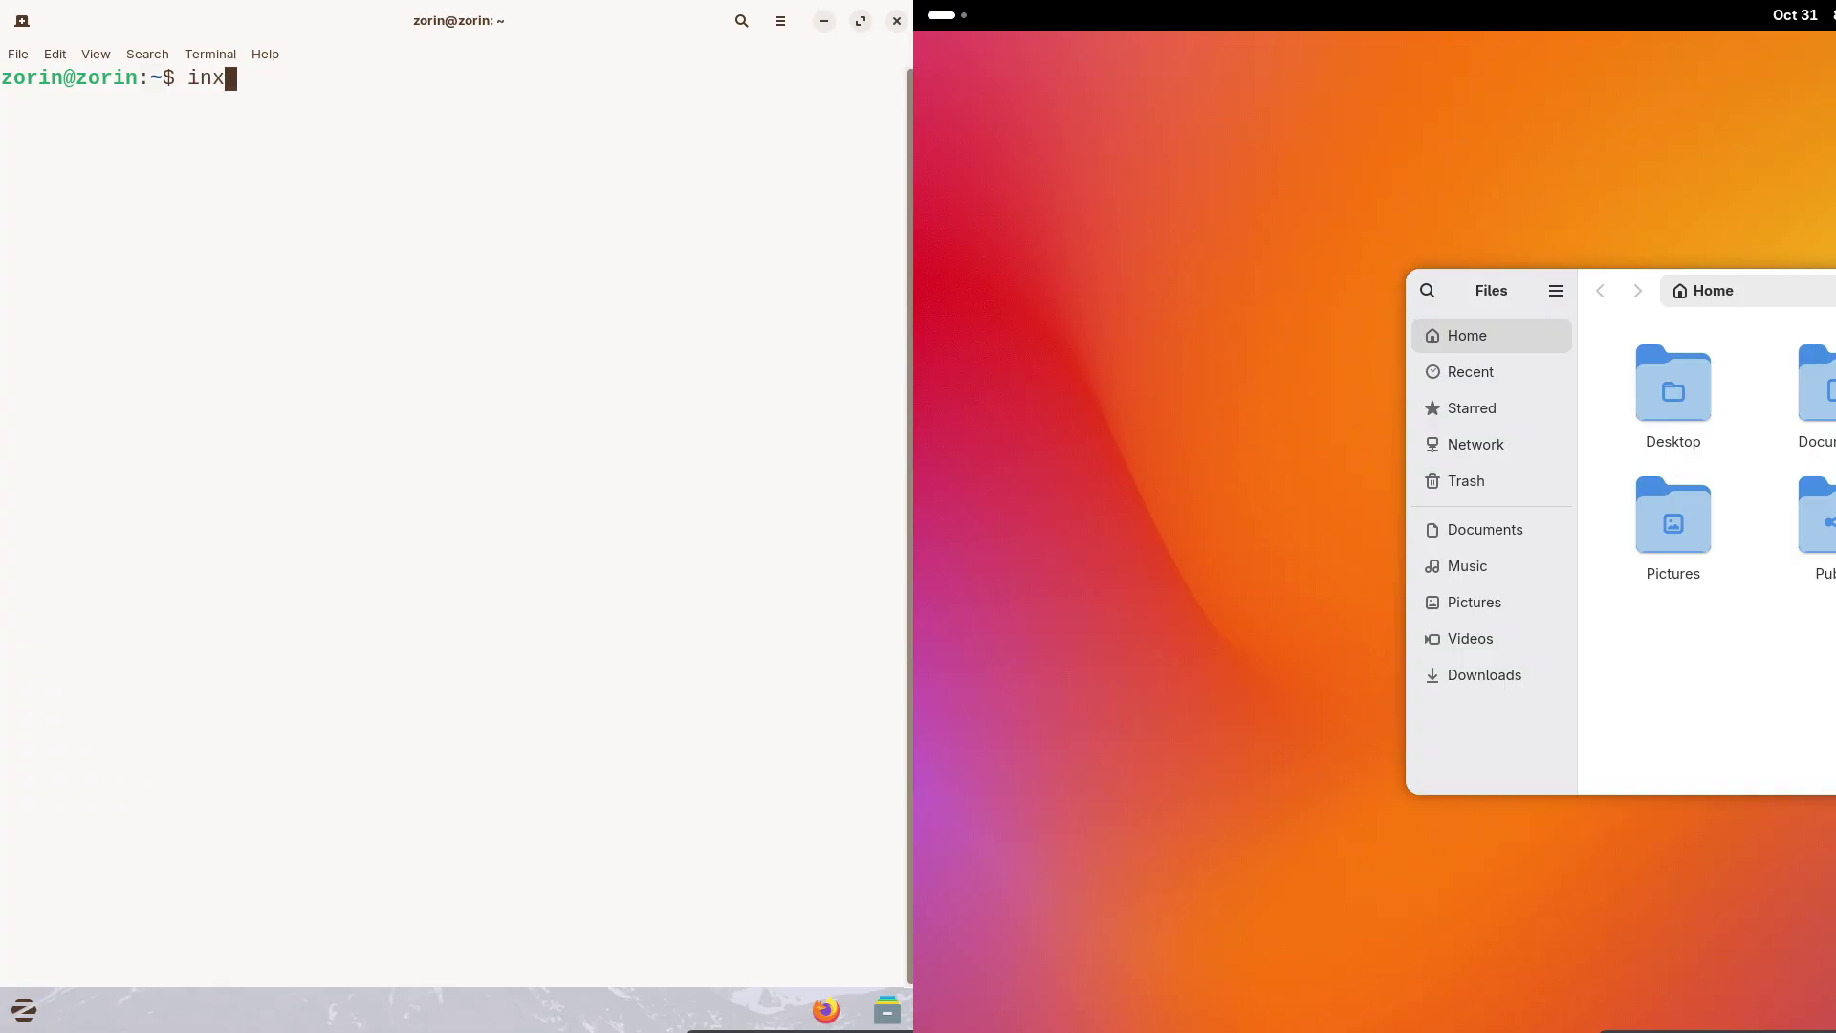
# Run inxi -sv8 in the Zorin terminal, and view and close the About information of Fedora's Files app
pyautogui.write('i -s8')
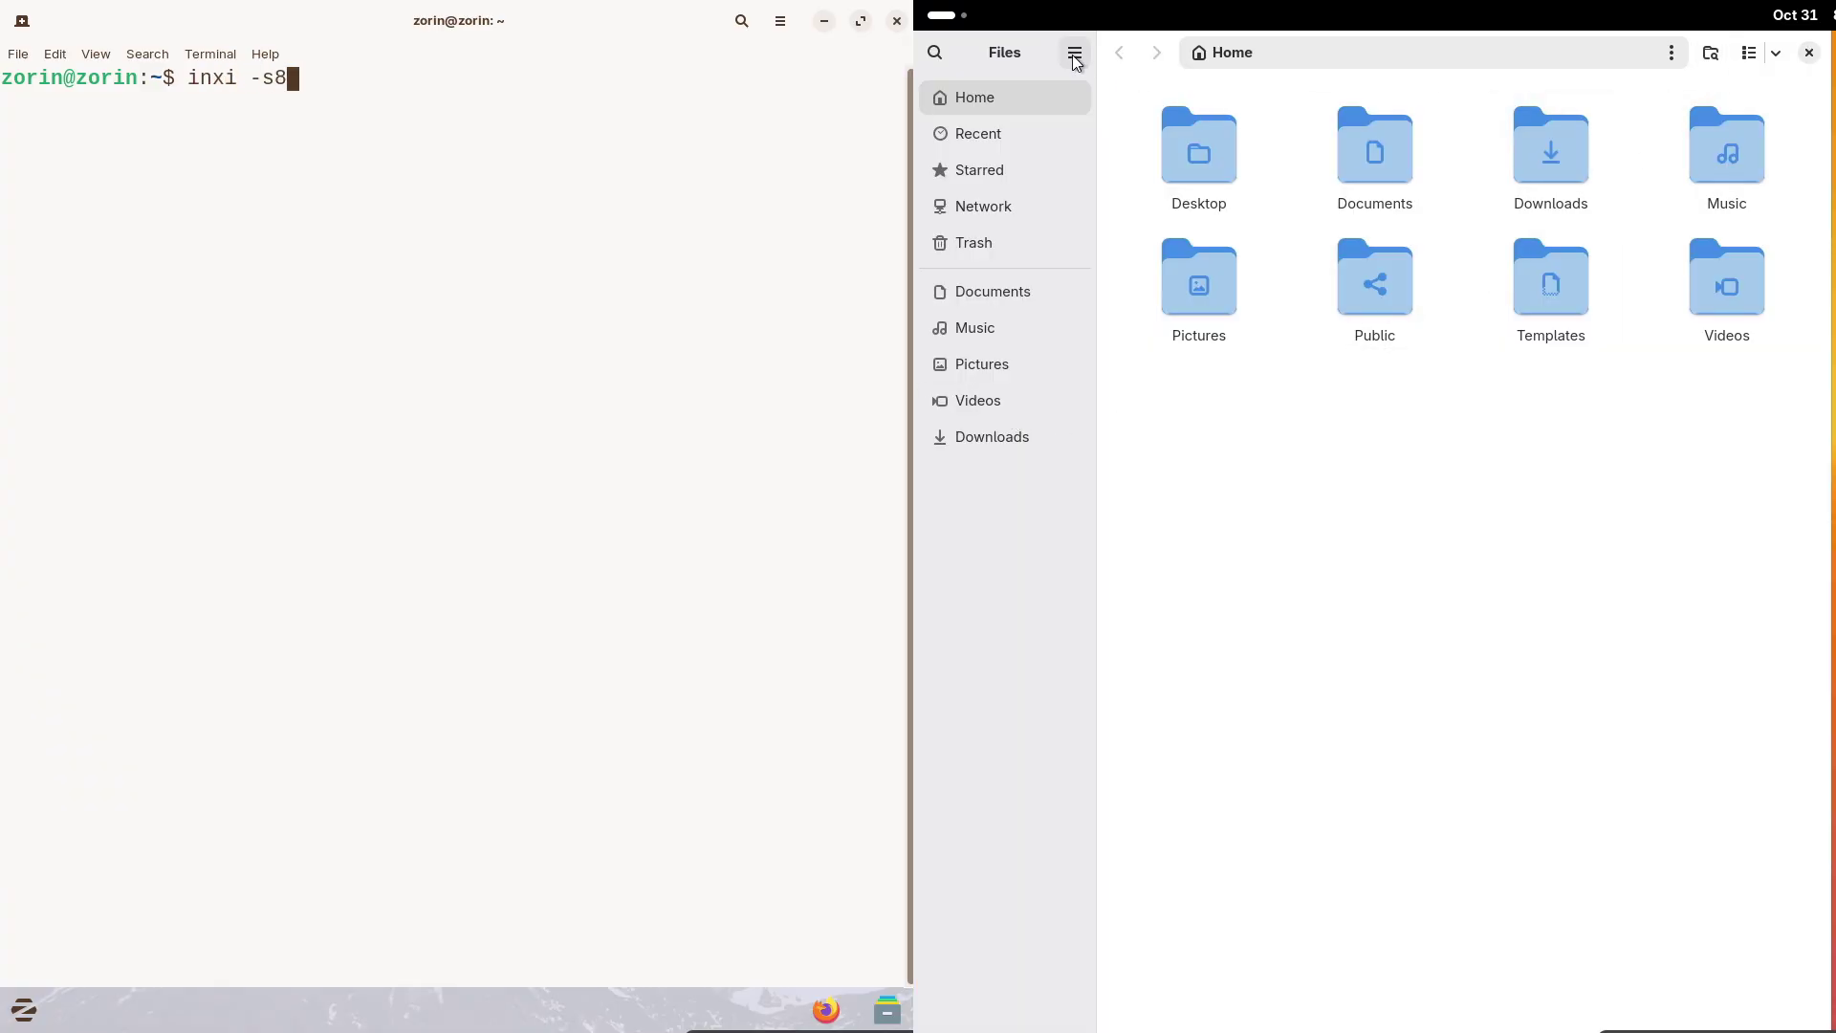
pyautogui.click(1075, 55)
pyautogui.click(1096, 339)
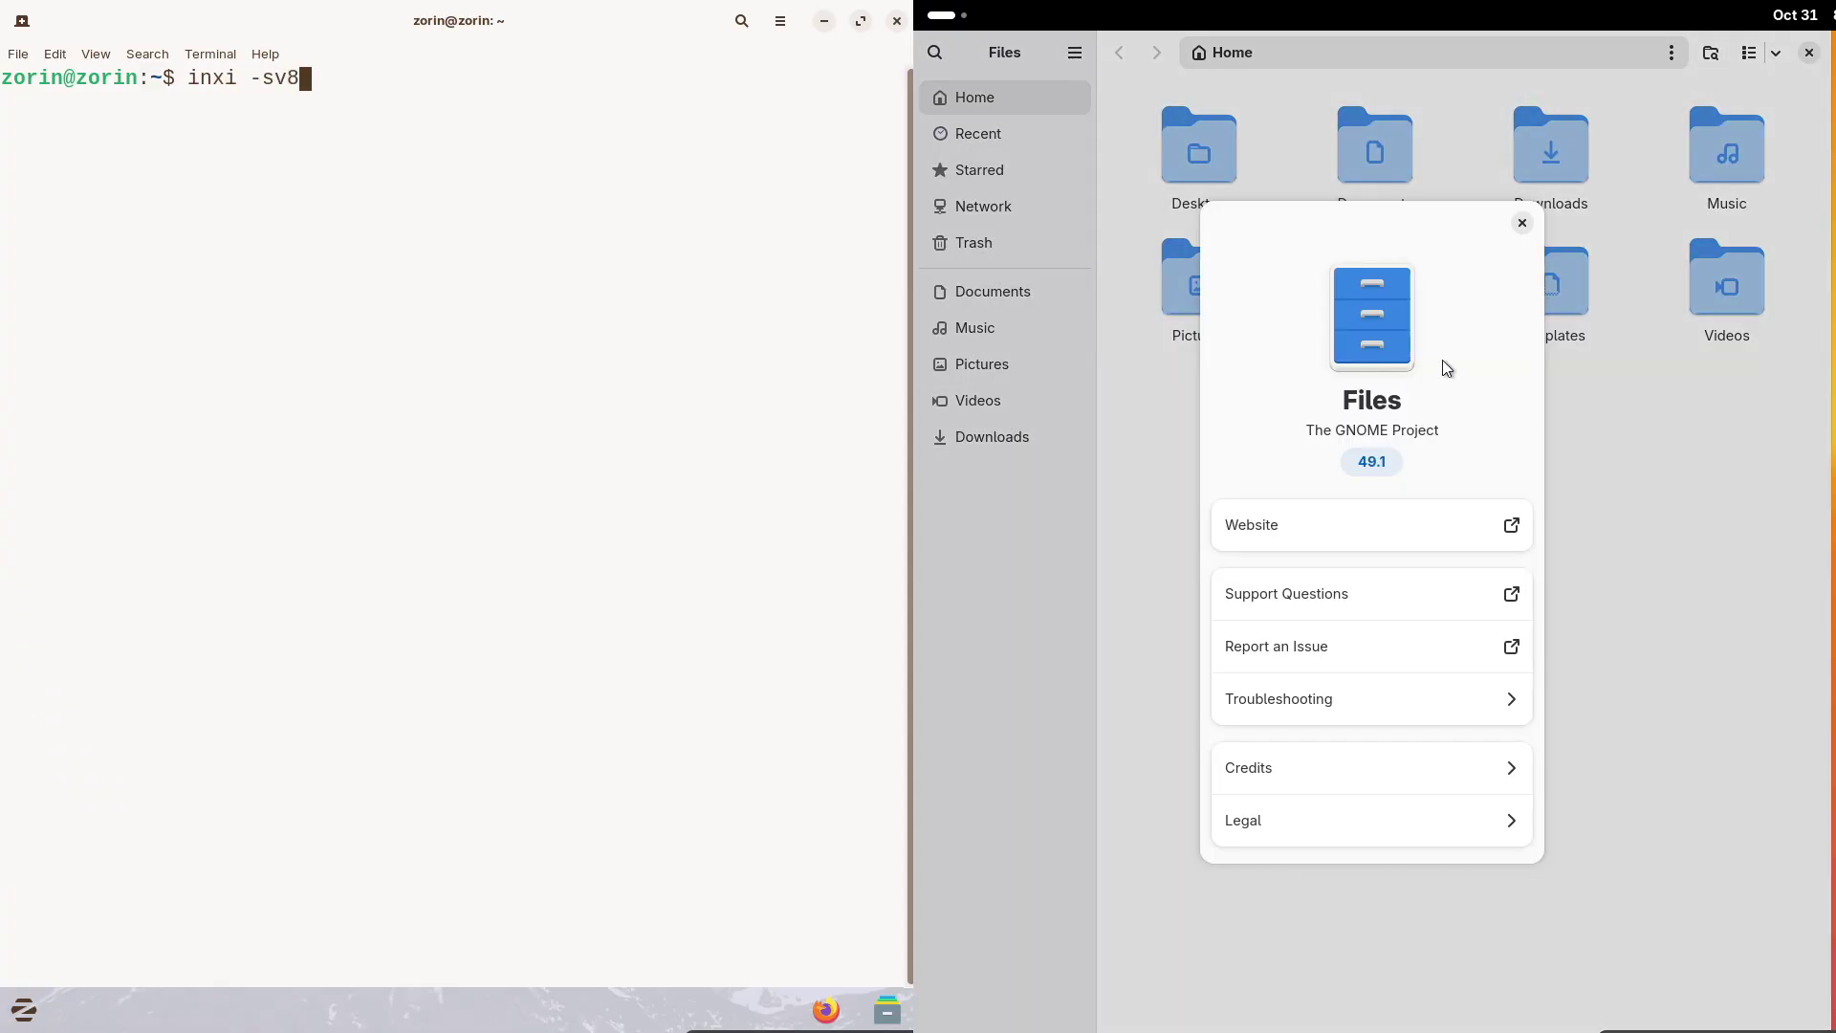
pyautogui.click(1521, 226)
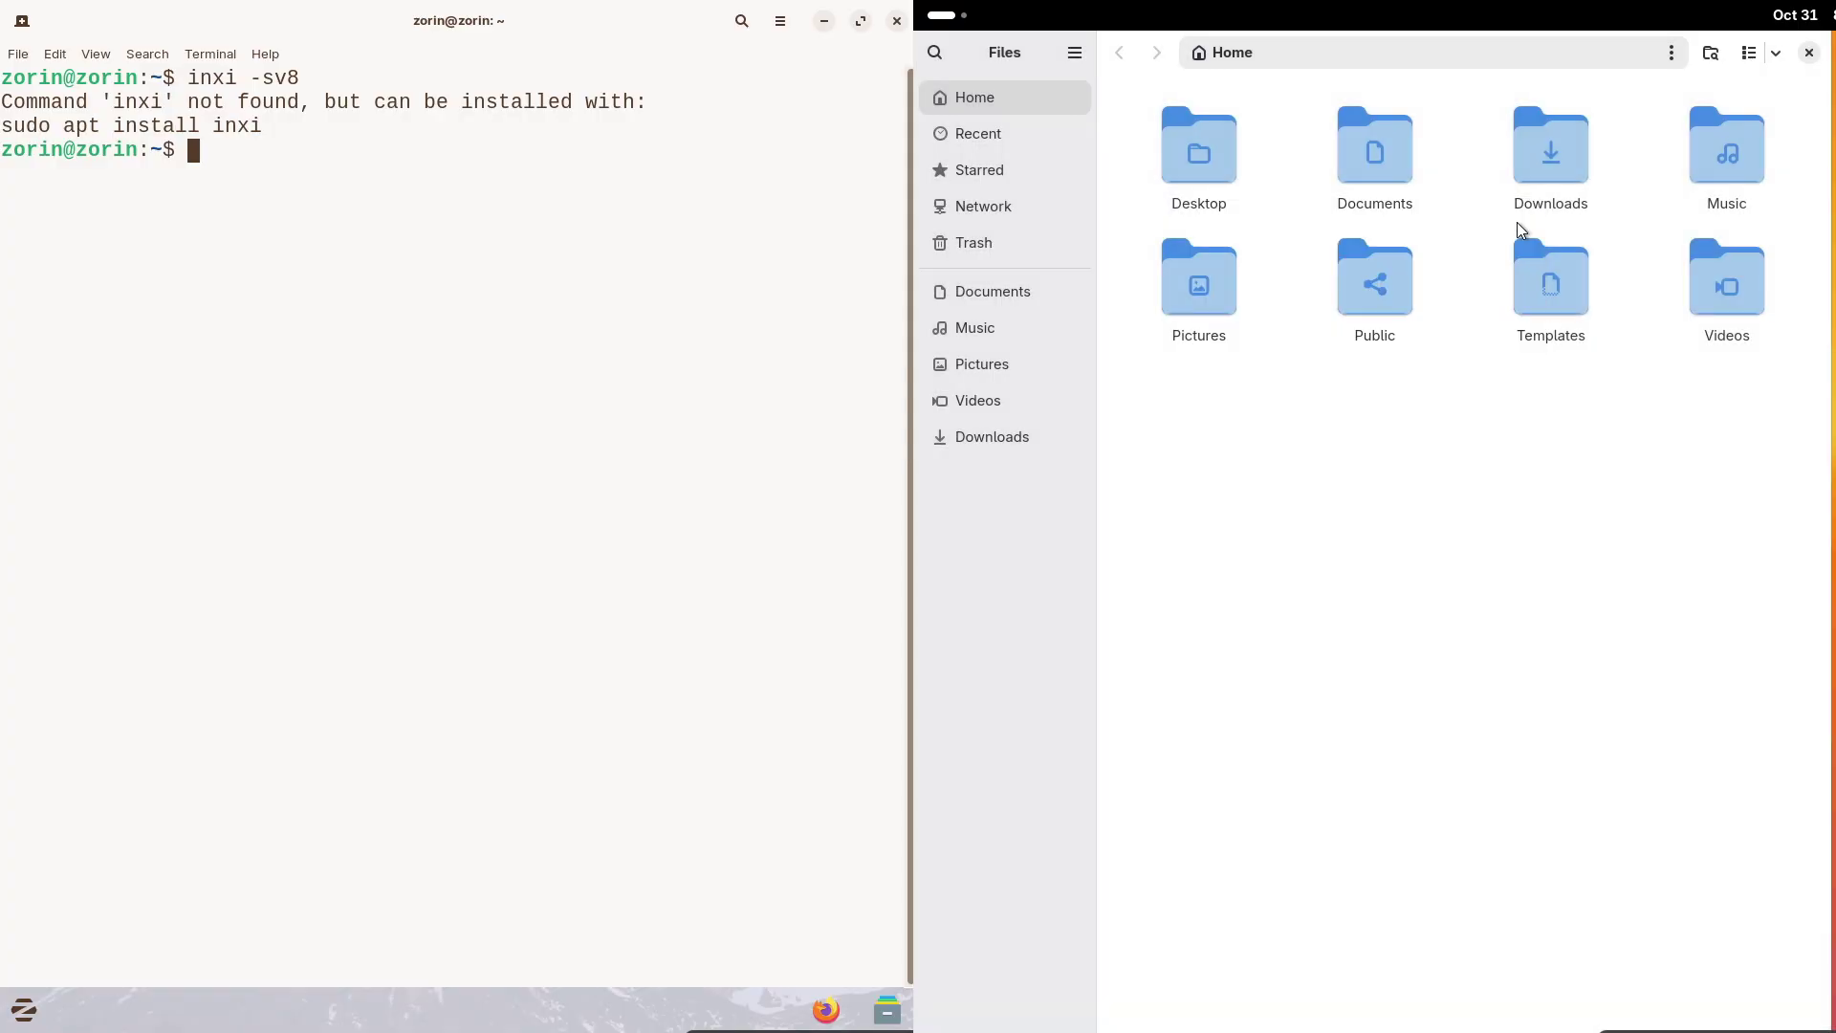
# Close Fedora's Files app and open its Appearance settings, and copy the command sudo apt install inxi in the Zorin terminal
pyautogui.click(1807, 54)
pyautogui.rightClick(1241, 245)
pyautogui.moveTo(263, 126); pyautogui.dragTo(152, 127)
pyautogui.click(1241, 275)
pyautogui.rightClick(17, 118)
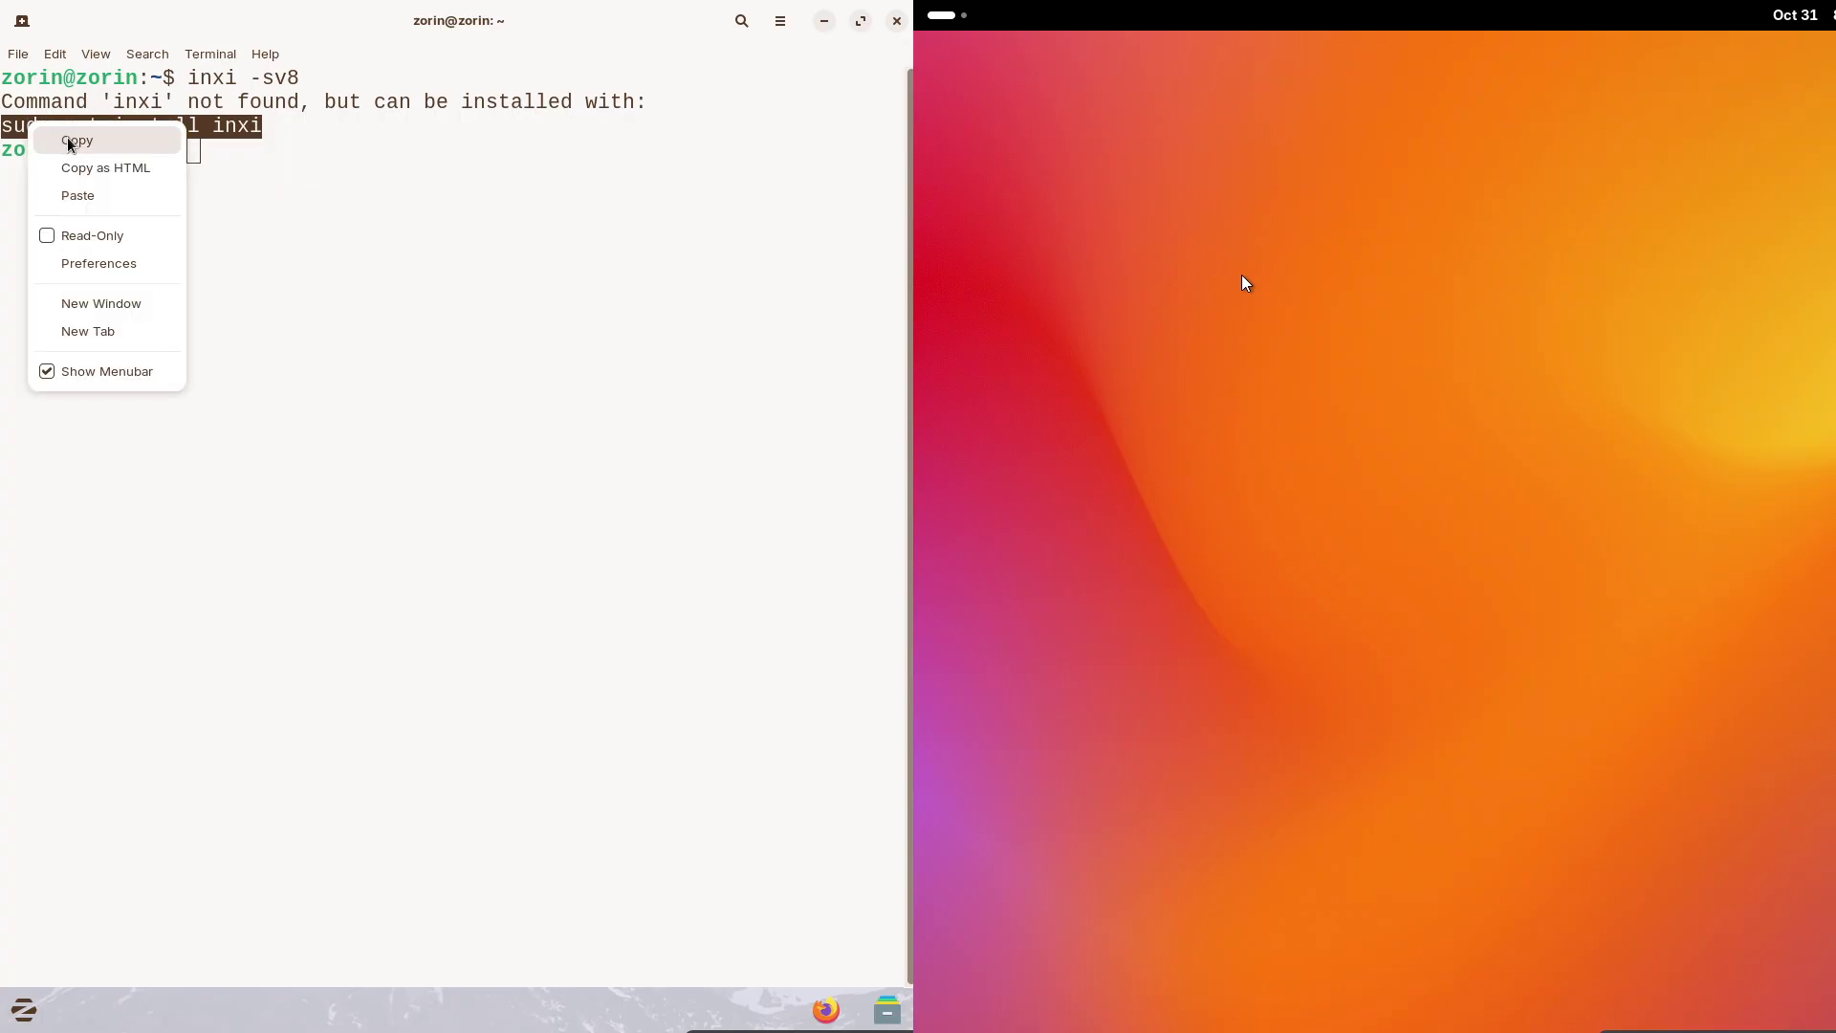
pyautogui.click(57, 142)
# Paste and run sudo apt install inxi in the Zorin terminal, accepting the installation with y
pyautogui.rightClick(209, 148)
pyautogui.click(266, 235)
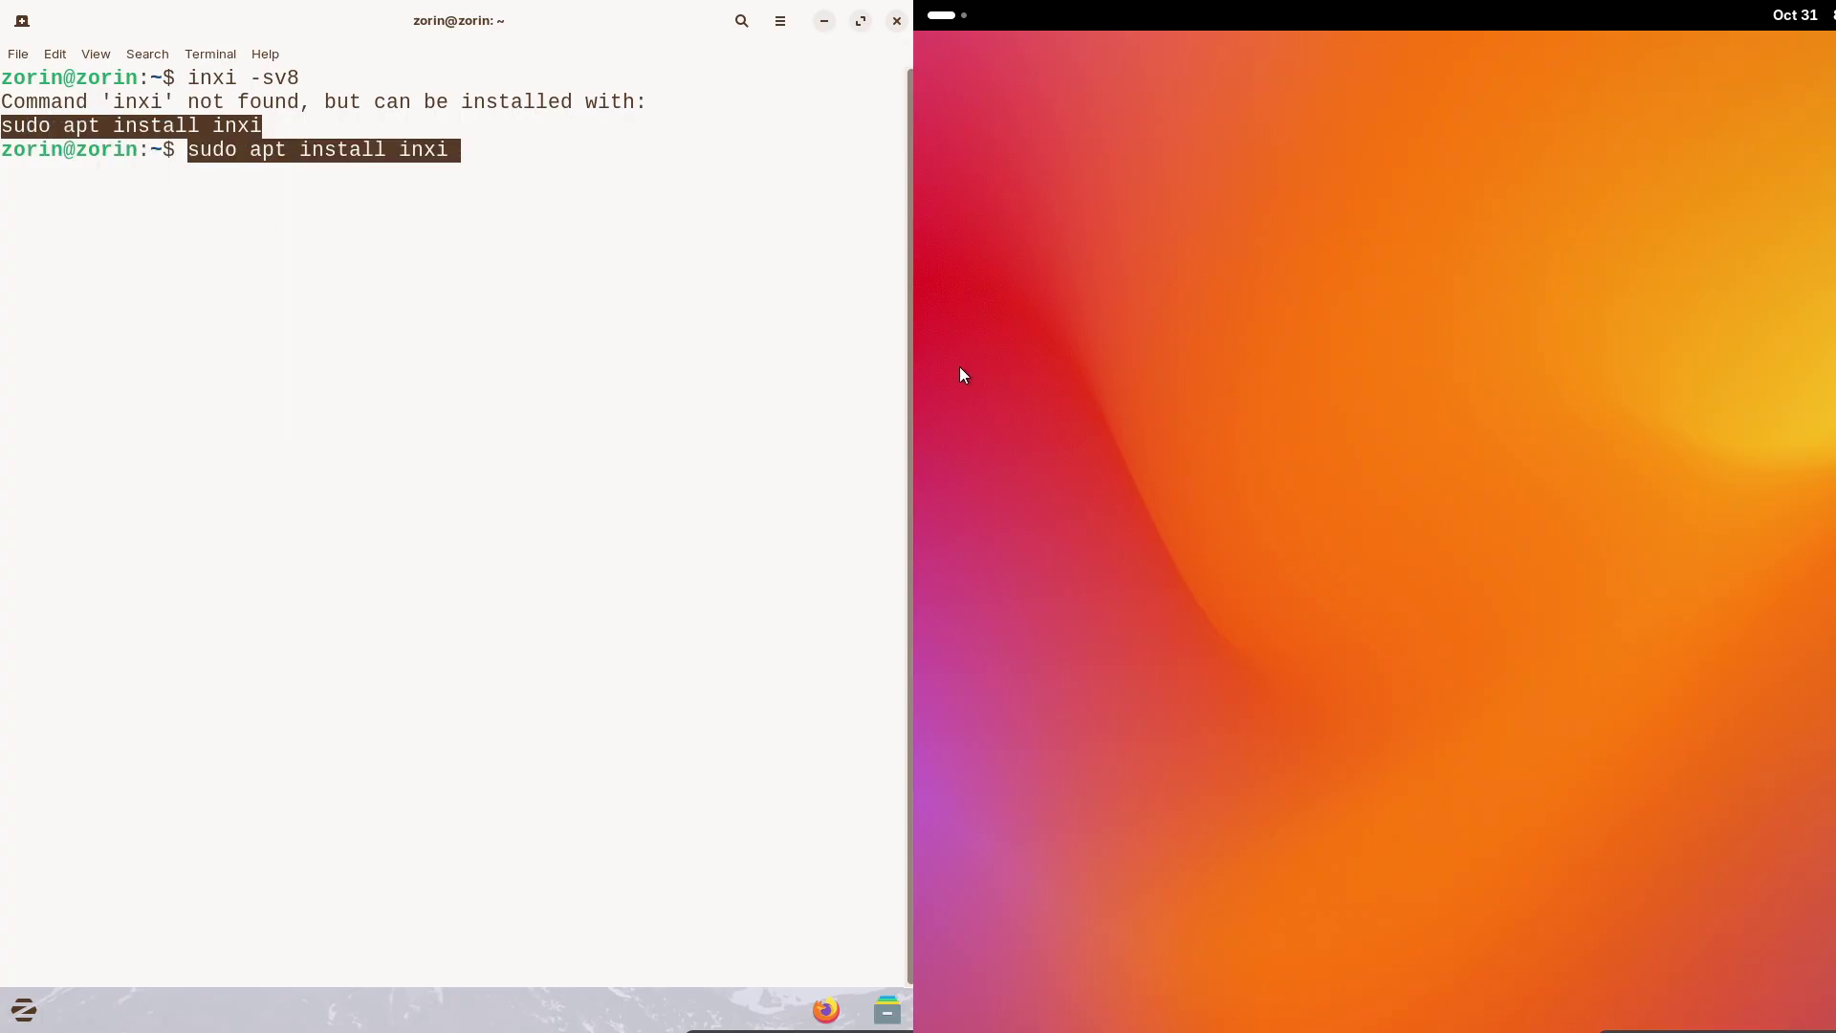
pyautogui.press('Return')
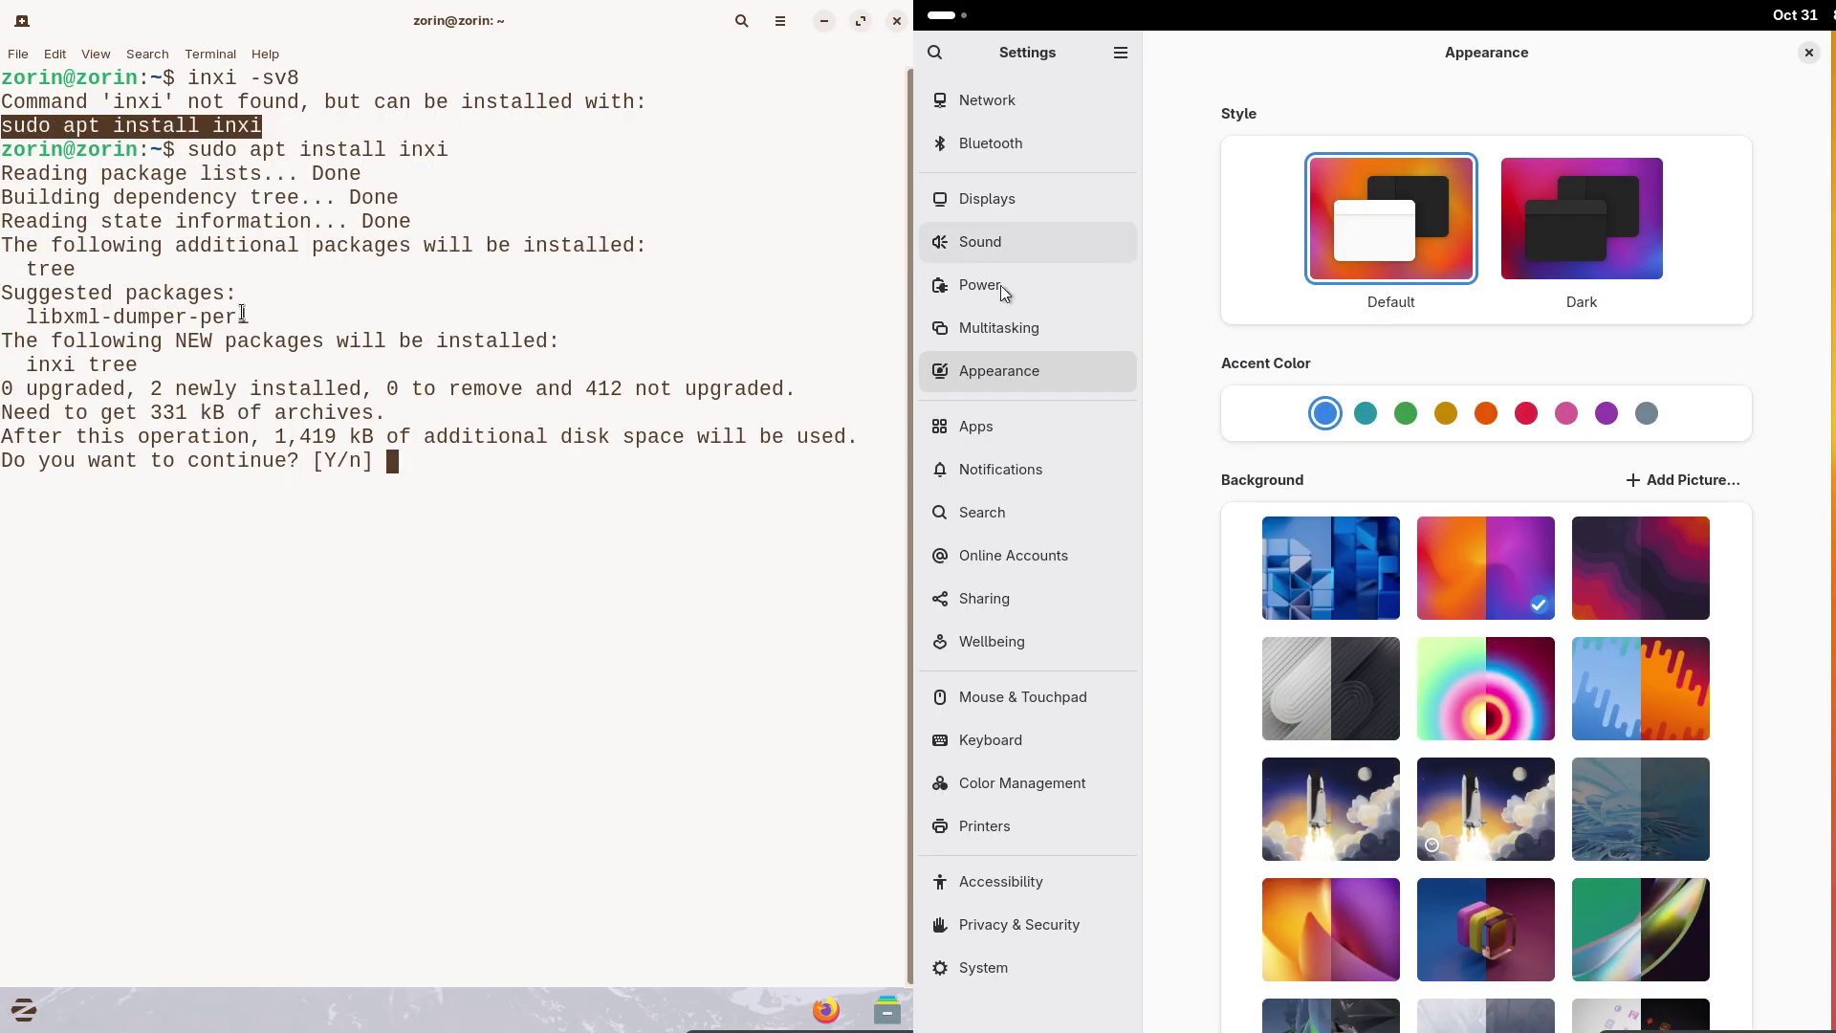
pyautogui.write('y')
pyautogui.press('Return')
# Disable screen time recording in Fedora's Wellbeing settings and close Settings
pyautogui.click(1043, 640)
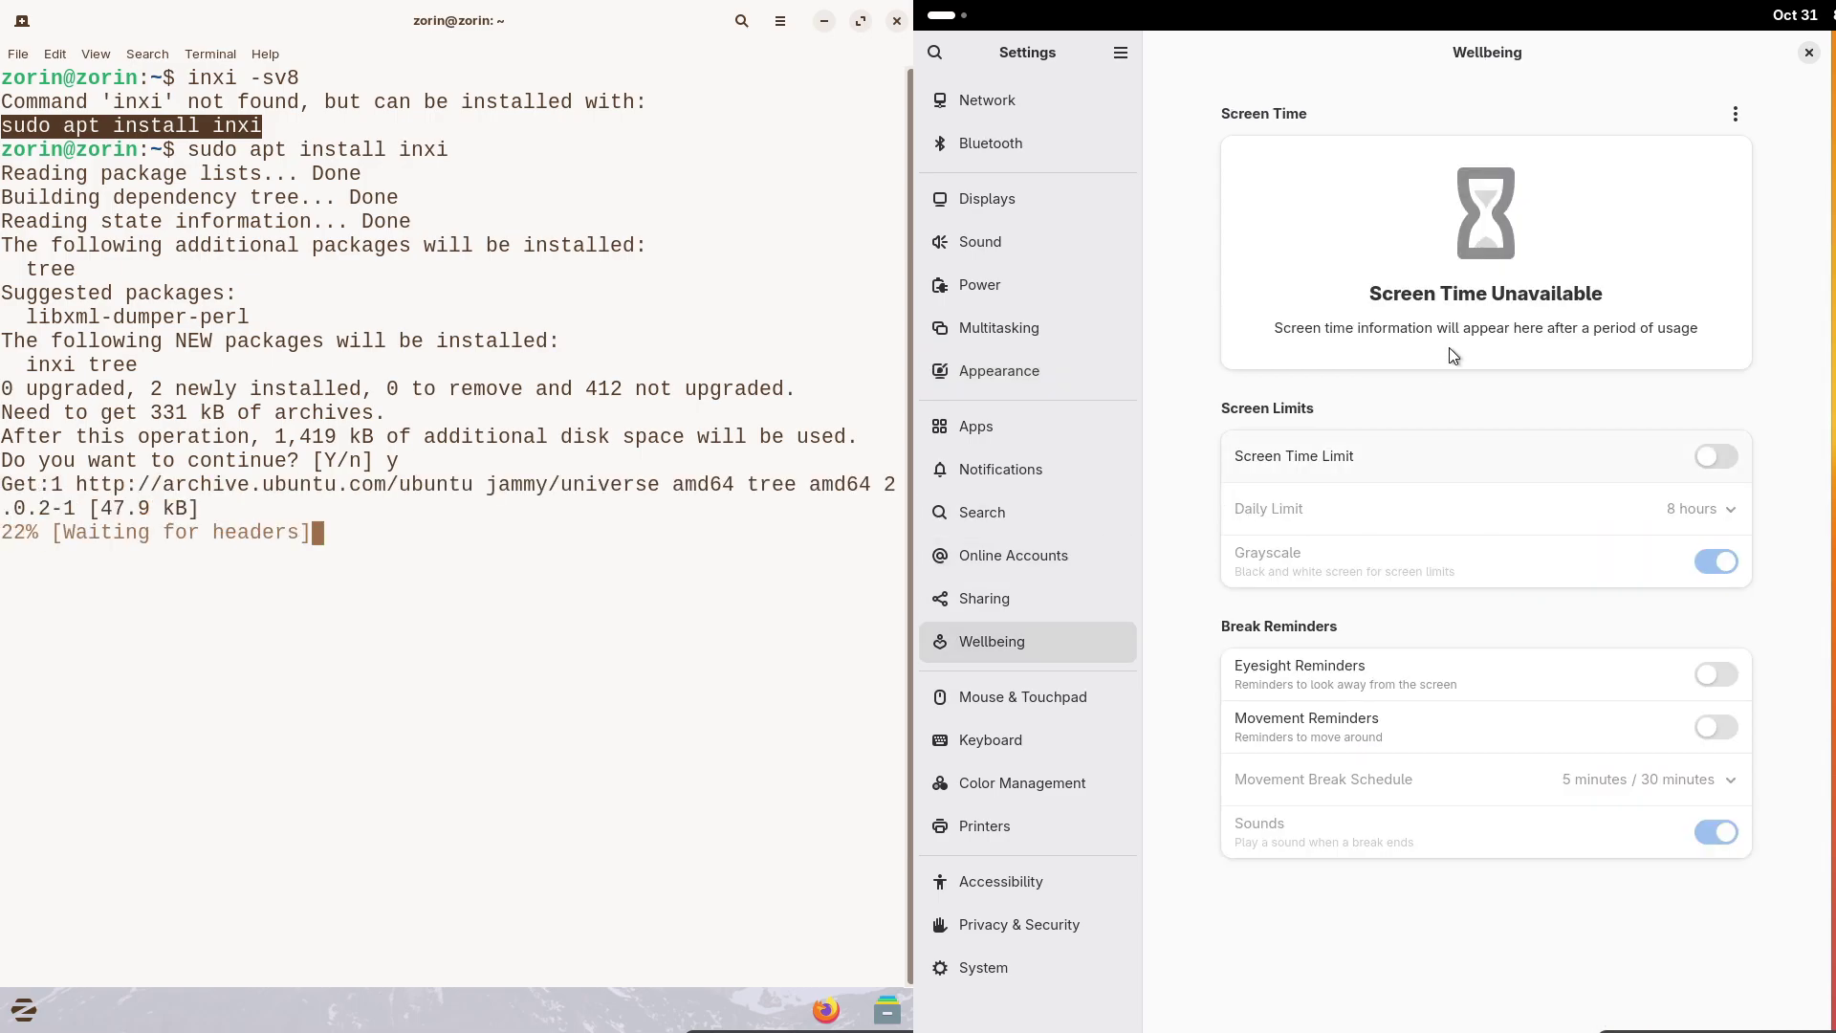
pyautogui.click(1723, 110)
pyautogui.click(1719, 237)
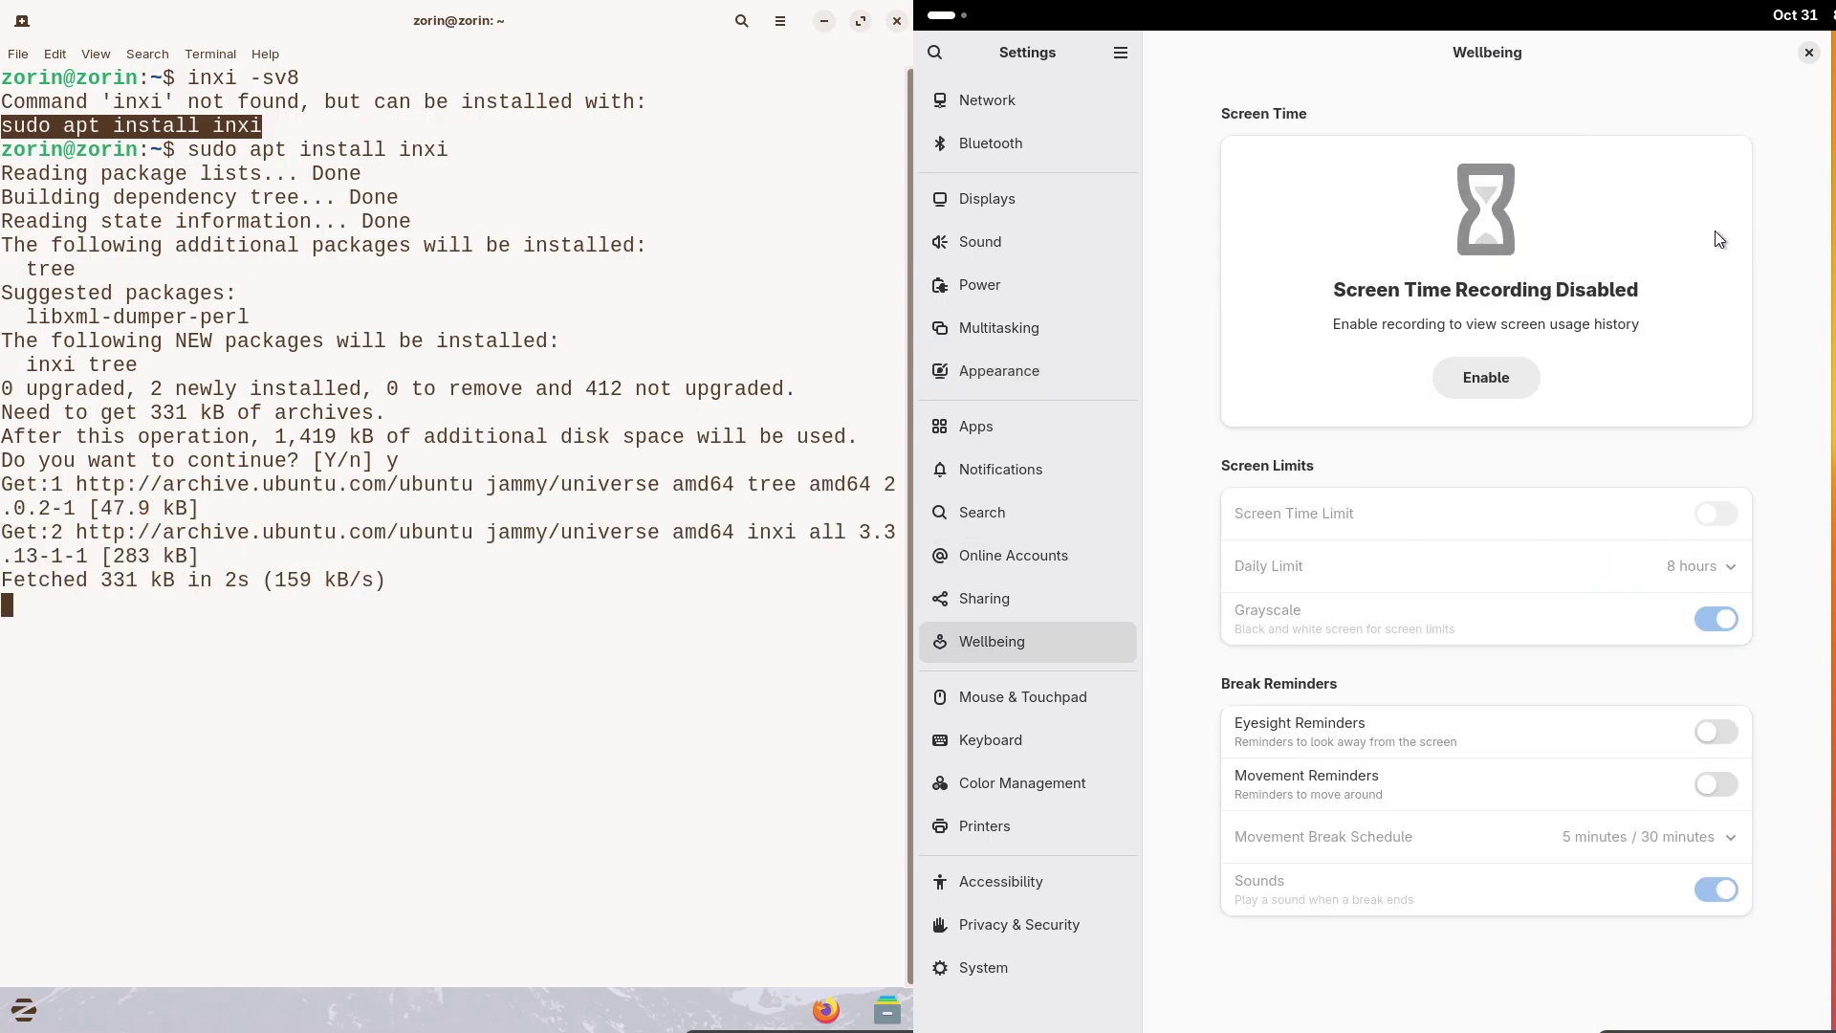
pyautogui.click(1807, 55)
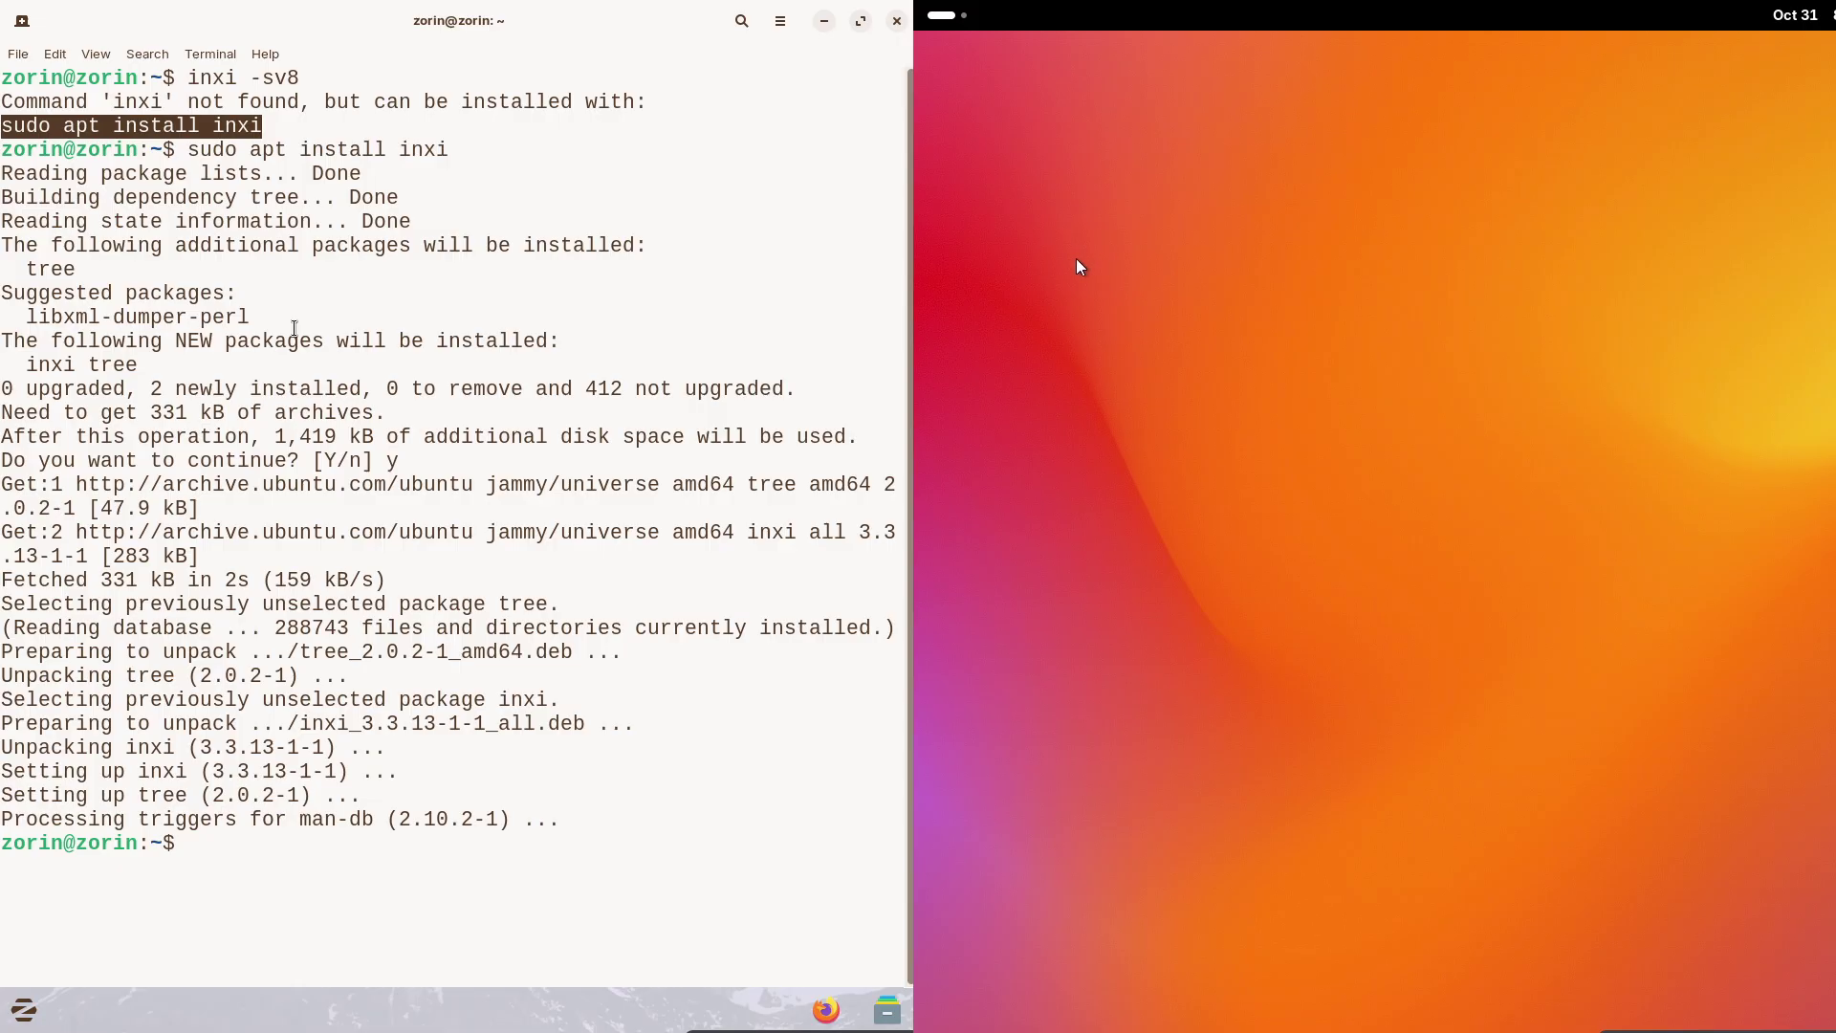
# Clear the Zorin terminal and run inxi -sv8, while showing Fedora's activities overview
pyautogui.write('ea')
pyautogui.click(963, 11)
pyautogui.write('r')
pyautogui.press('Return')
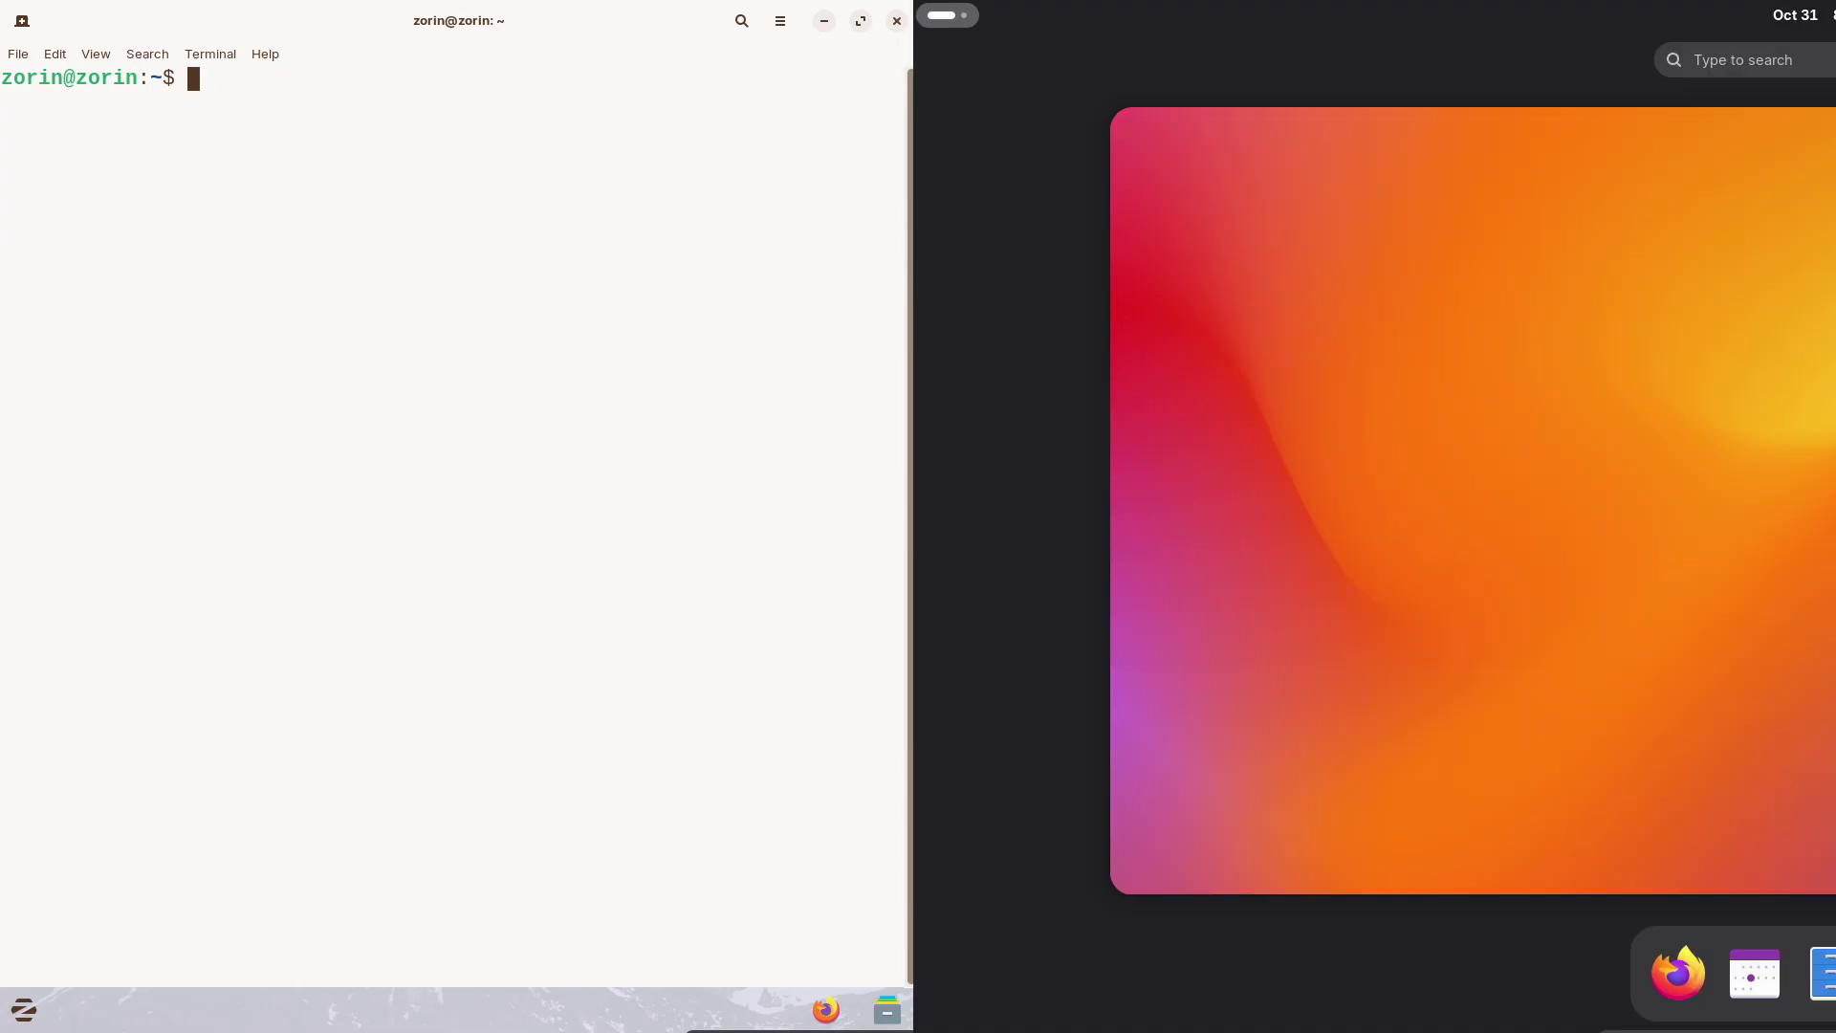
pyautogui.click(1232, 512)
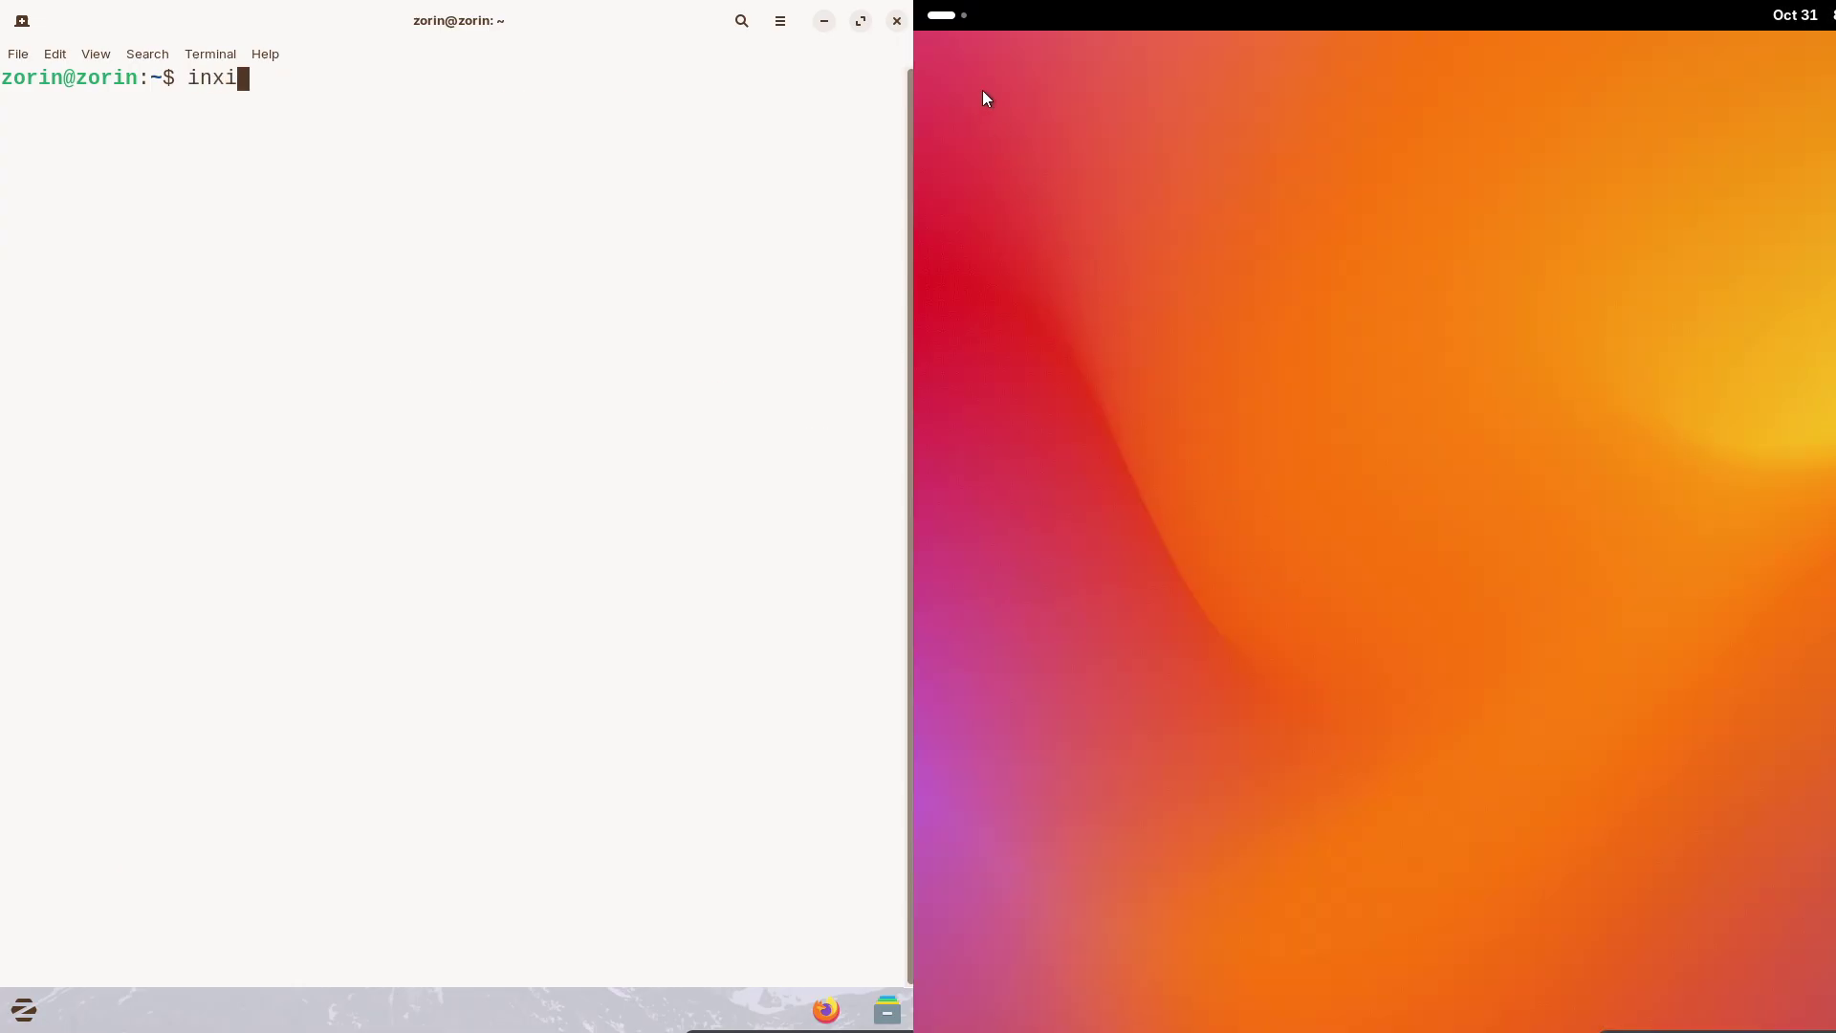
pyautogui.write('inxi -')
pyautogui.click(946, 16)
pyautogui.write('sv8')
pyautogui.press('Return')
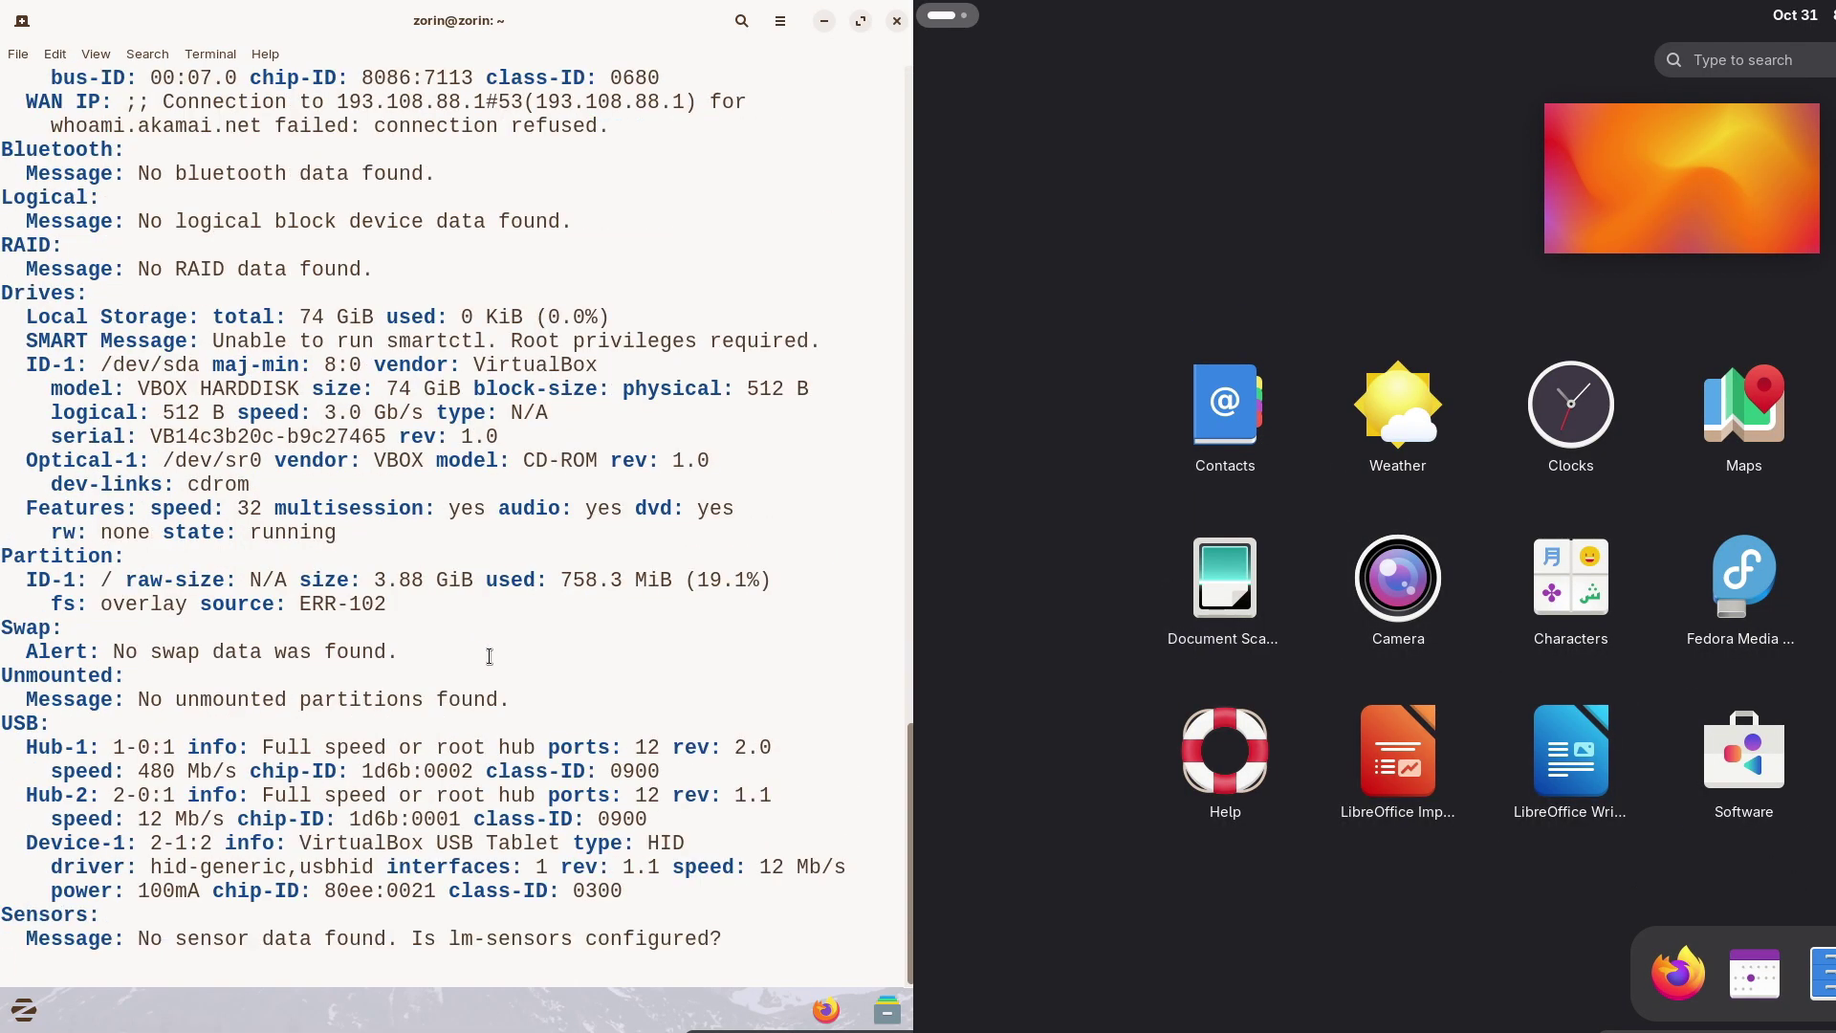
# Highlight the Info section of Zorin's inxi output, and open System Monitor from Fedora's System app folder
pyautogui.click(1831, 577)
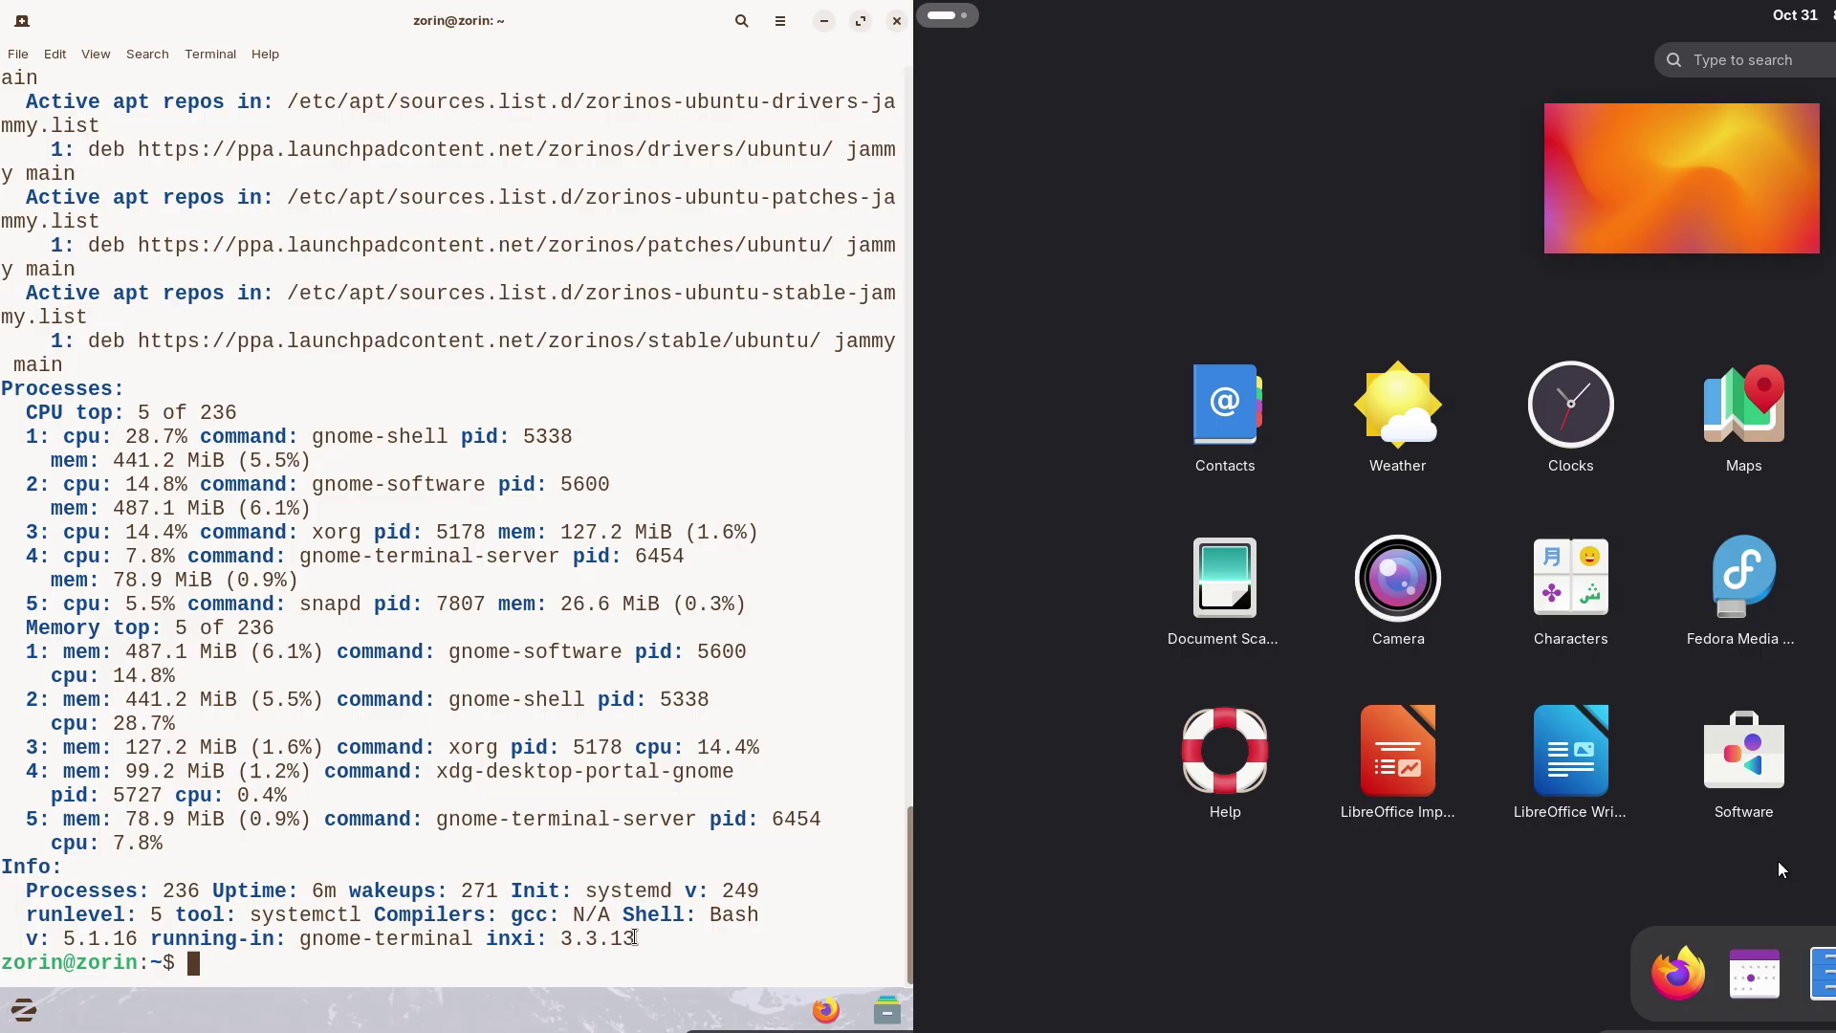
pyautogui.moveTo(635, 940); pyautogui.dragTo(4, 864)
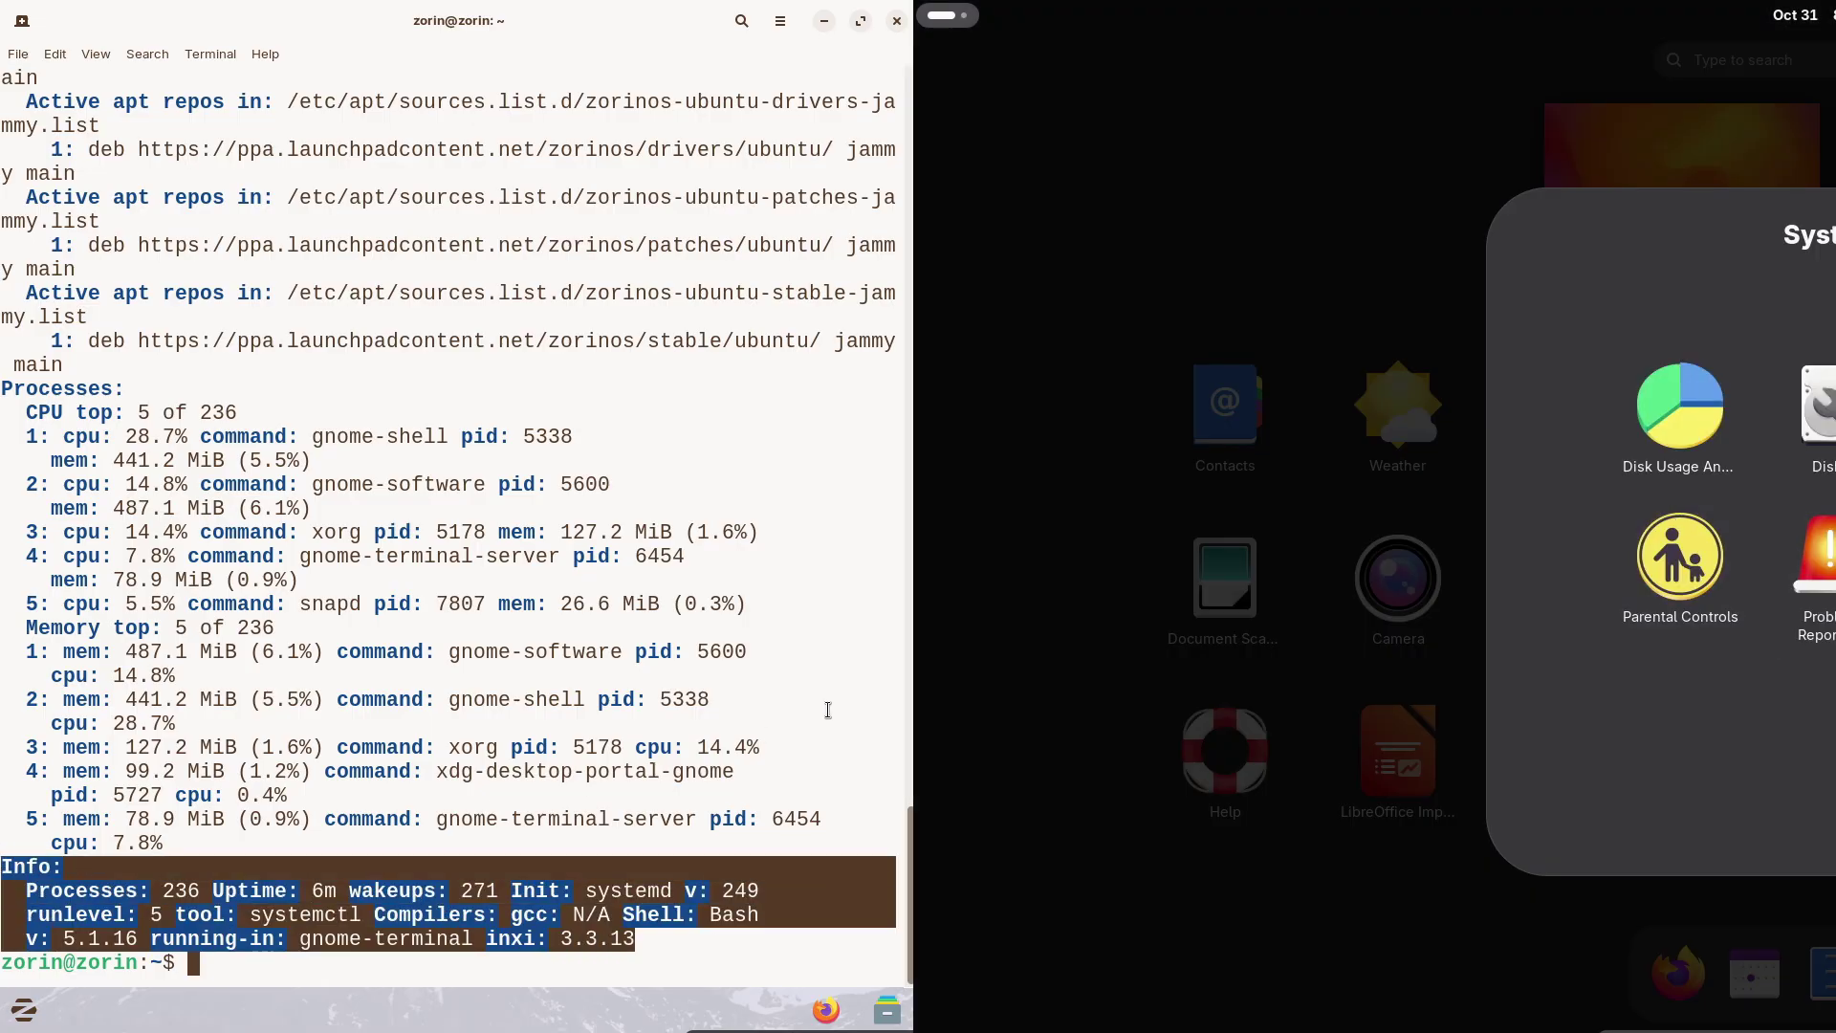
pyautogui.press('super')
pyautogui.moveTo(908, 836); pyautogui.dragTo(895, 329)
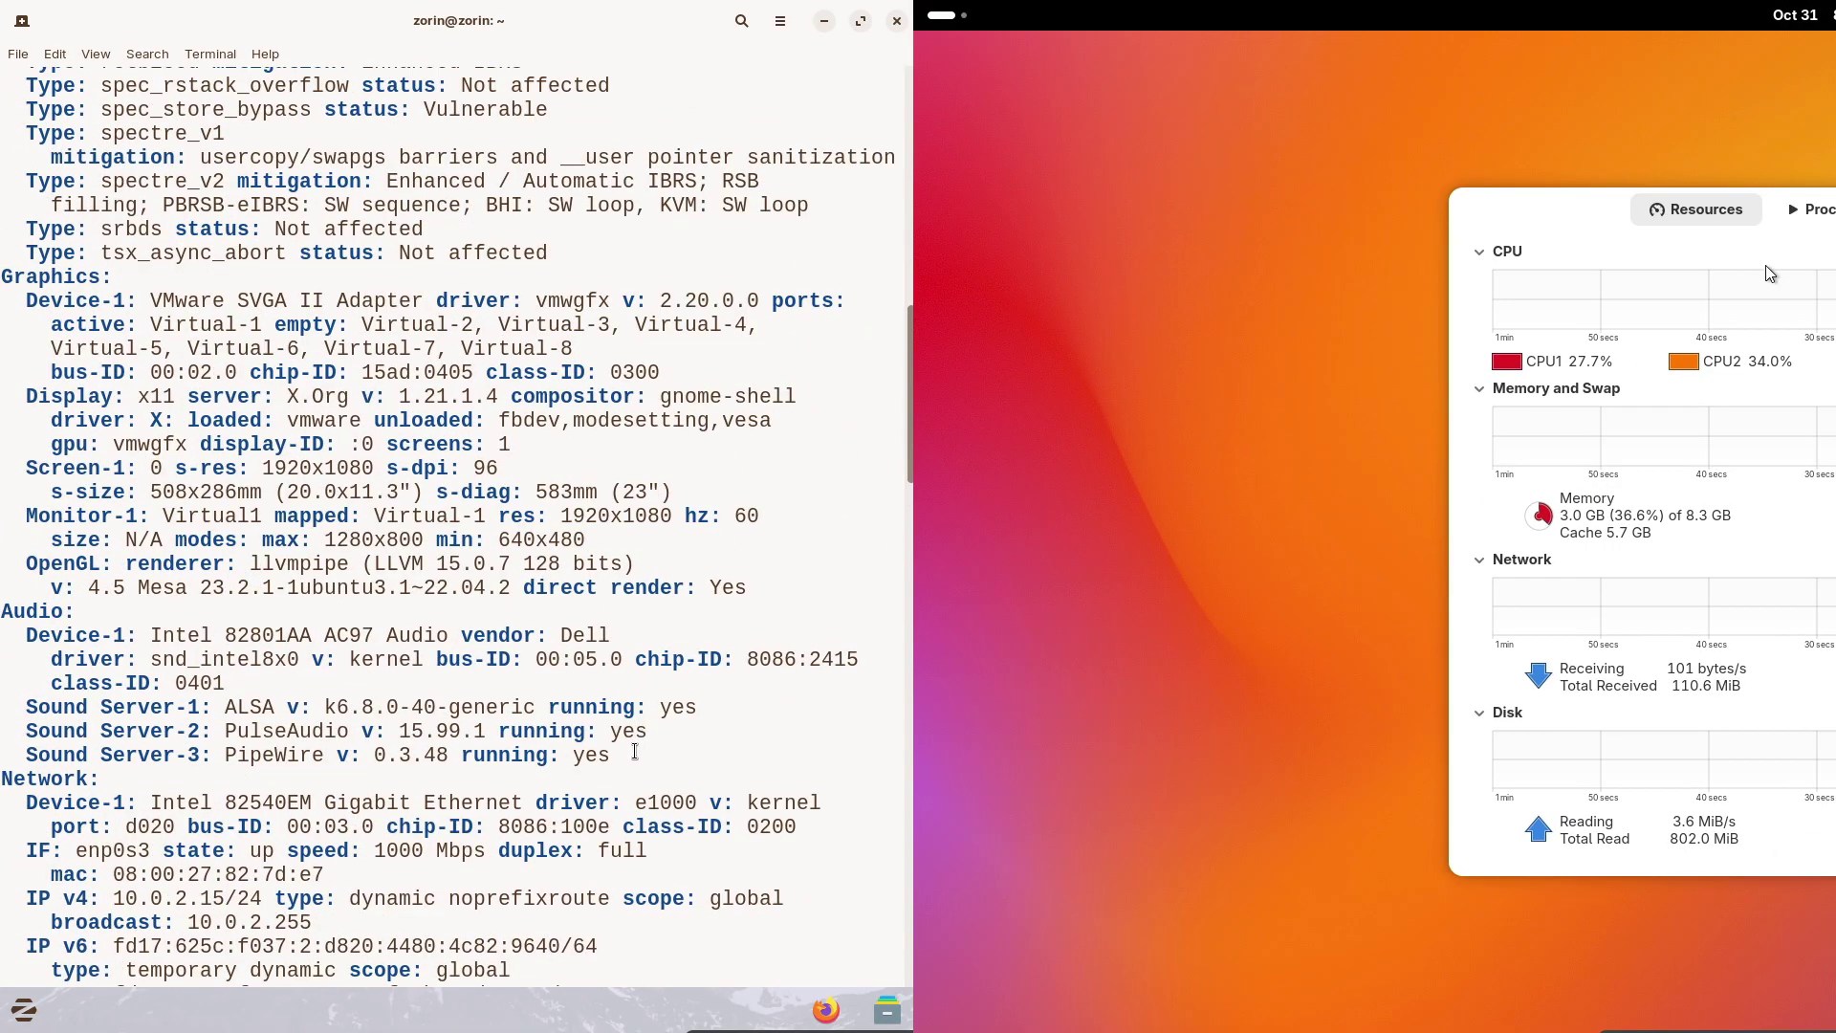
# Highlight the Audio section of Zorin's inxi output, and collapse the Disk and Network graphs in Fedora's System Monitor
pyautogui.moveTo(634, 752); pyautogui.dragTo(4, 609)
pyautogui.click(971, 790)
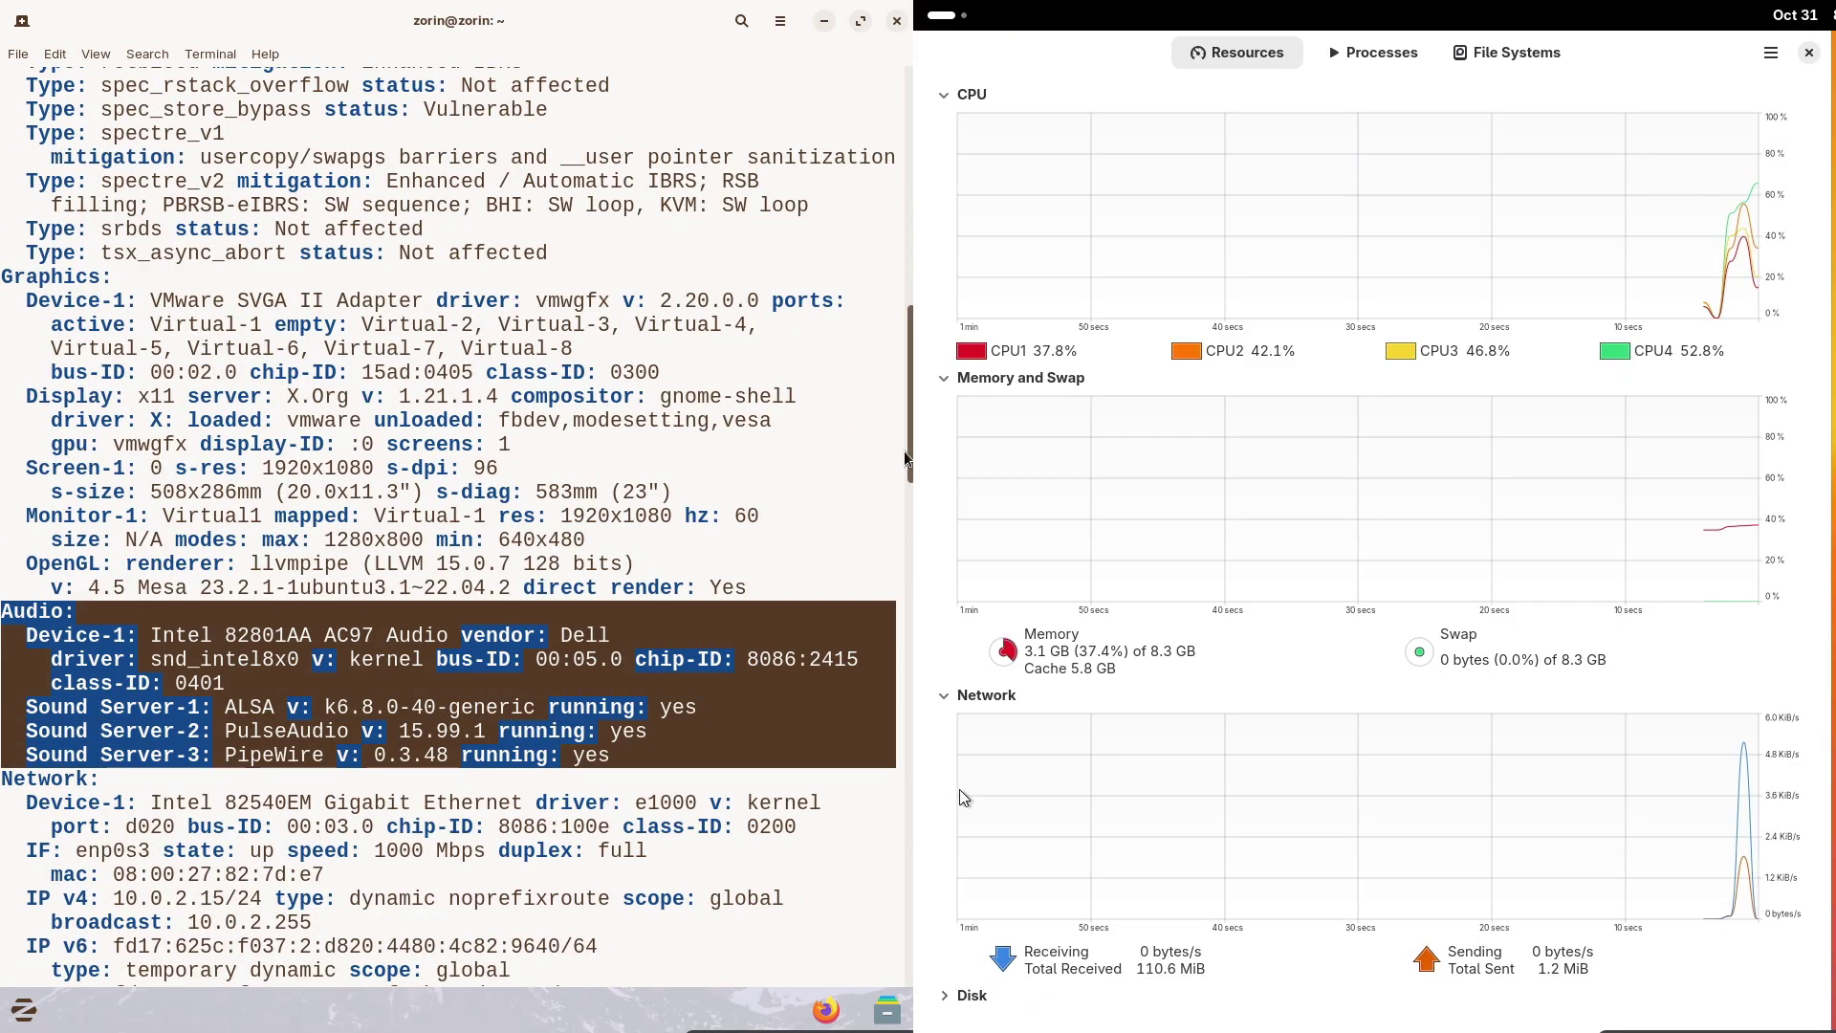
pyautogui.moveTo(906, 450); pyautogui.dragTo(906, 411)
pyautogui.click(948, 697)
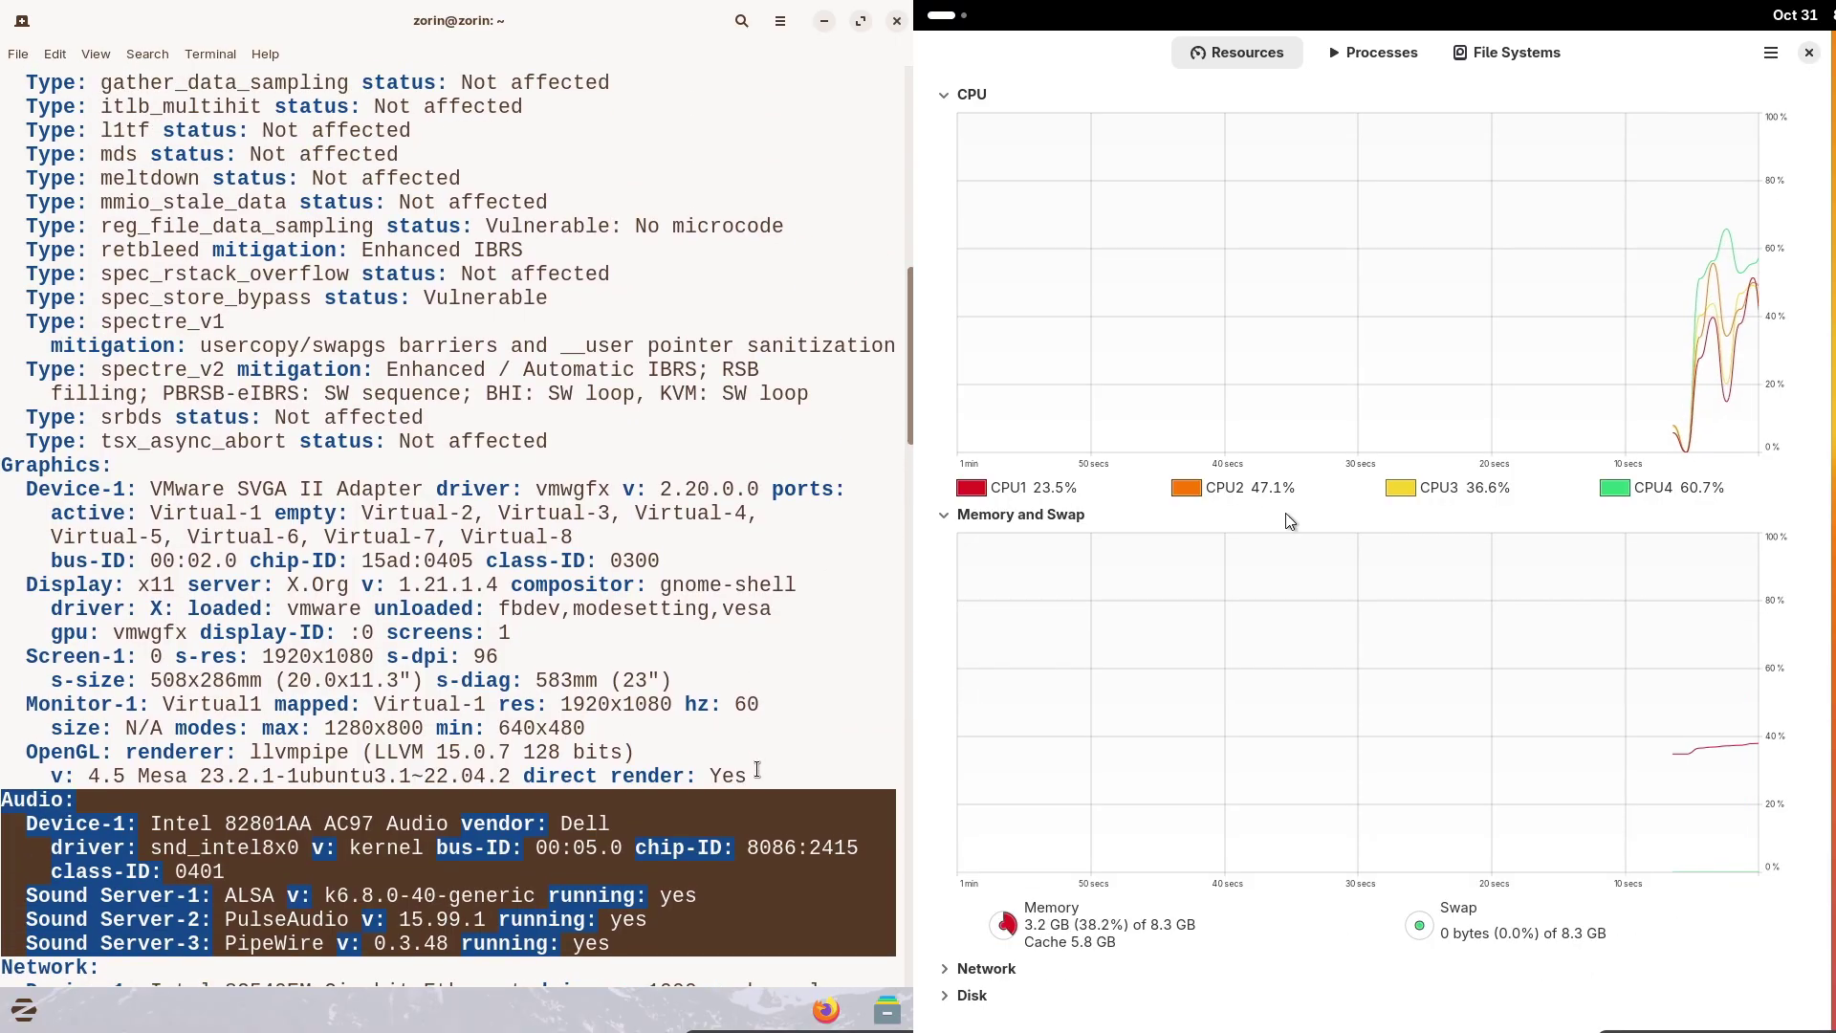
# Highlight the Graphics and System sections of Zorin's inxi output, and view and close System Monitor's About information in Fedora
pyautogui.moveTo(756, 774); pyautogui.dragTo(493, 652)
pyautogui.click(1769, 57)
pyautogui.click(1717, 239)
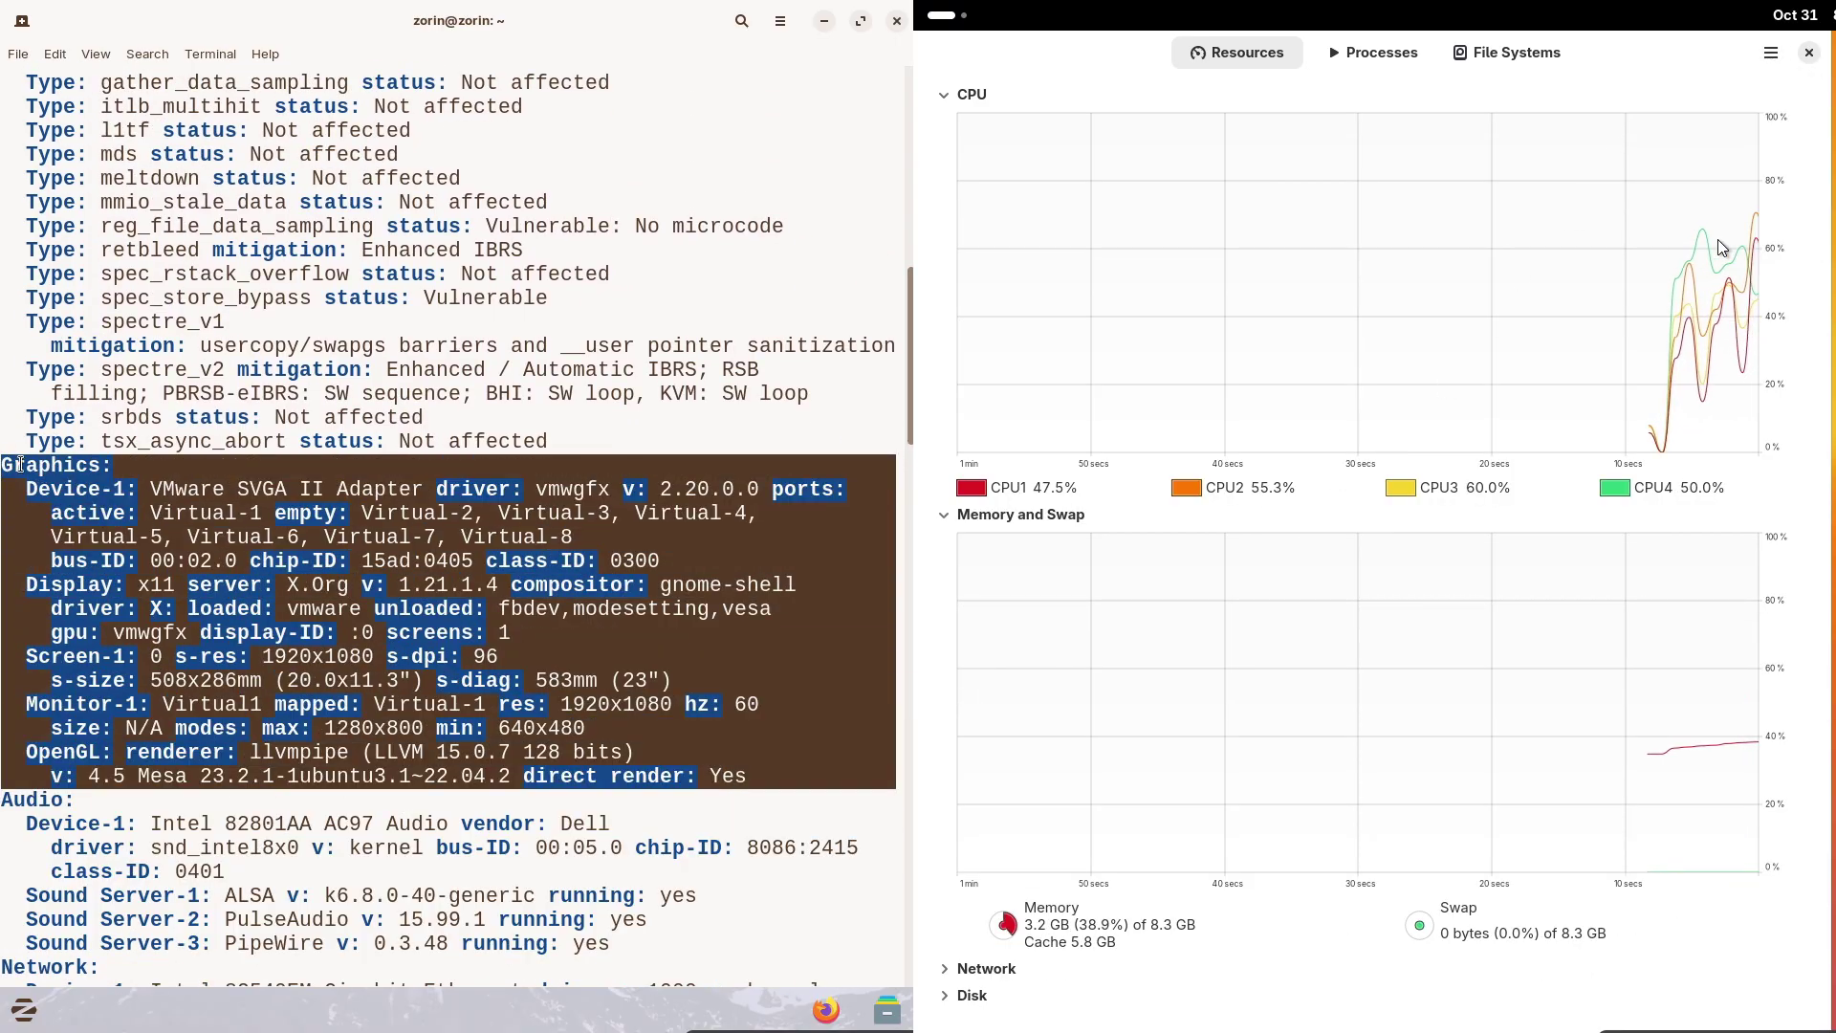
pyautogui.moveTo(909, 363); pyautogui.dragTo(902, 167)
pyautogui.moveTo(673, 227); pyautogui.dragTo(1, 77)
pyautogui.click(1521, 226)
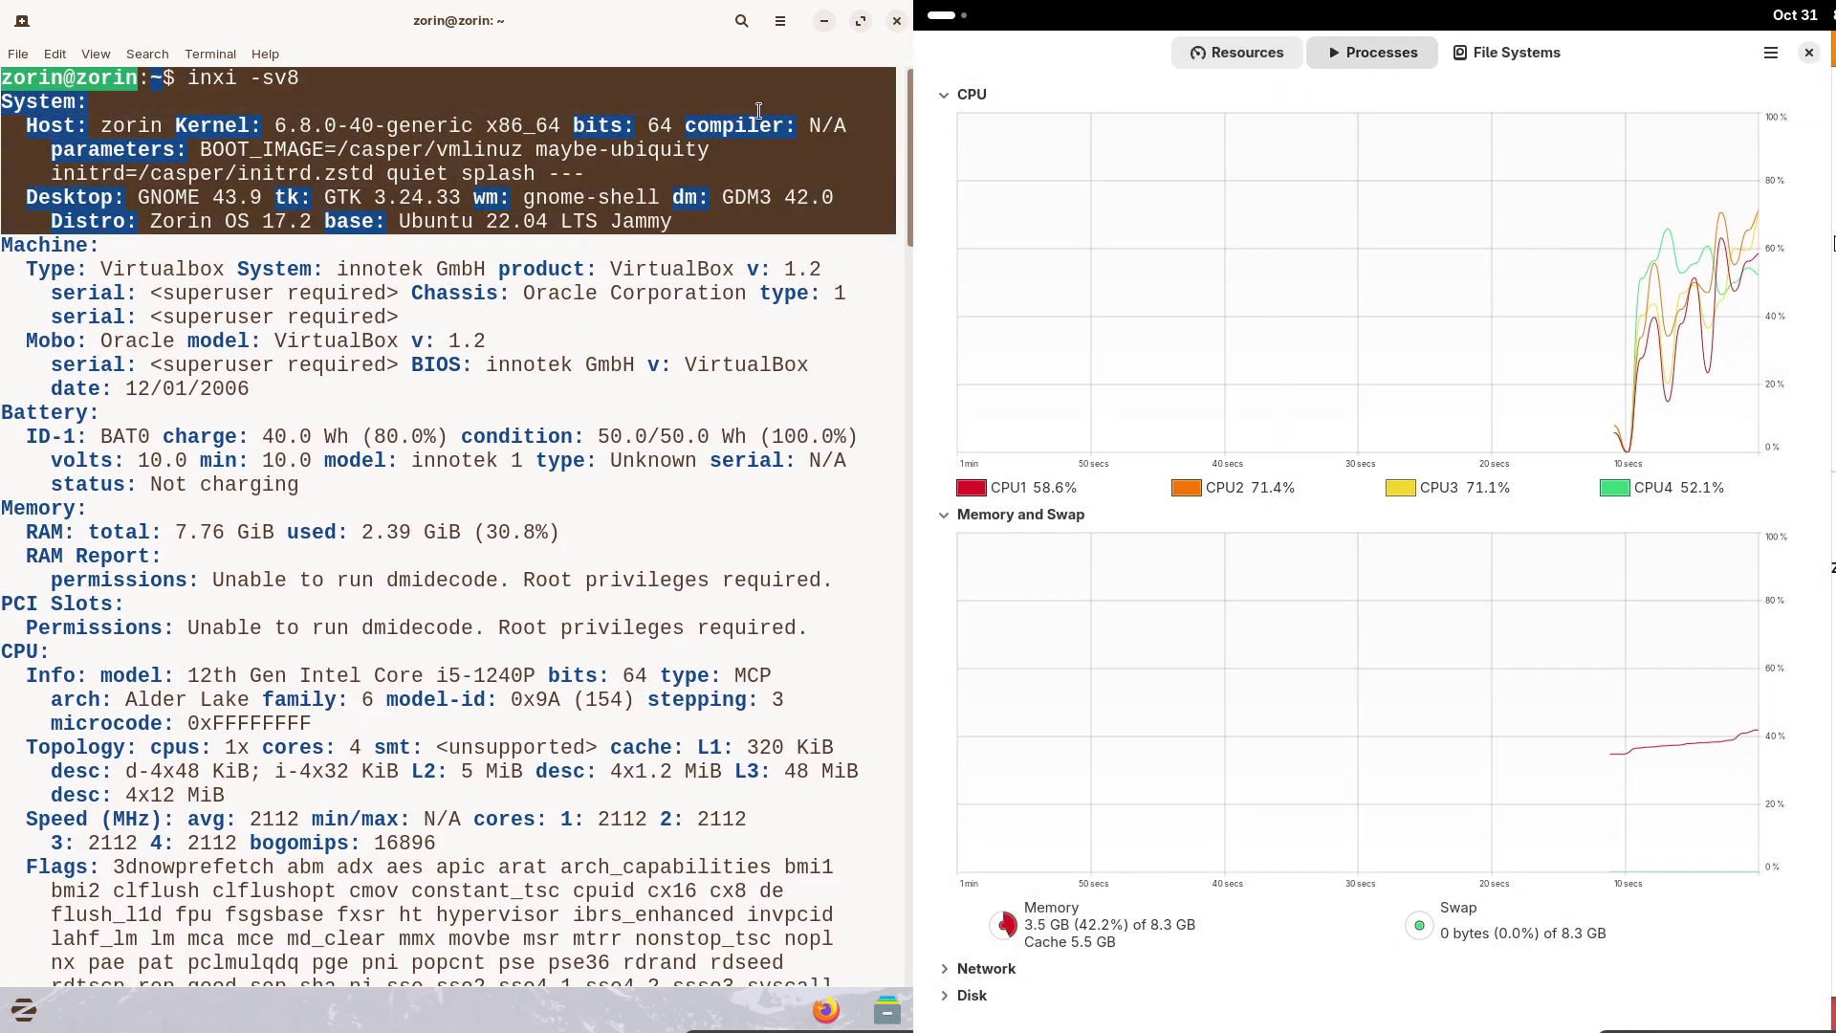
# Look through the process list in Fedora's System Monitor and close the Zorin terminal
pyautogui.click(743, 352)
pyautogui.scroll(-16, 1827, 623)
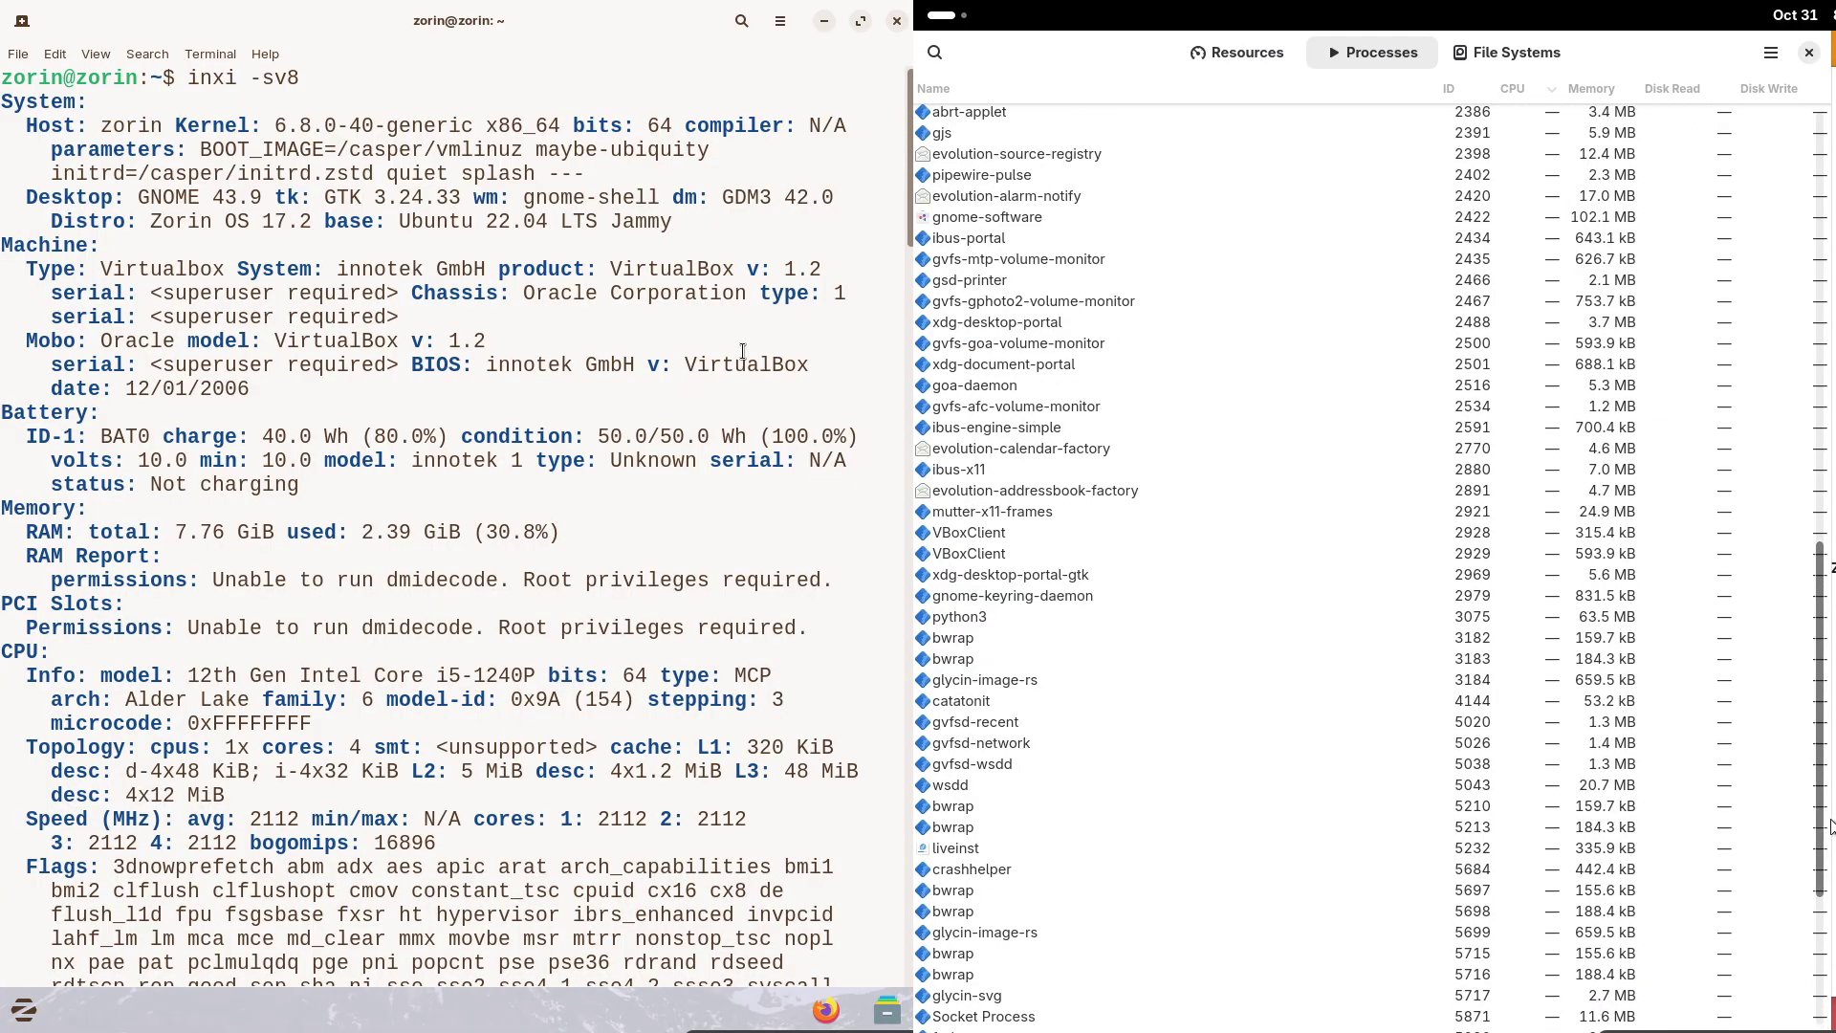
pyautogui.click(896, 21)
pyautogui.scroll(8, 1764, 248)
pyautogui.scroll(8, 1756, 227)
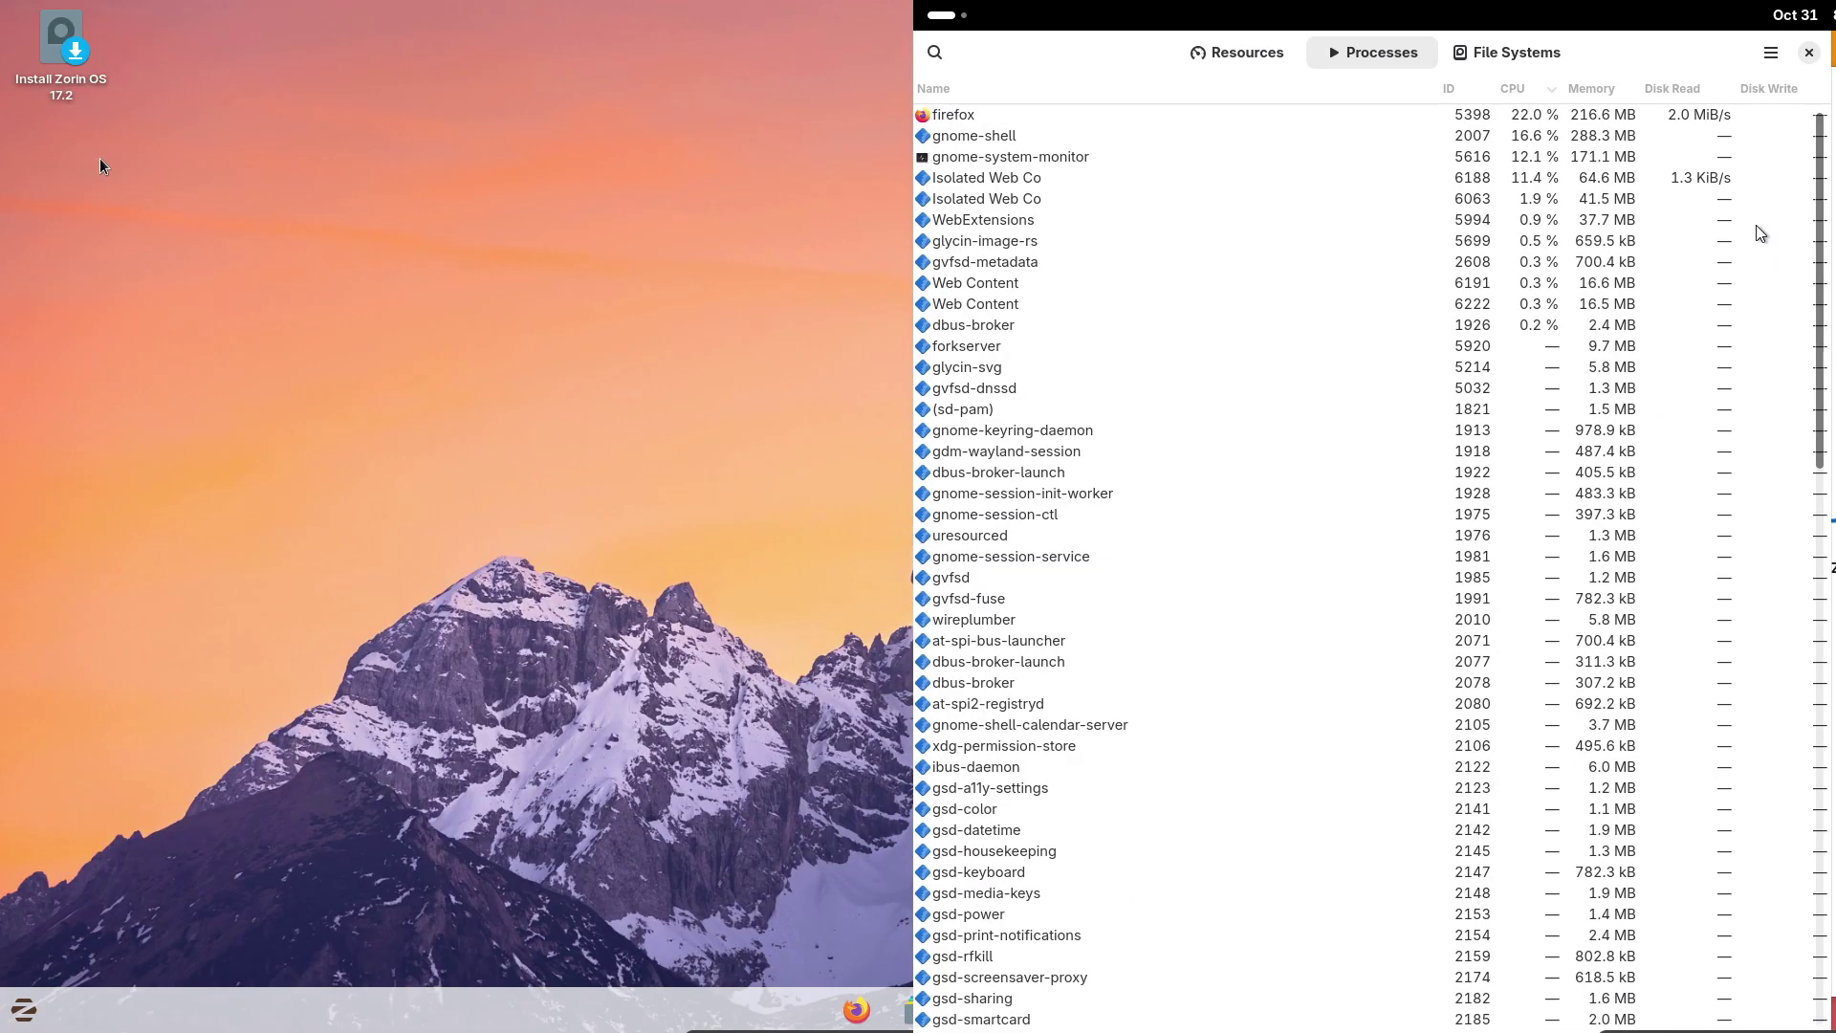
# View the file systems and About information in Fedora's System Monitor before closing it, and open Settings from the Zorin desktop
pyautogui.rightClick(78, 59)
pyautogui.click(1487, 67)
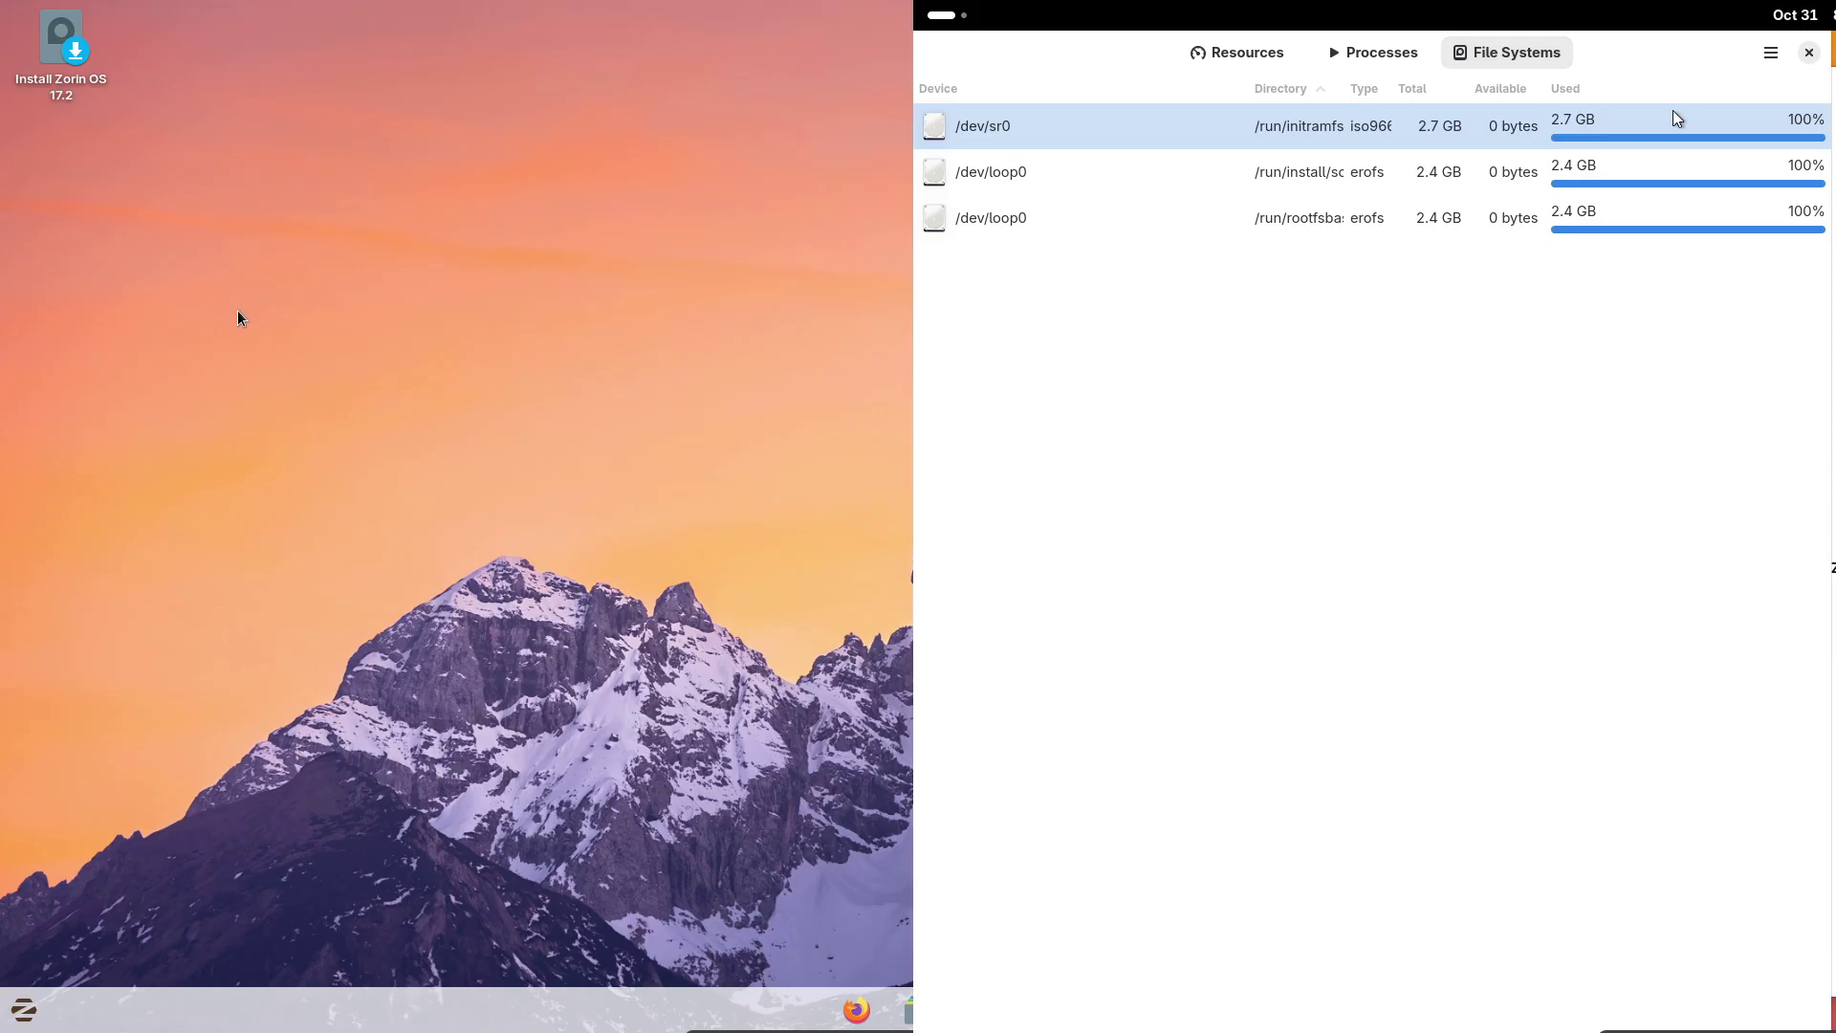
pyautogui.click(1769, 53)
pyautogui.rightClick(165, 416)
pyautogui.doubleClick(1721, 234)
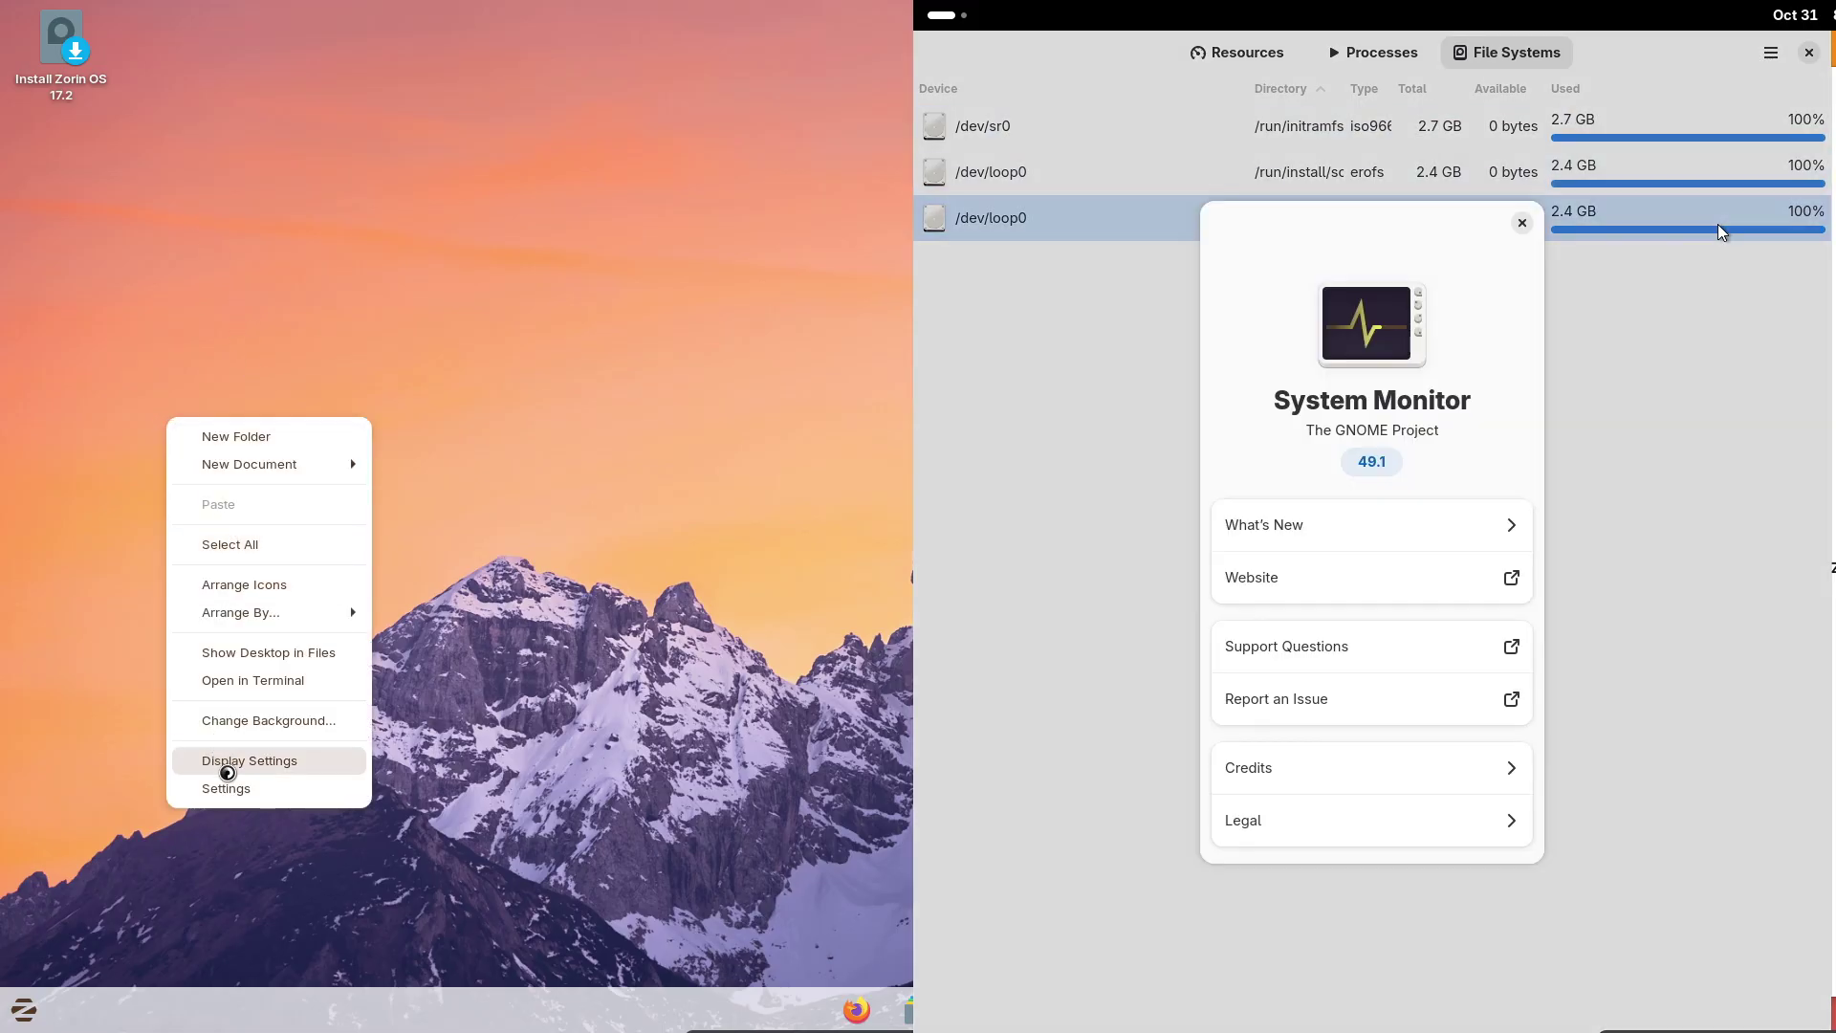
pyautogui.click(227, 779)
pyautogui.click(1521, 224)
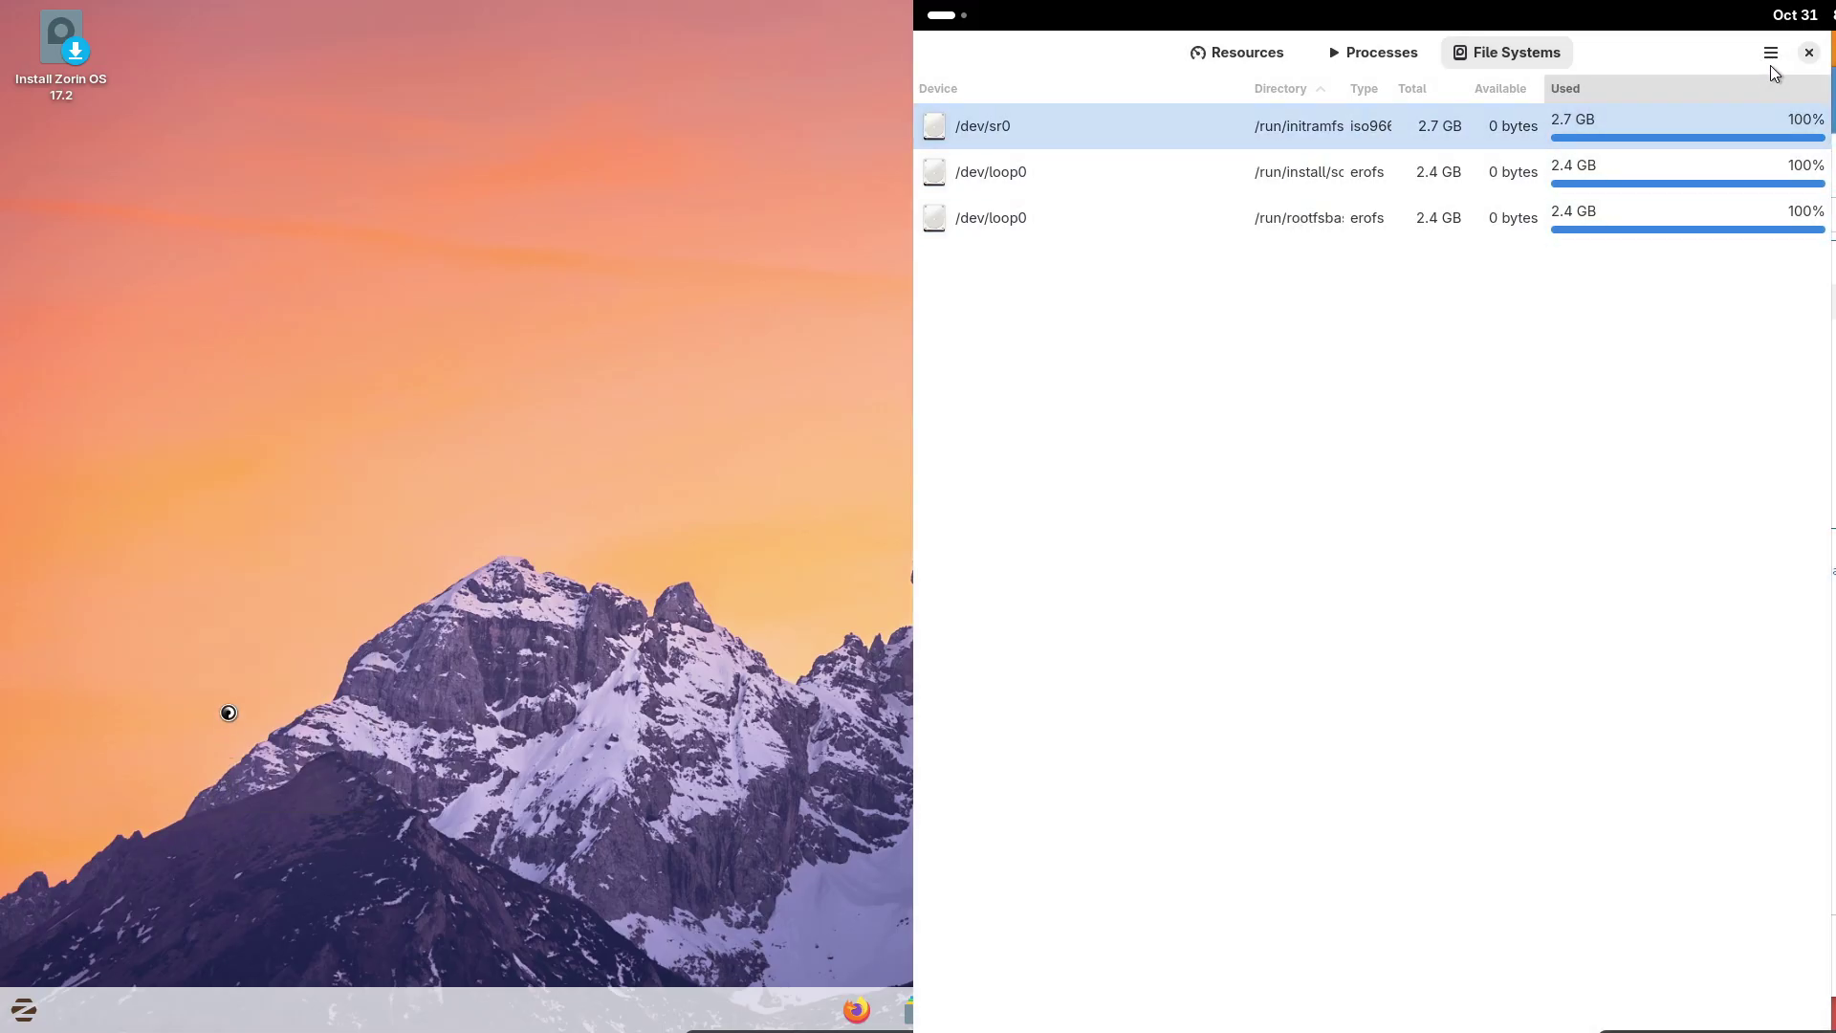
pyautogui.click(1808, 53)
# Move Zorin's Settings window and show its Background settings, and close the About dialog of the Fedora installer
pyautogui.moveTo(906, 191); pyautogui.dragTo(59, 254)
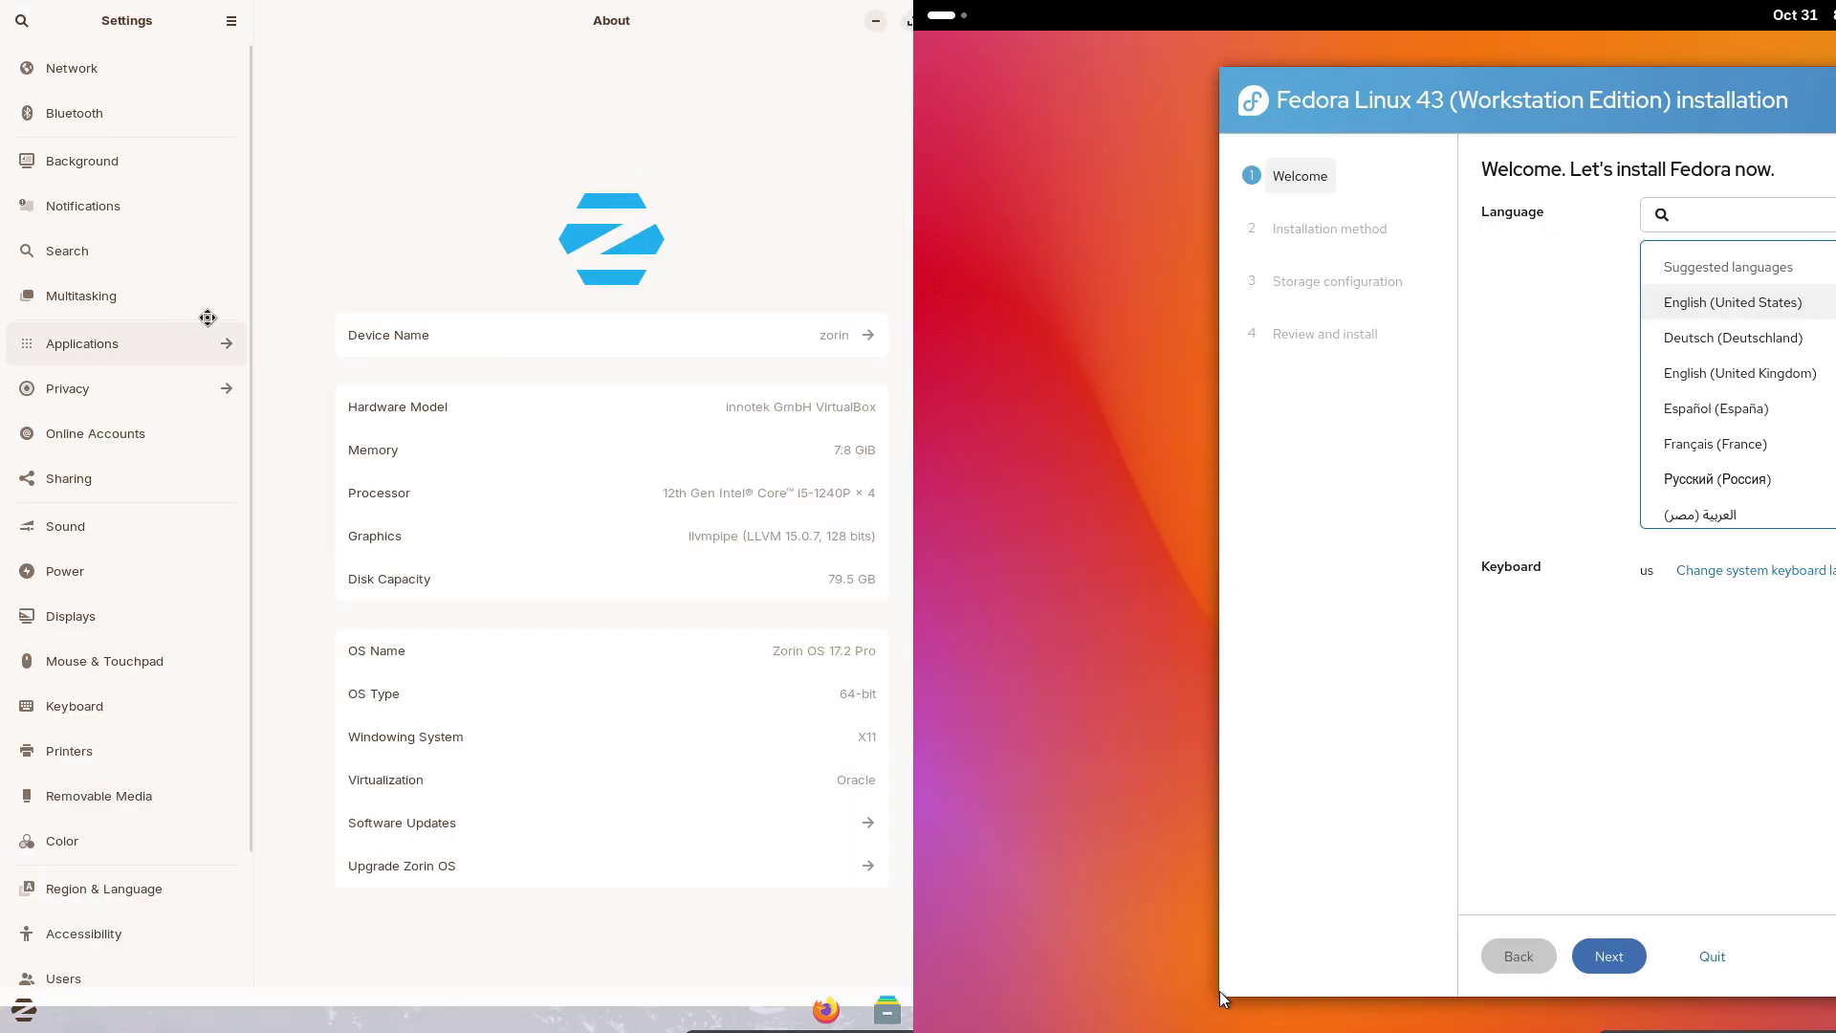
pyautogui.click(127, 181)
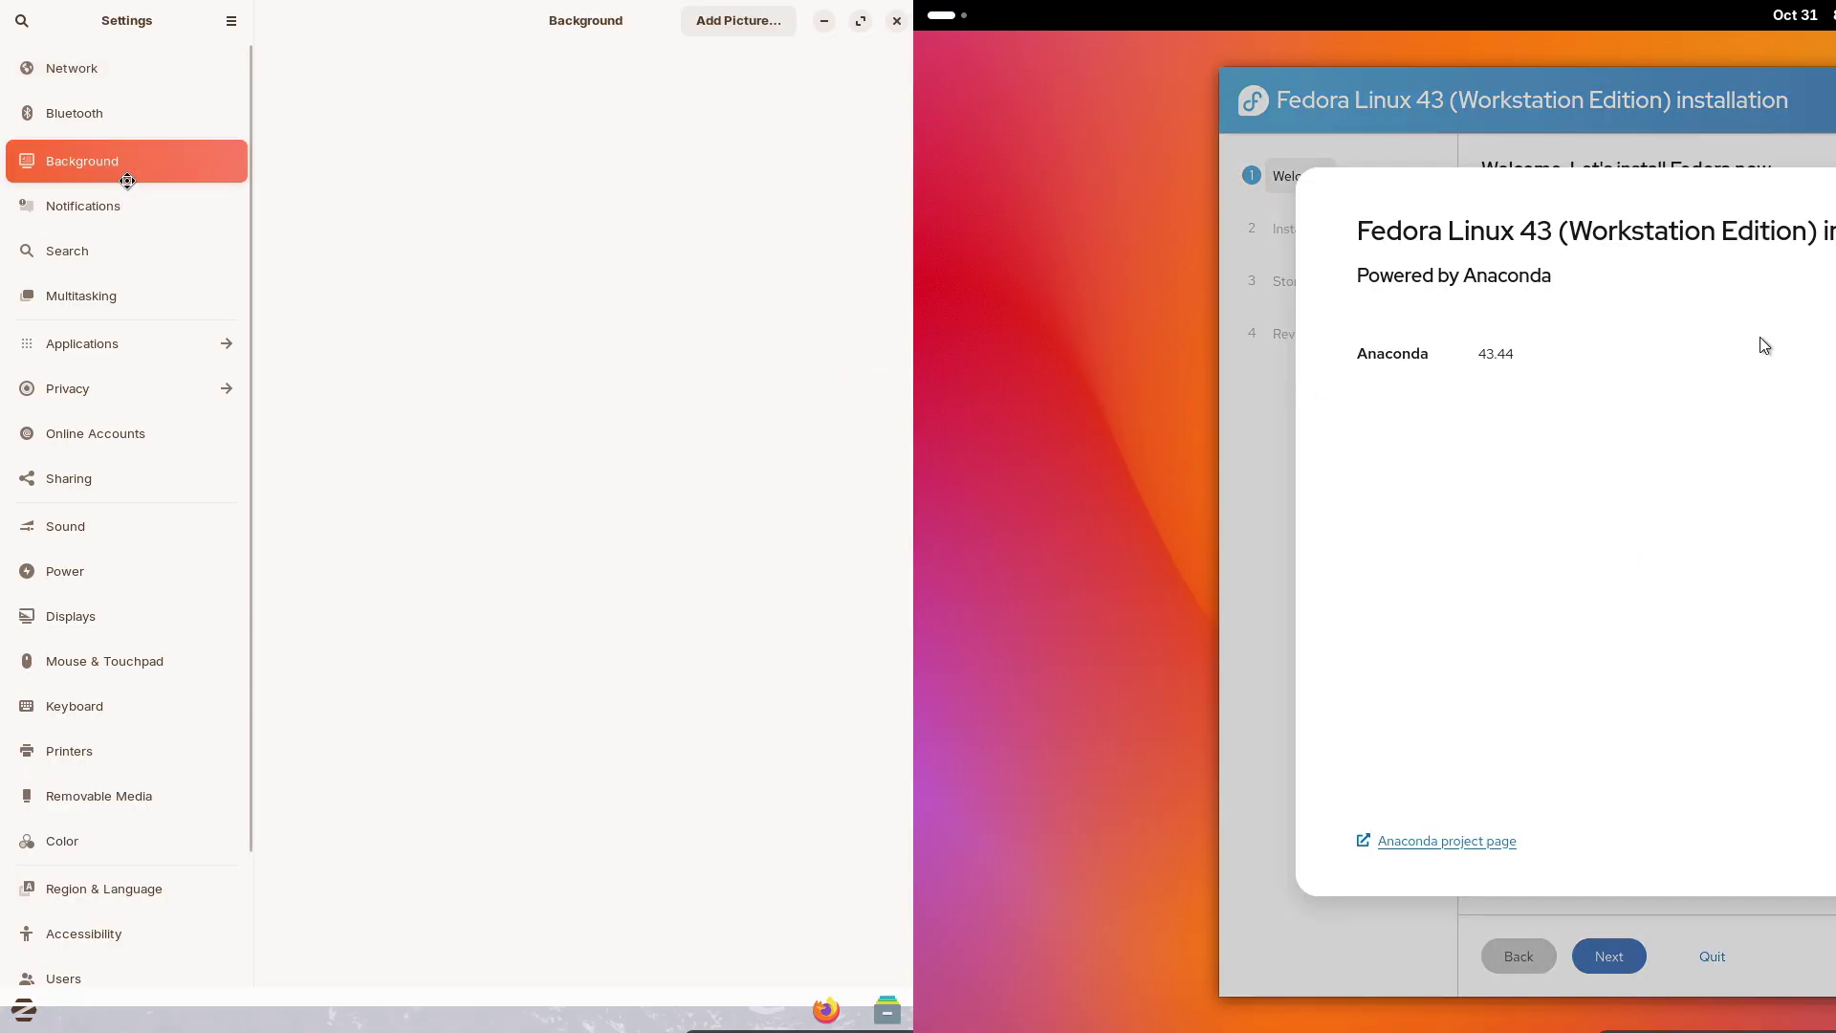
pyautogui.press('Escape')
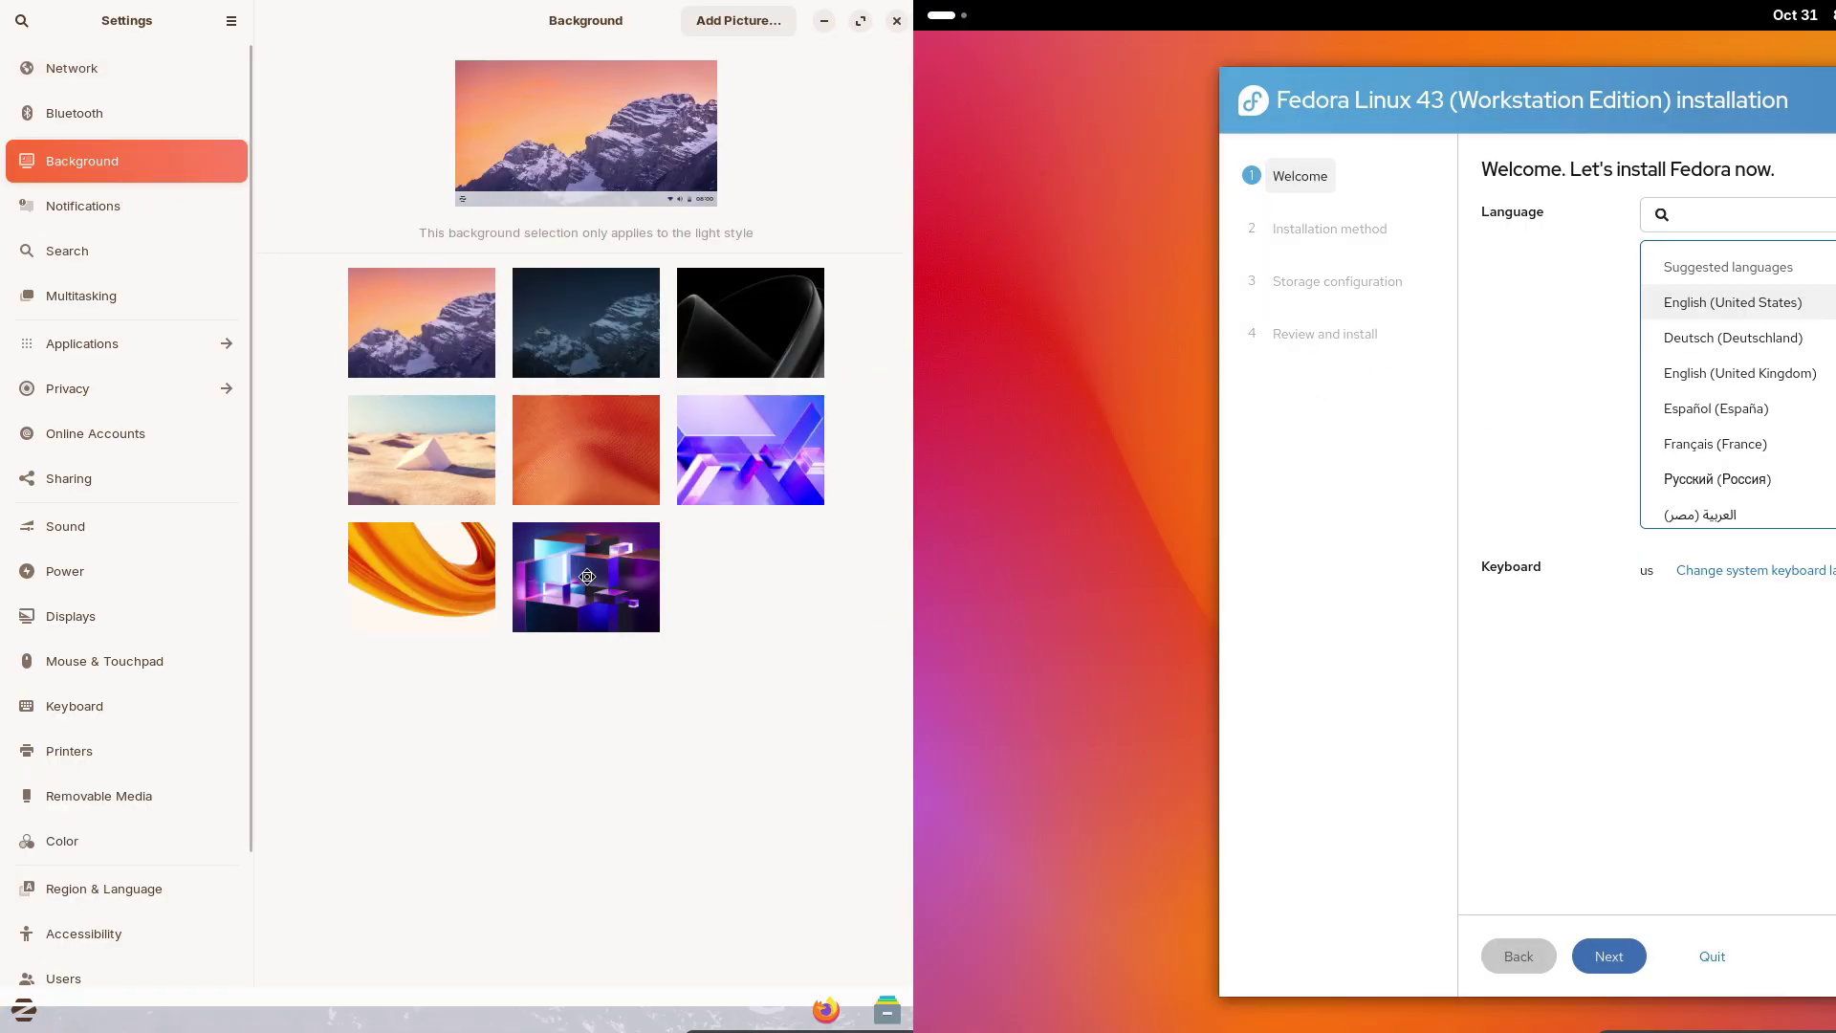
# Highlight the title of the Fedora installer and move the Zorin installer window into view
pyautogui.tripleClick(1671, 100)
pyautogui.rightClick(1241, 90)
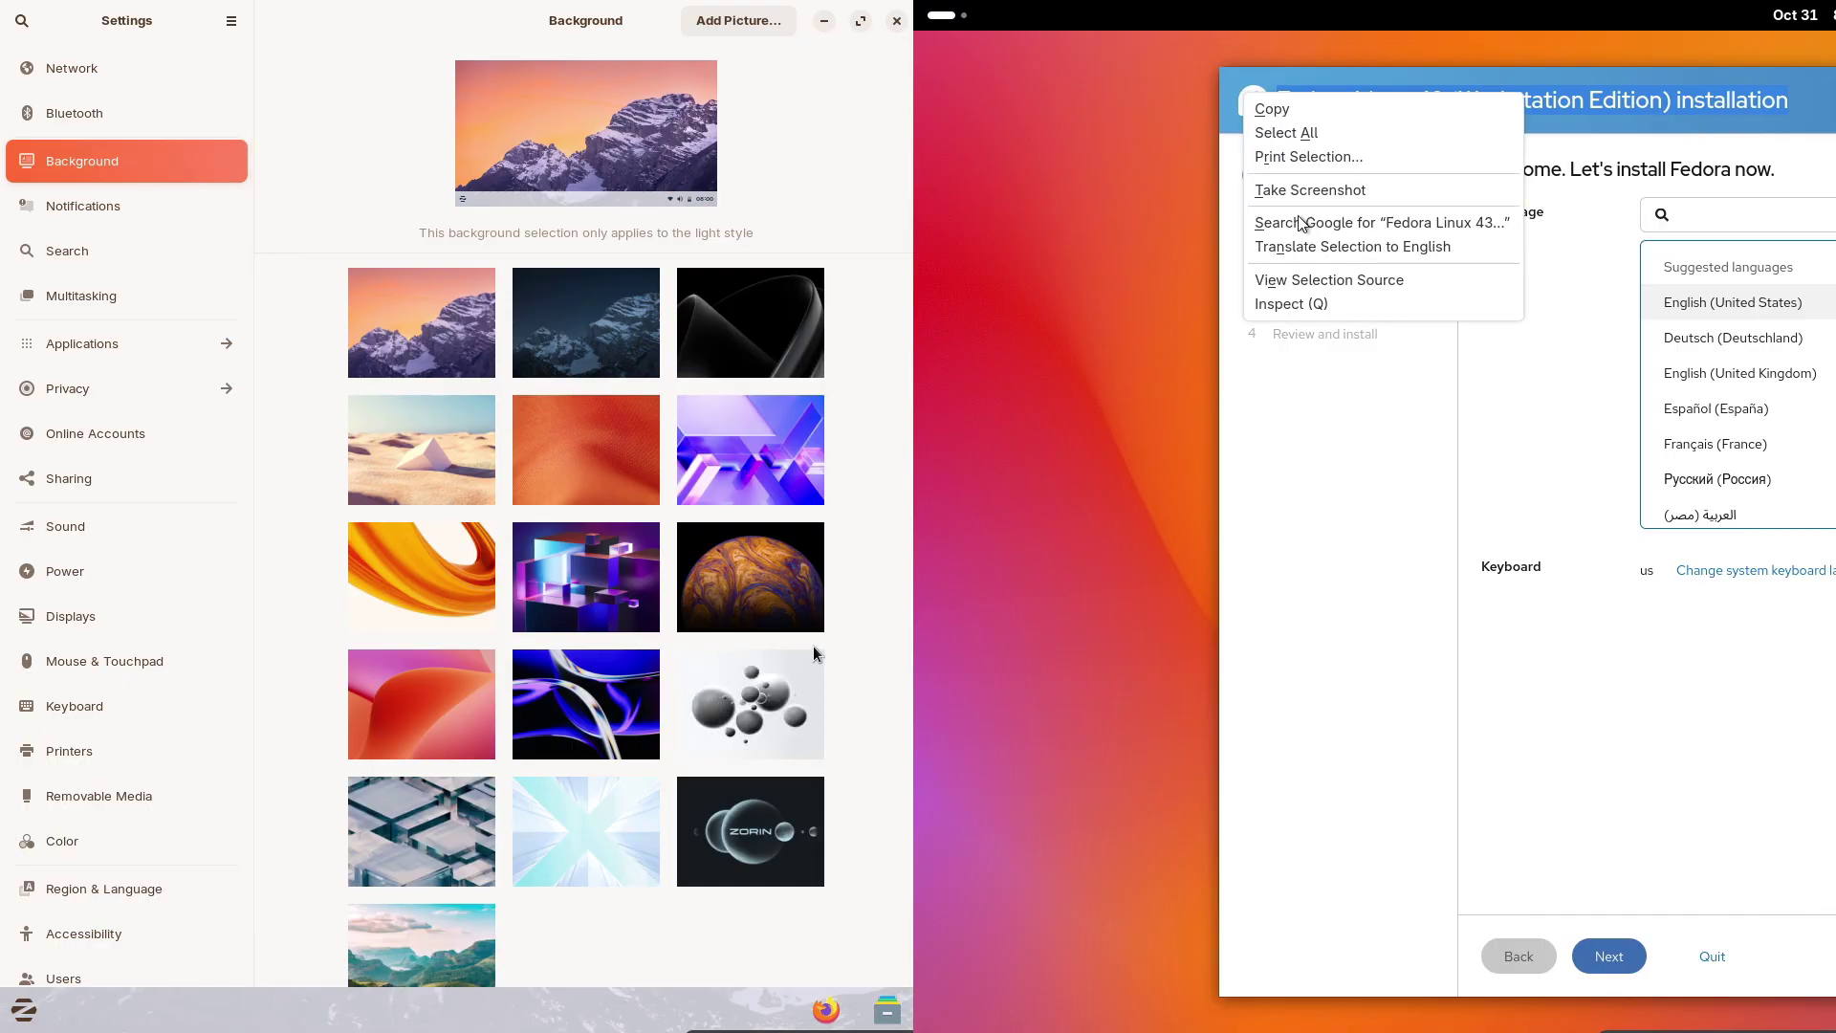
pyautogui.click(1432, 71)
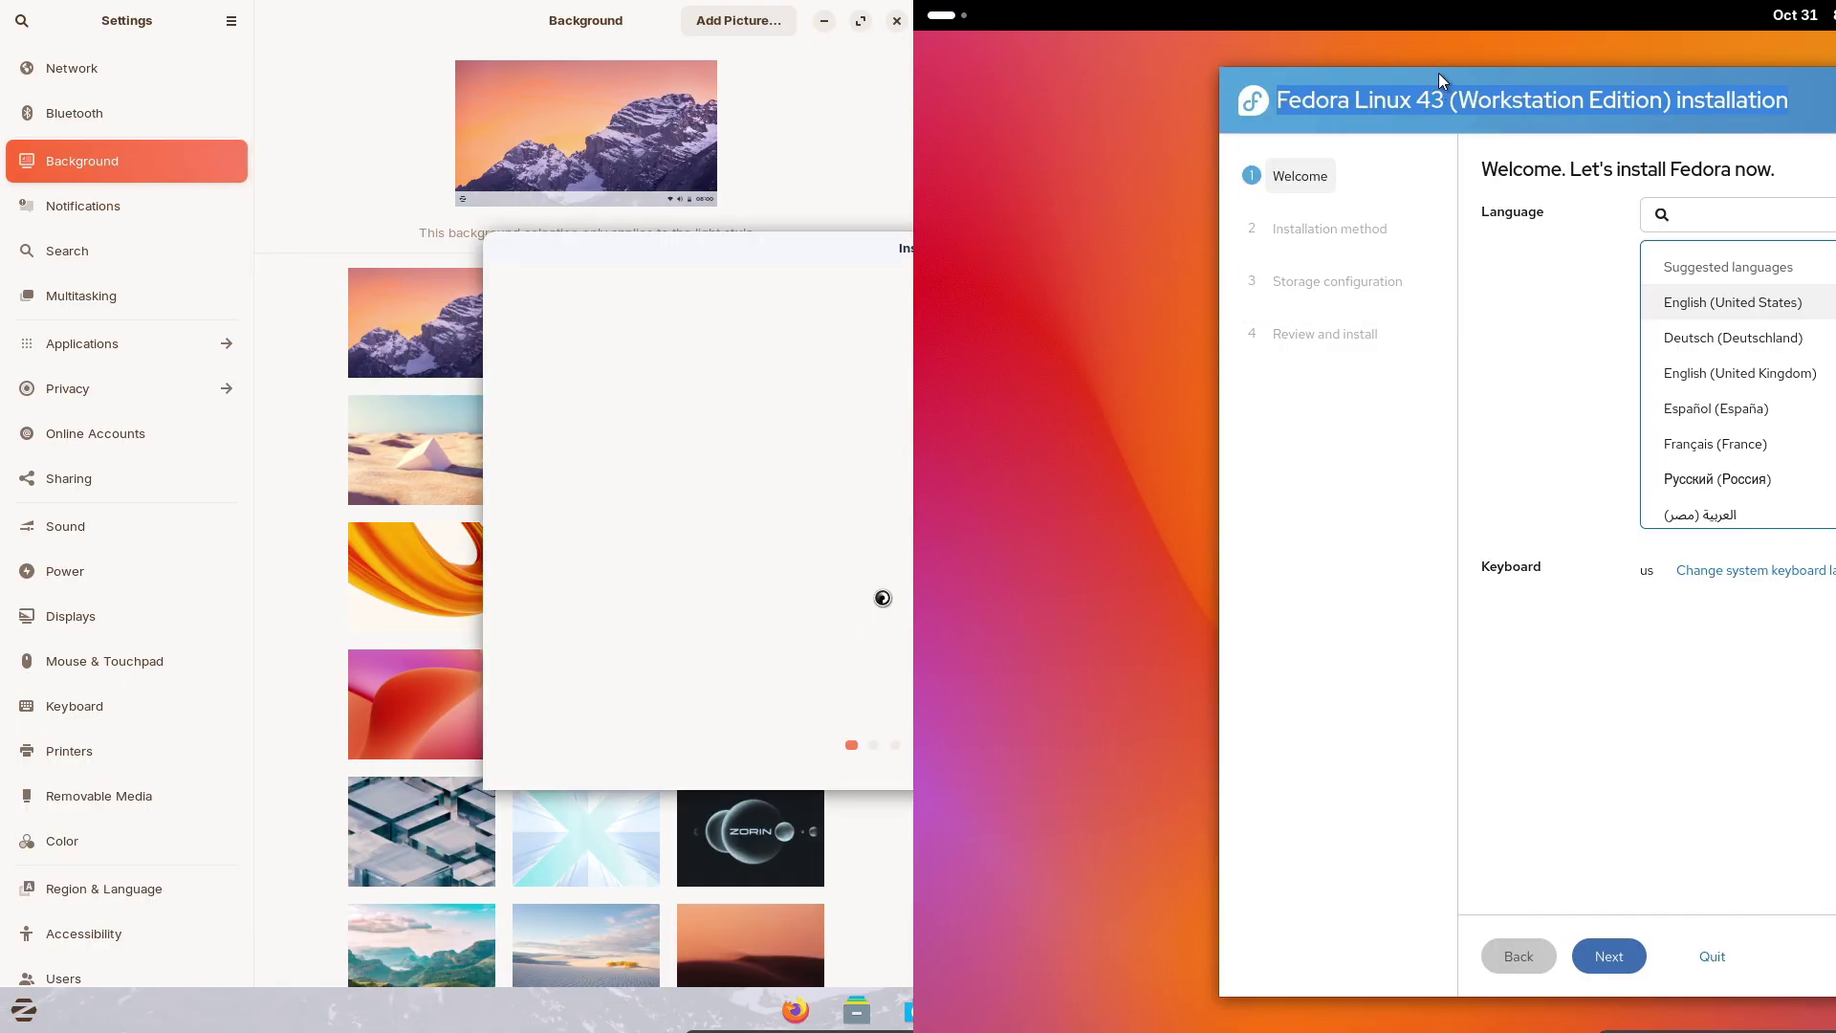
pyautogui.moveTo(1438, 75); pyautogui.dragTo(1192, 300)
pyautogui.moveTo(915, 249); pyautogui.dragTo(464, 282)
# Advance the Fedora installer to Storage configuration with Use entire disk, and set Zorin's background to the teal mountain valley picture
pyautogui.click(1608, 956)
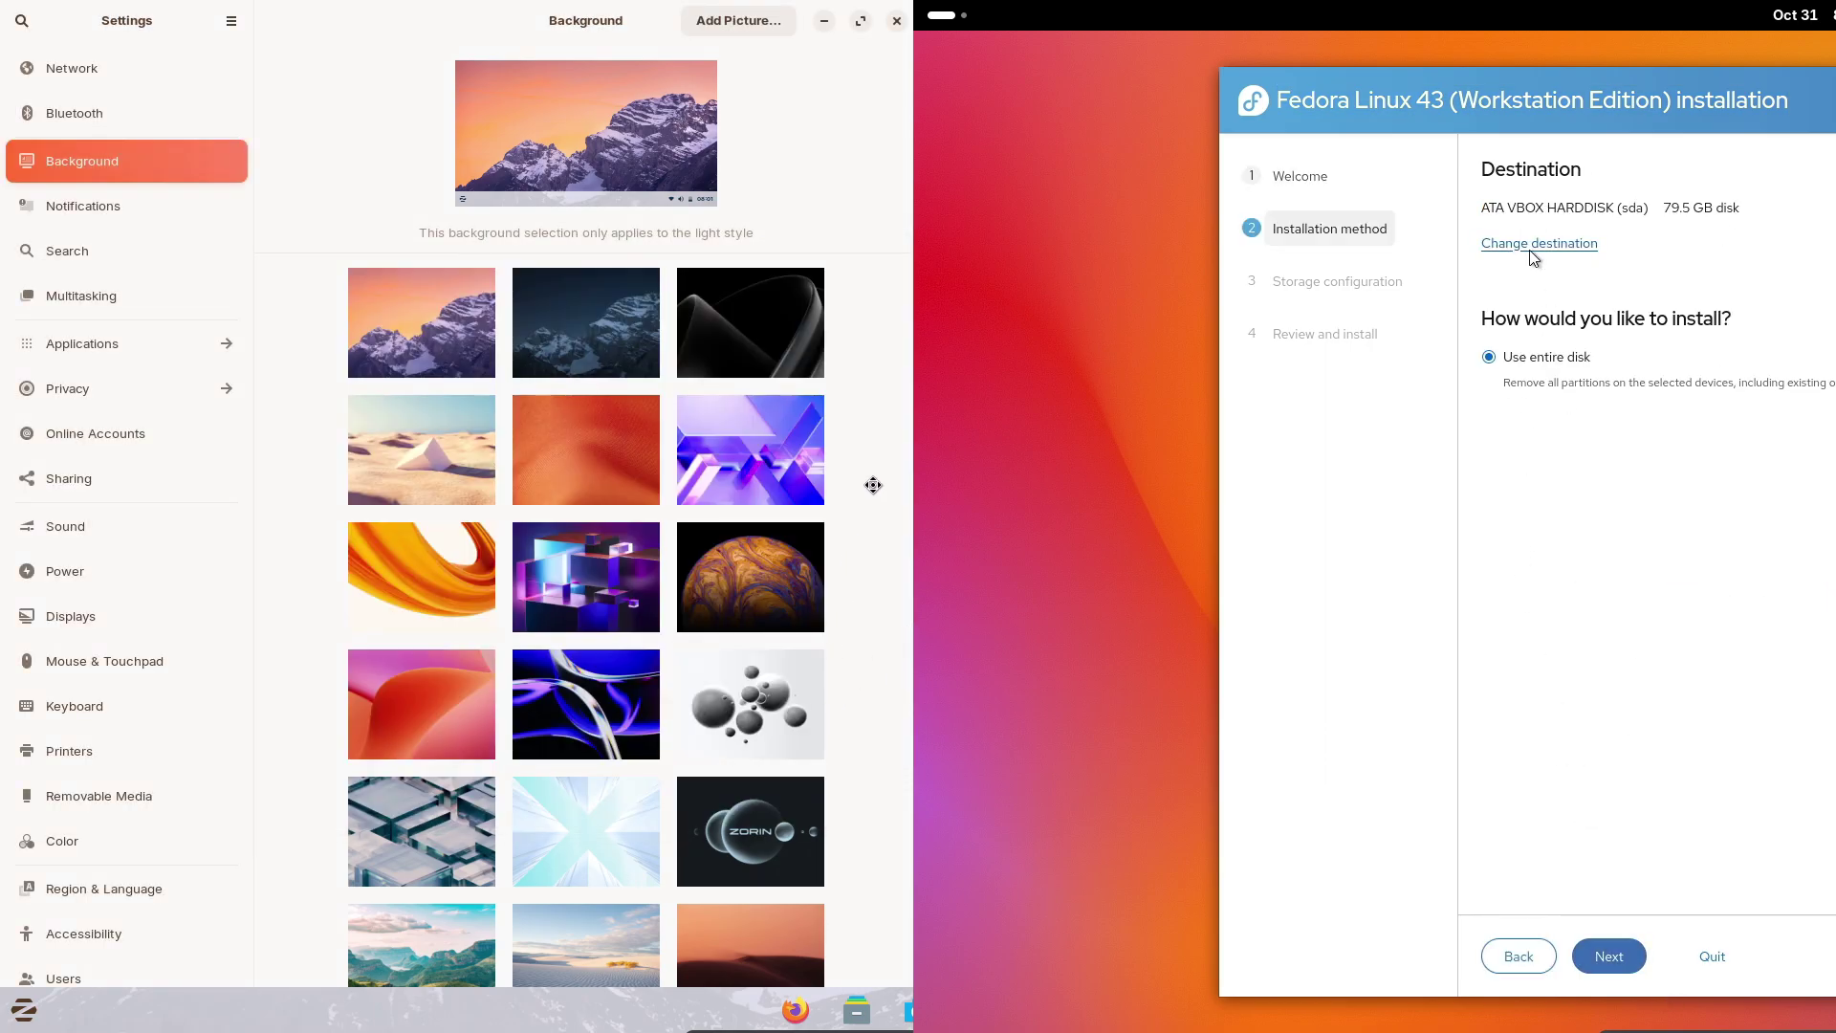
pyautogui.moveTo(910, 431); pyautogui.dragTo(886, 902)
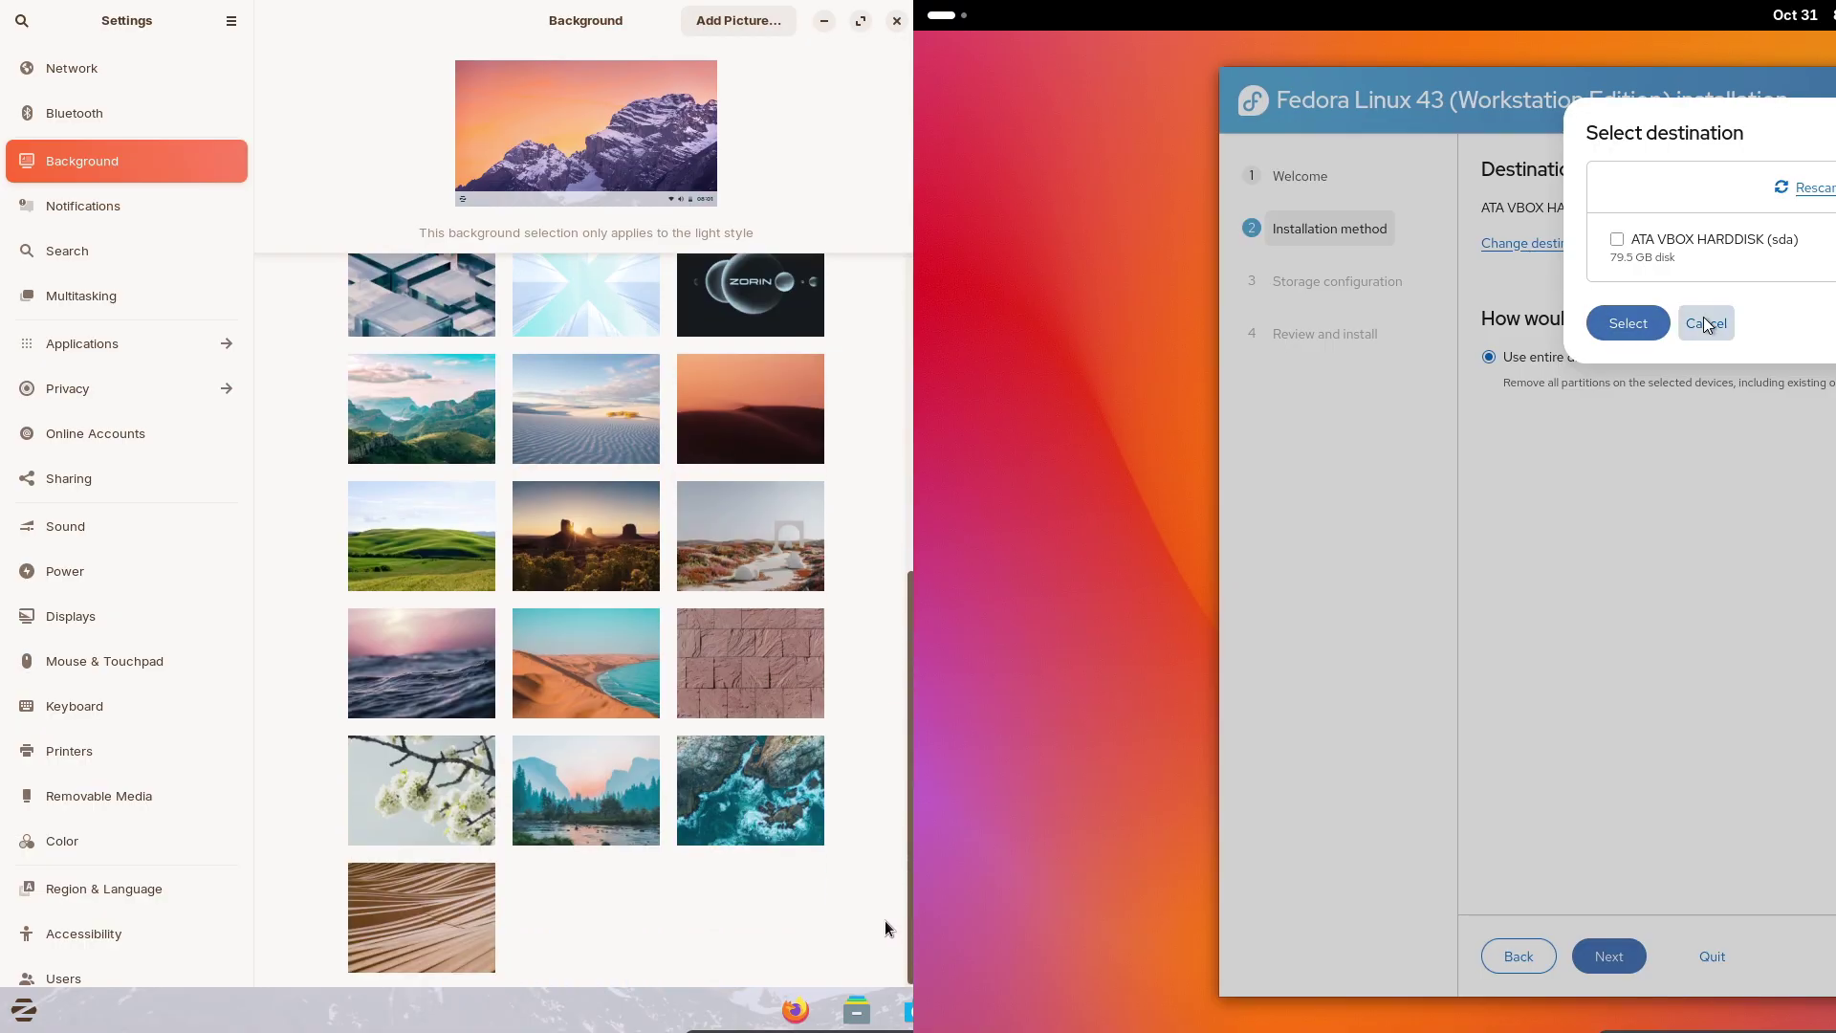
pyautogui.click(628, 786)
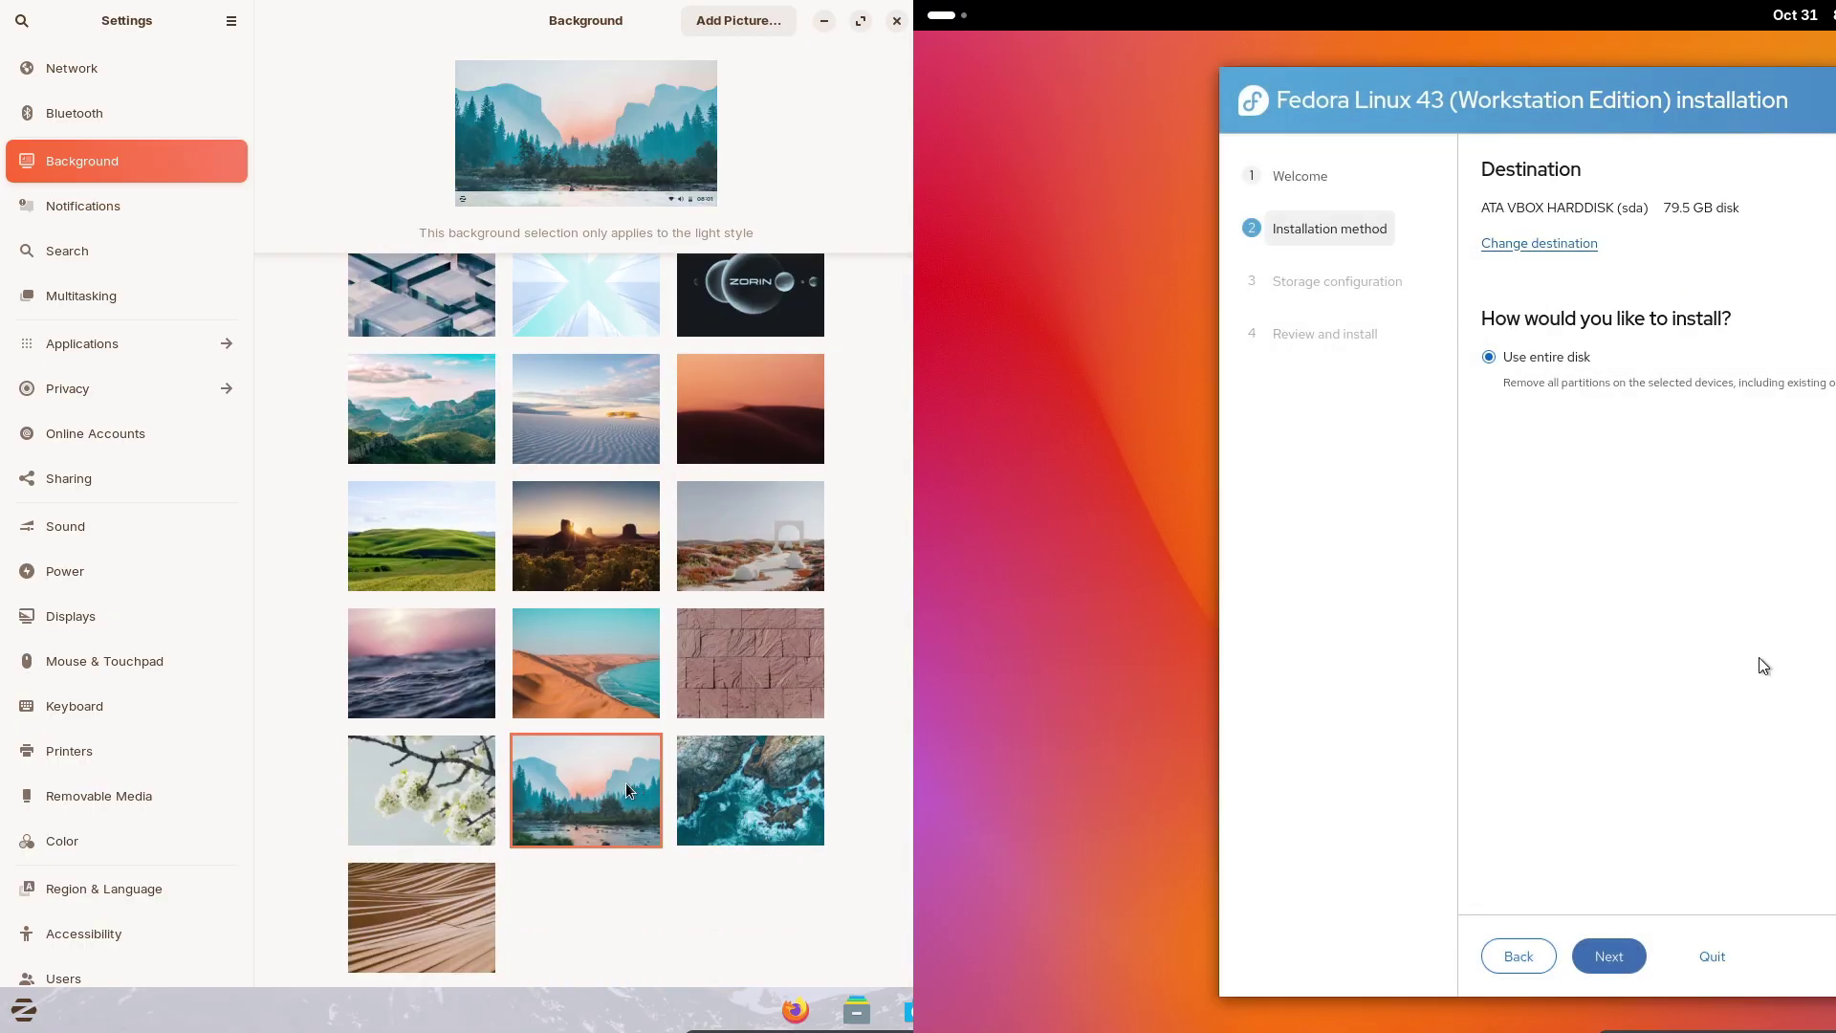
pyautogui.click(1608, 956)
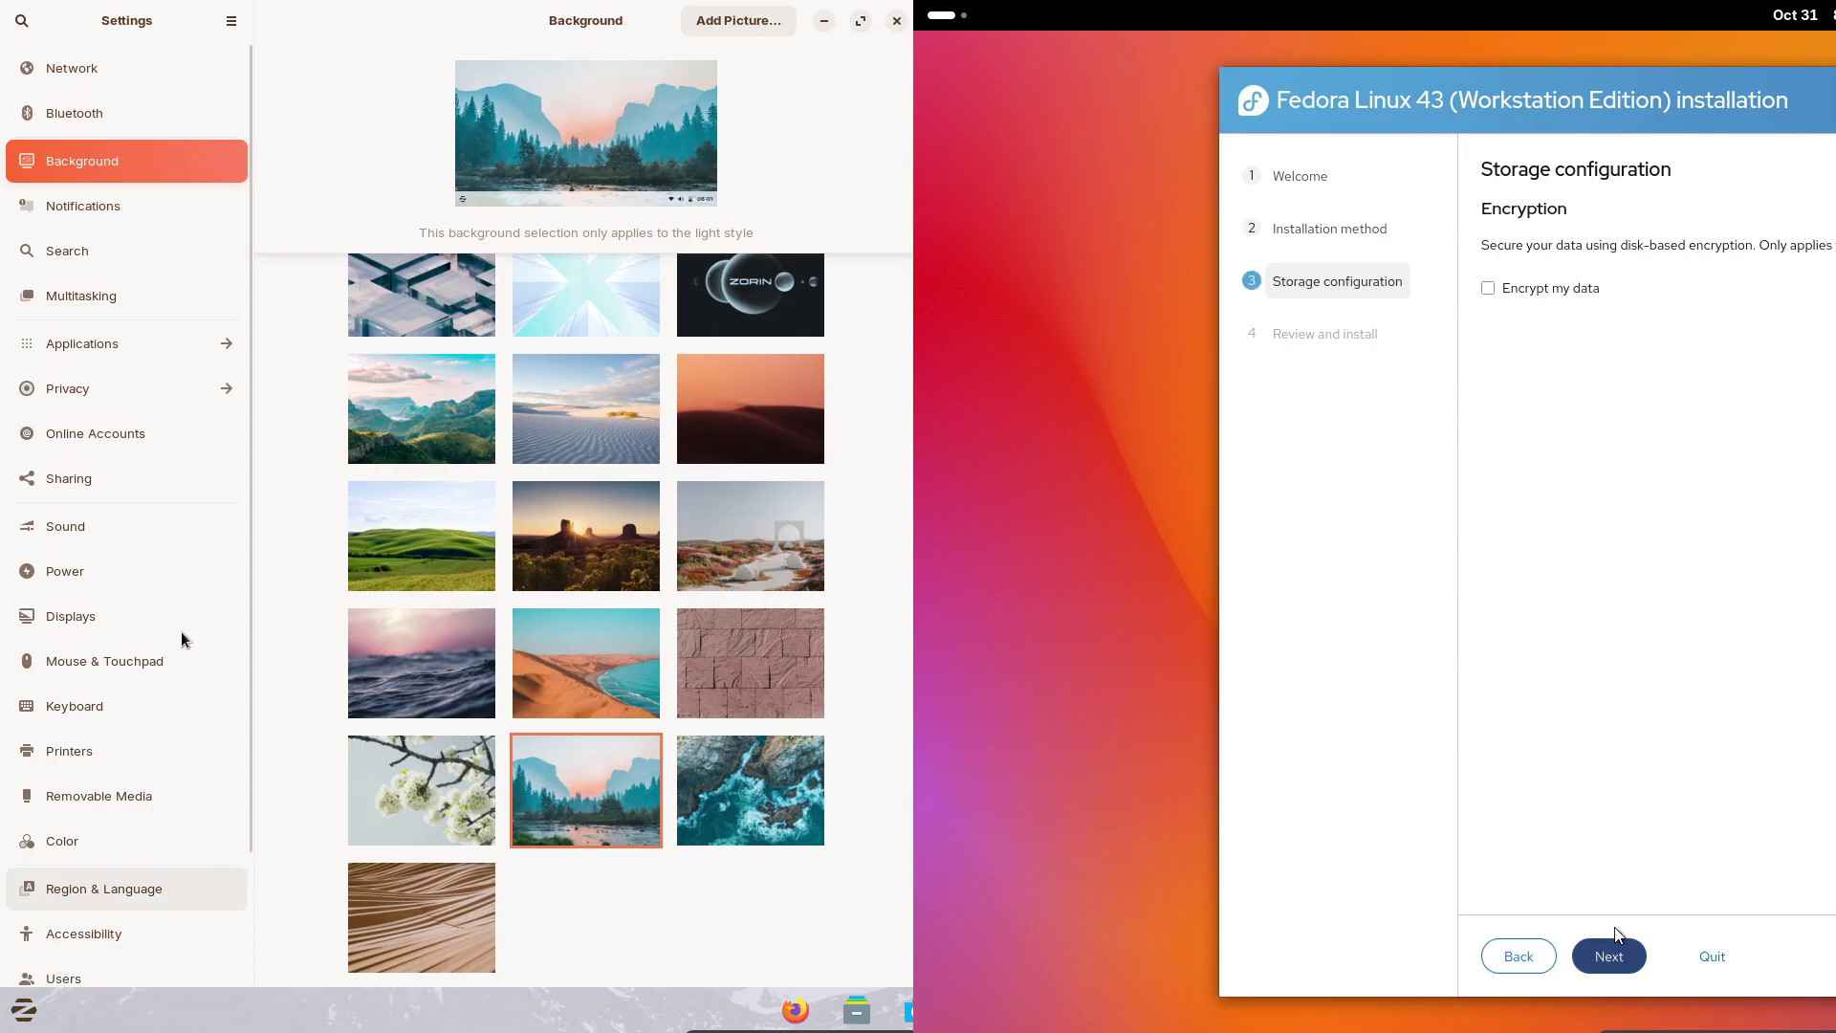
# Advance the Fedora installer to Review and install, and enable Show Battery Percentage in Zorin's Power settings
pyautogui.click(128, 575)
pyautogui.click(1580, 951)
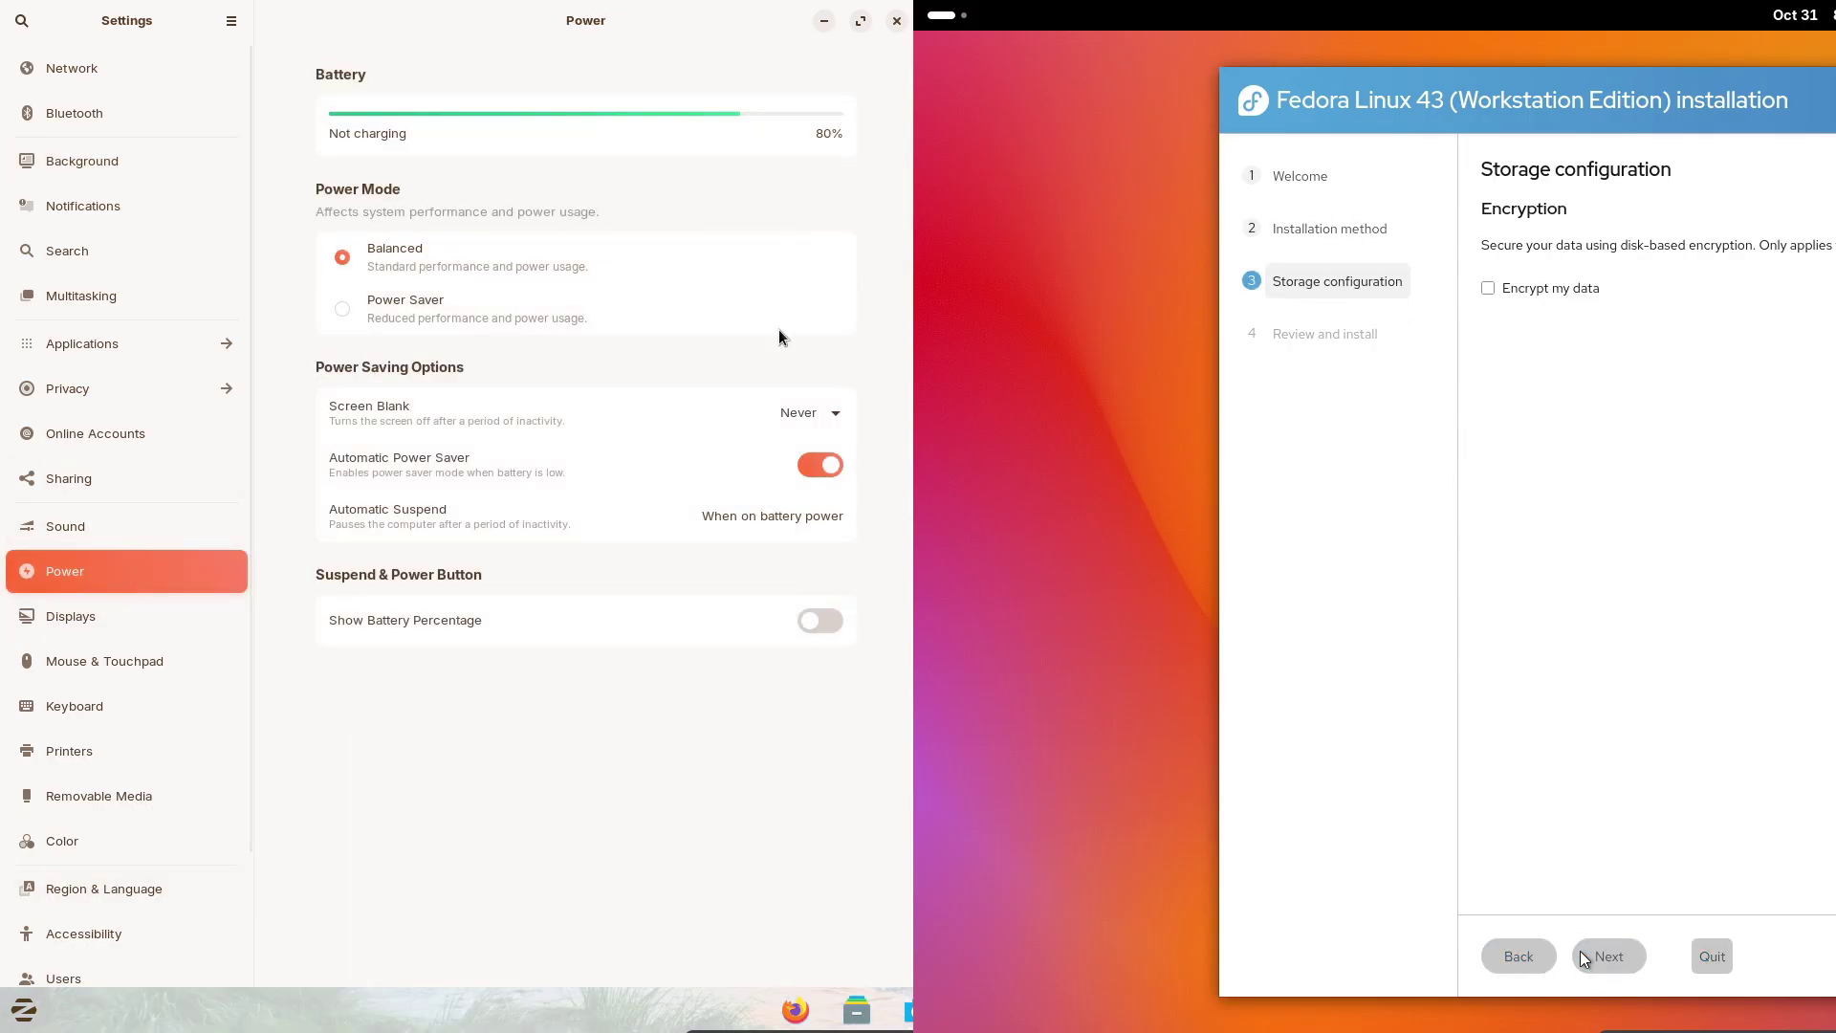
pyautogui.click(807, 639)
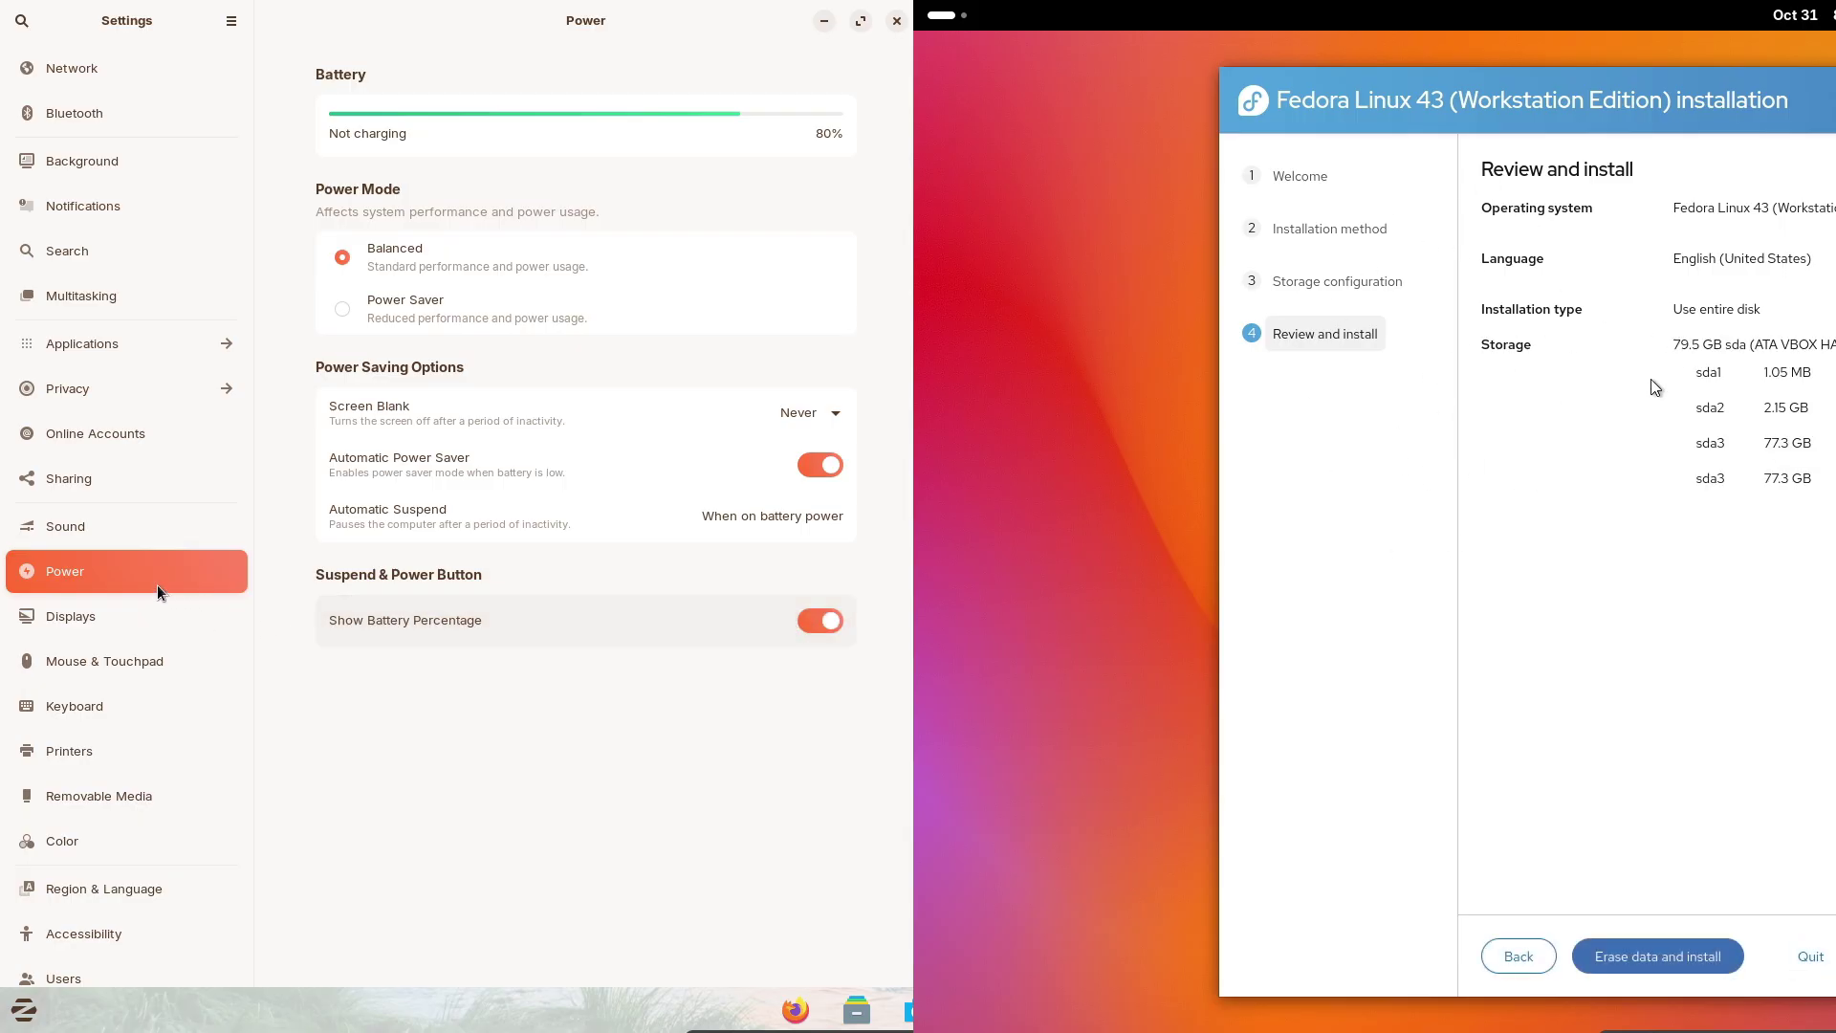
# Quit the Fedora installer and show the Default Applications settings in Zorin
pyautogui.click(1805, 956)
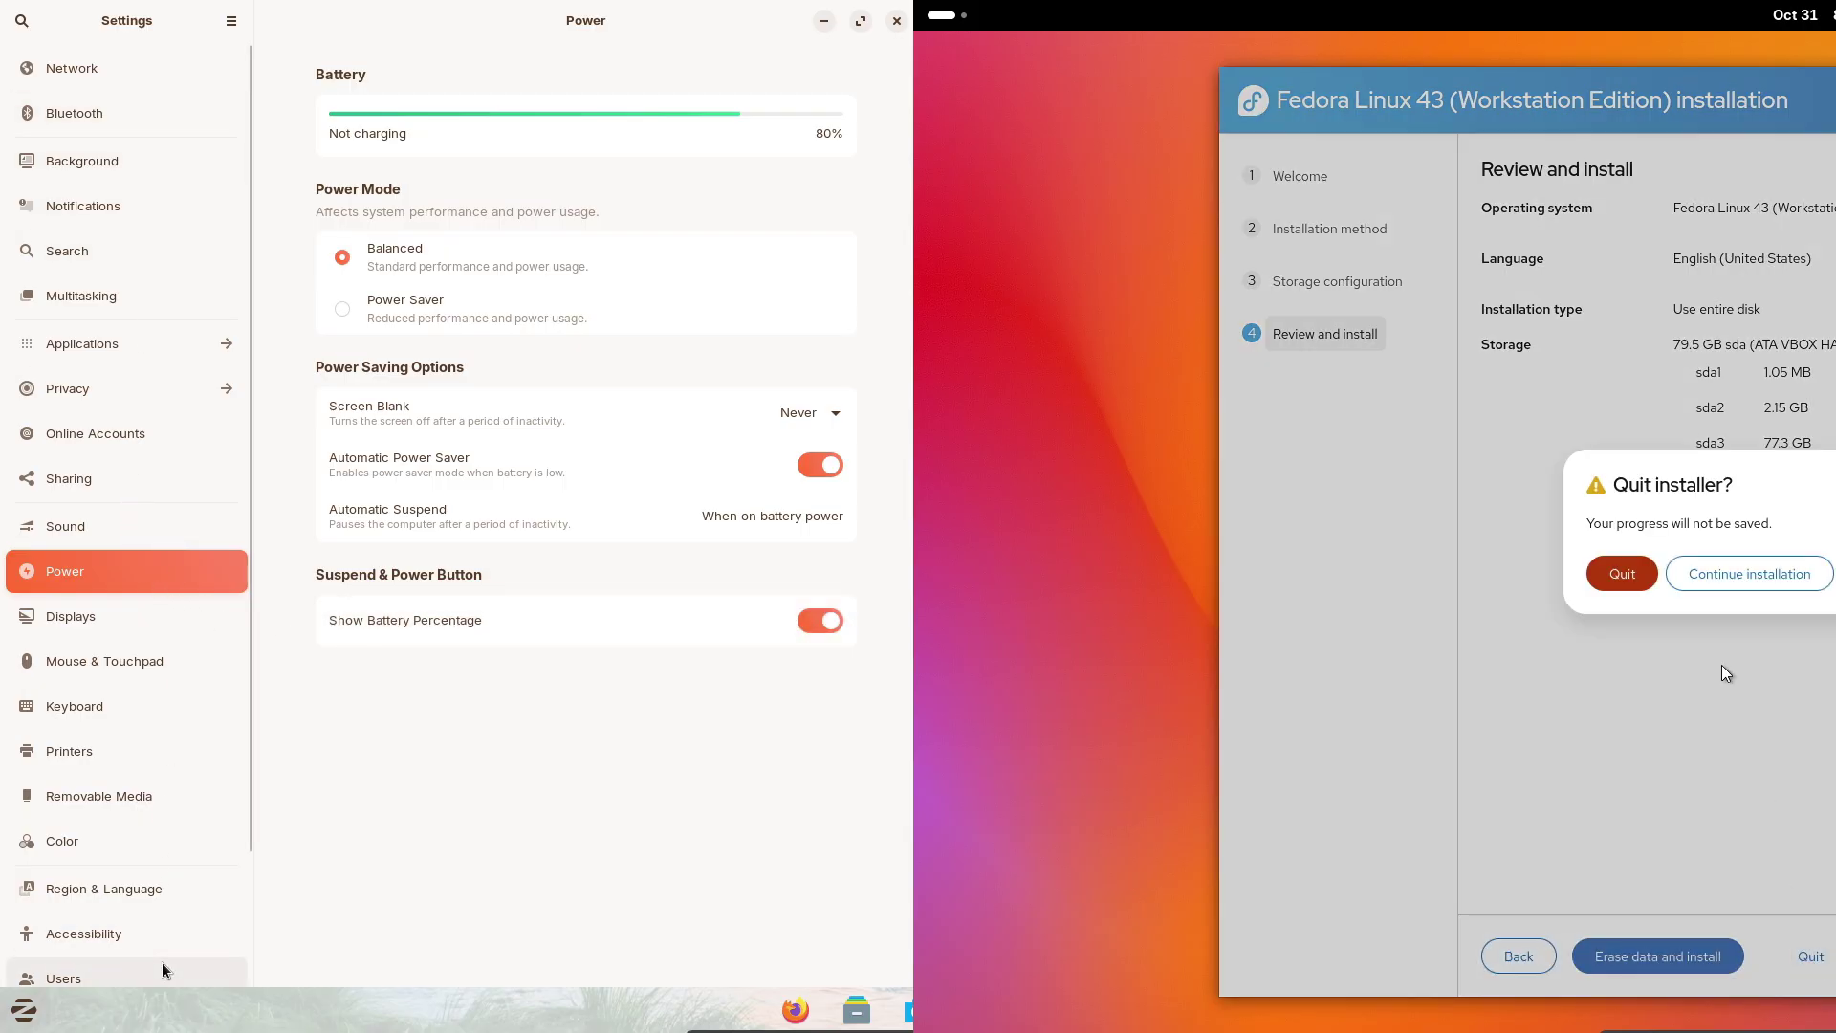
pyautogui.click(1622, 568)
pyautogui.scroll(-3, 244, 881)
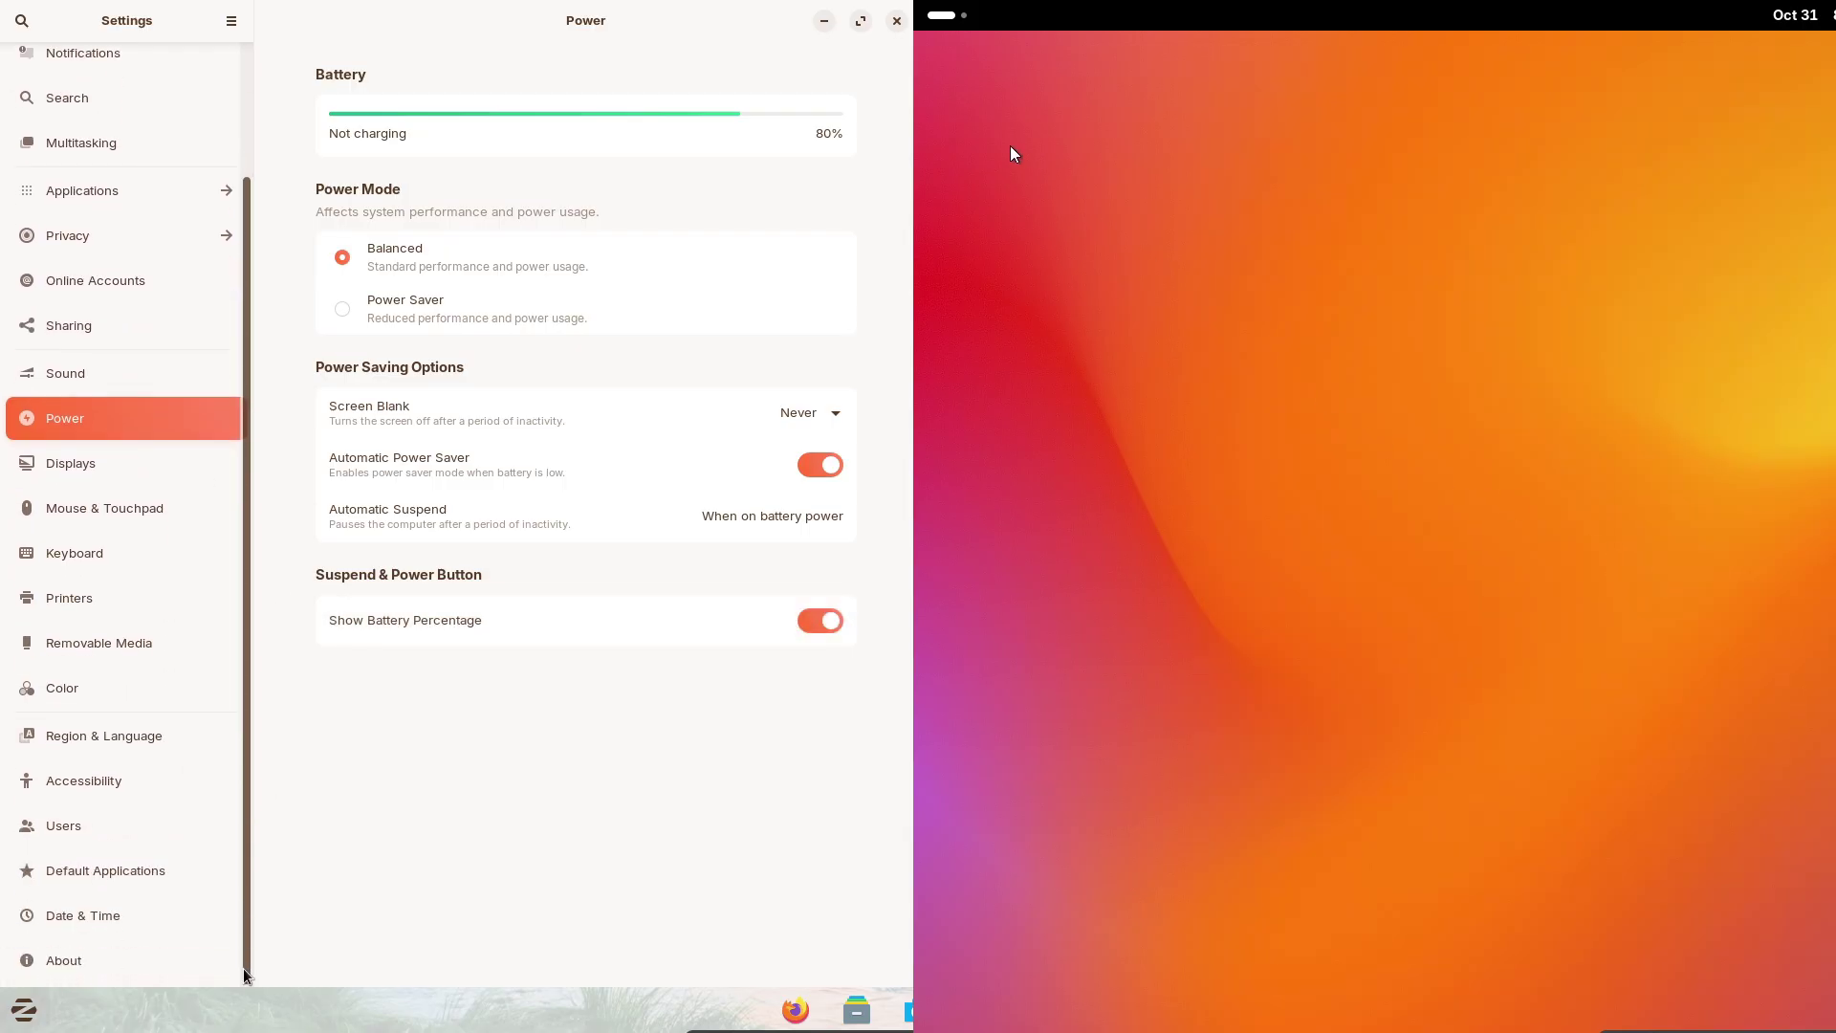
pyautogui.click(937, 19)
pyautogui.click(166, 872)
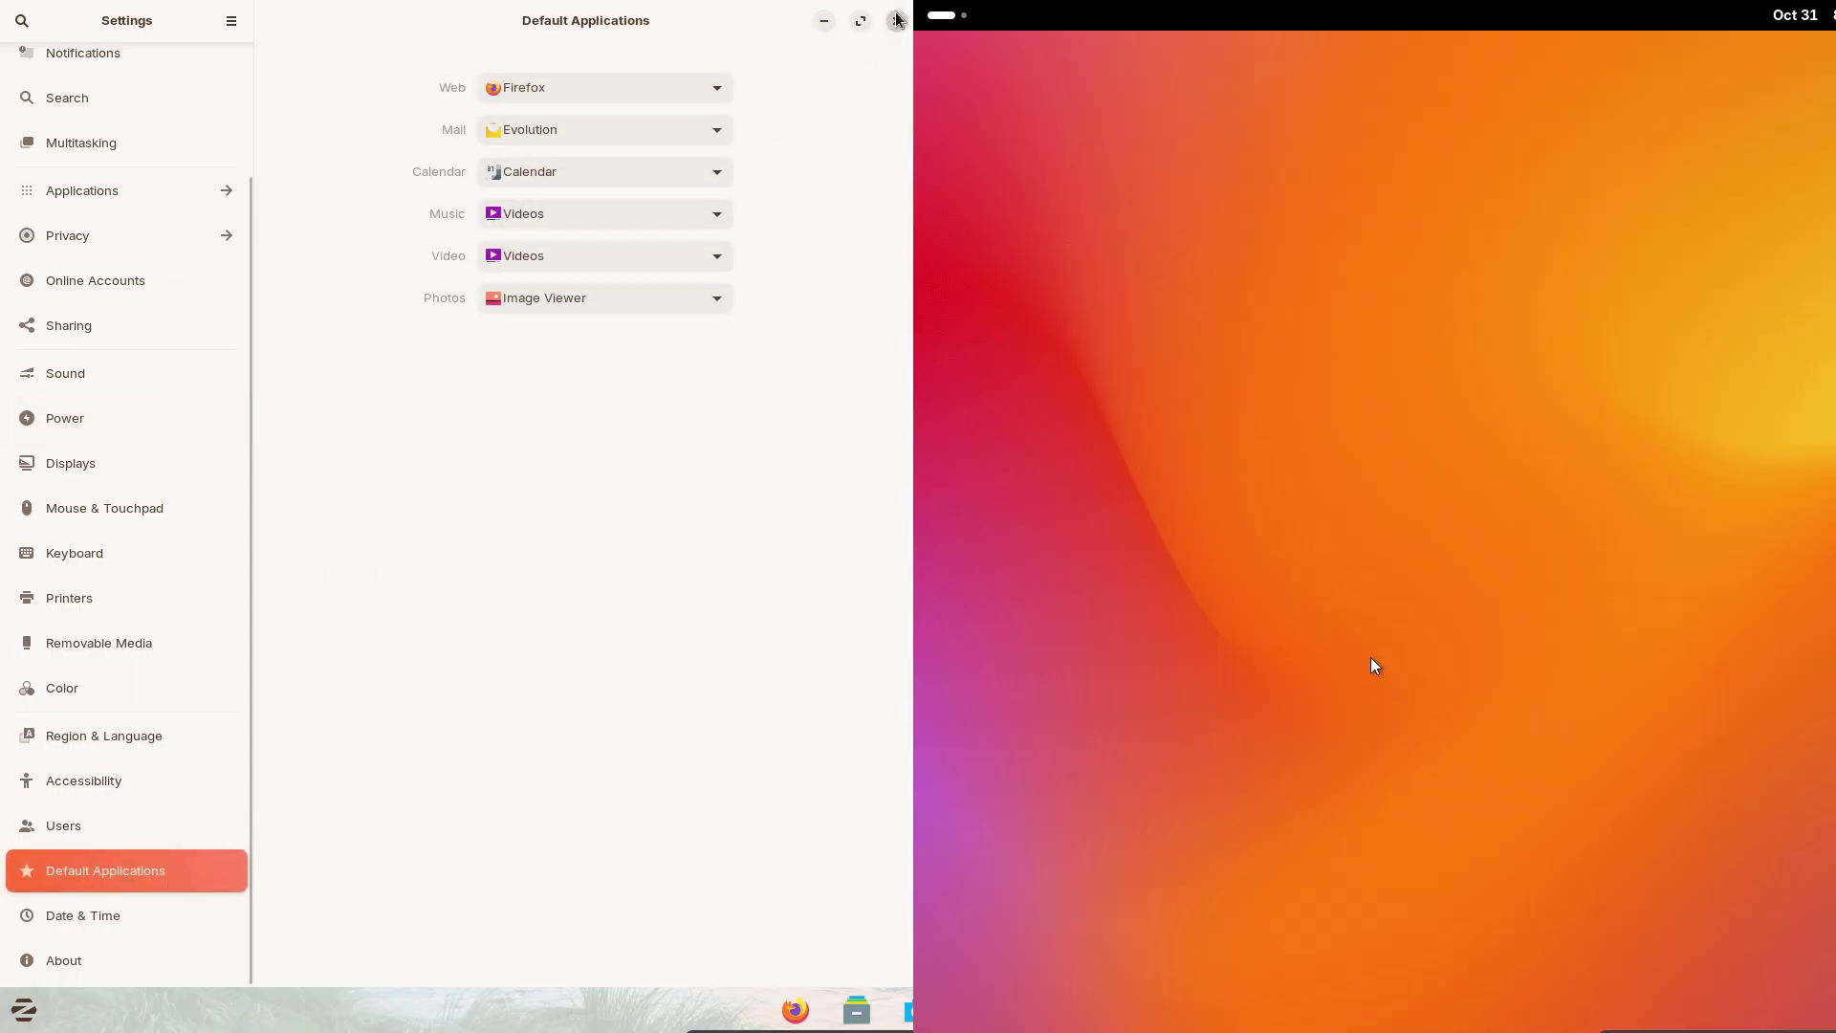
# Close Zorin's Settings, bring the whole Zorin installer window into view and continue past the Welcome page with English
pyautogui.click(897, 20)
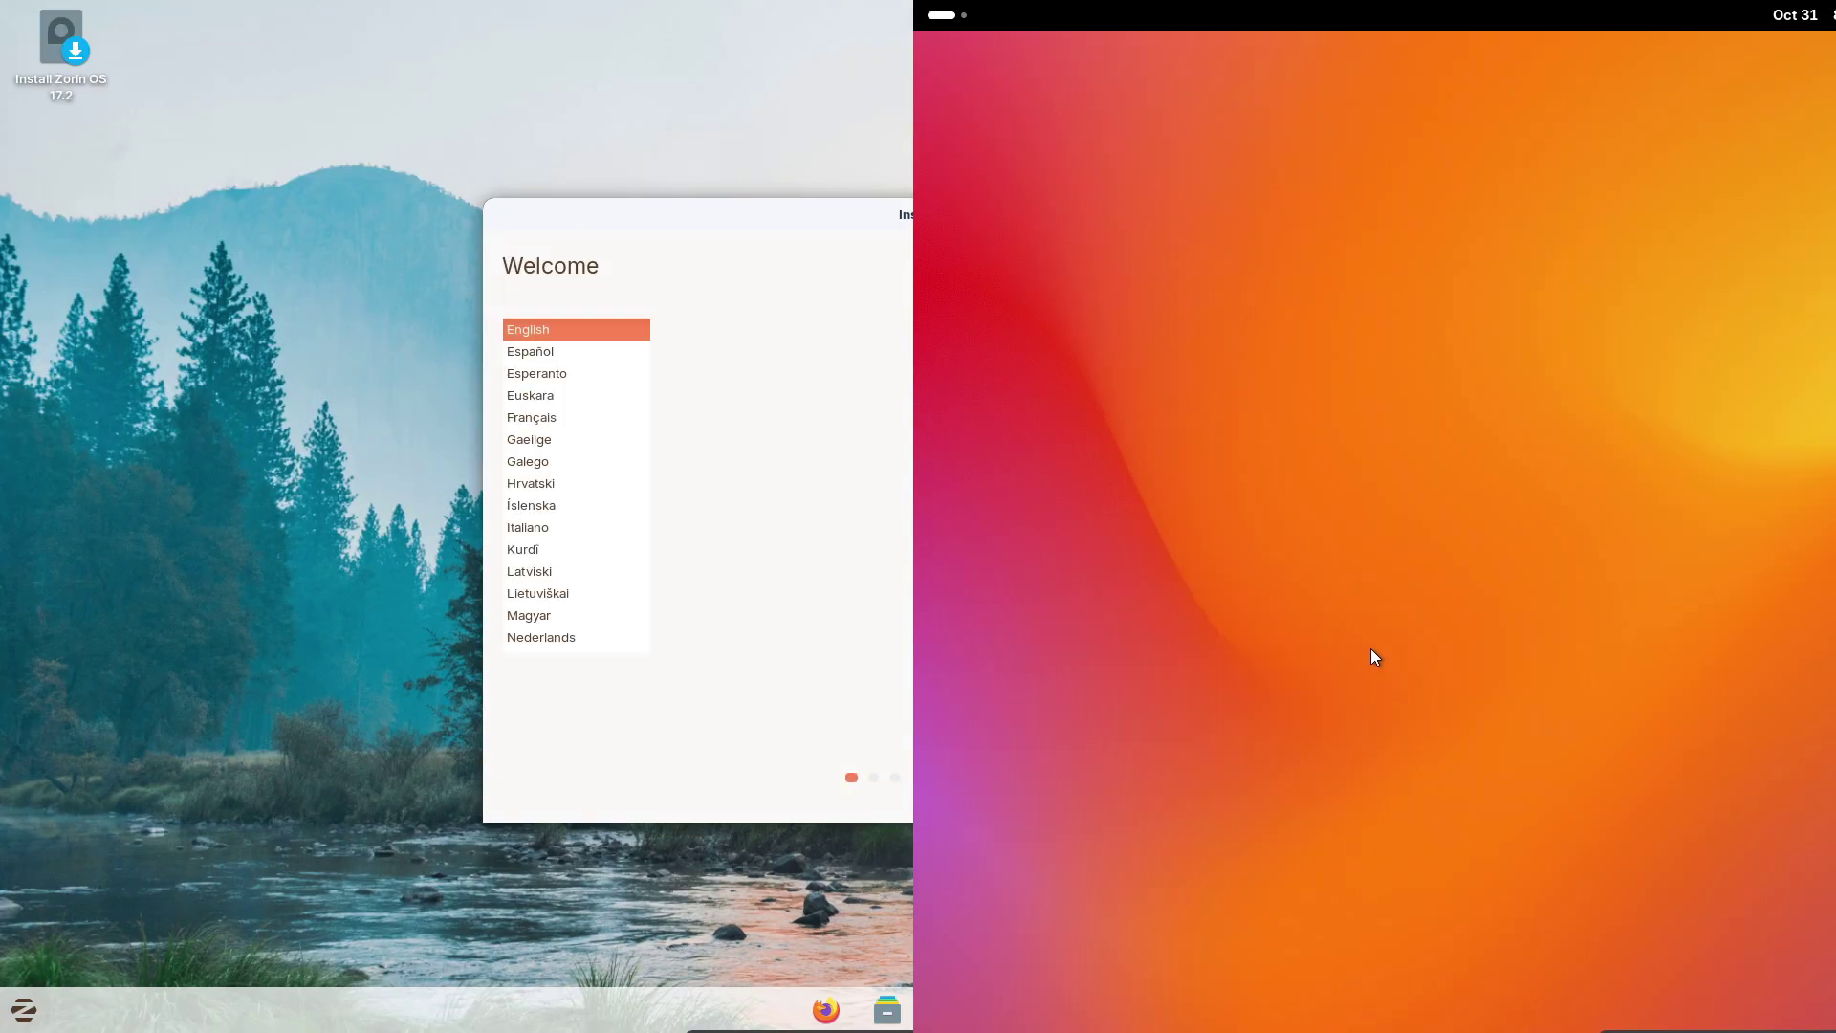
pyautogui.moveTo(915, 225); pyautogui.dragTo(453, 264)
pyautogui.click(778, 734)
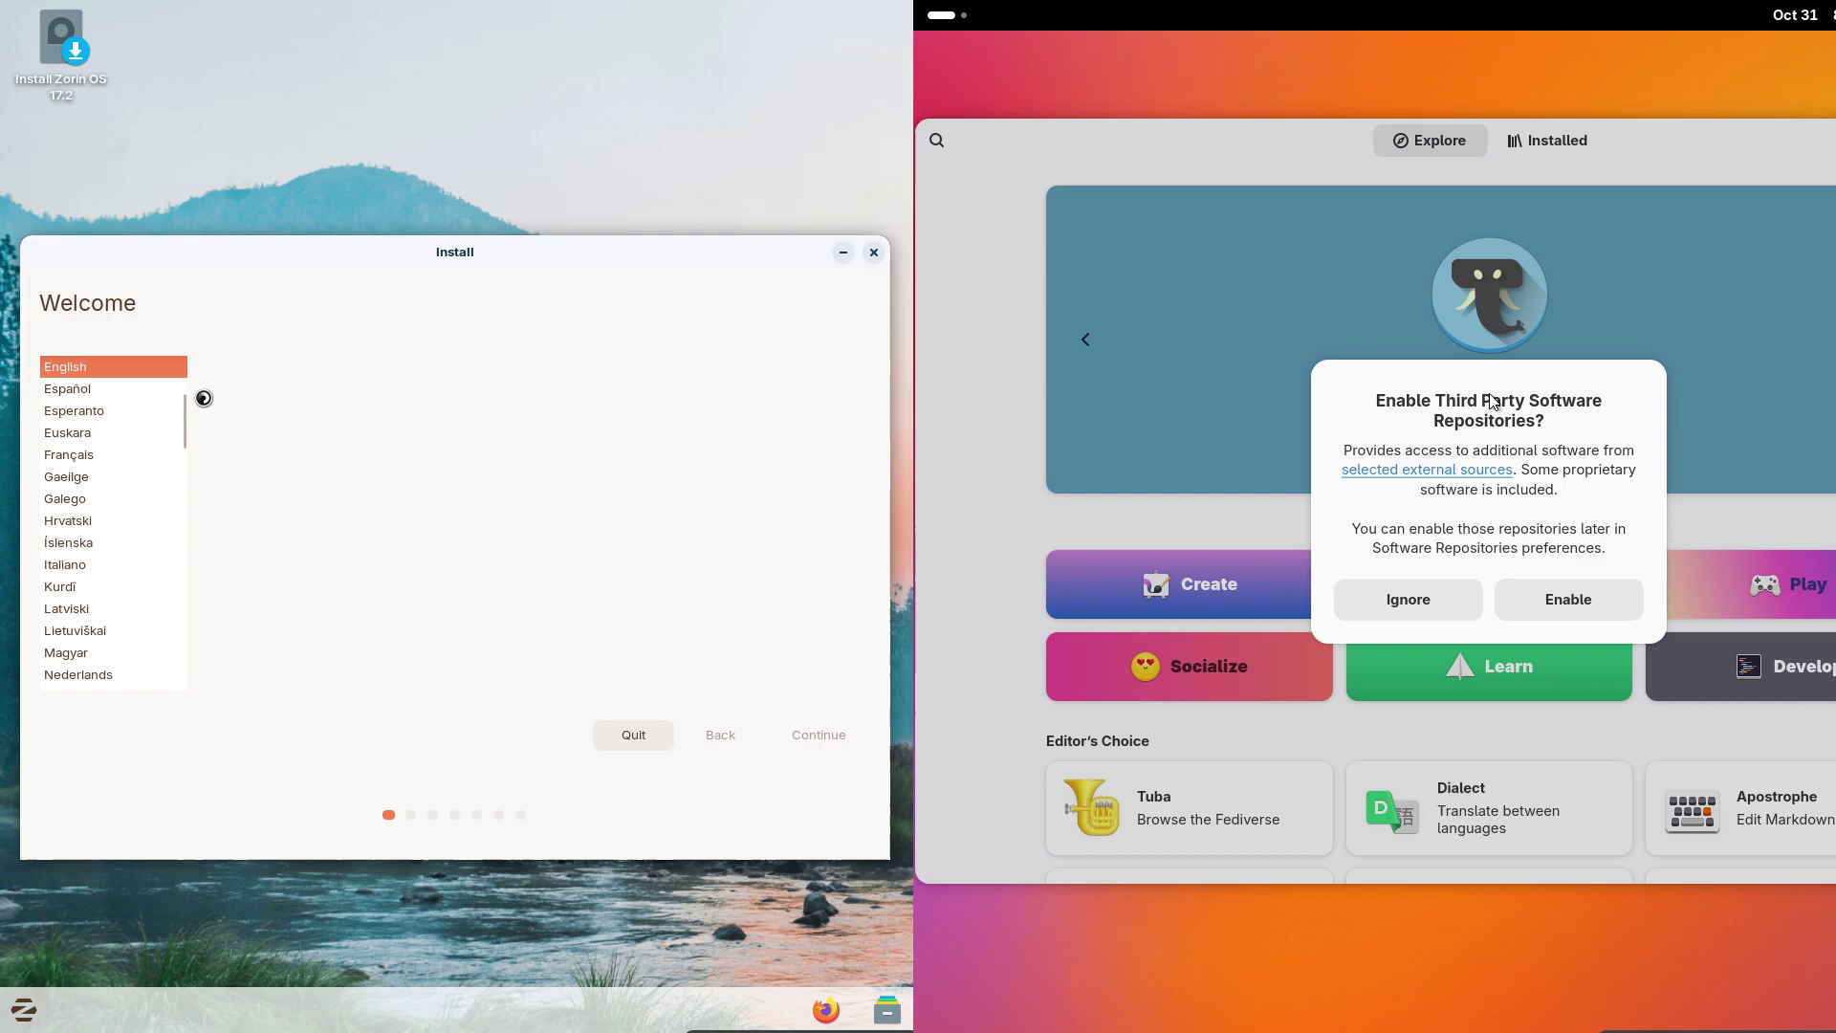
# Enable the third-party software repositories in Fedora's Software and close its About information
pyautogui.click(1554, 597)
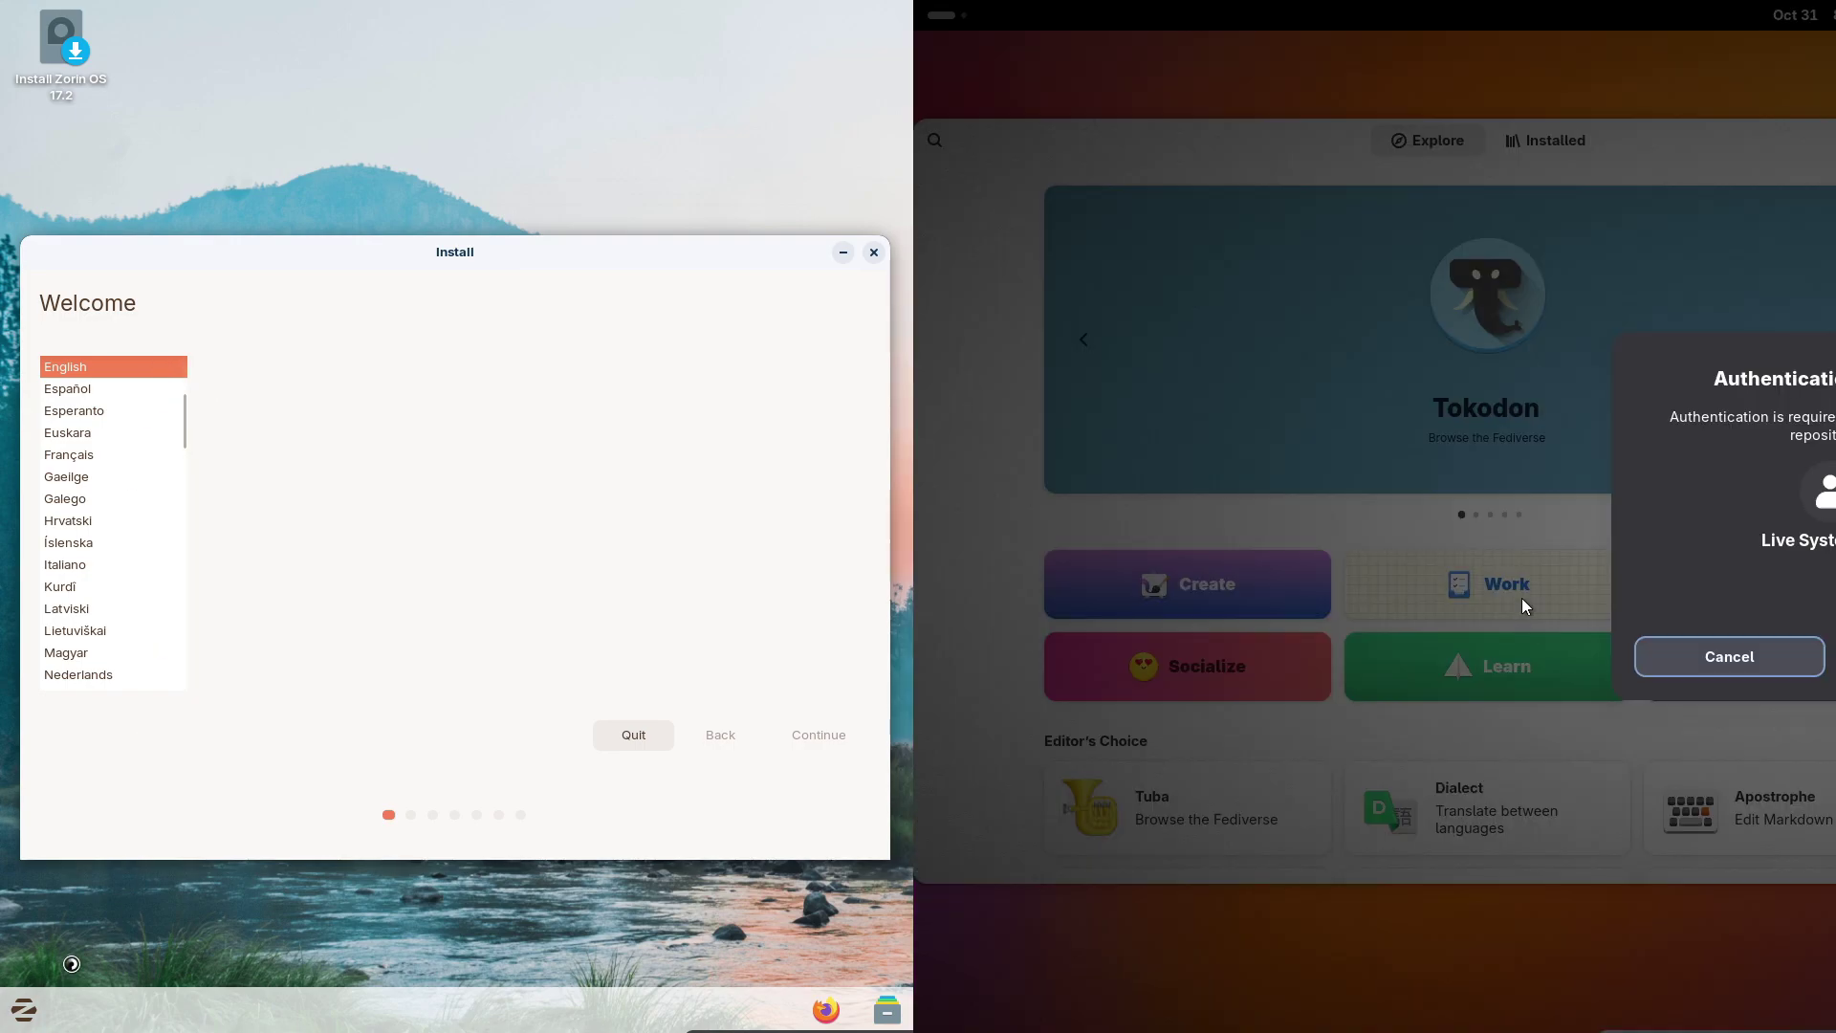
pyautogui.click(38, 1013)
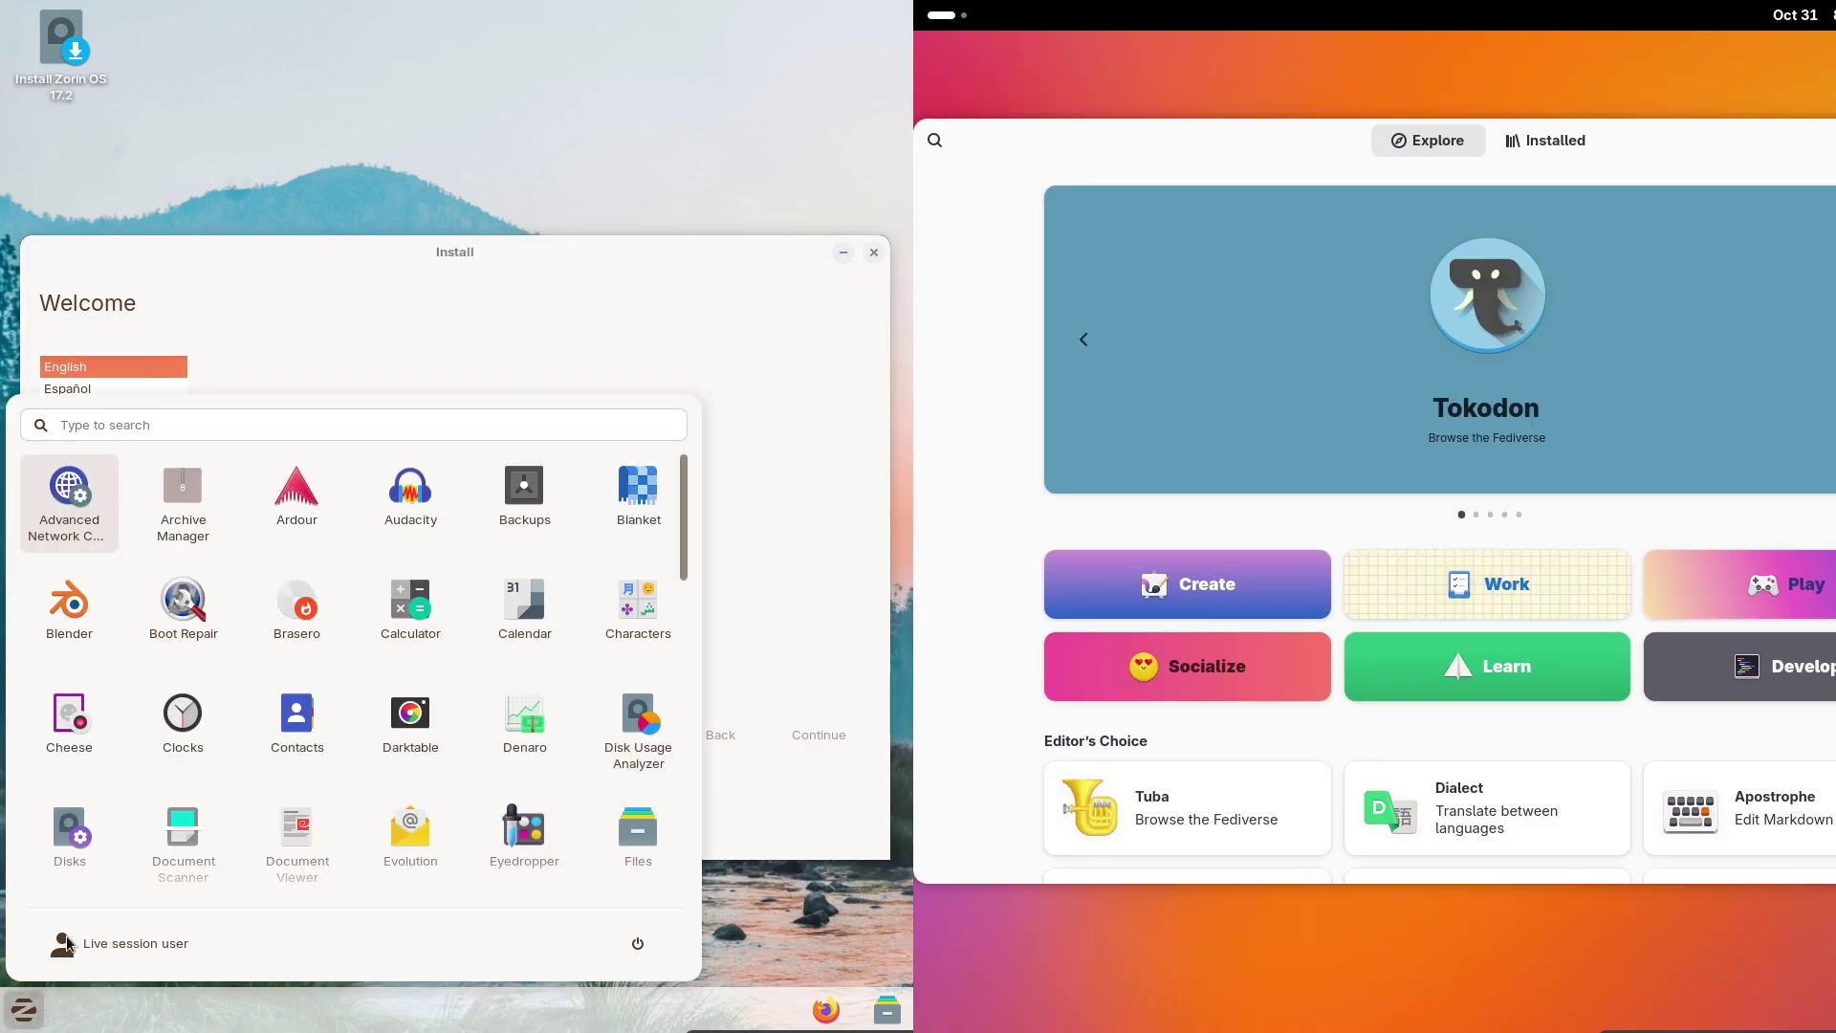
pyautogui.click(588, 255)
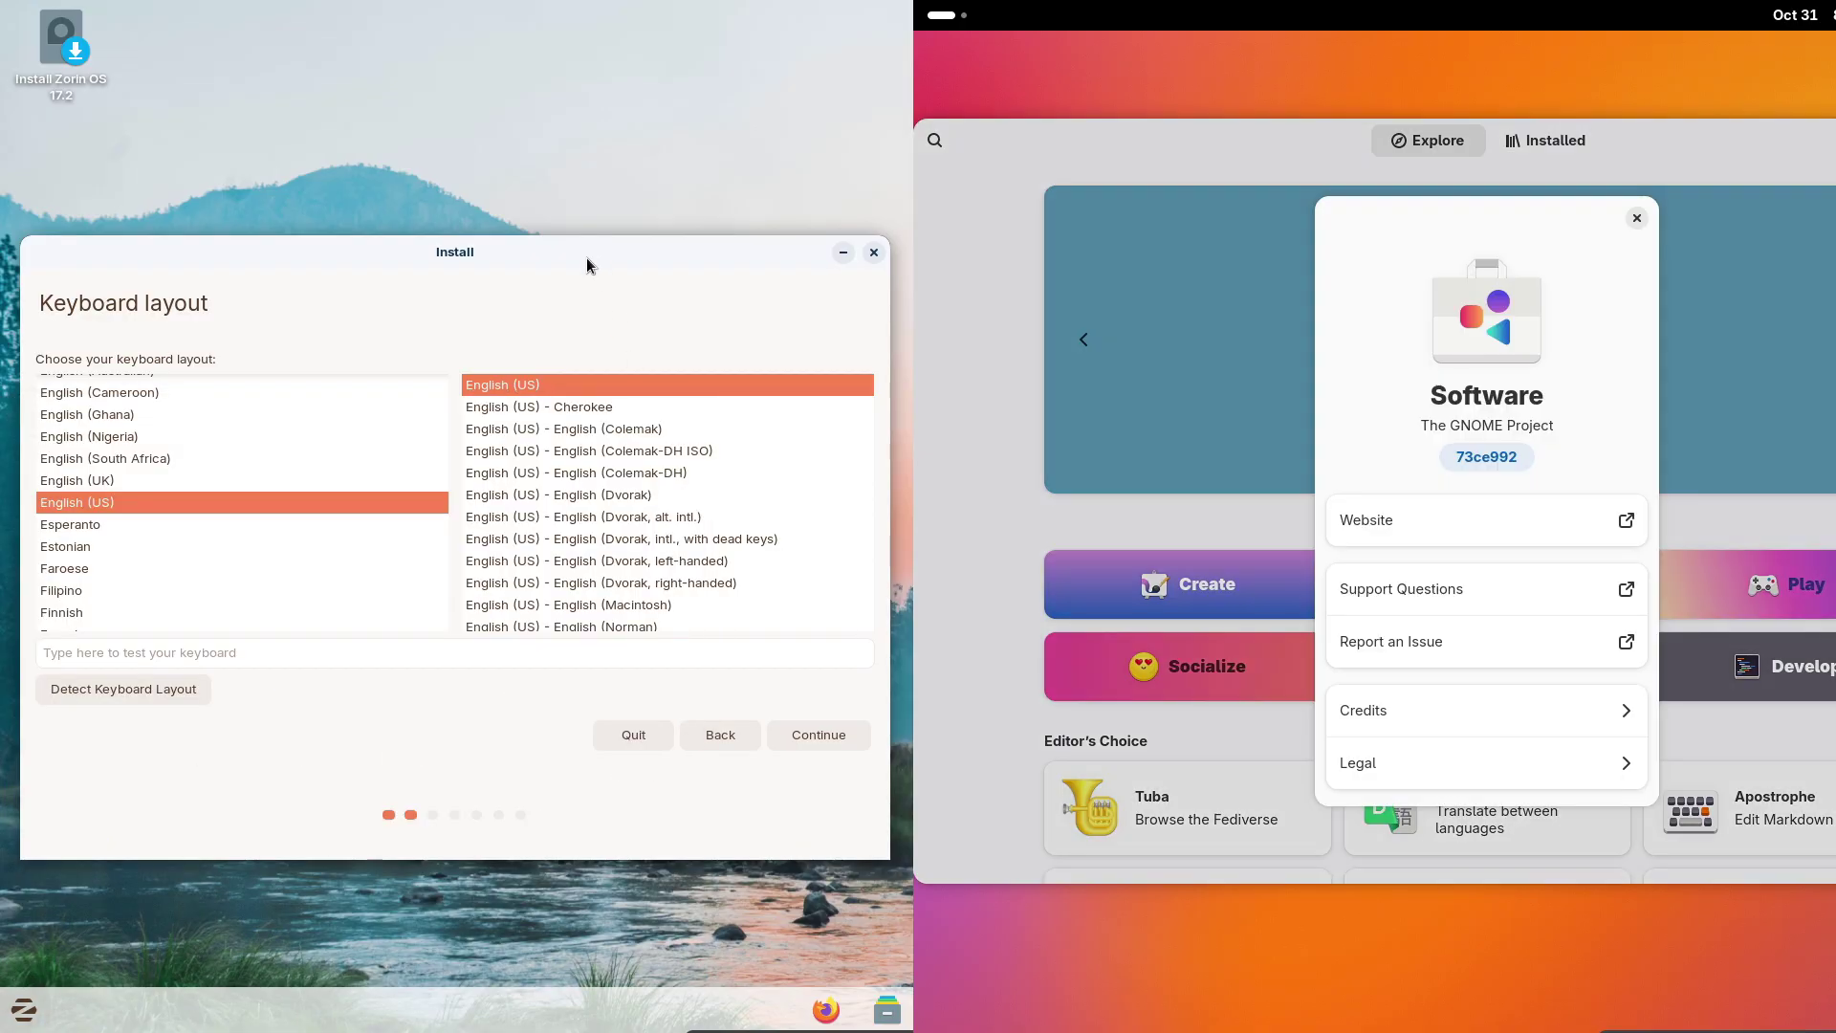
pyautogui.click(1637, 219)
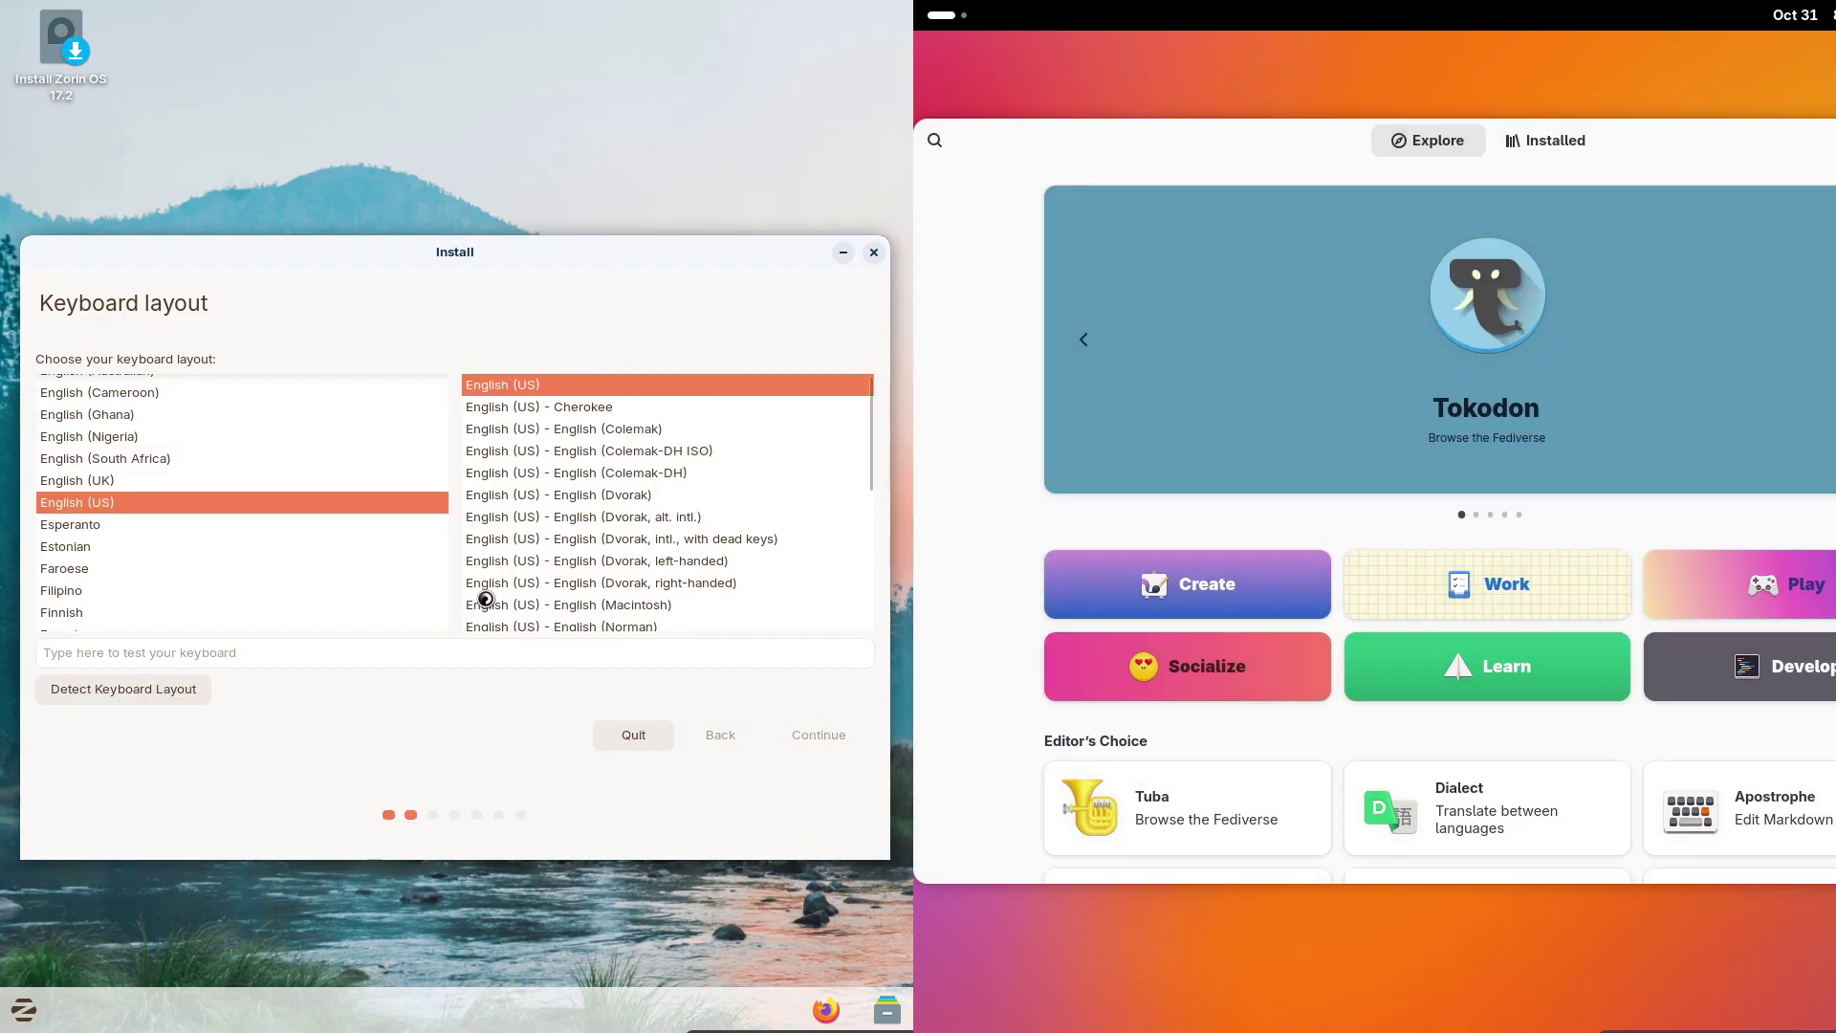
# Review the update and content filter preferences of Fedora's Software, then close them
pyautogui.click(1835, 220)
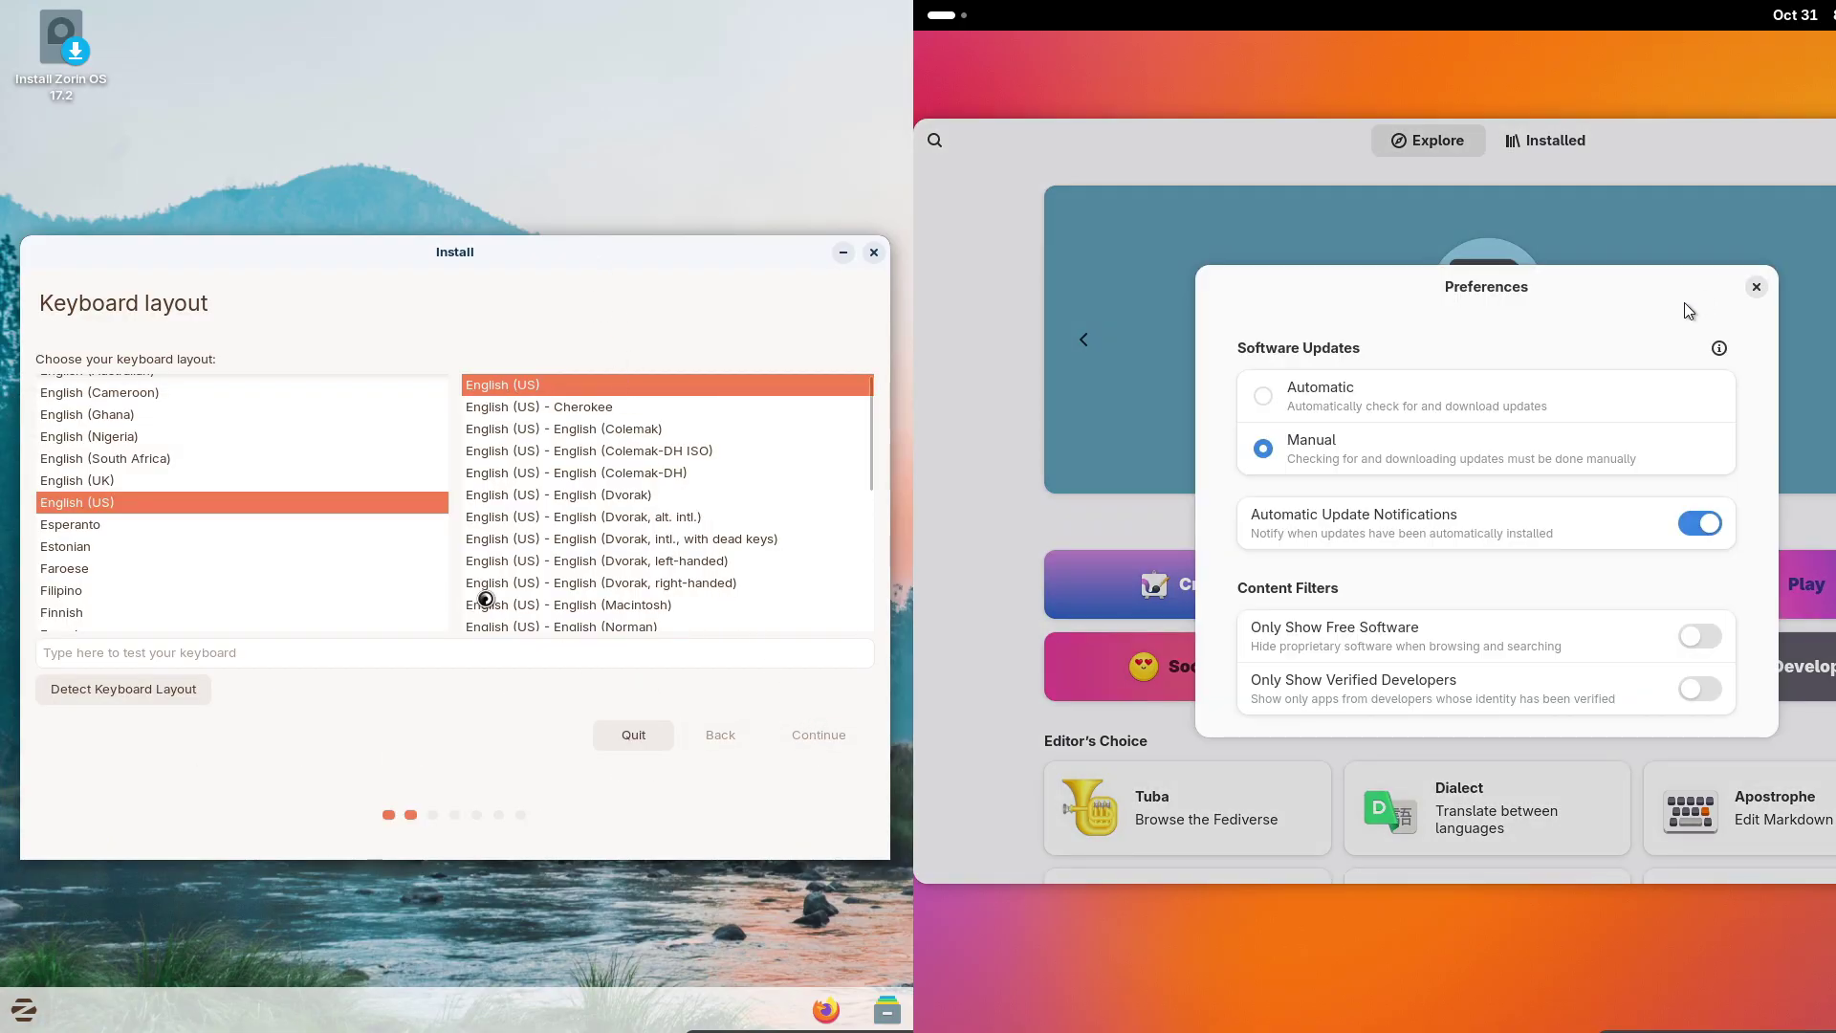
pyautogui.click(1734, 356)
pyautogui.click(1755, 287)
pyautogui.click(1756, 287)
# Check the Installed page of Fedora's Software, return to Explore, and quit the Zorin installer
pyautogui.click(1544, 143)
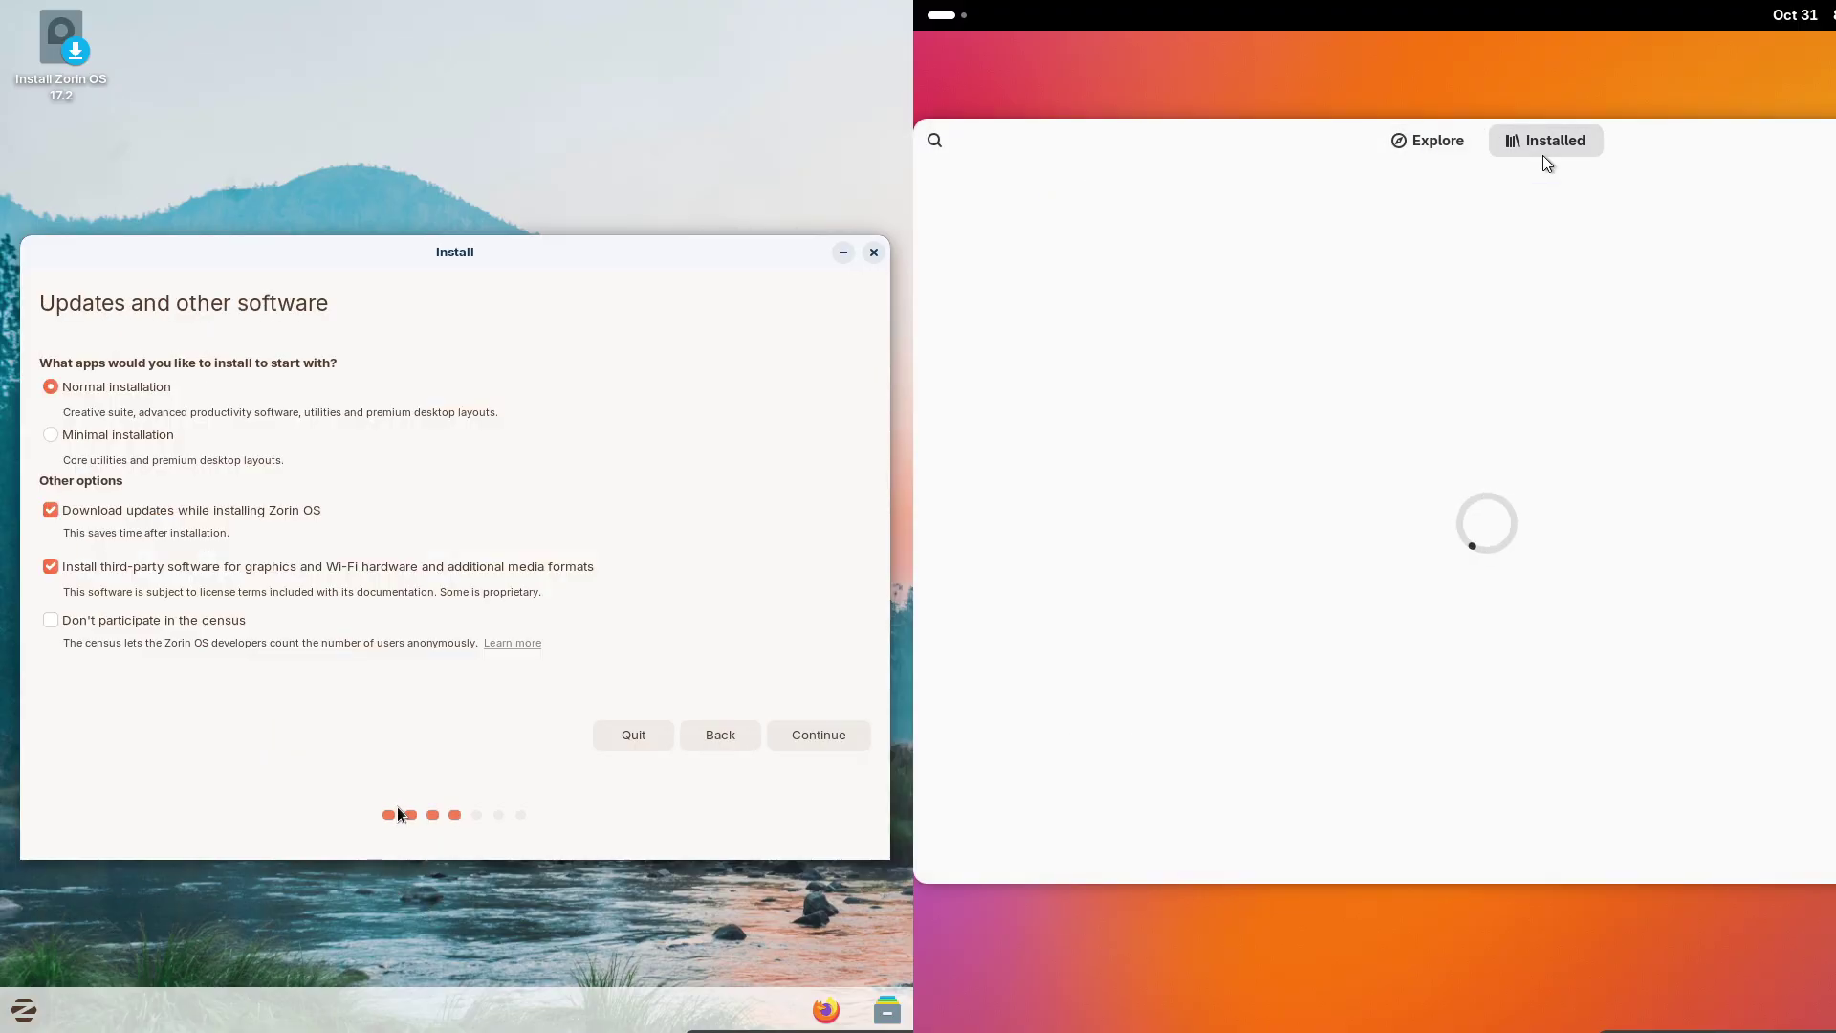
pyautogui.click(1463, 152)
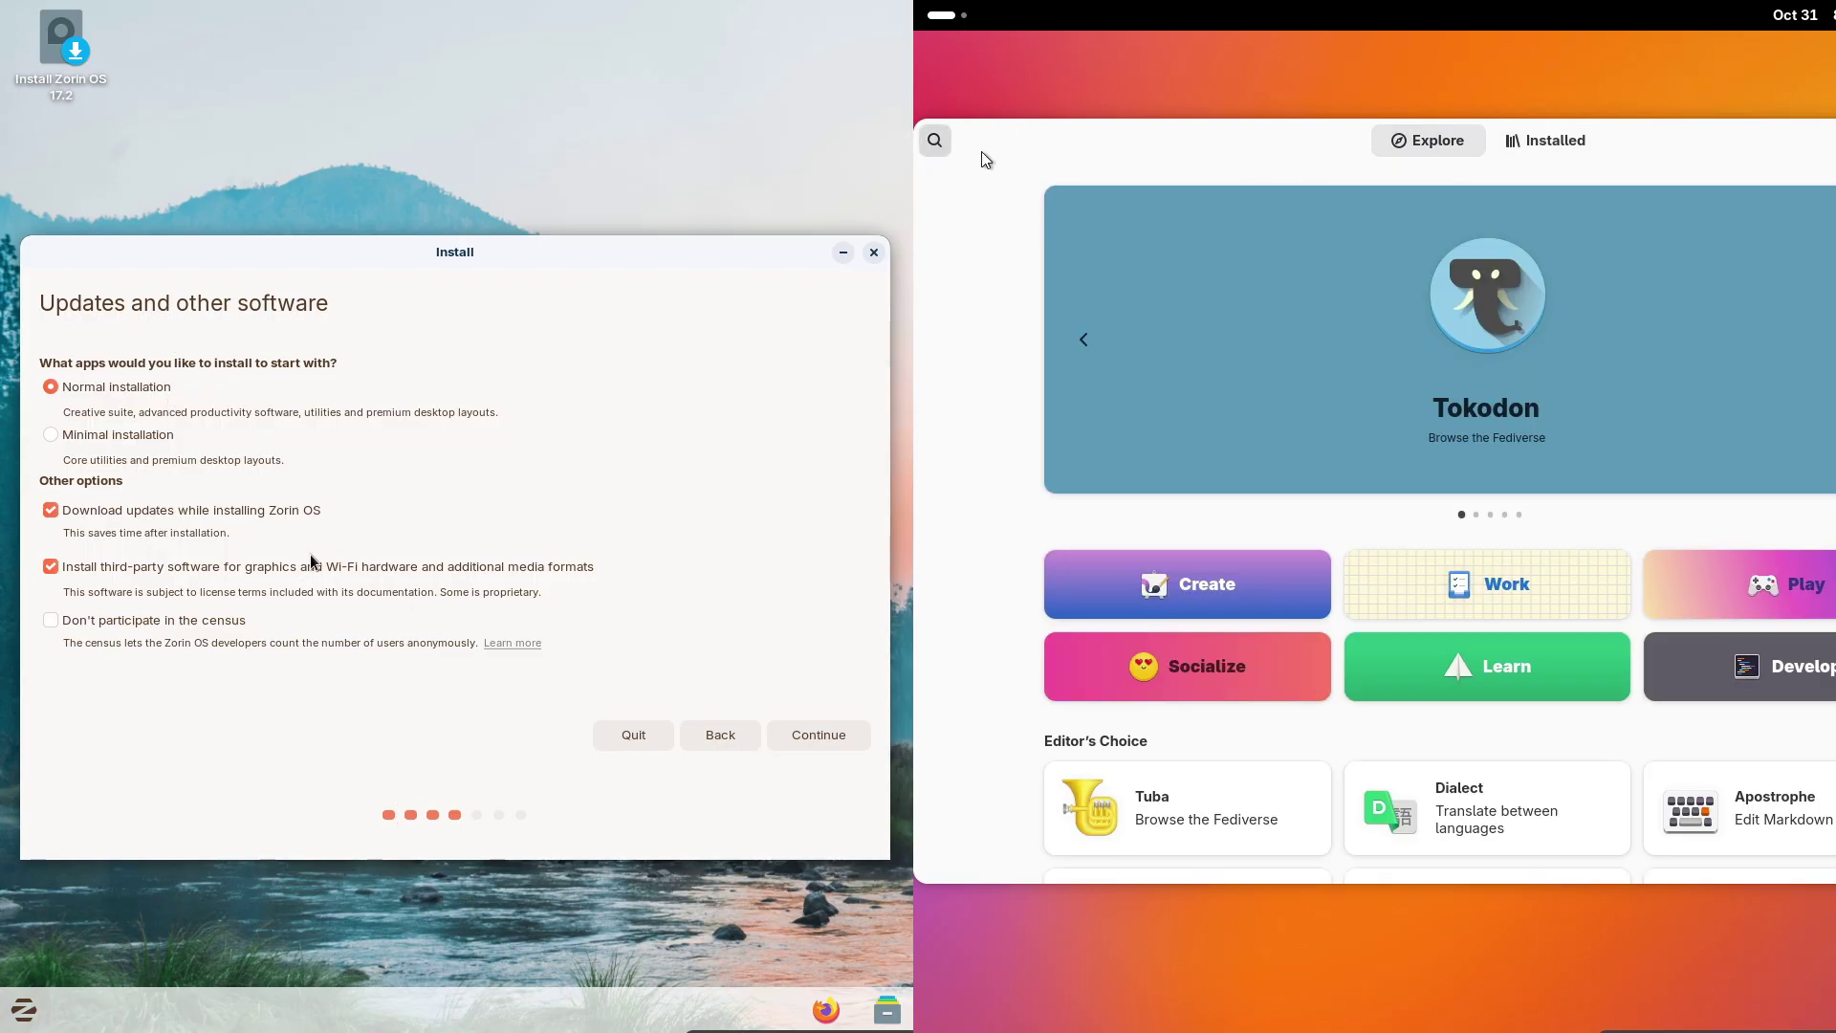
pyautogui.moveTo(983, 153); pyautogui.dragTo(1092, 153)
pyautogui.click(609, 742)
pyautogui.click(598, 469)
# Search Fedora's Software for "obs" and launch Firefox in Zorin
pyautogui.click(949, 164)
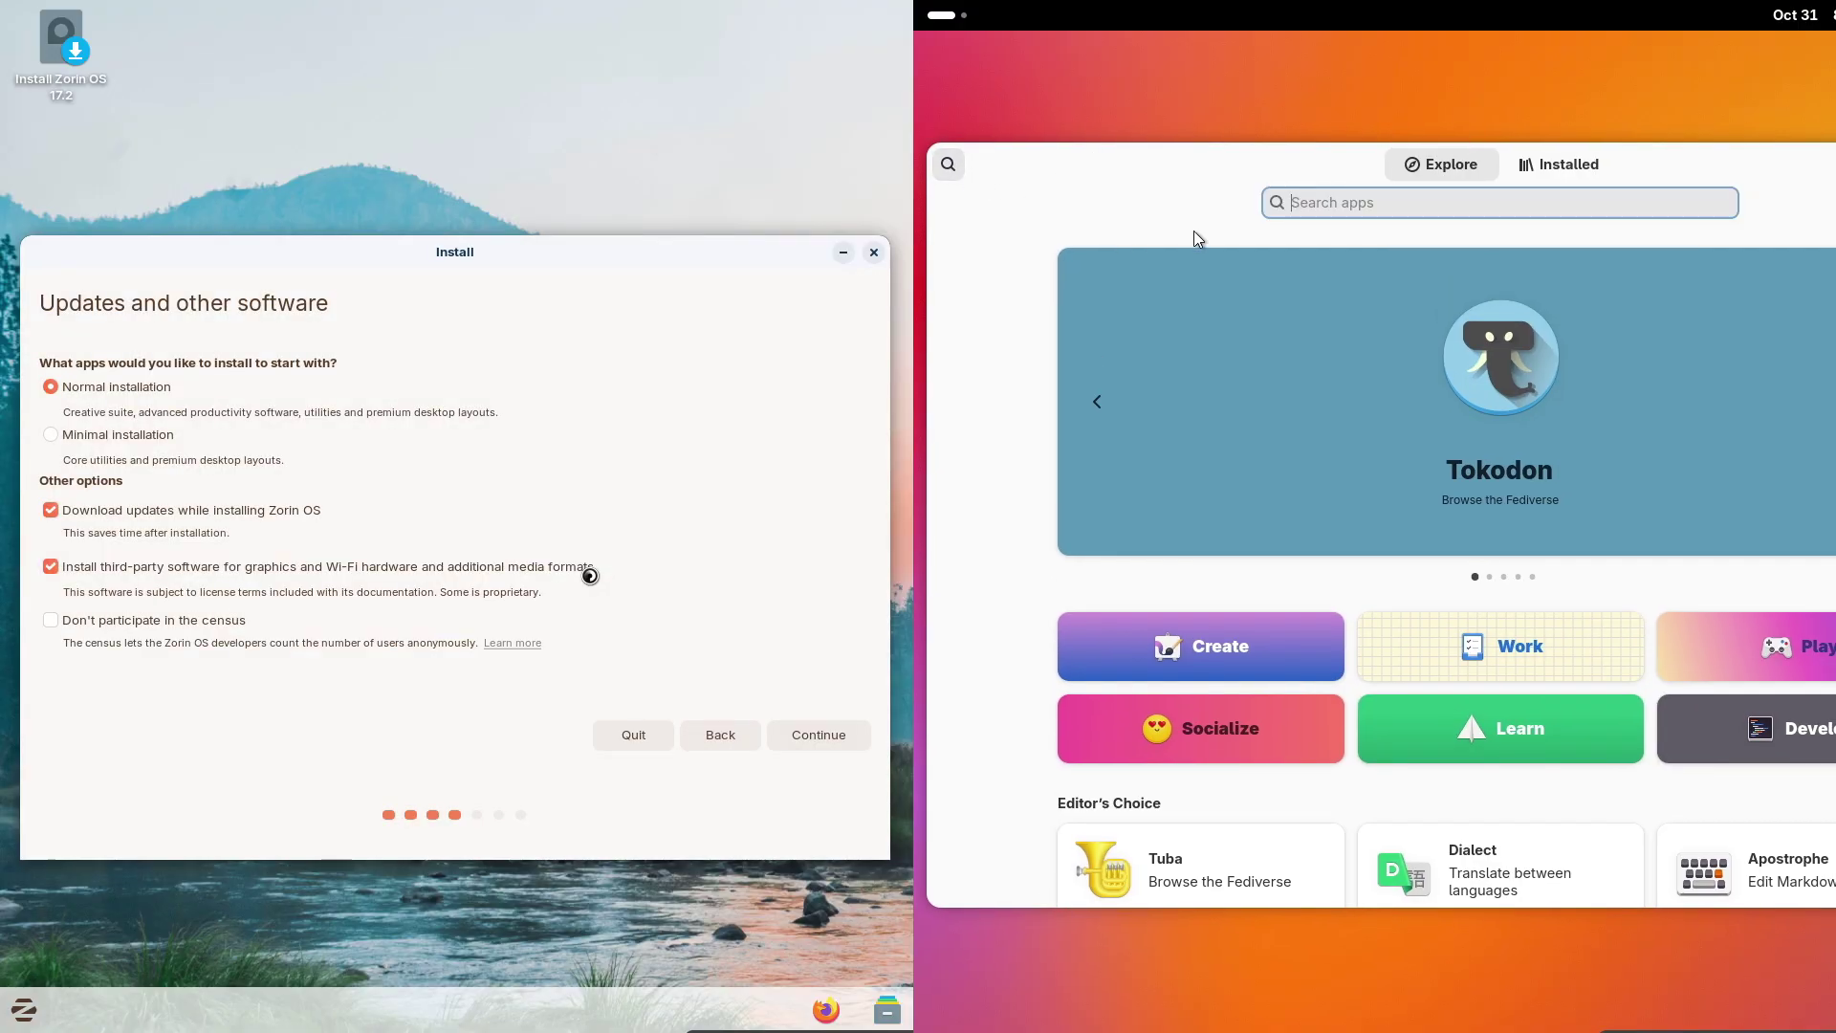
pyautogui.write('obs')
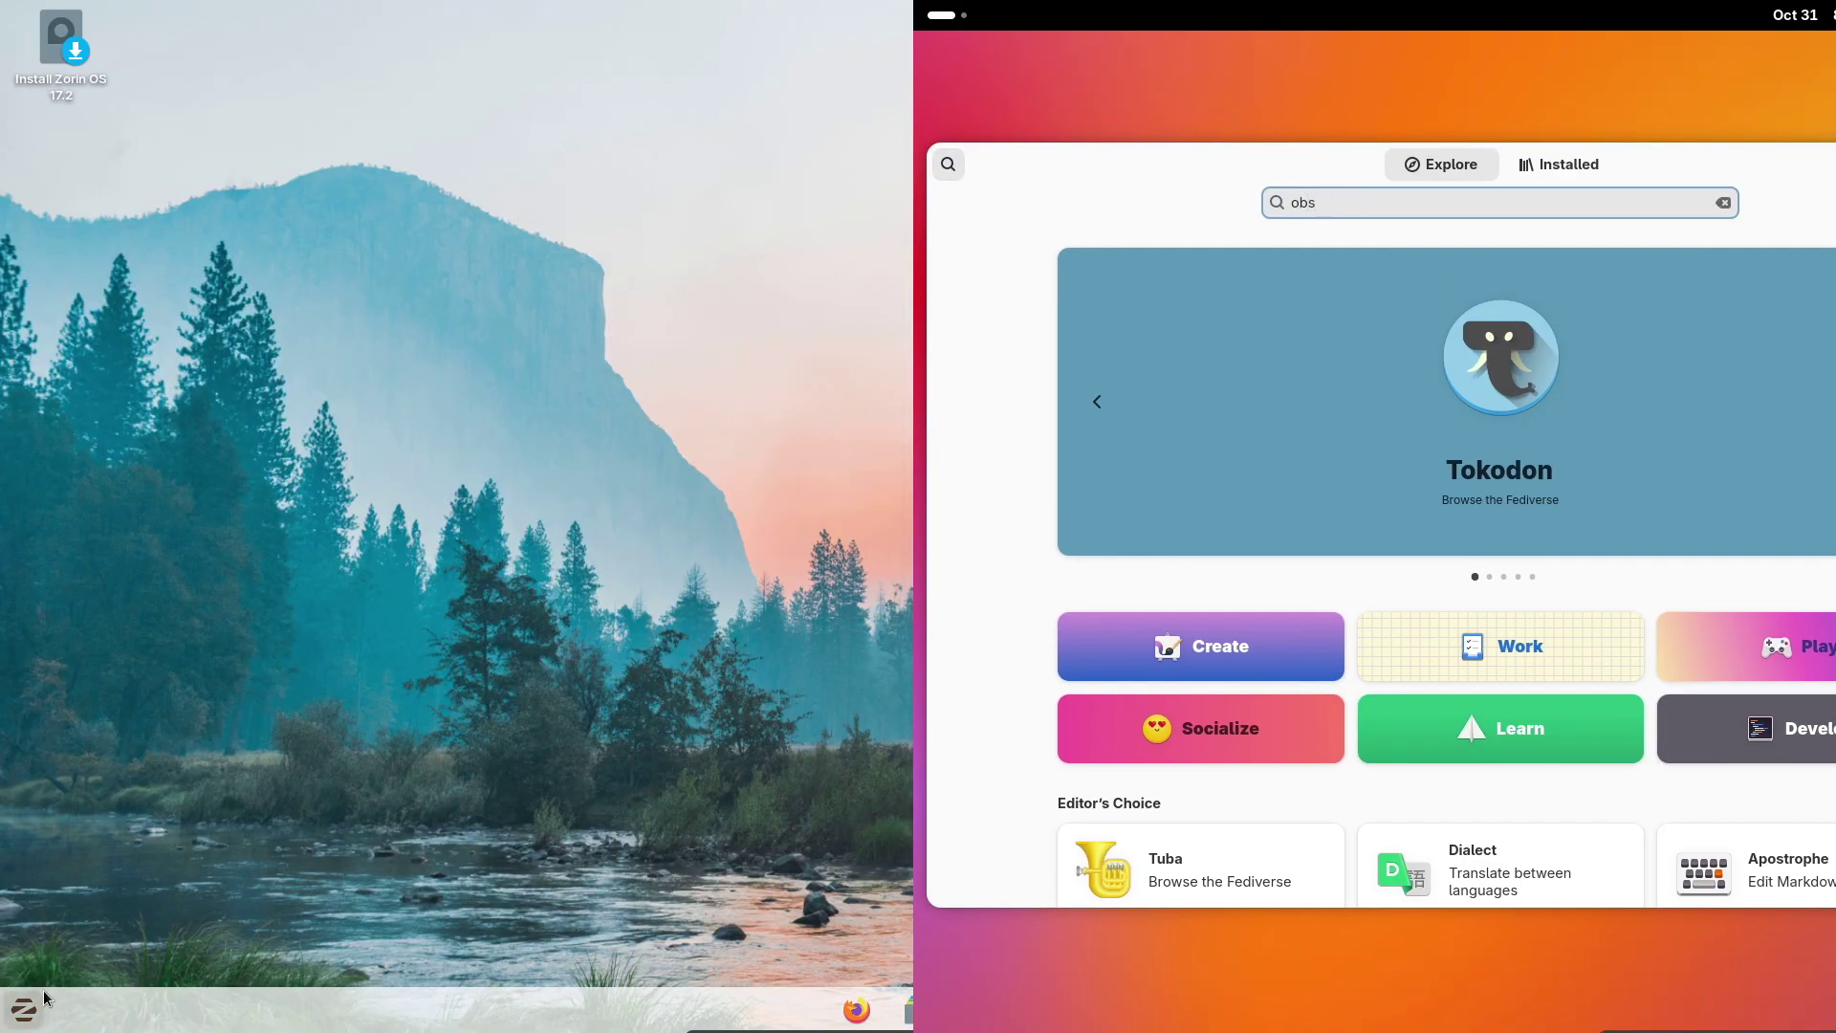
pyautogui.click(35, 1004)
pyautogui.write('f')
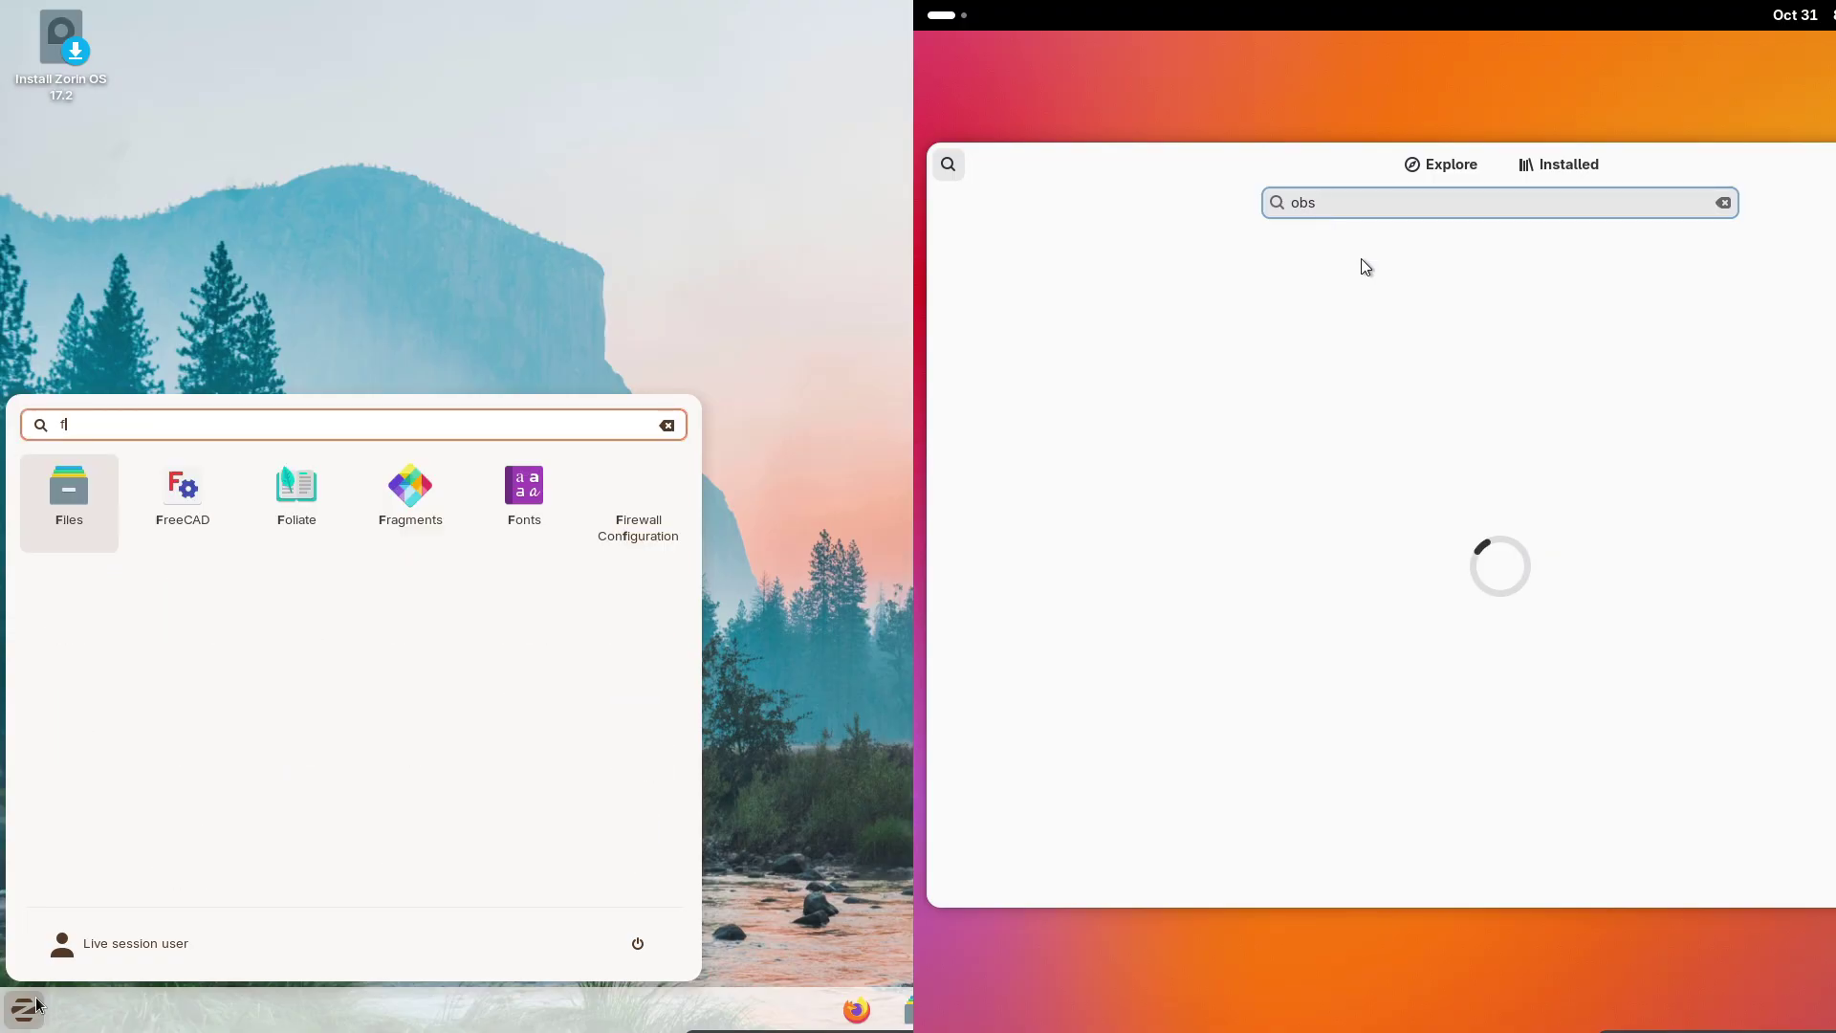
pyautogui.write('iref')
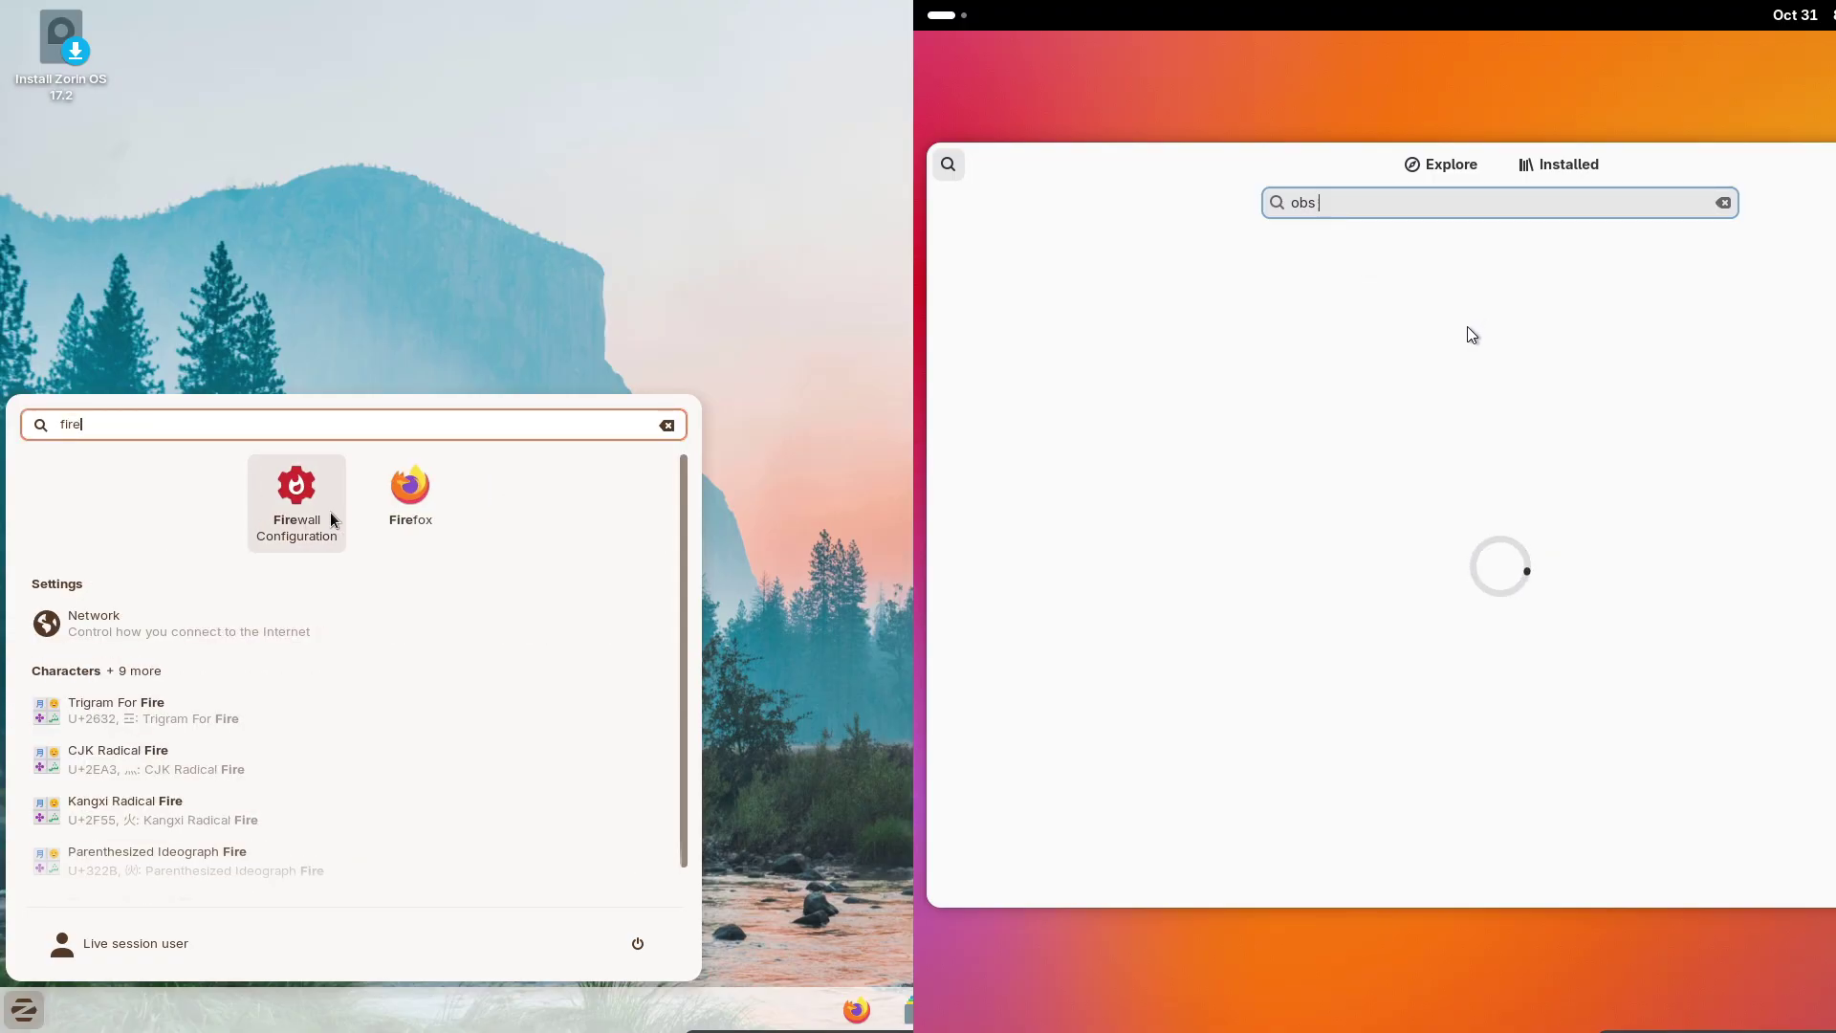
pyautogui.click(416, 514)
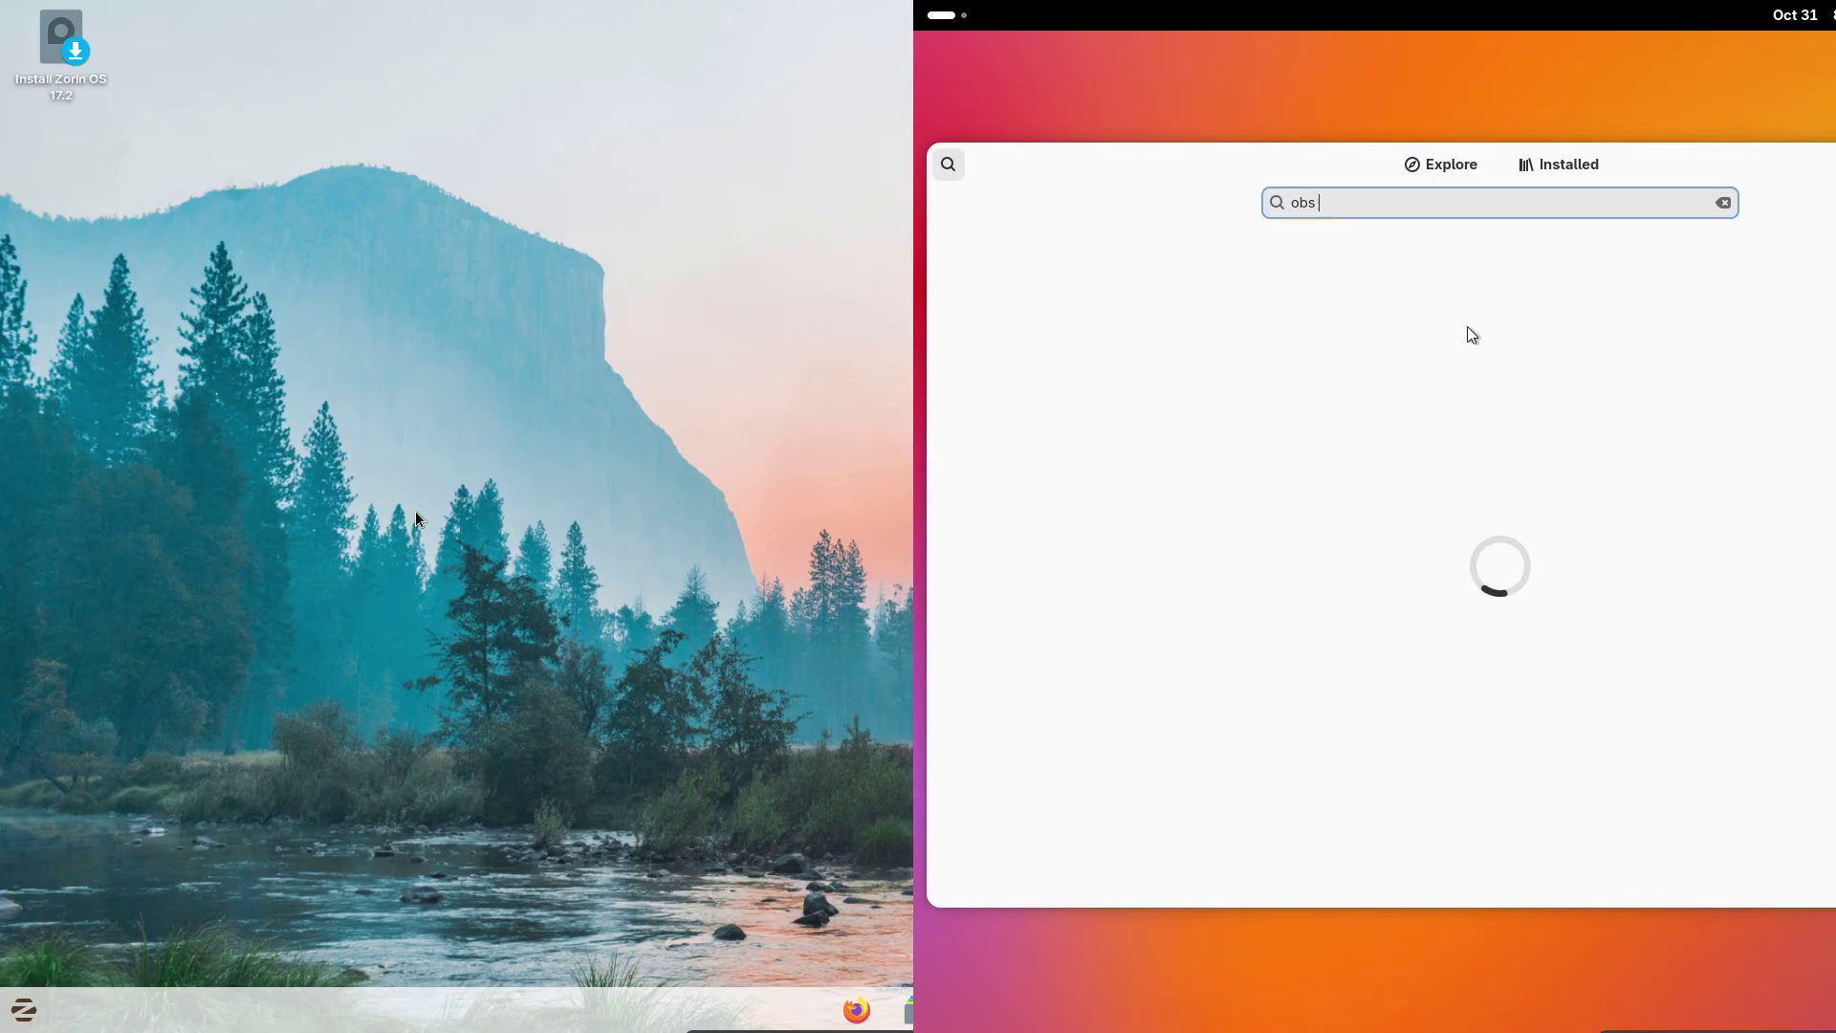
# Show the OBS Studio details in Fedora's Software, and close the privacy tab and fit the Firefox window to view in Zorin
pyautogui.click(964, 24)
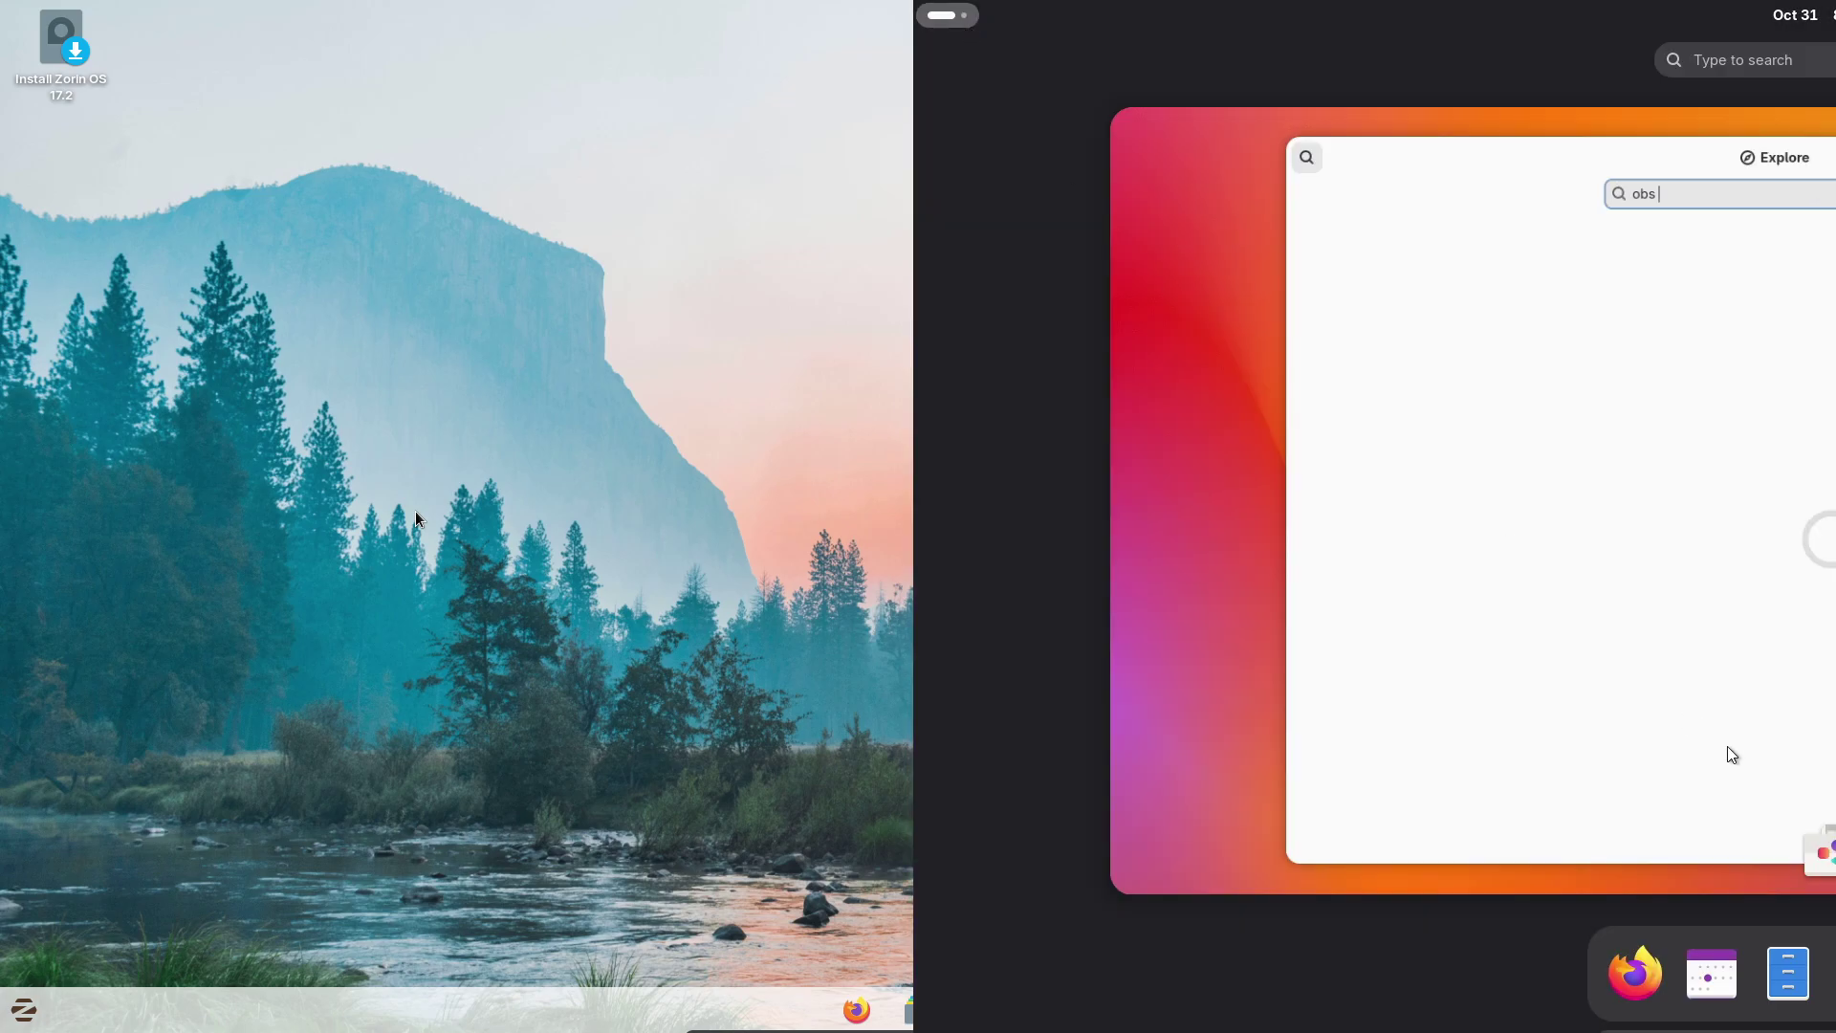
pyautogui.click(1755, 592)
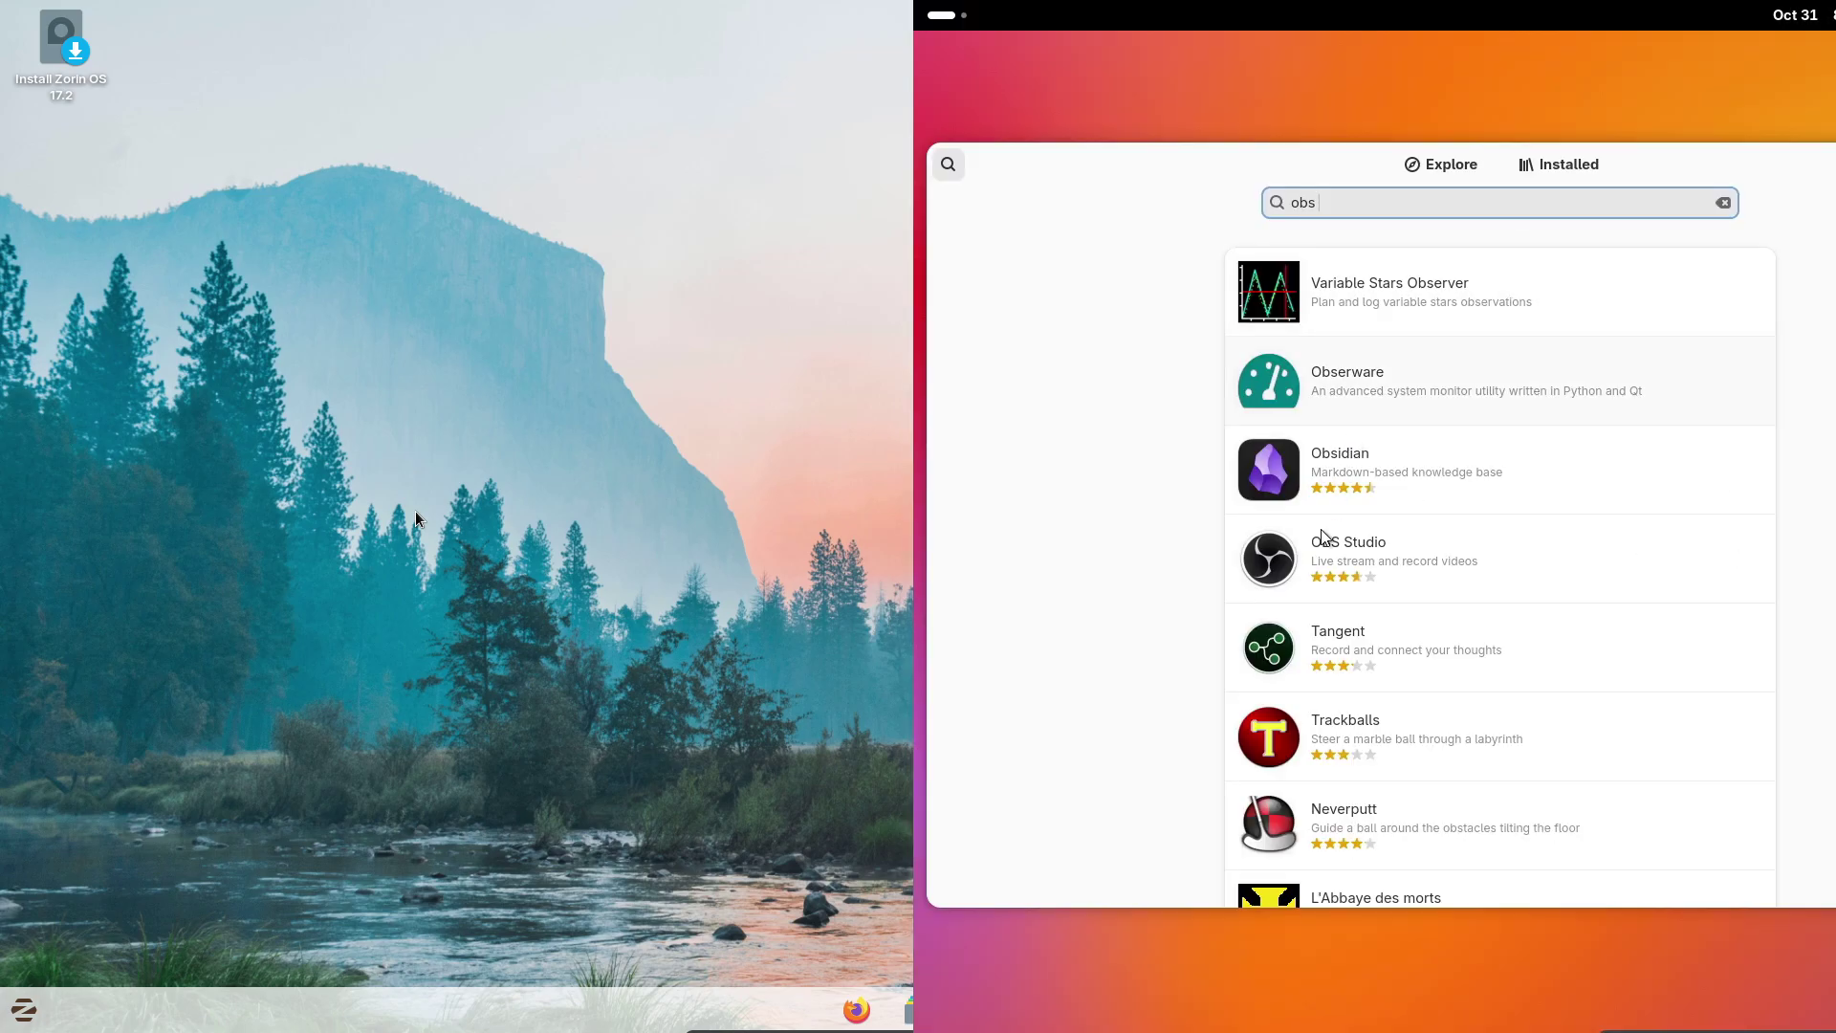
pyautogui.click(1320, 552)
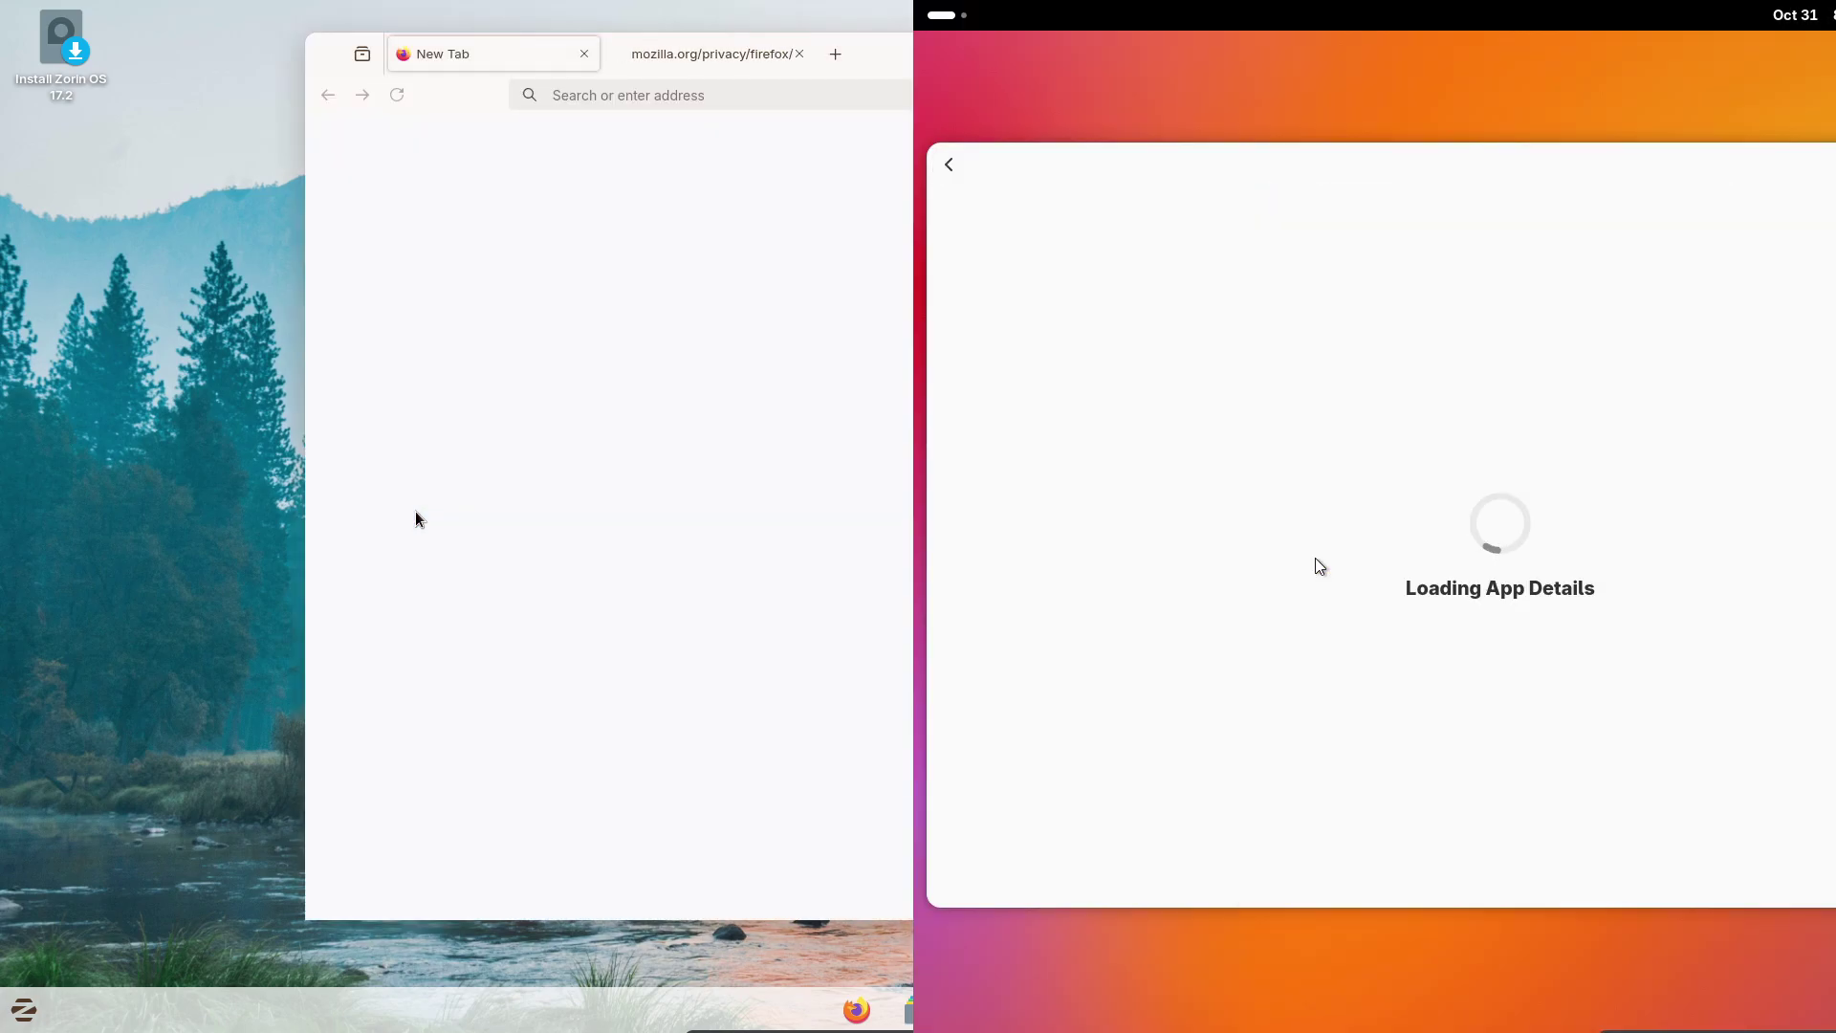
pyautogui.click(791, 53)
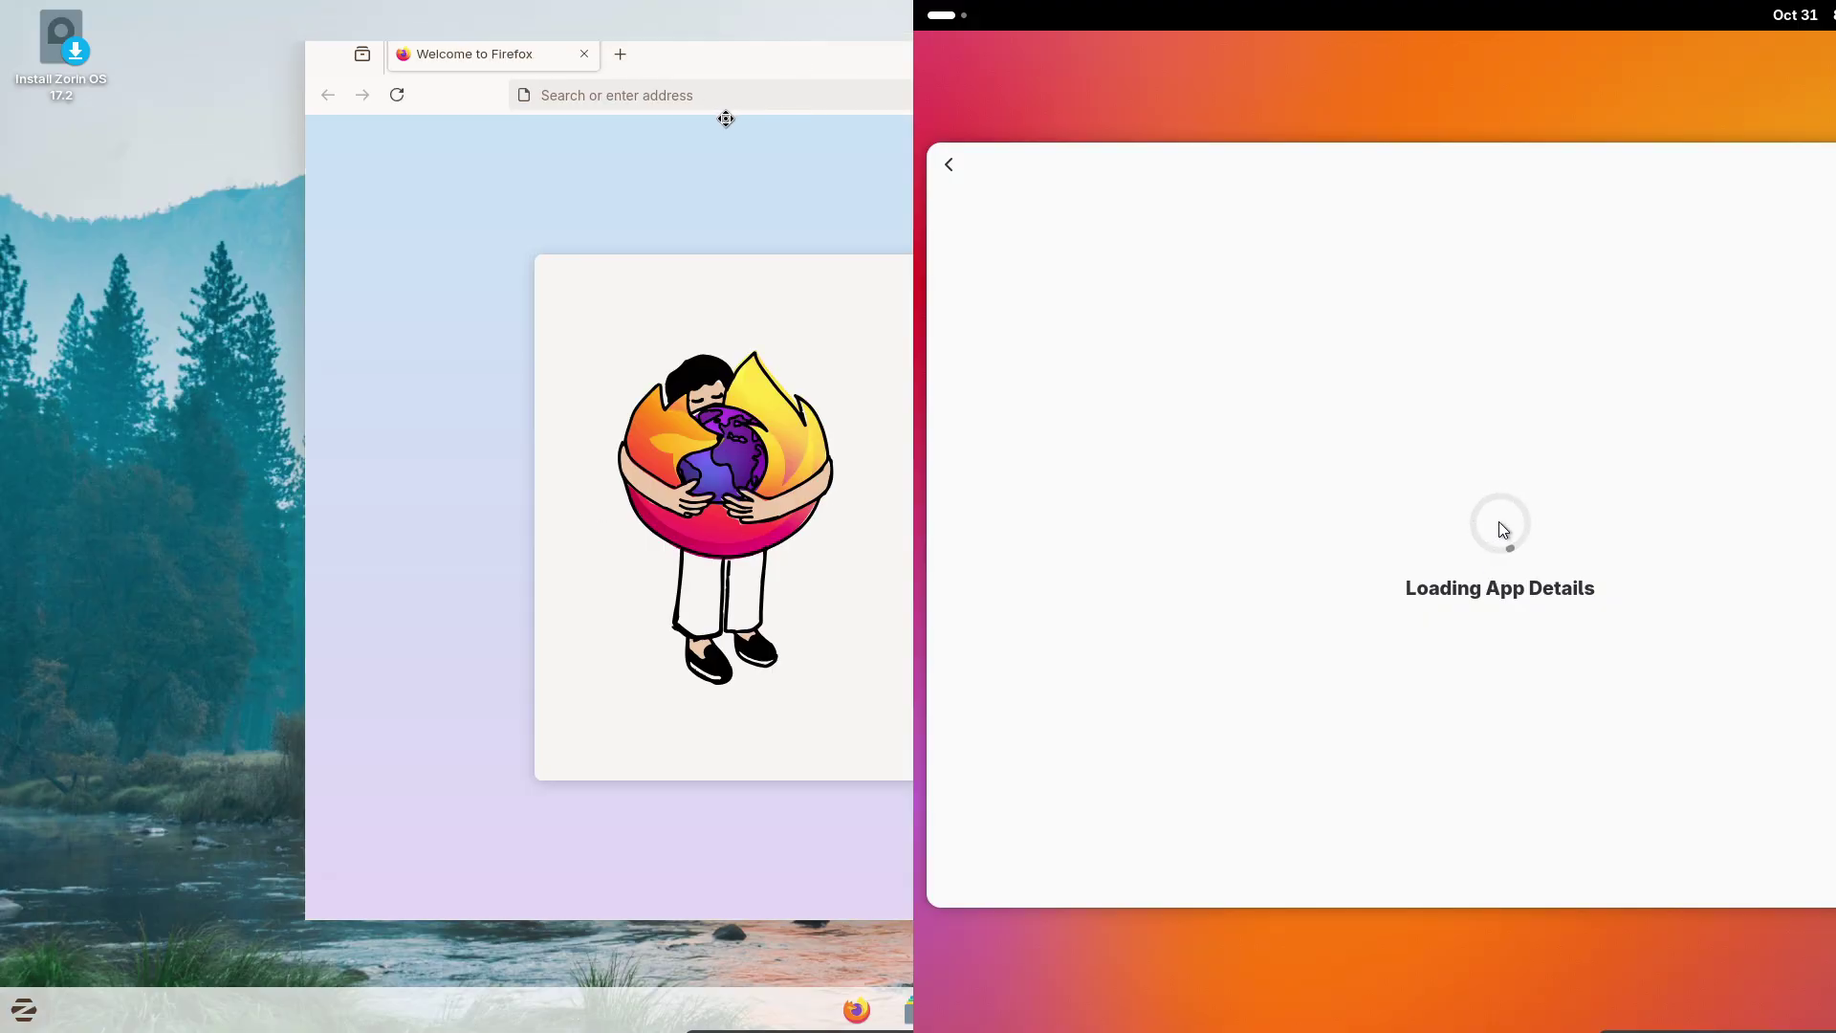
pyautogui.moveTo(725, 119); pyautogui.dragTo(0, 139)
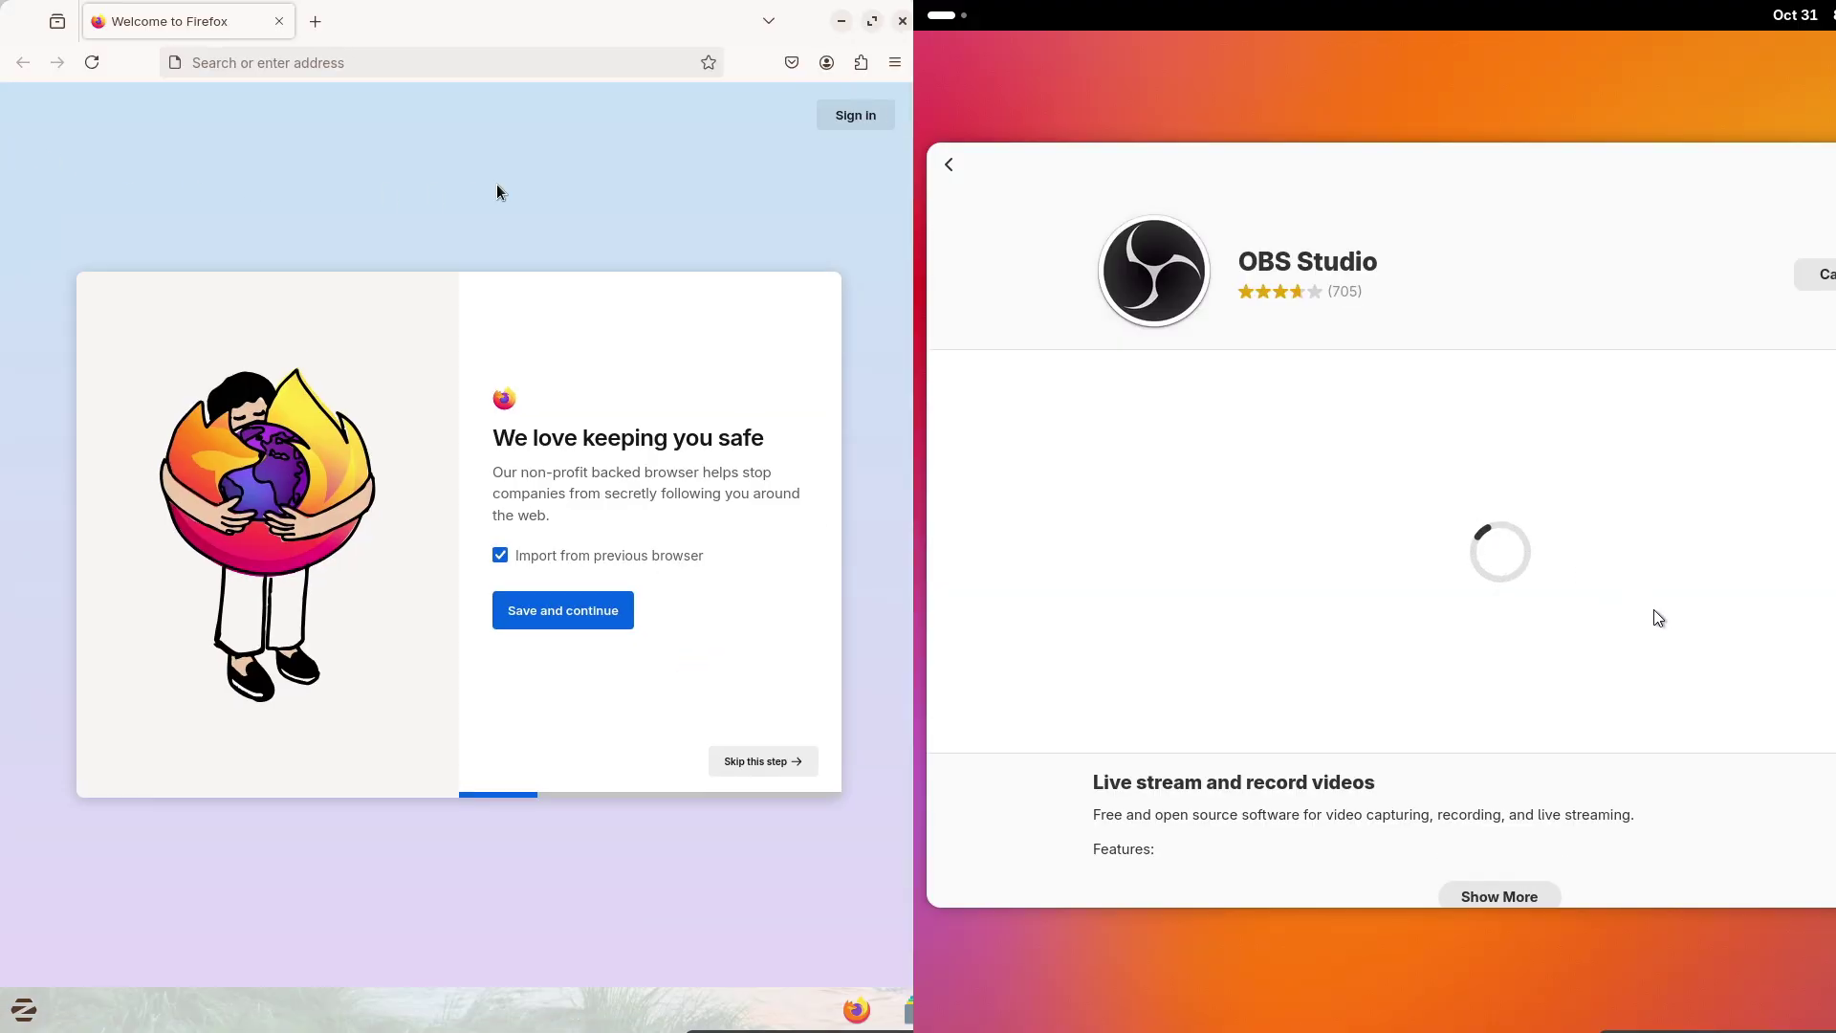
# Show the About Mozilla Firefox information in Zorin and highlight the browser's version number
pyautogui.click(894, 63)
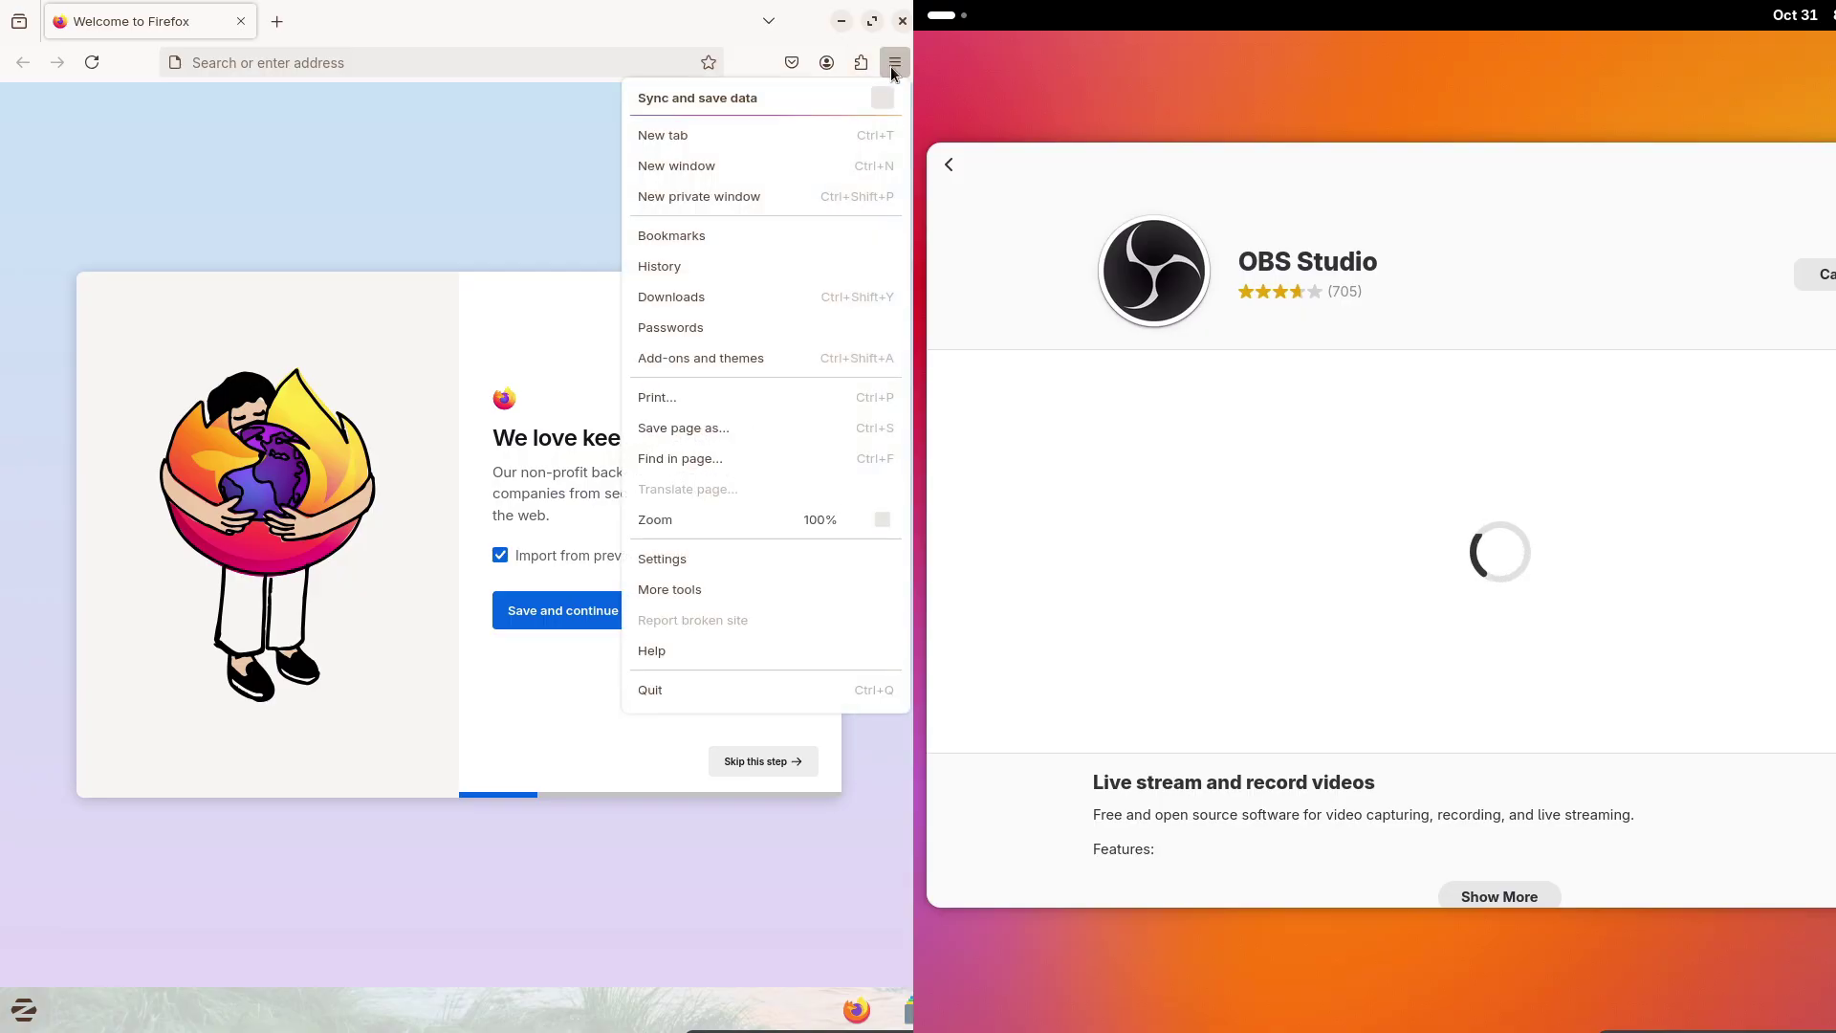
pyautogui.click(677, 642)
pyautogui.click(699, 329)
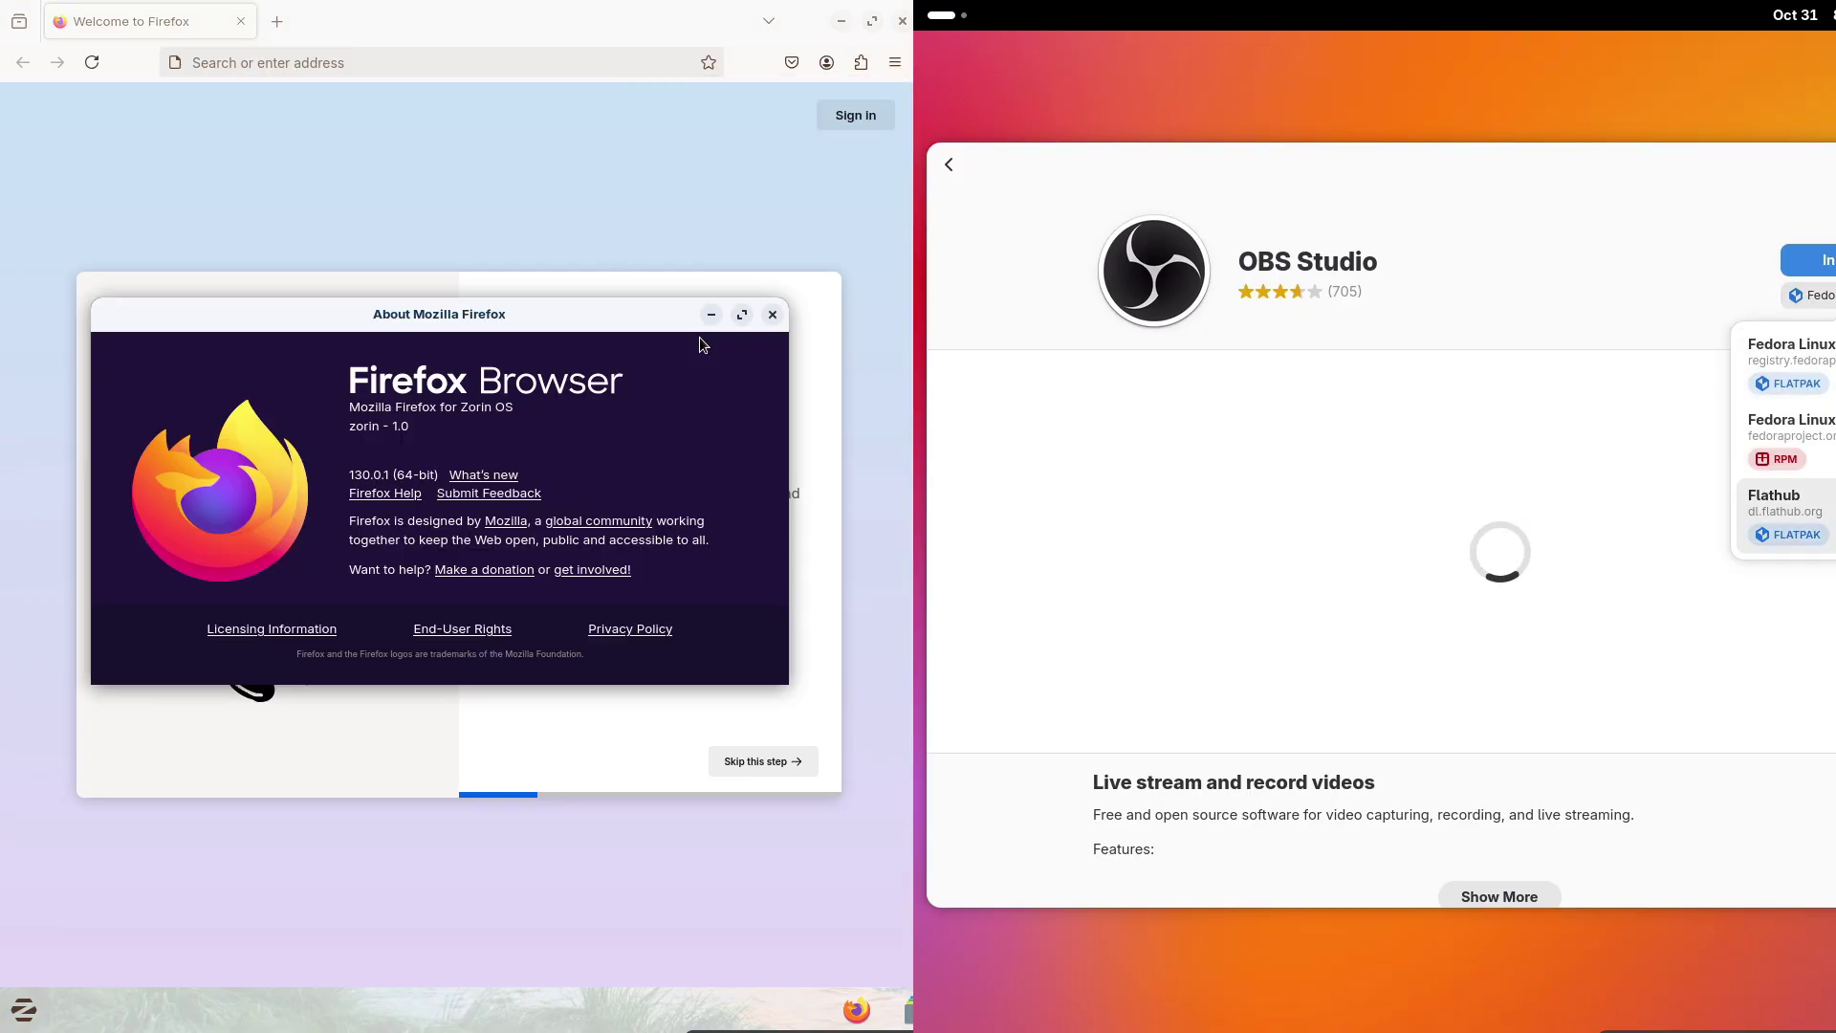
pyautogui.moveTo(403, 470); pyautogui.dragTo(354, 474)
# Return Fedora's Software to the Explore page and close the About Mozilla Firefox window in Zorin
pyautogui.click(949, 164)
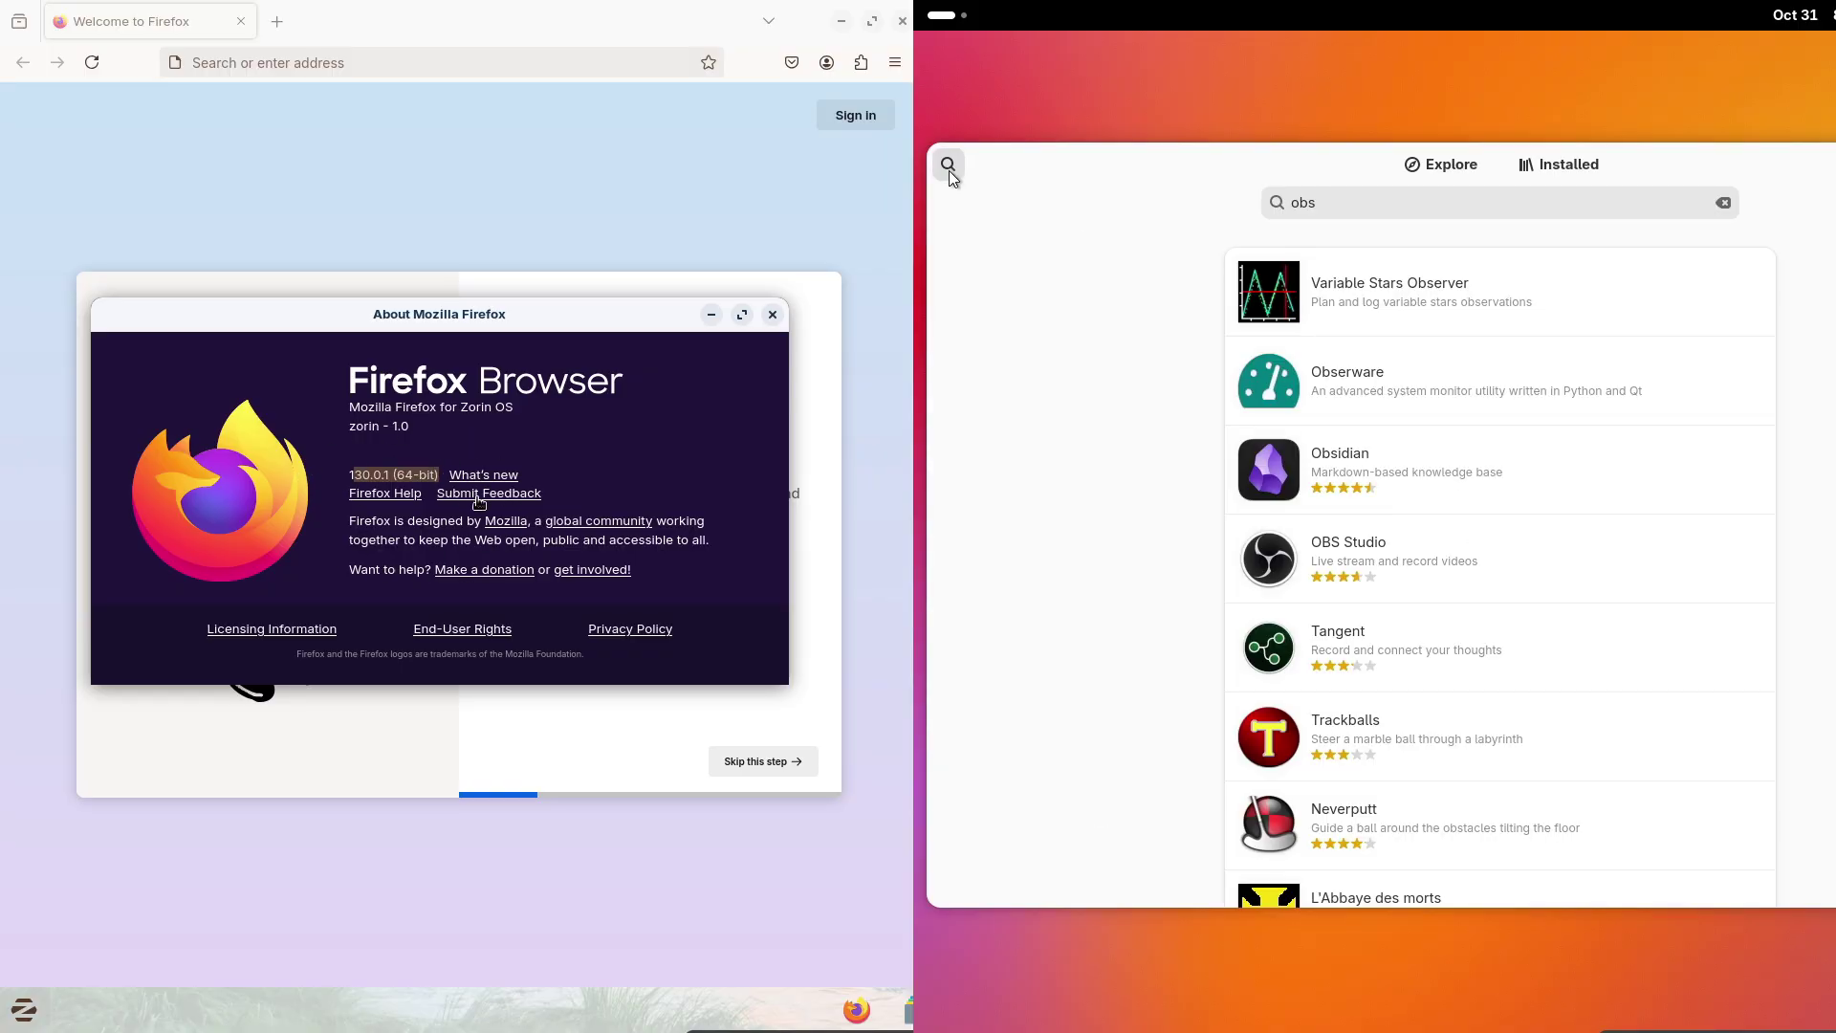
pyautogui.click(774, 319)
pyautogui.click(1447, 164)
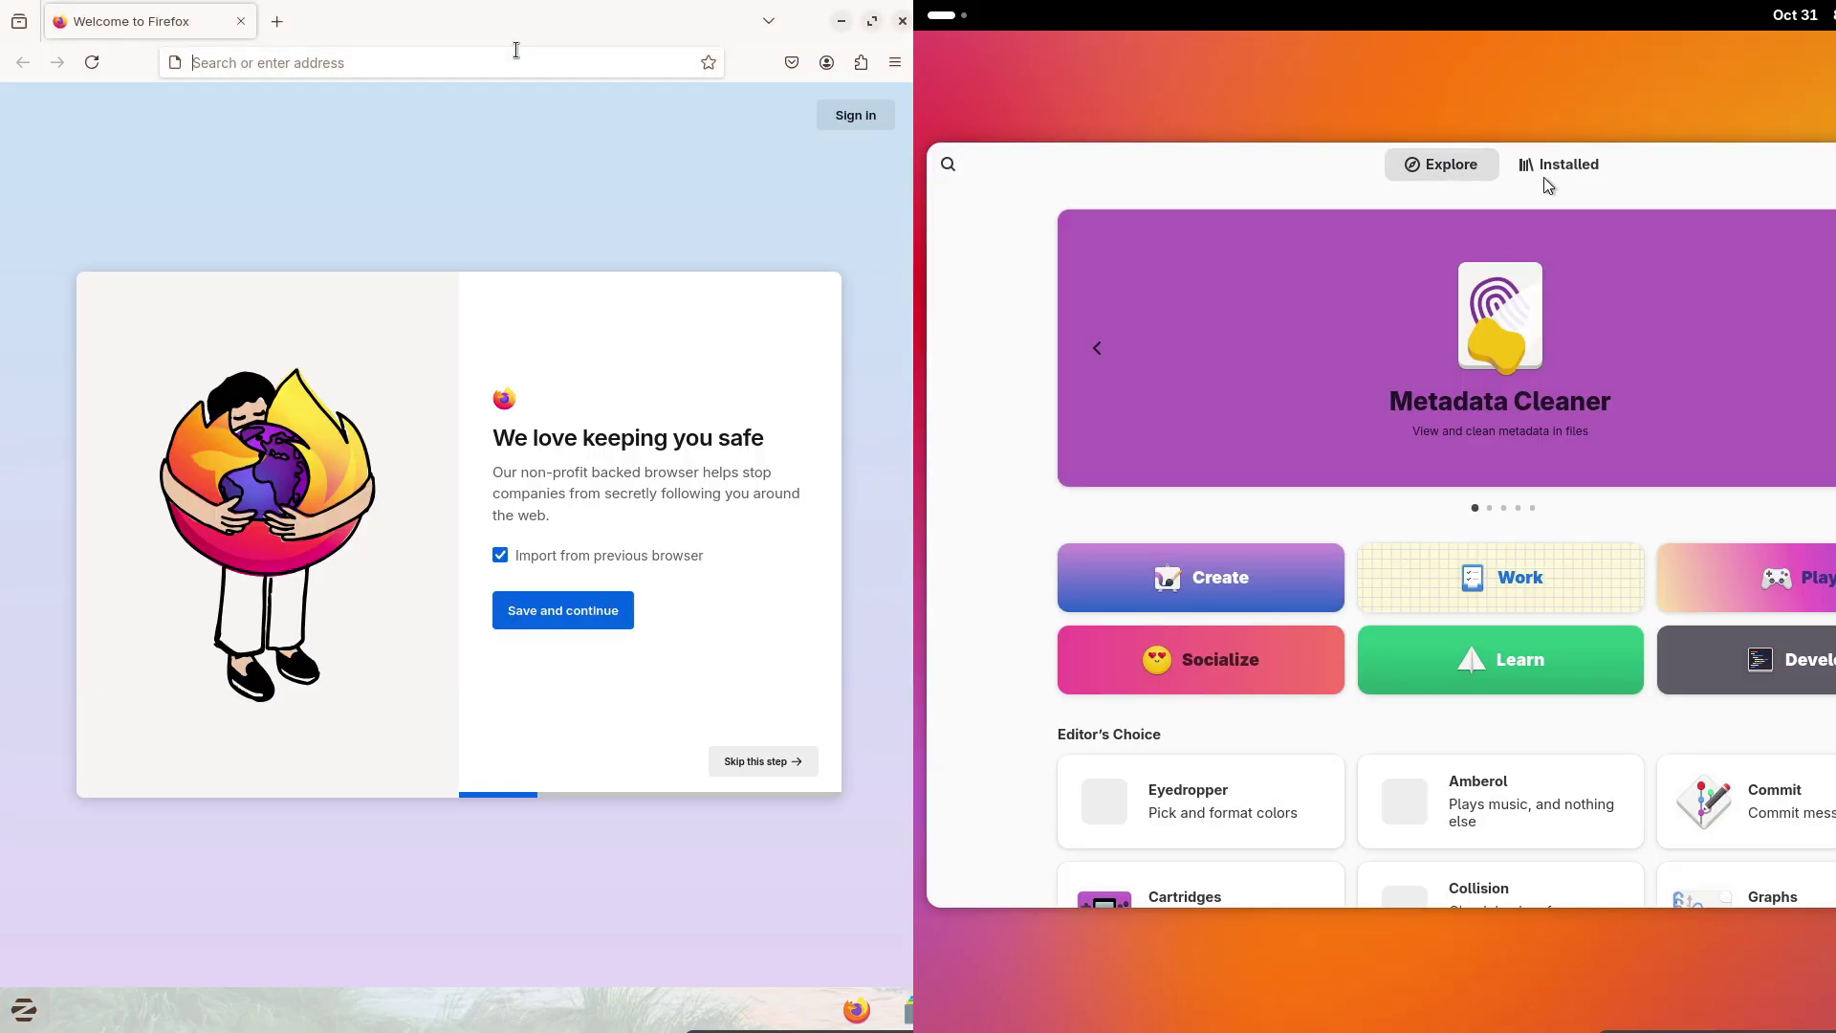
# Search the web for "zorin os" in Zorin's Firefox and list the installed apps in Fedora's Software
pyautogui.click(516, 53)
pyautogui.click(1557, 174)
pyautogui.write('zorin os')
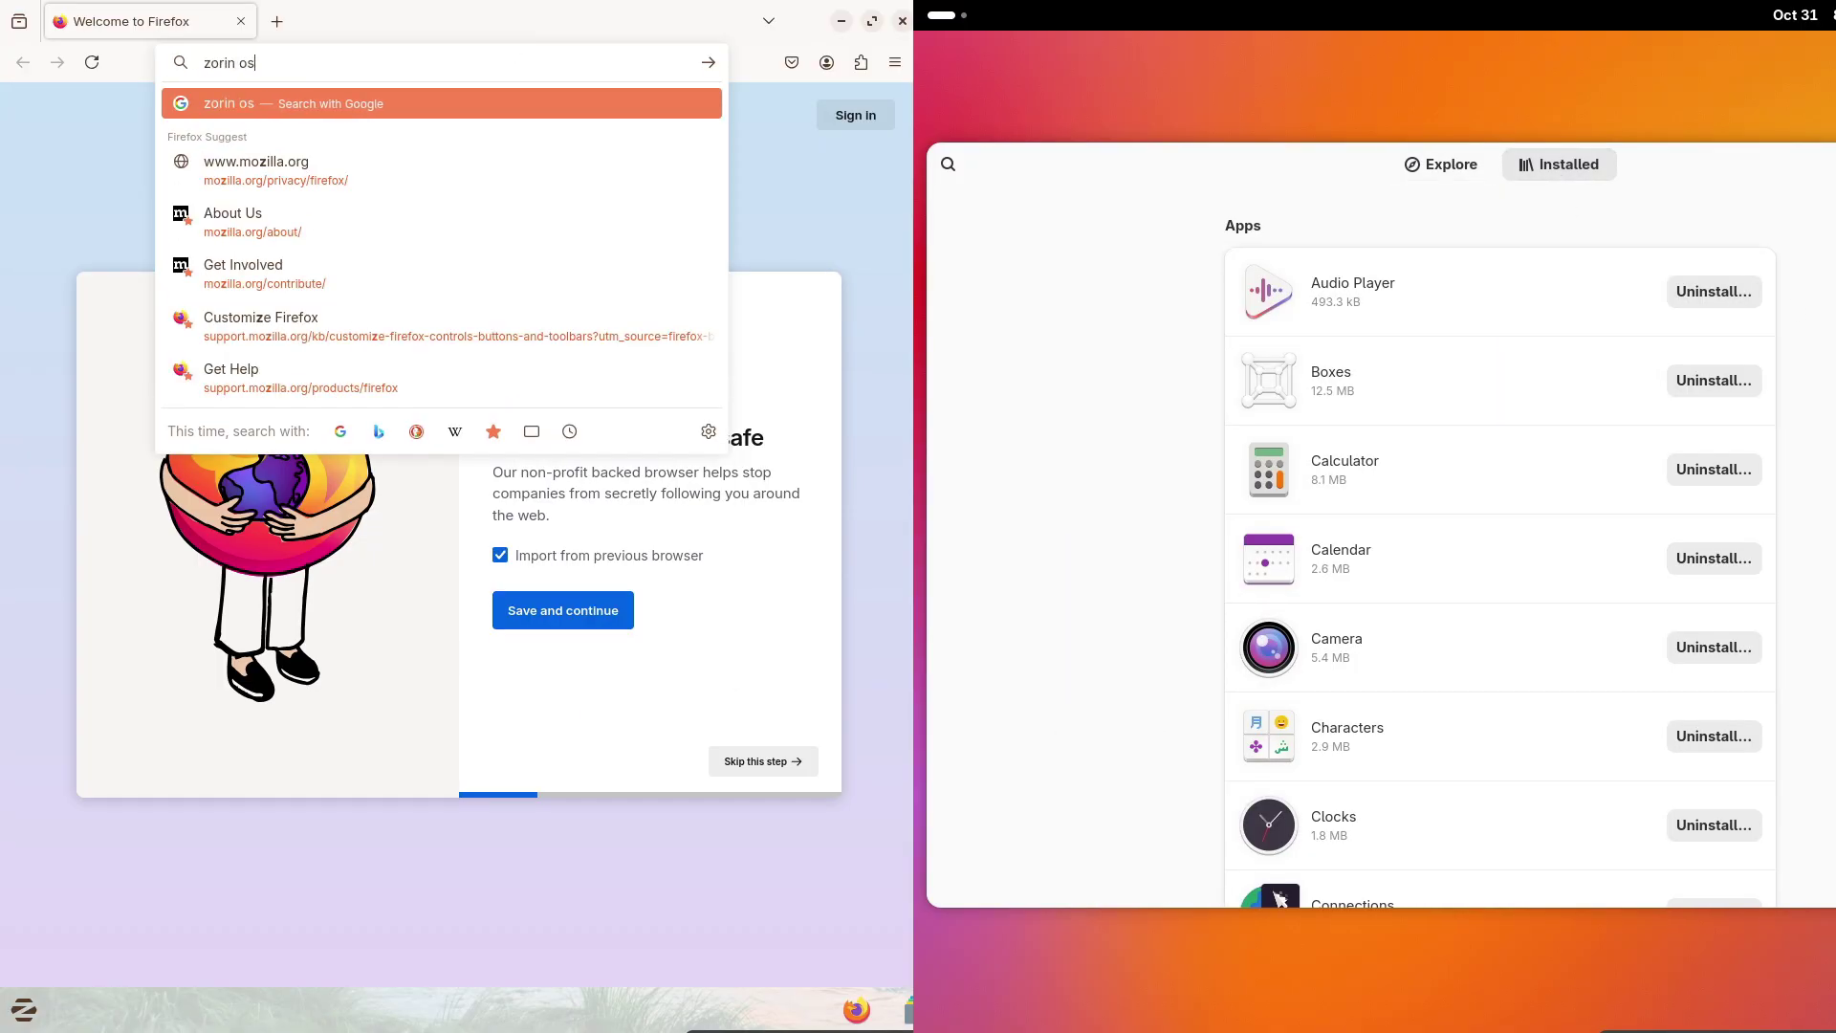
pyautogui.press('Return')
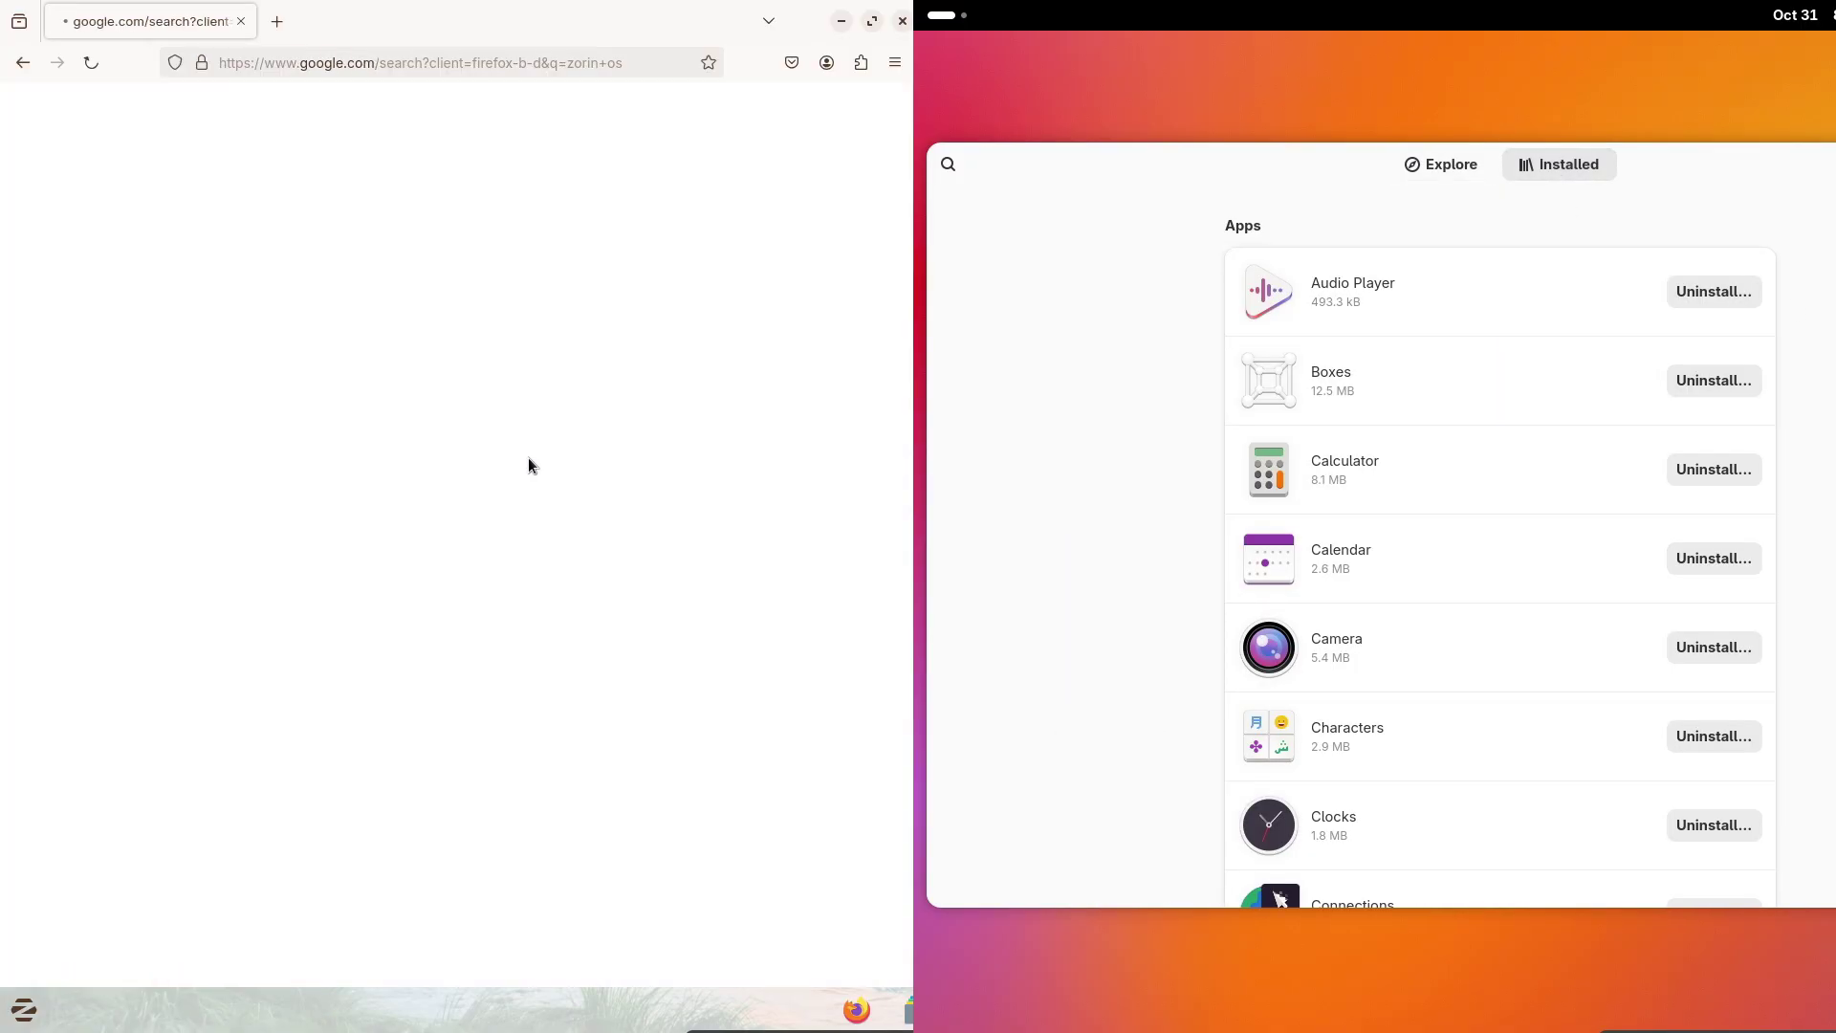
# Look through the Software Repositories in Fedora's Software and reject all Google cookies in Zorin's Firefox
pyautogui.click(1596, 475)
pyautogui.click(1772, 304)
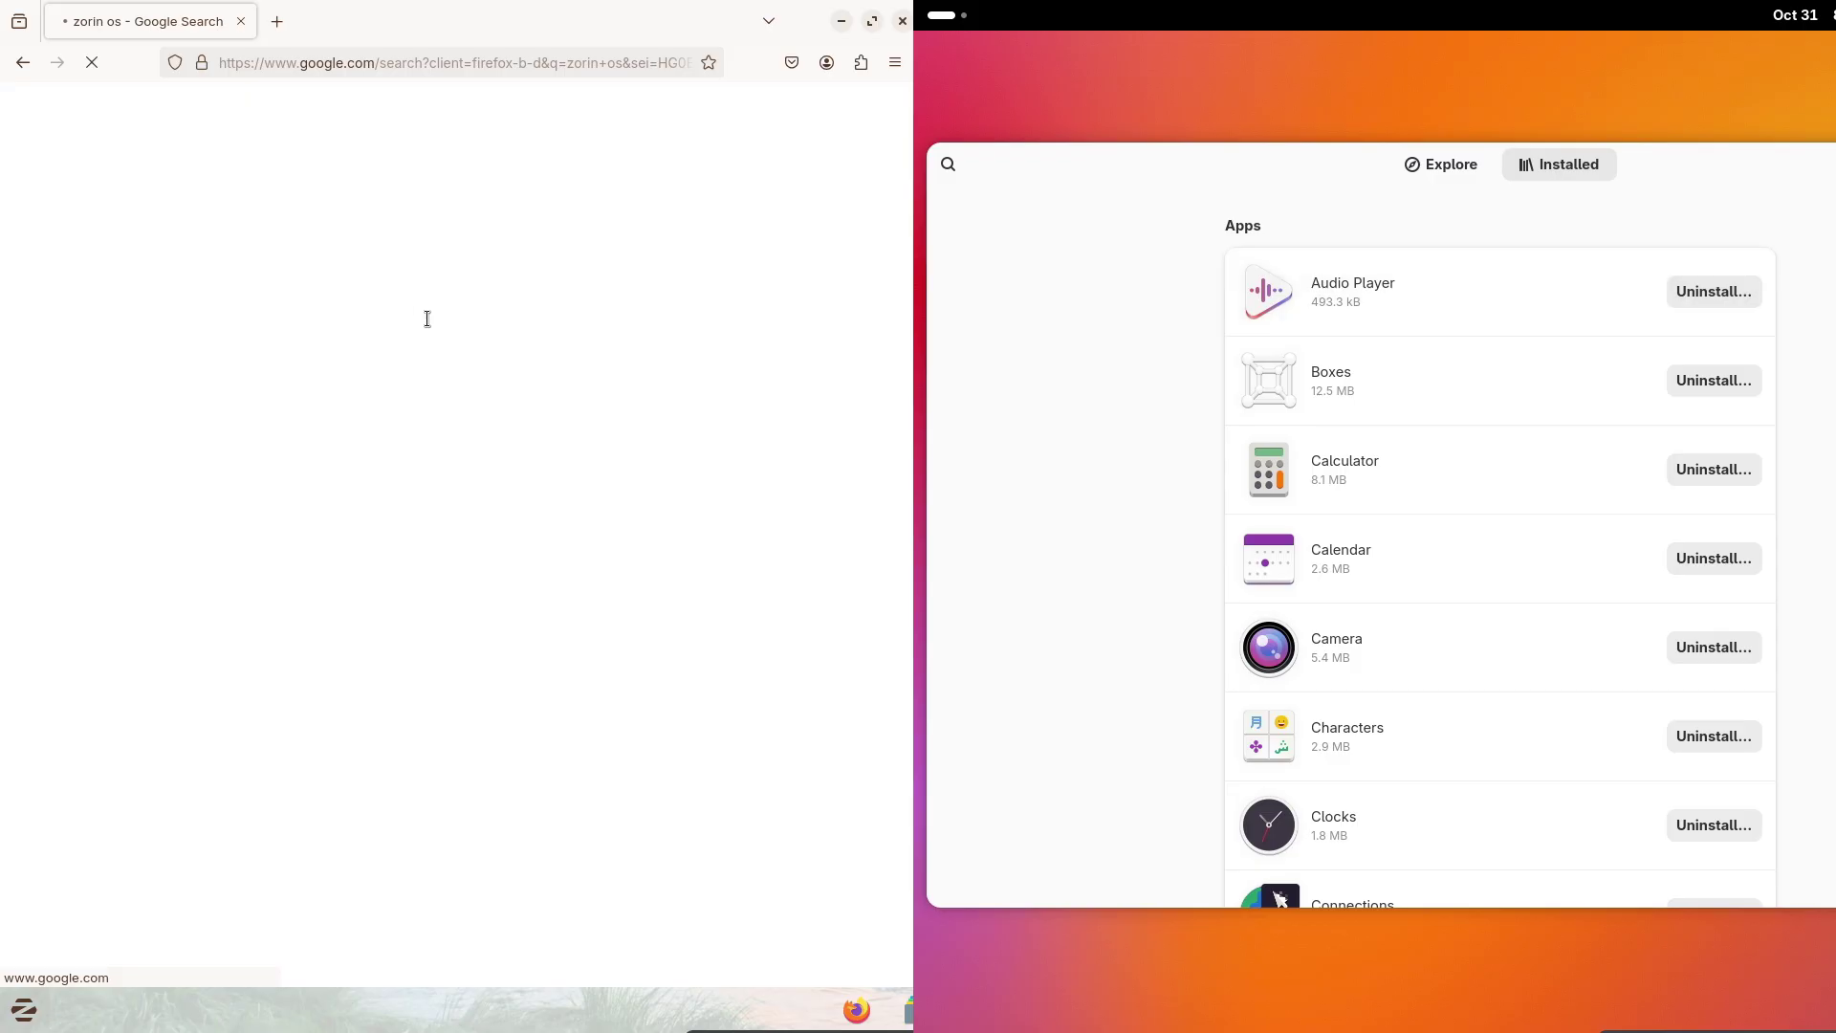
pyautogui.click(397, 815)
pyautogui.click(360, 810)
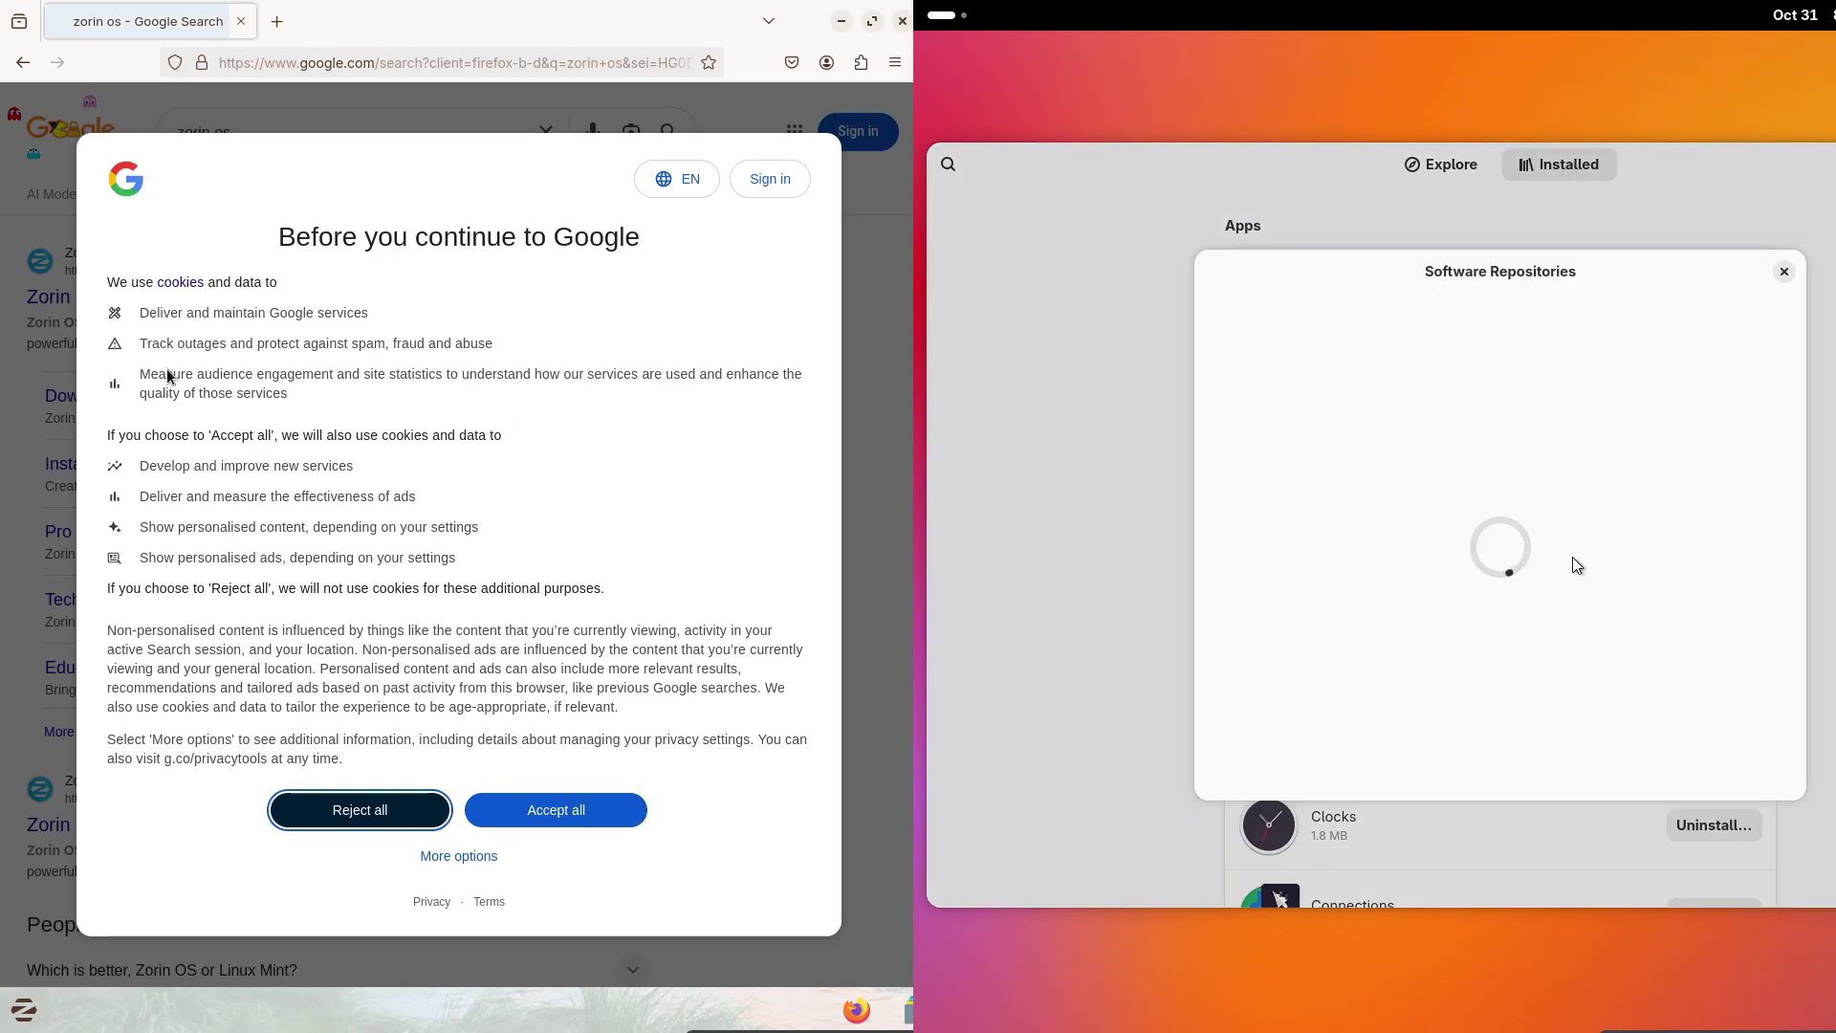
pyautogui.moveTo(1795, 462); pyautogui.dragTo(1772, 521)
# Show the About Mozilla Firefox information in Zorin again and close the Software Repositories in Fedora
pyautogui.click(895, 63)
pyautogui.click(694, 658)
pyautogui.scroll(5, 1776, 528)
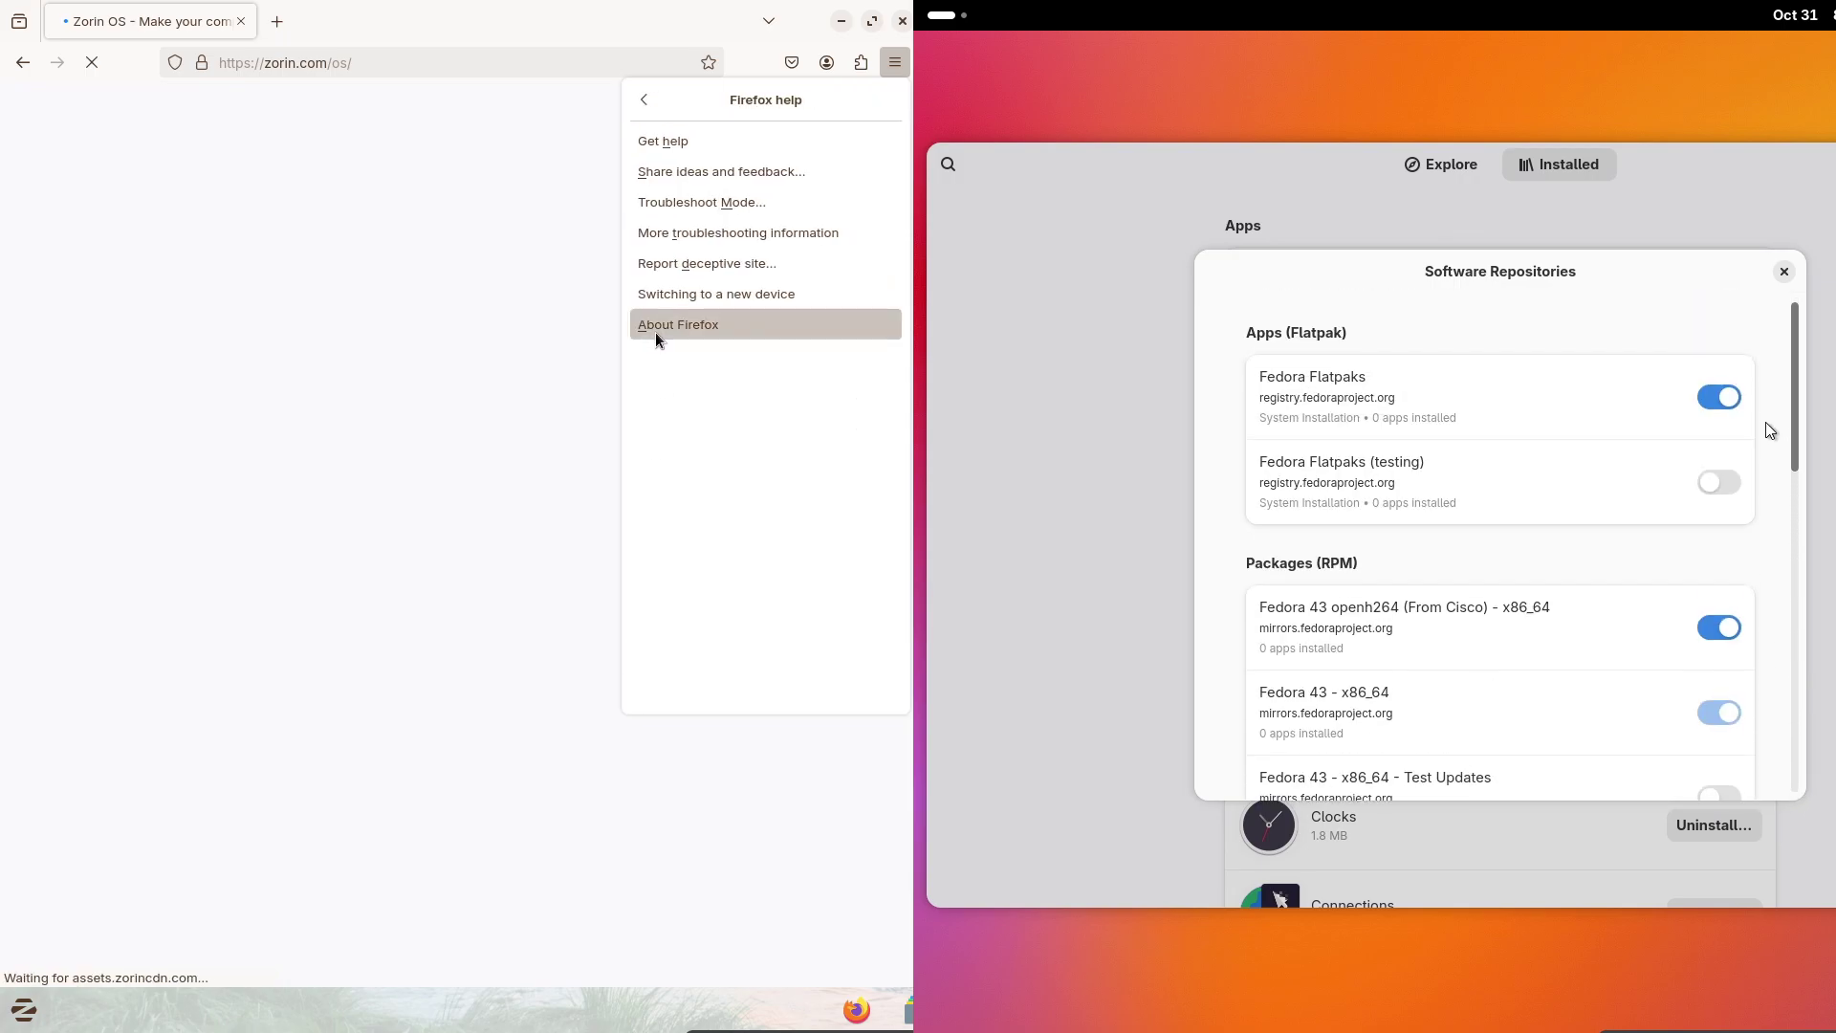
pyautogui.click(656, 331)
pyautogui.click(1783, 271)
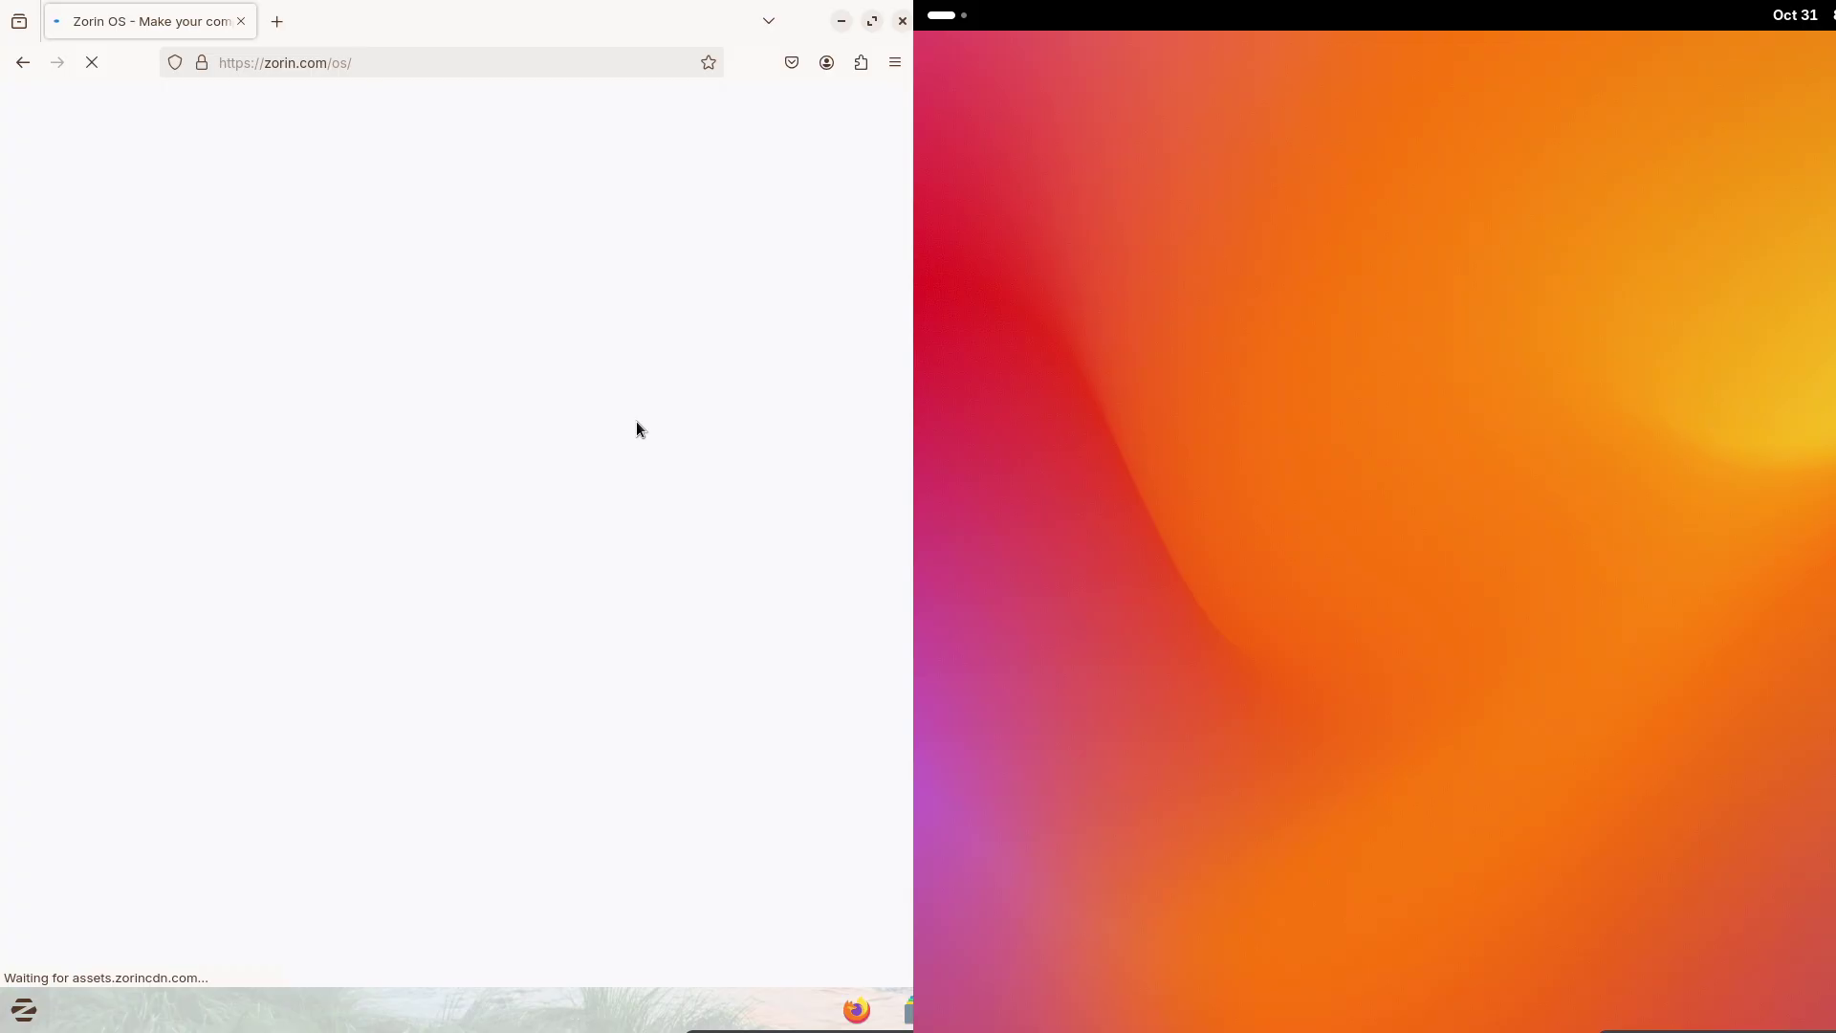
# Launch Firefox in Fedora and close the About Mozilla Firefox window in Zorin
pyautogui.click(960, 29)
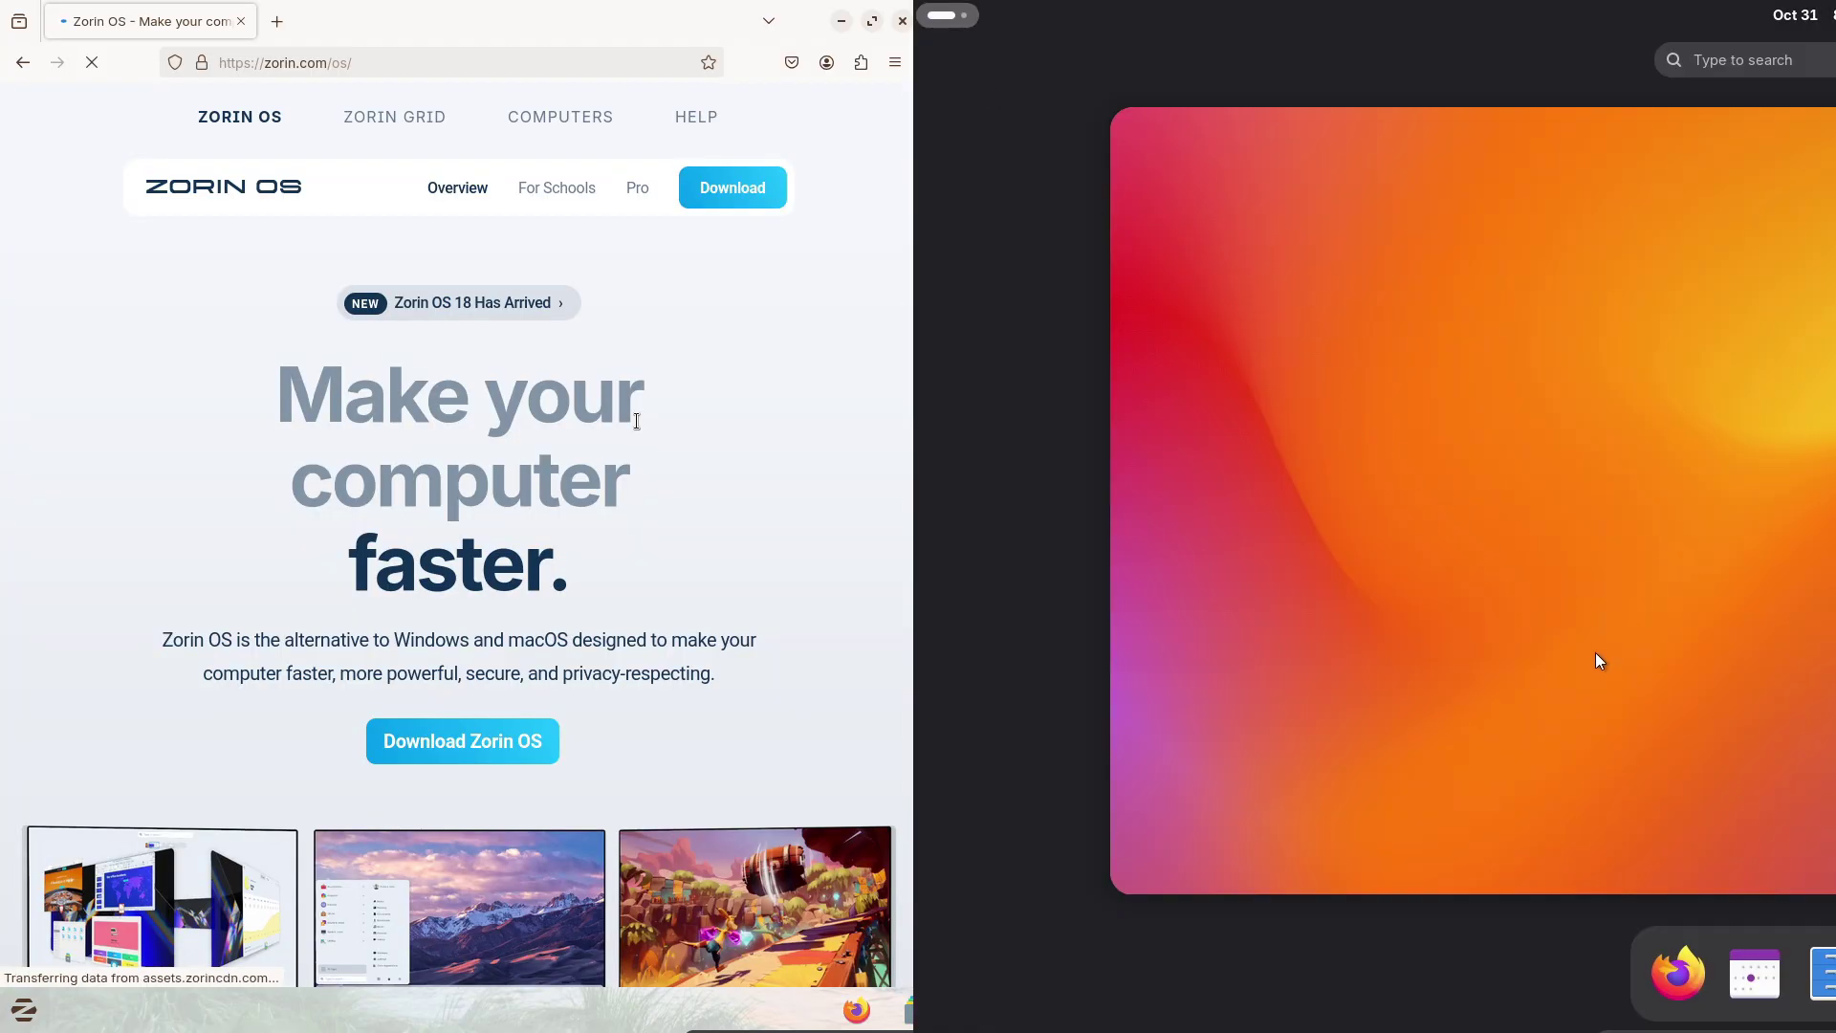
pyautogui.click(1655, 947)
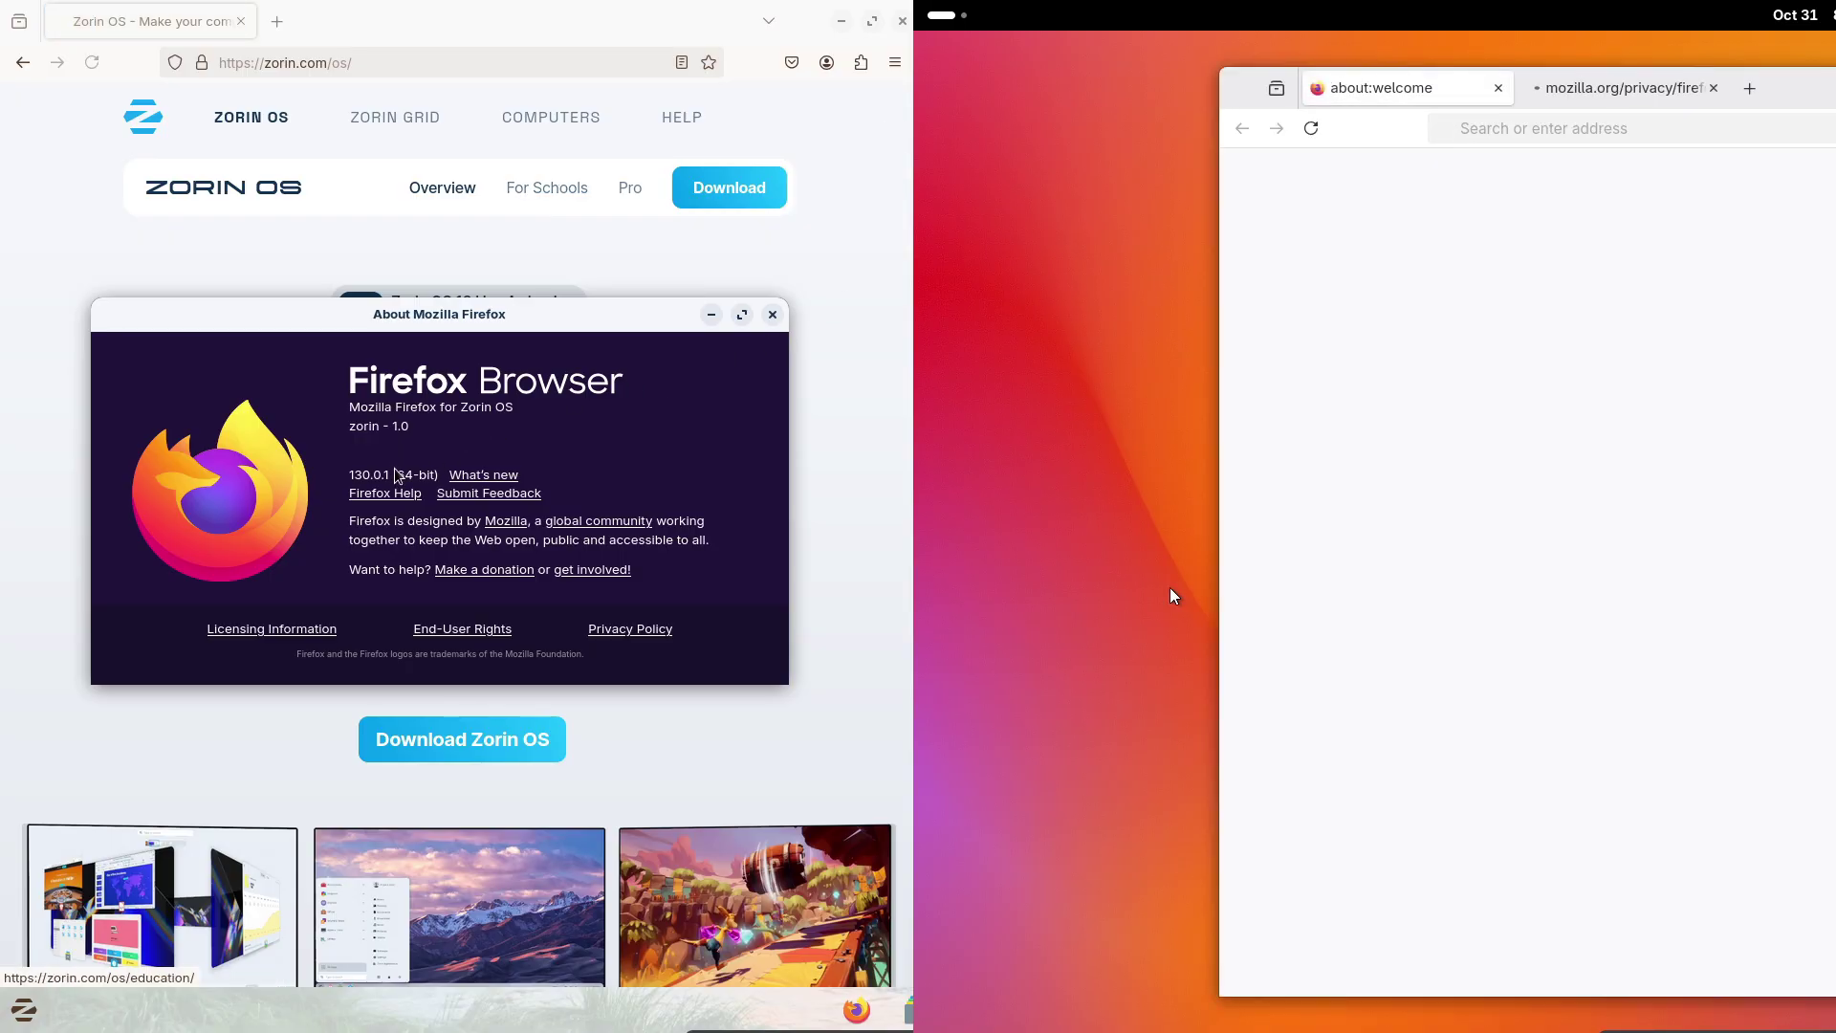
pyautogui.click(773, 313)
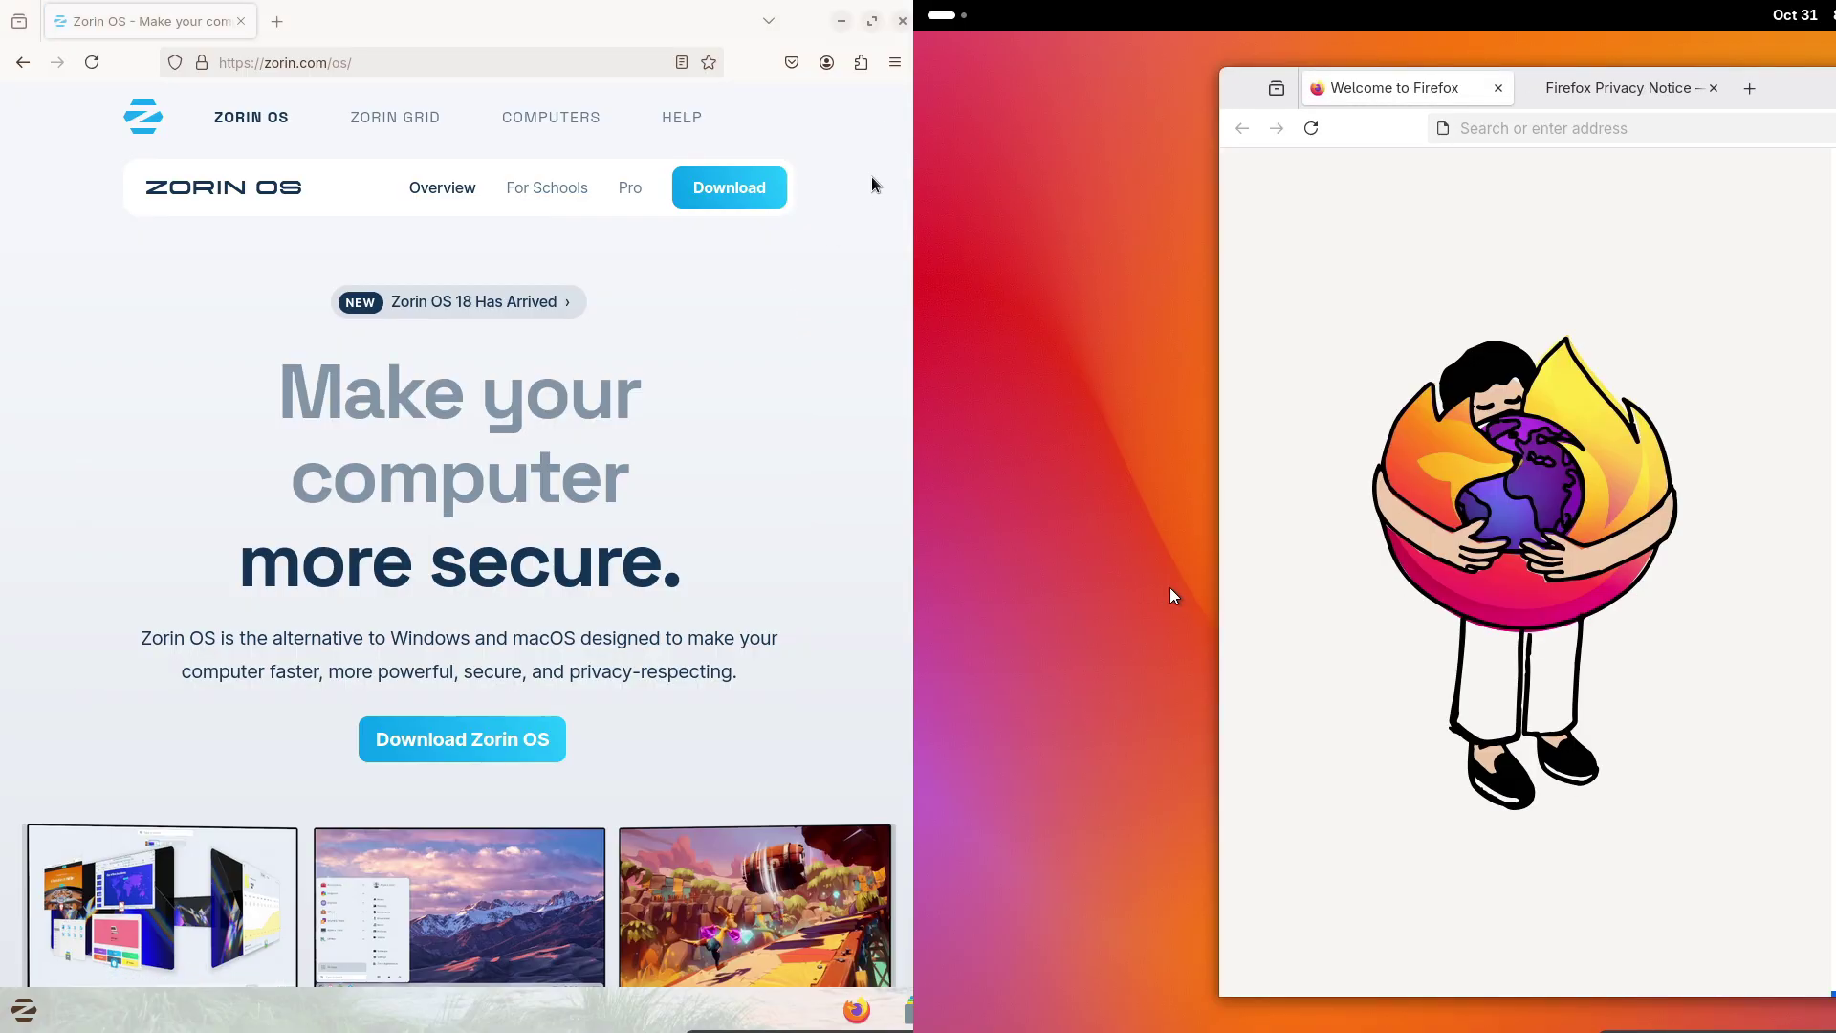
# Browse down the Zorin OS web page, and close the privacy tab and fit the Firefox window to view in Fedora
pyautogui.scroll(-10, 457, 533)
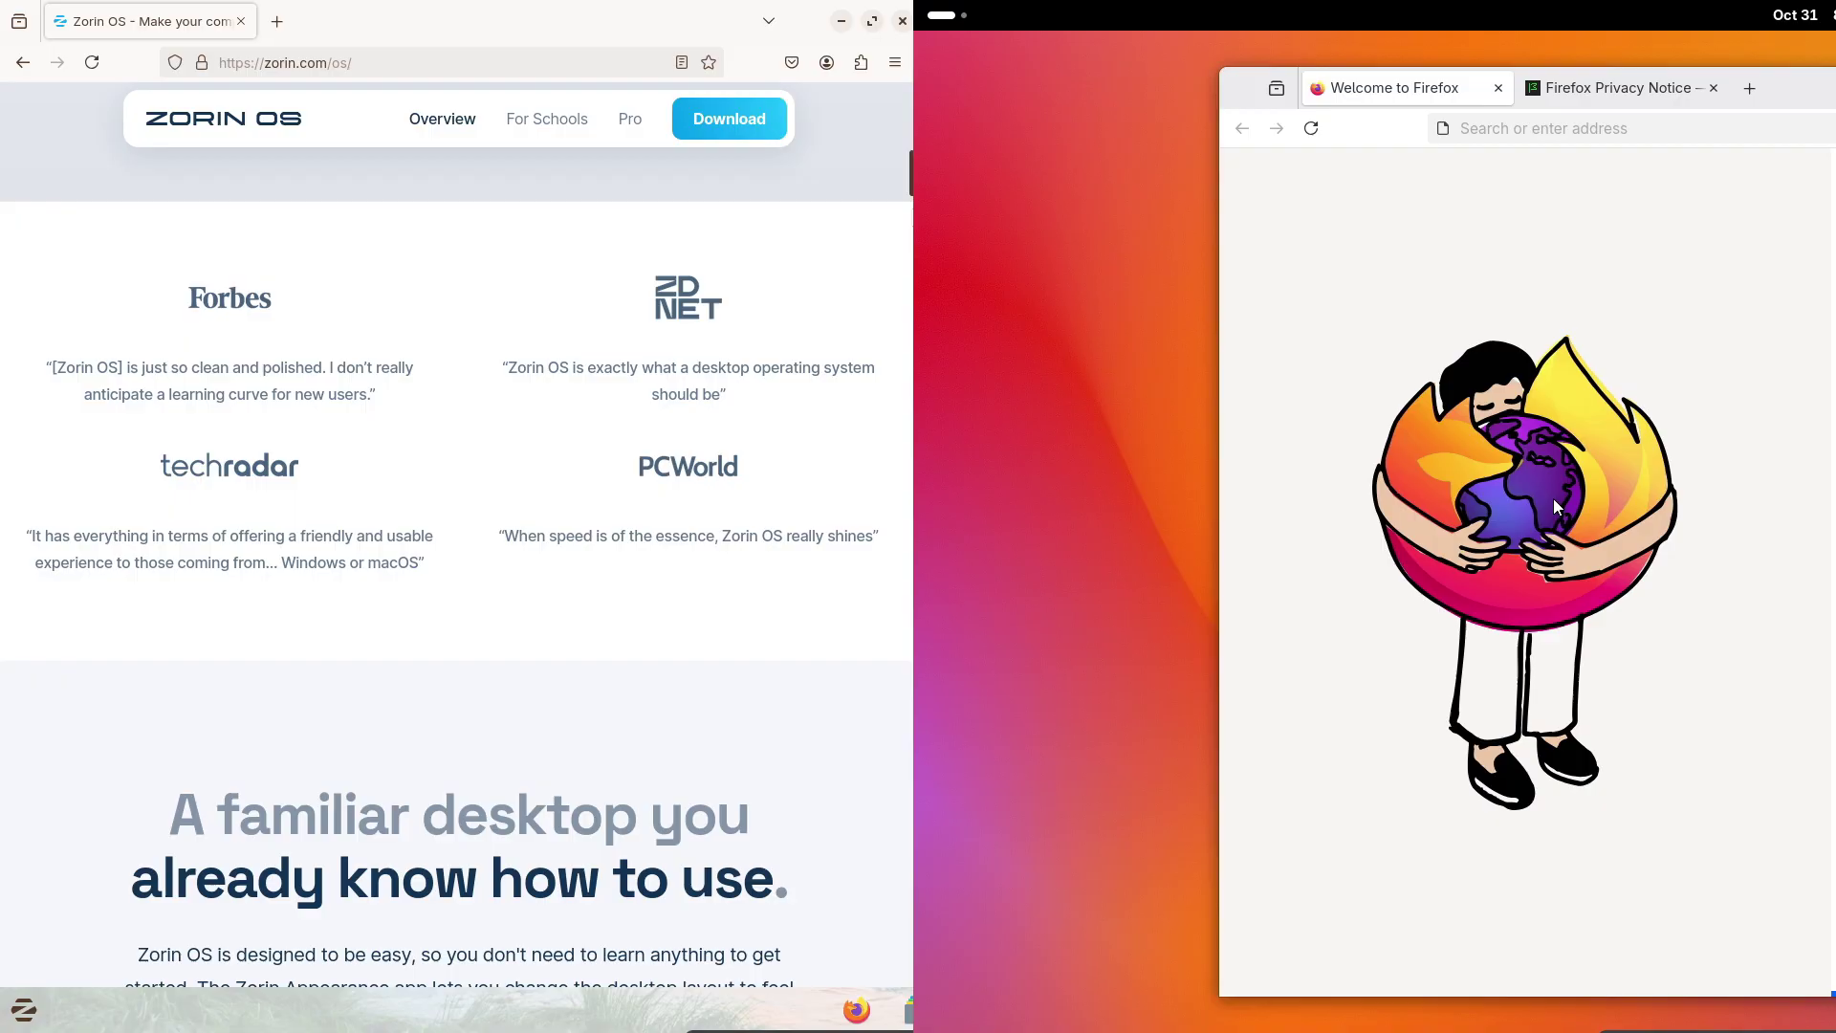
pyautogui.scroll(-15, 904, 367)
pyautogui.click(1714, 88)
pyautogui.moveTo(1798, 96); pyautogui.dragTo(914, 122)
pyautogui.scroll(-15, 907, 374)
# Show the About Mozilla Firefox information in Fedora's Firefox
pyautogui.click(1807, 92)
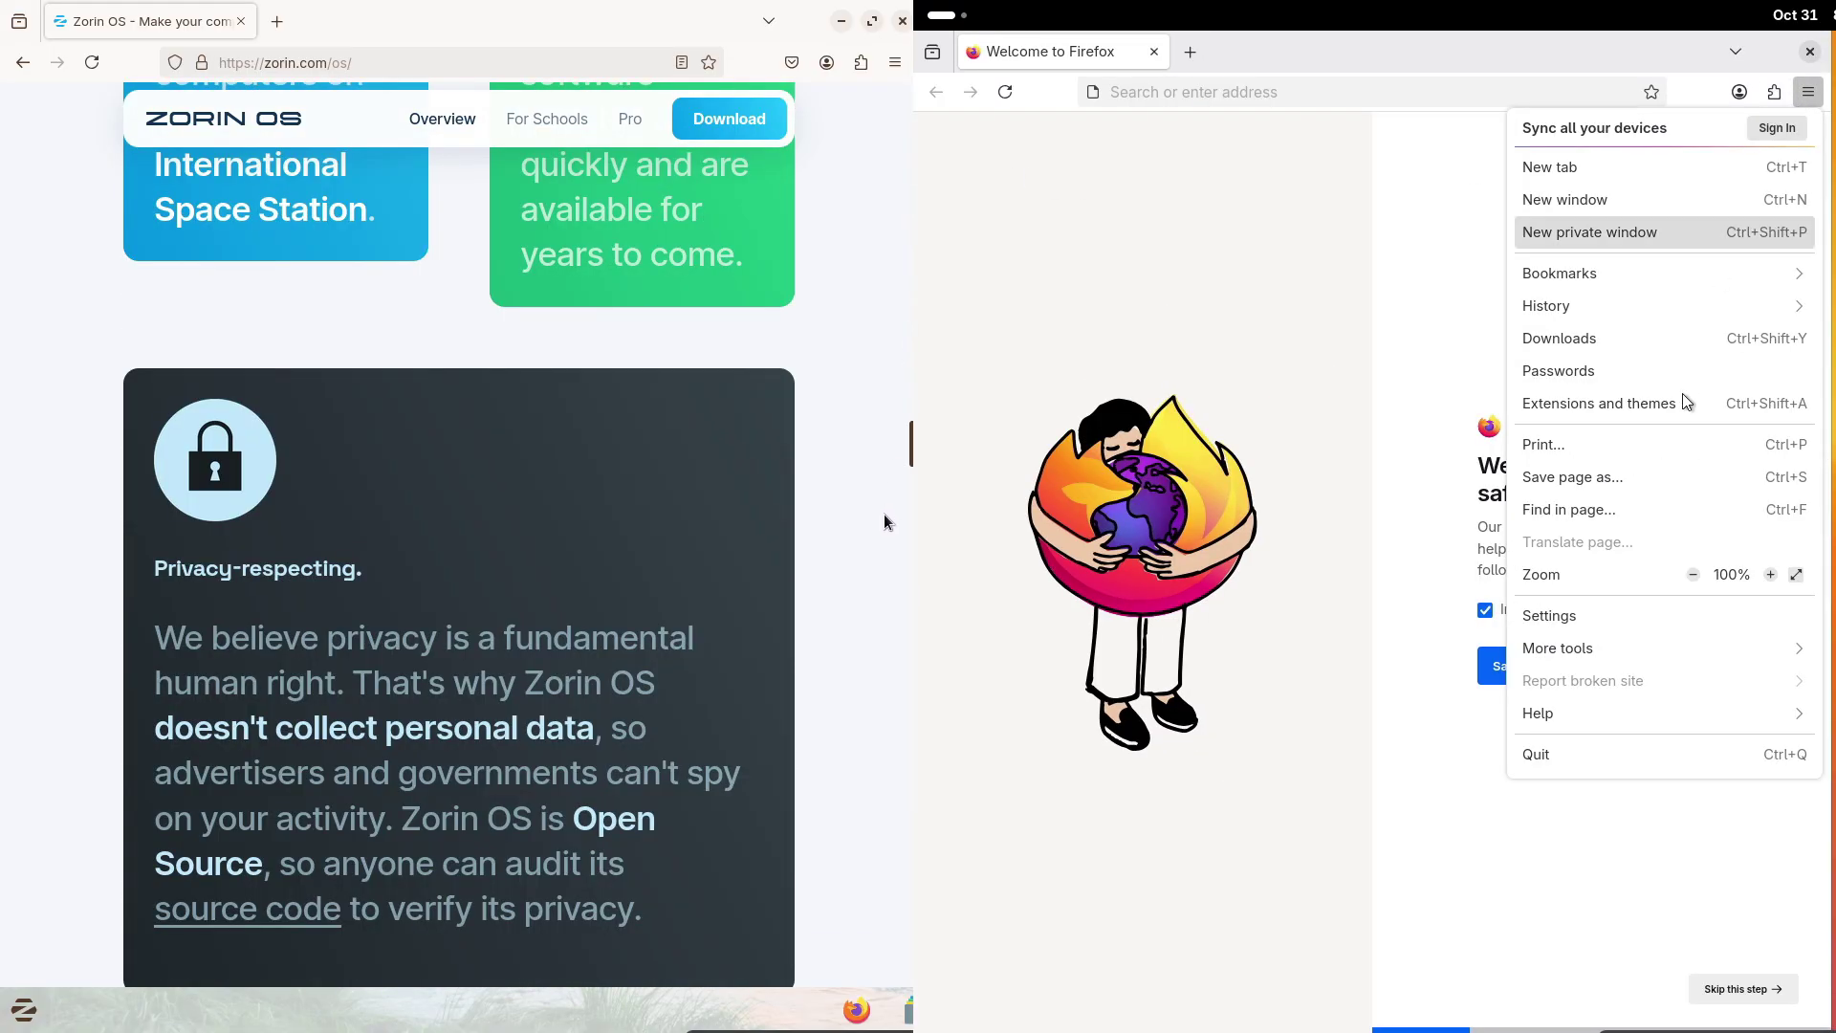
pyautogui.click(1599, 706)
pyautogui.click(1577, 363)
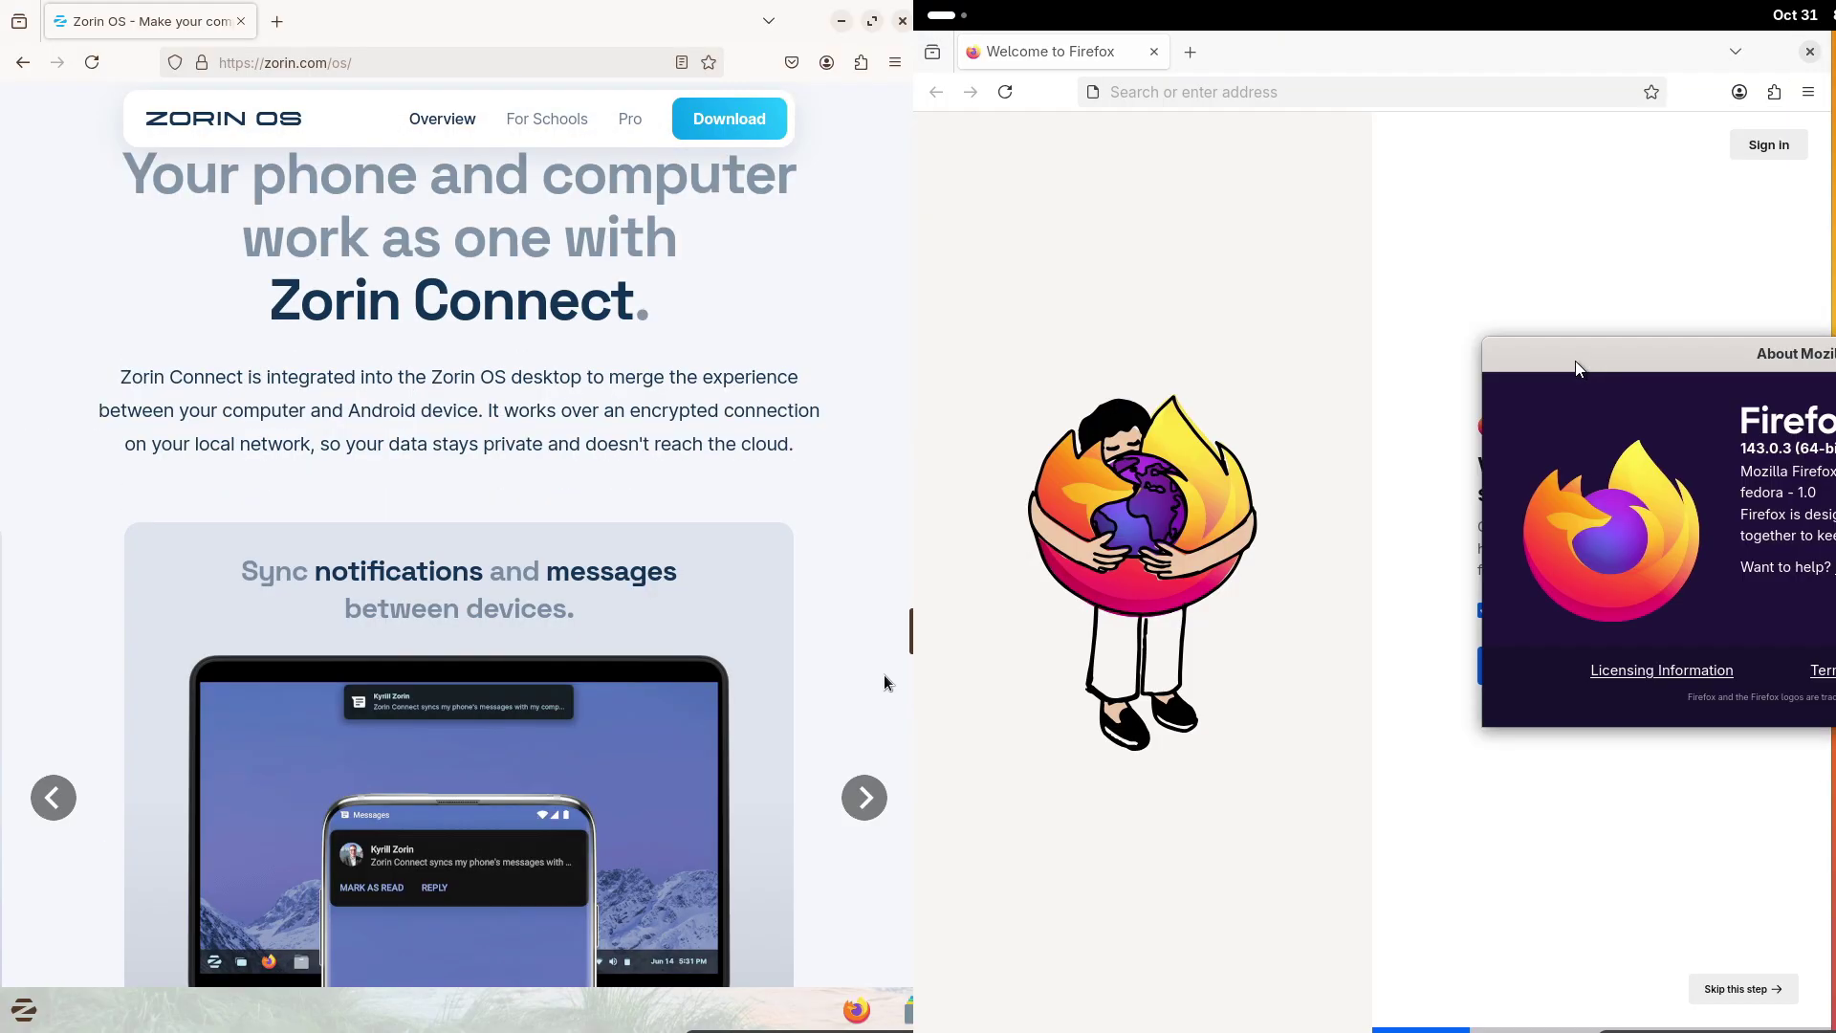
# Move the About Mozilla Firefox window fully into view in Fedora and close it
pyautogui.moveTo(1586, 359); pyautogui.dragTo(1138, 360)
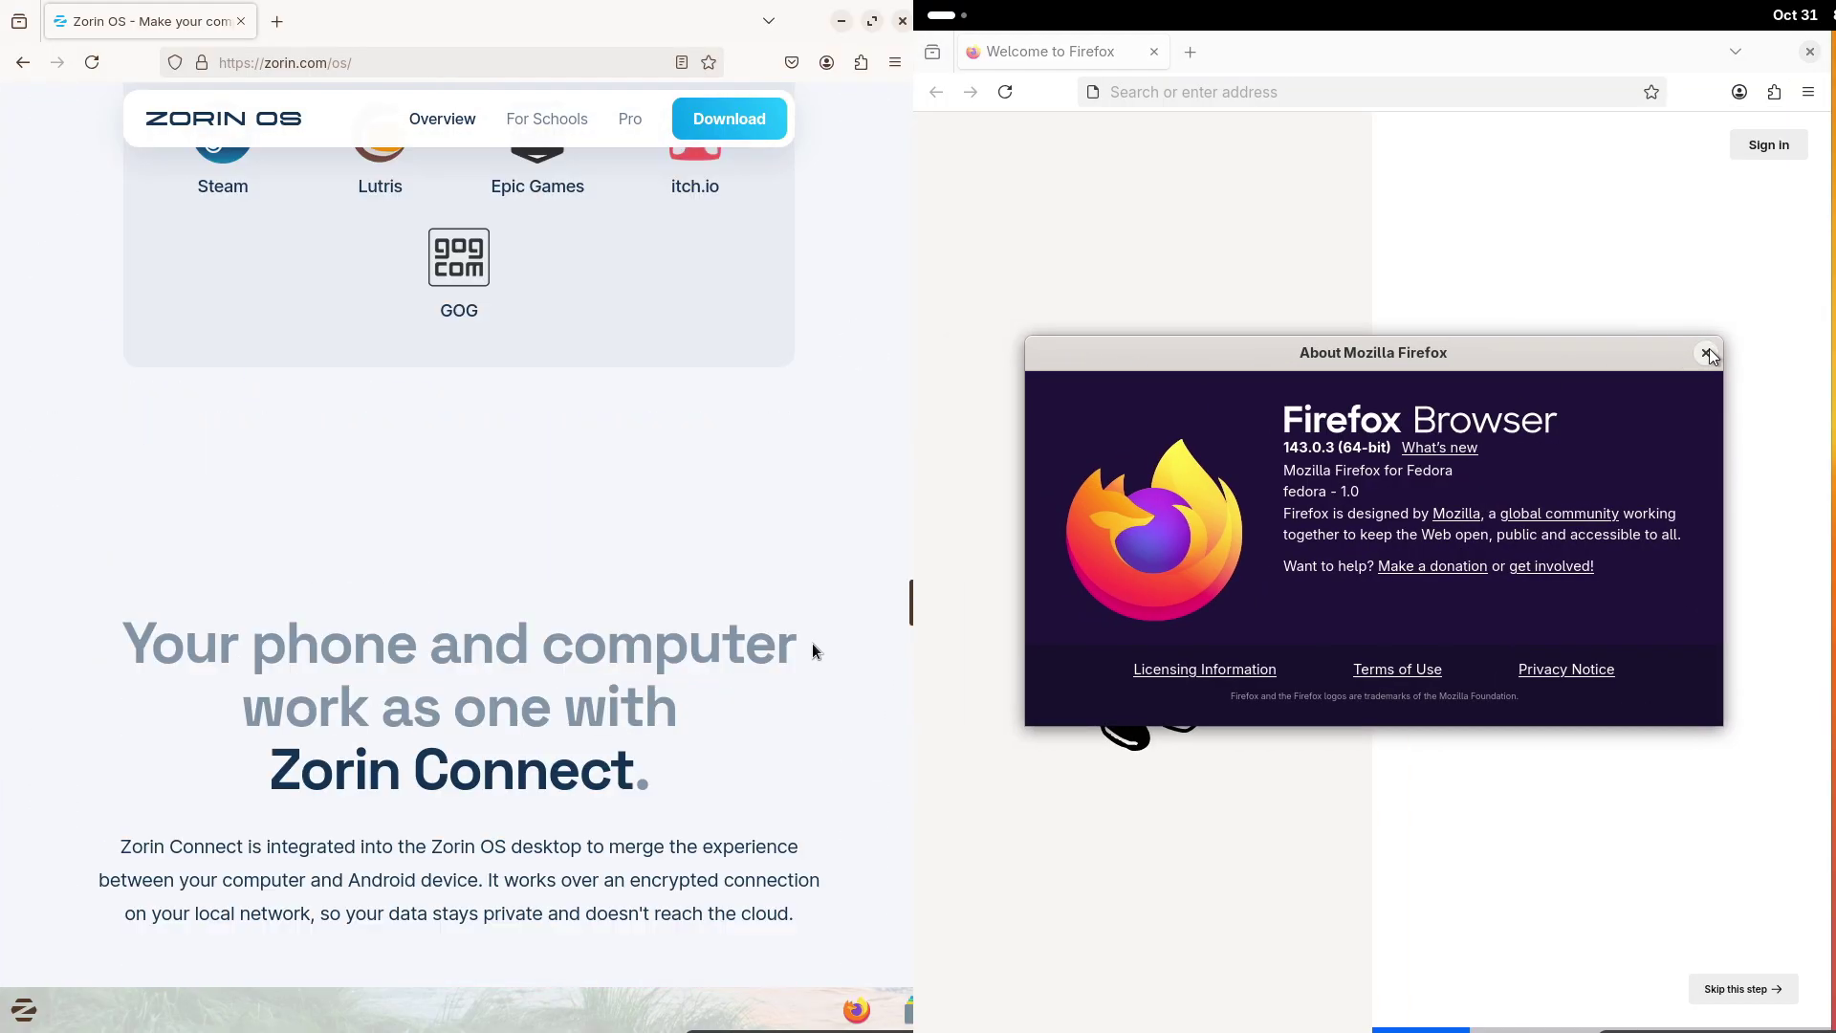
pyautogui.click(1707, 353)
# Open about:support in Fedora's Firefox and launch Zorin Connect in Zorin by searching for zorin
pyautogui.click(1241, 99)
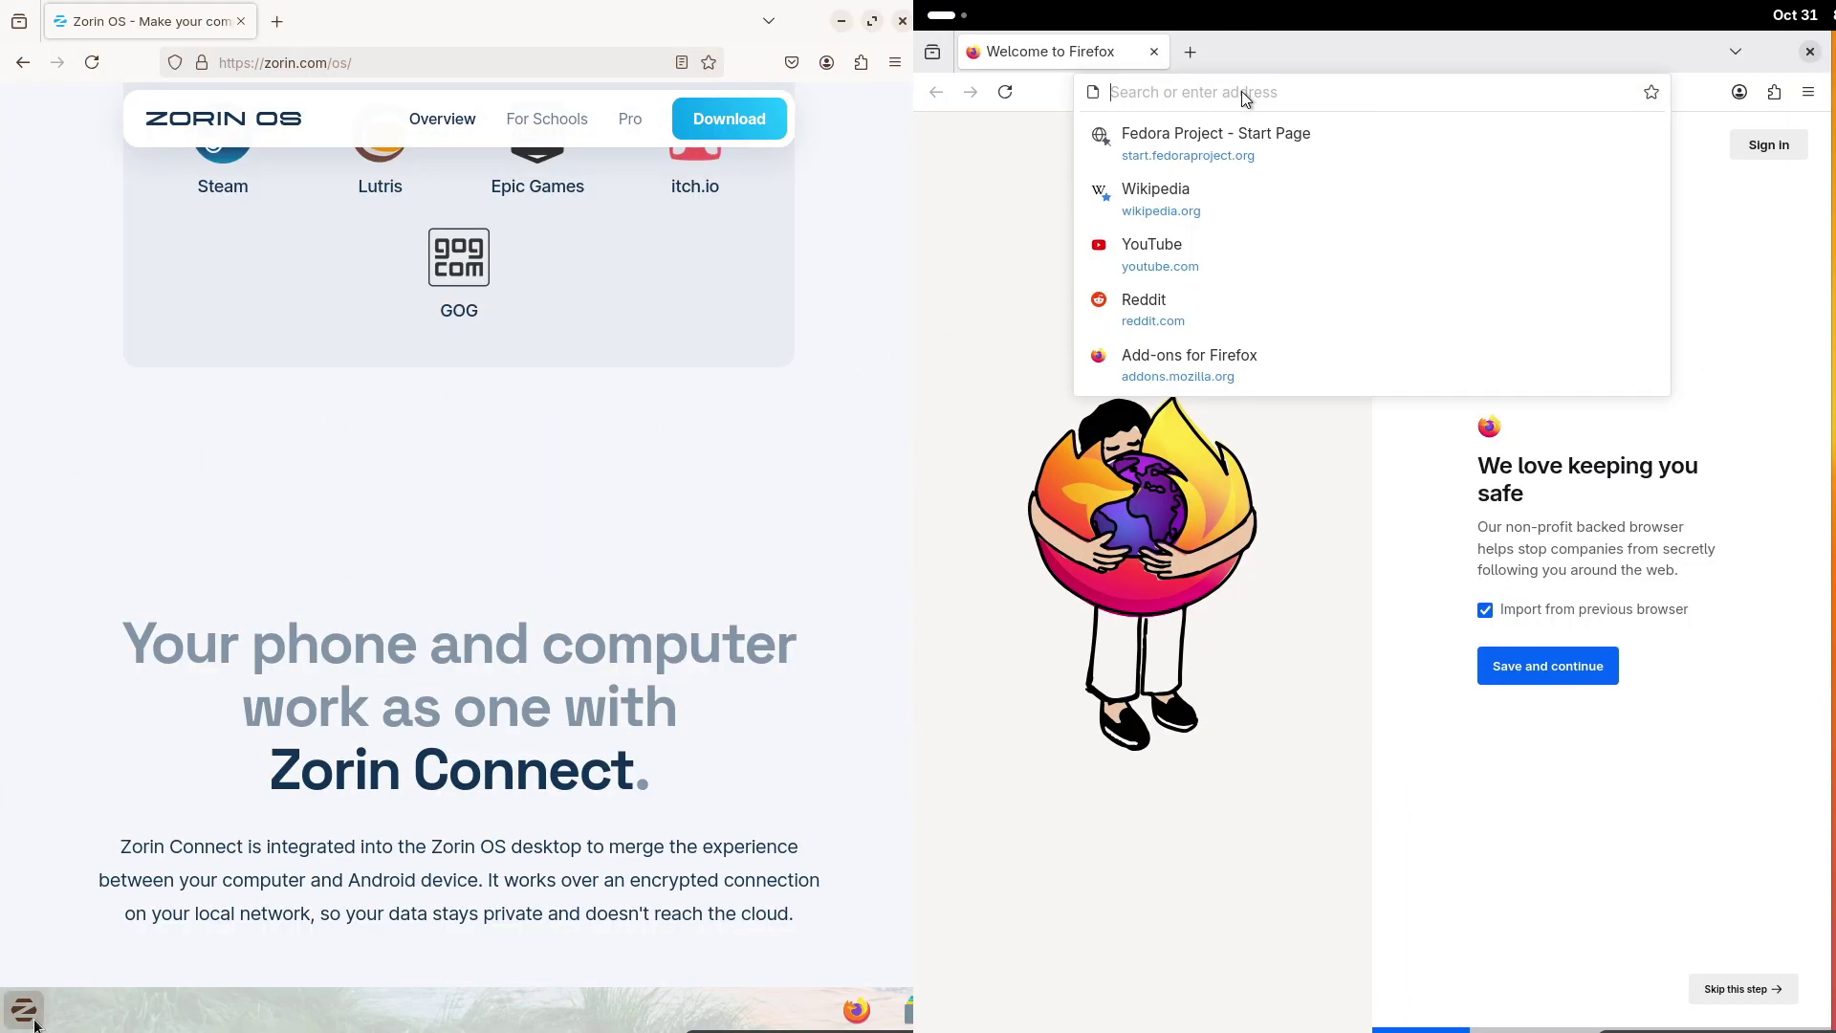
pyautogui.click(33, 1022)
pyautogui.write('abou')
pyautogui.write('zorint')
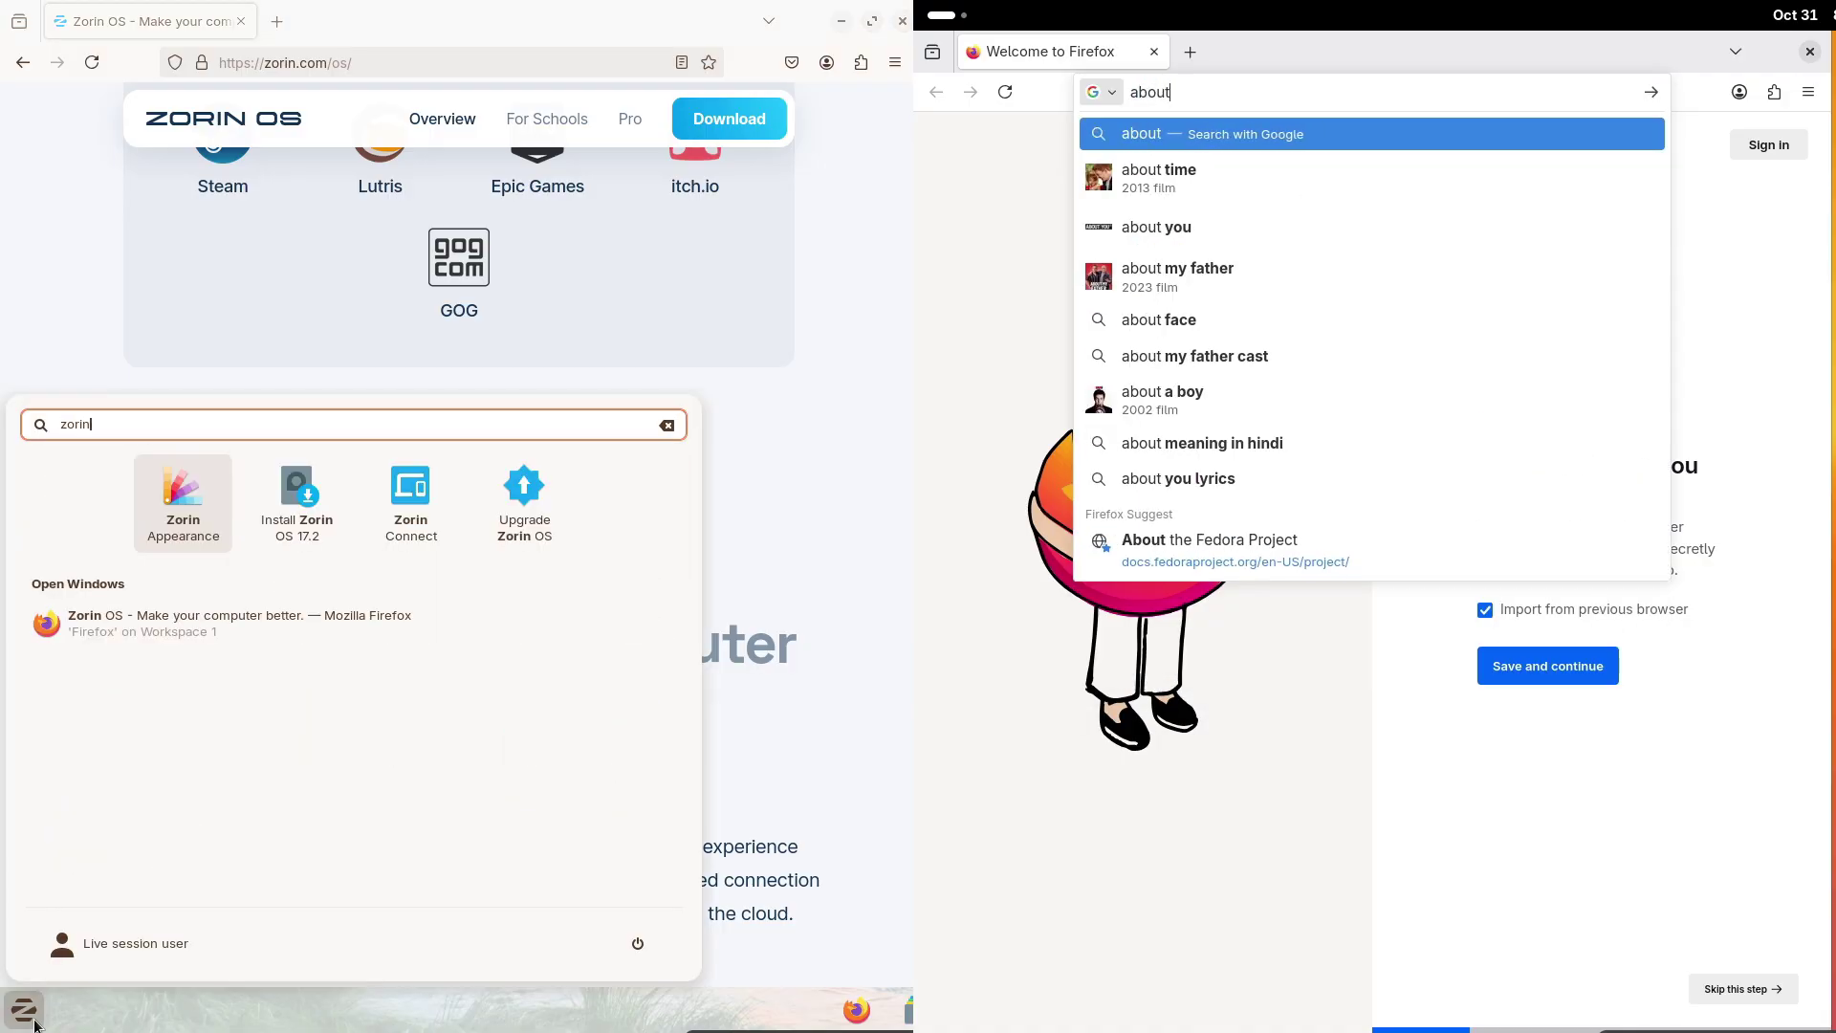
pyautogui.write(':supp')
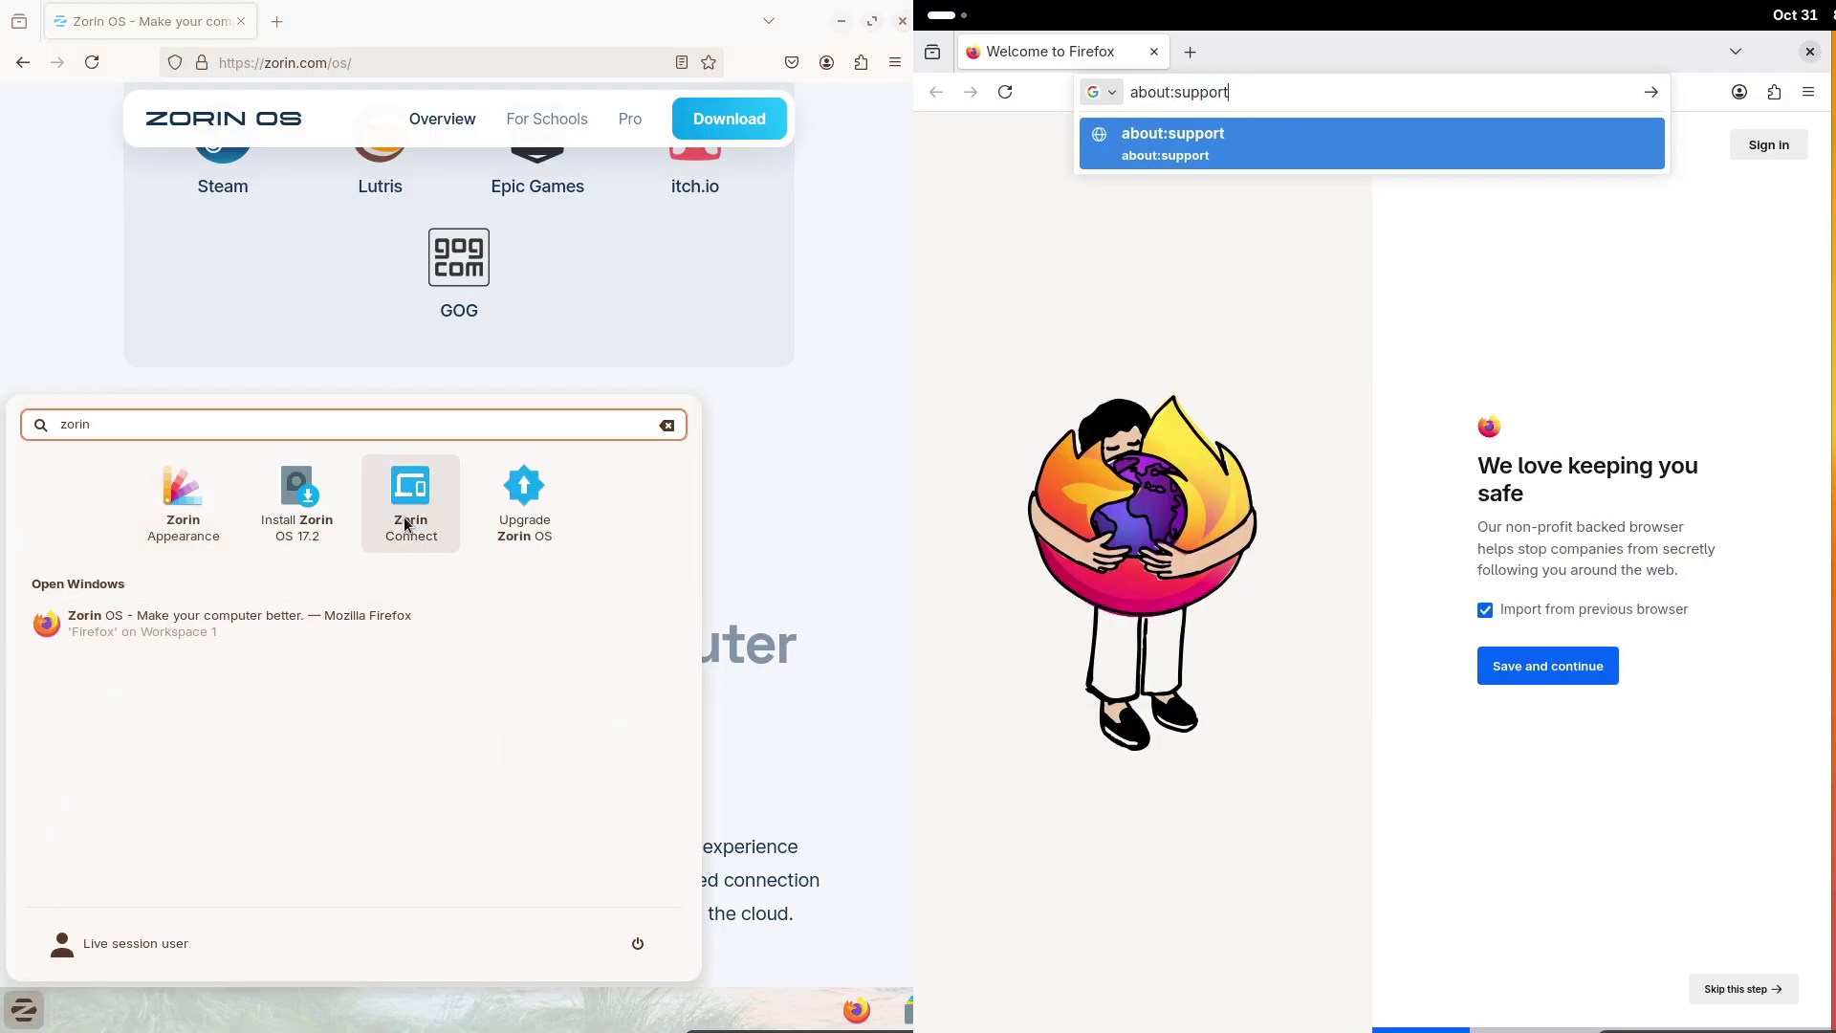
pyautogui.write('ort')
pyautogui.press('Return')
pyautogui.click(405, 524)
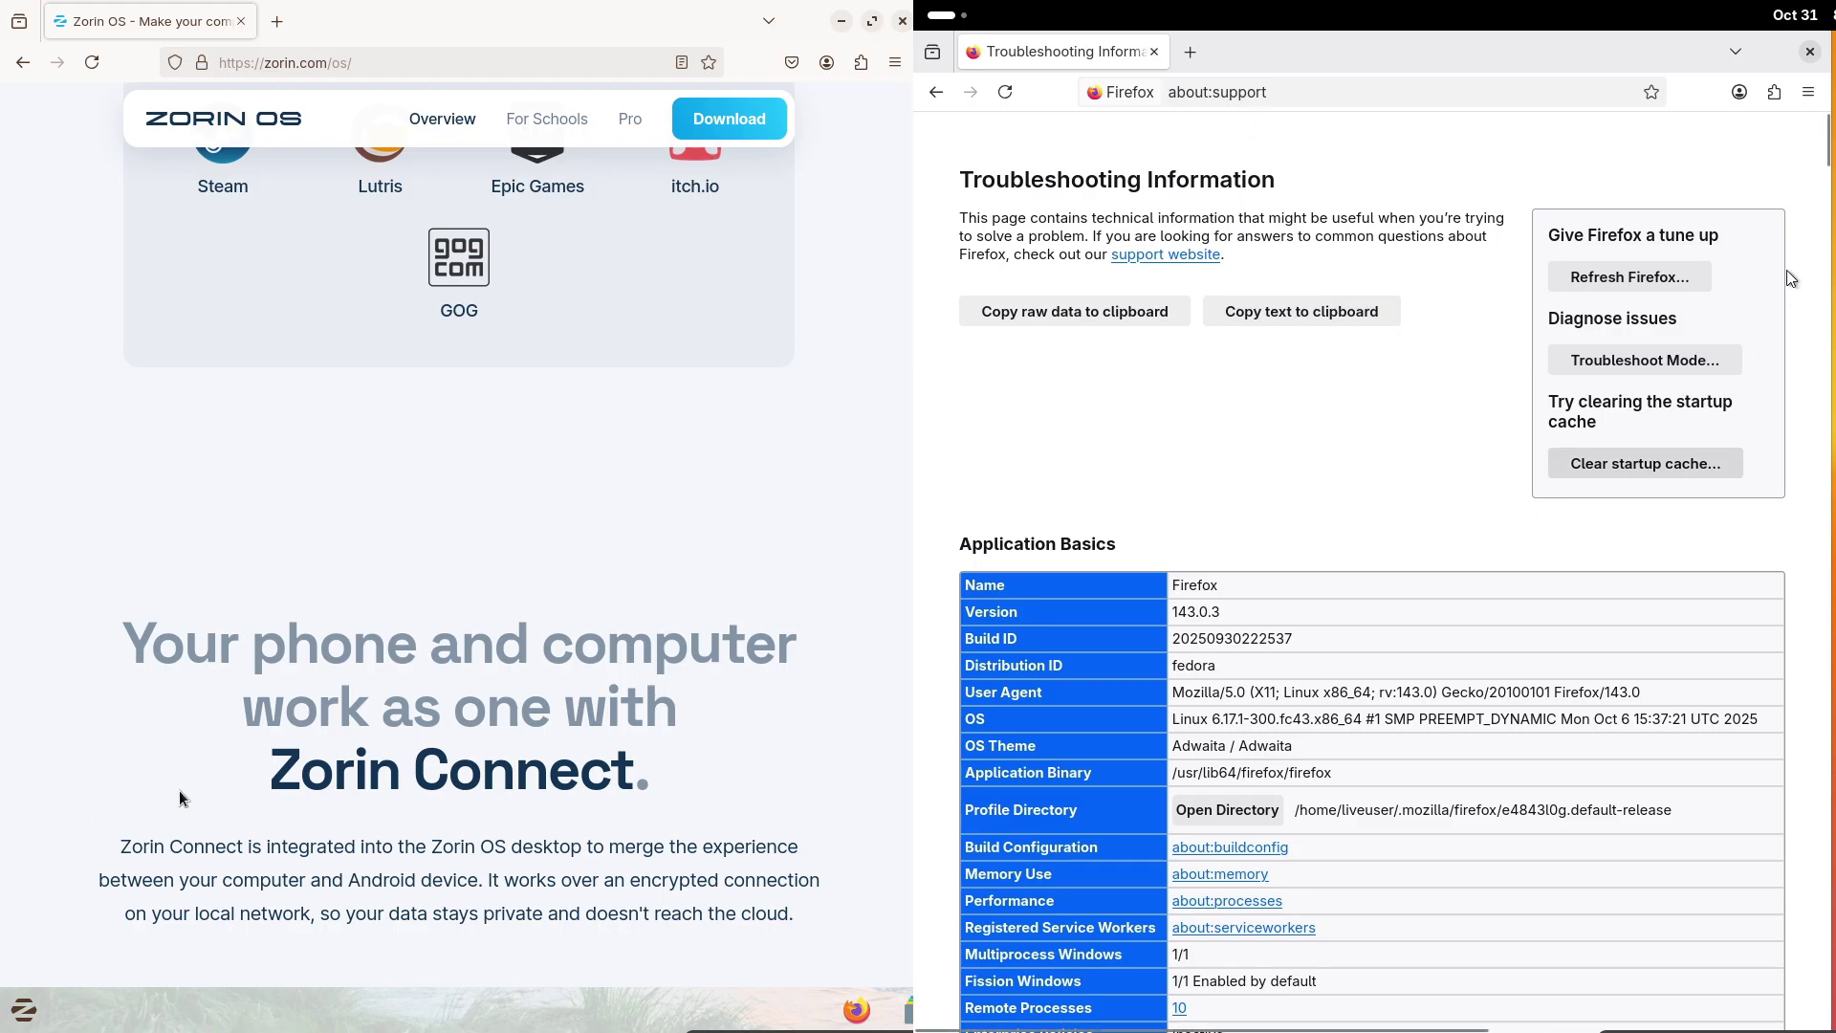
# Browse Fedora's Firefox Troubleshooting Information down to the environment variables and return to its beginning
pyautogui.moveTo(1829, 158); pyautogui.dragTo(1829, 392)
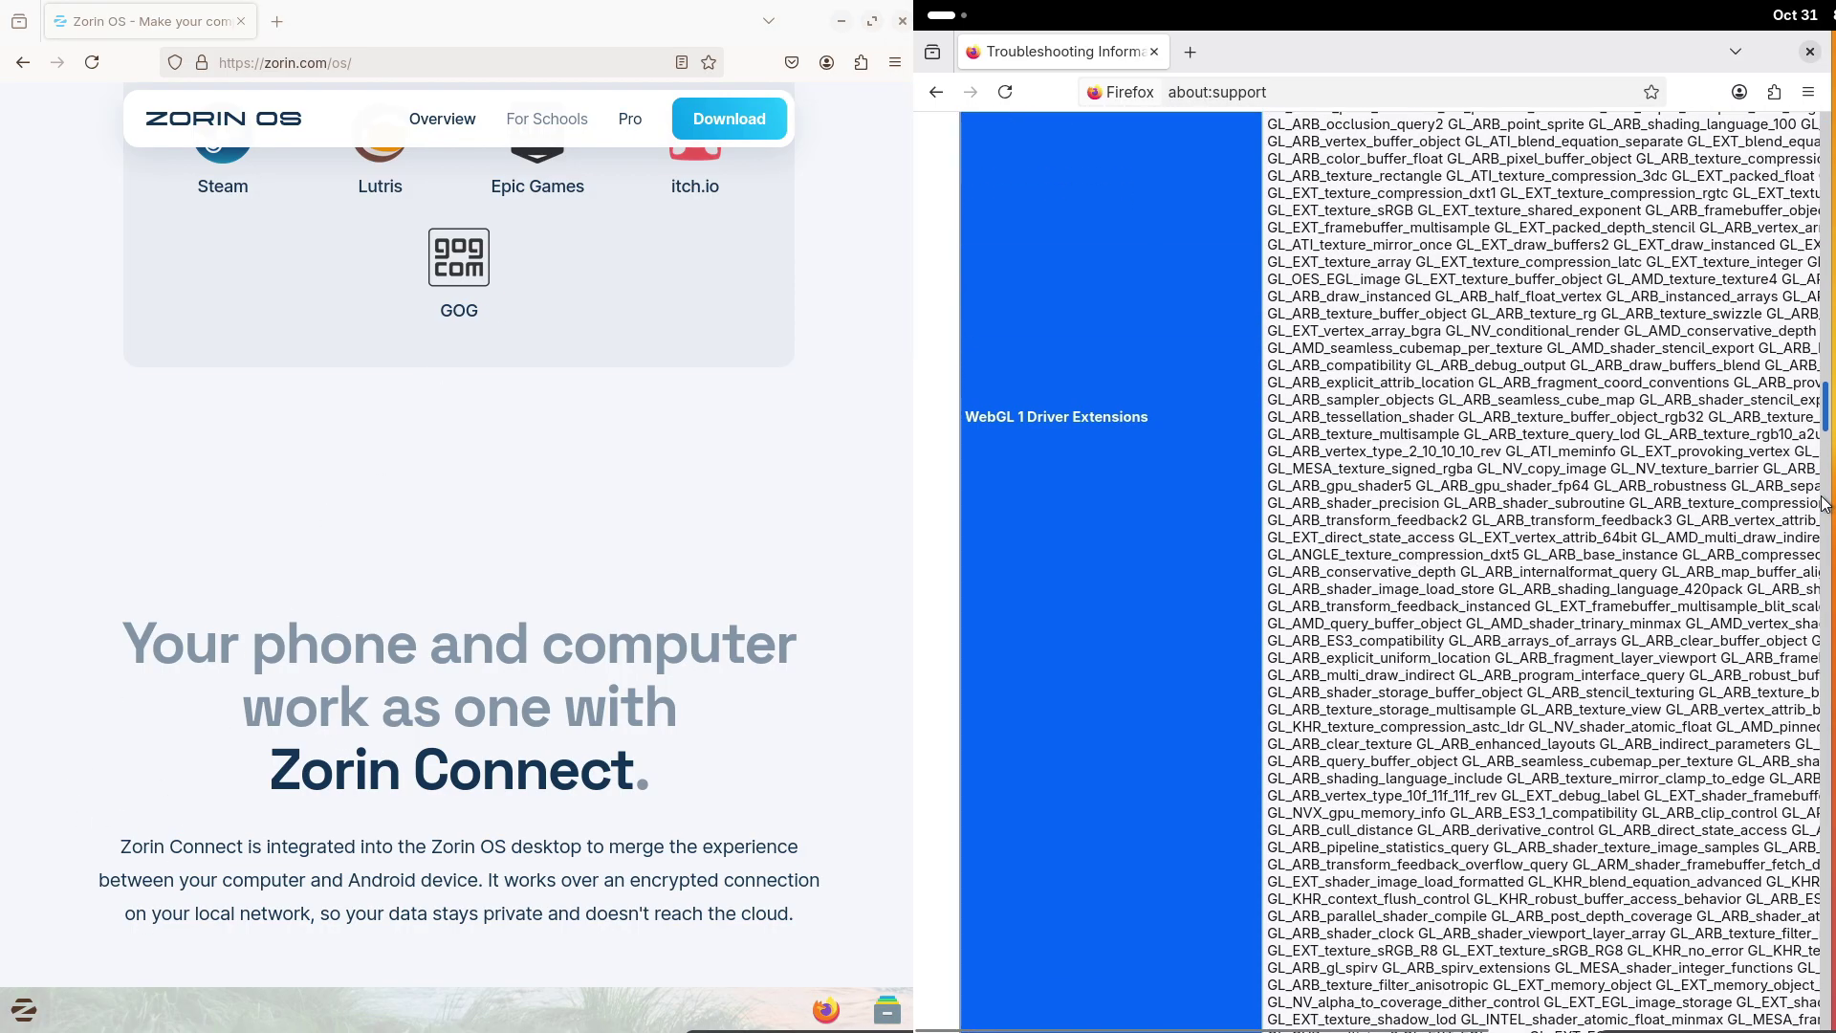
pyautogui.moveTo(1814, 628); pyautogui.dragTo(1807, 770)
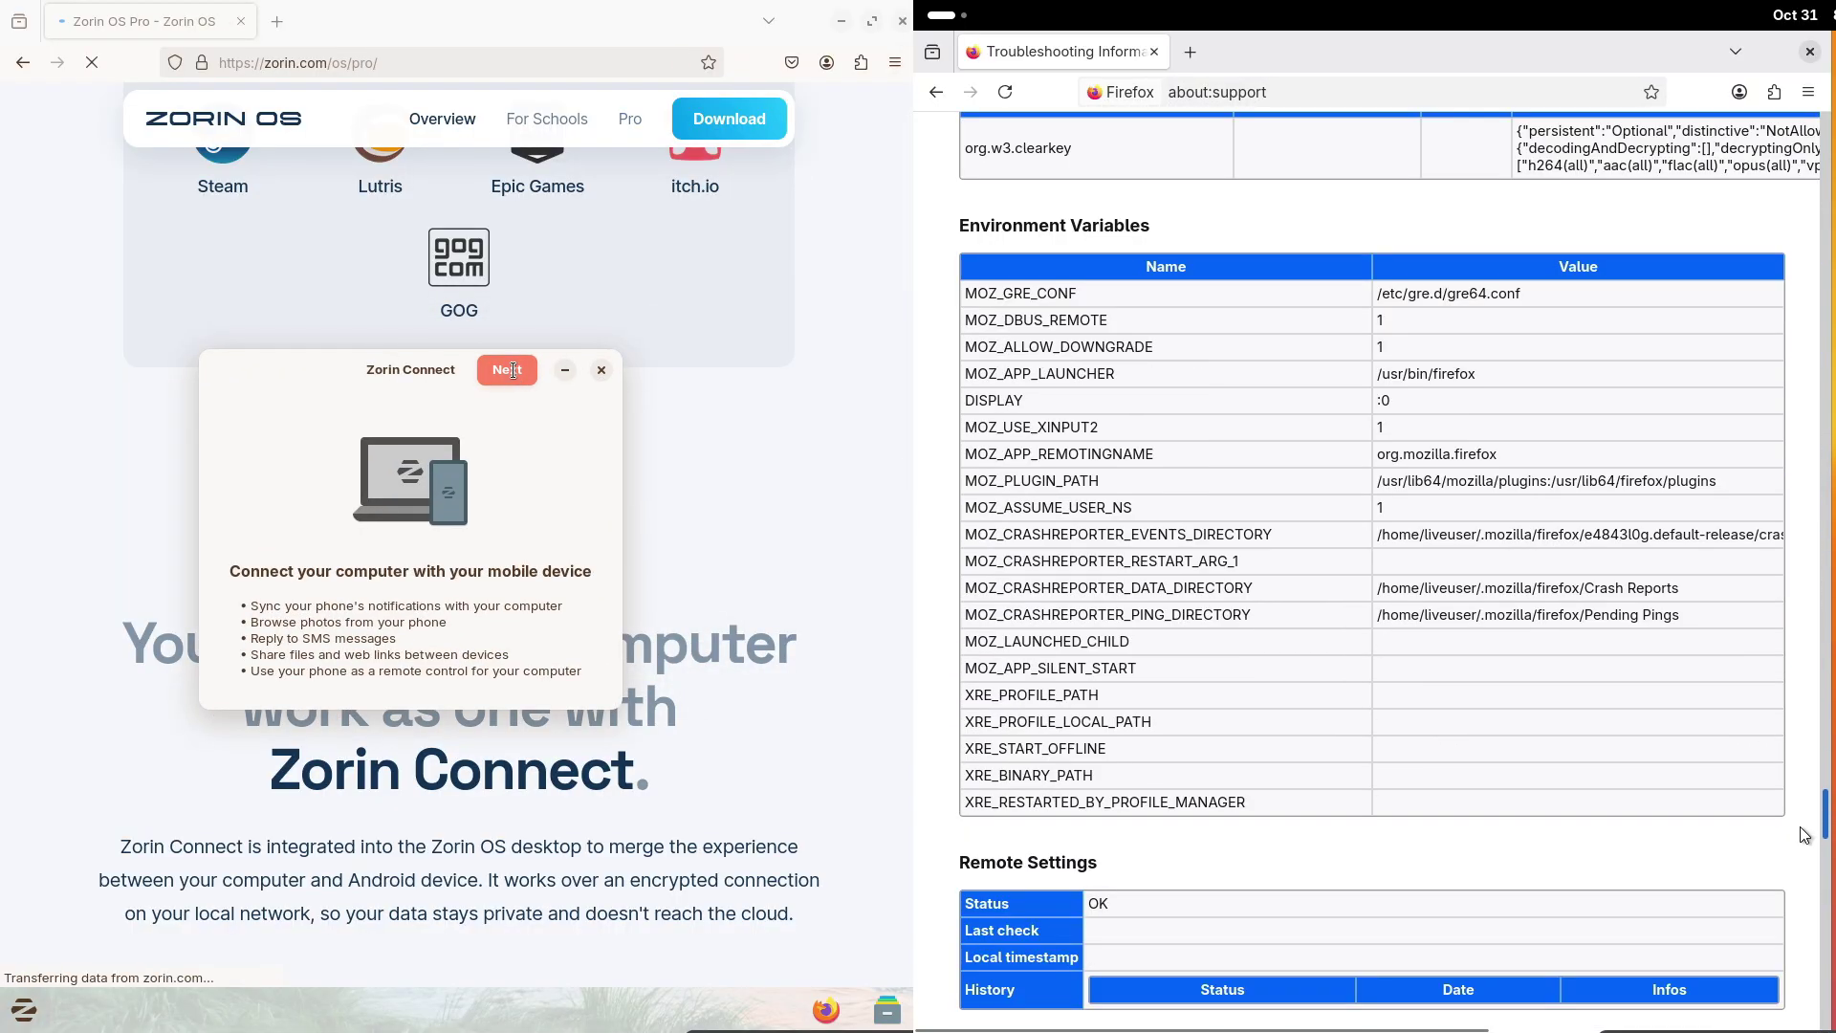
pyautogui.moveTo(1802, 835); pyautogui.dragTo(1814, 165)
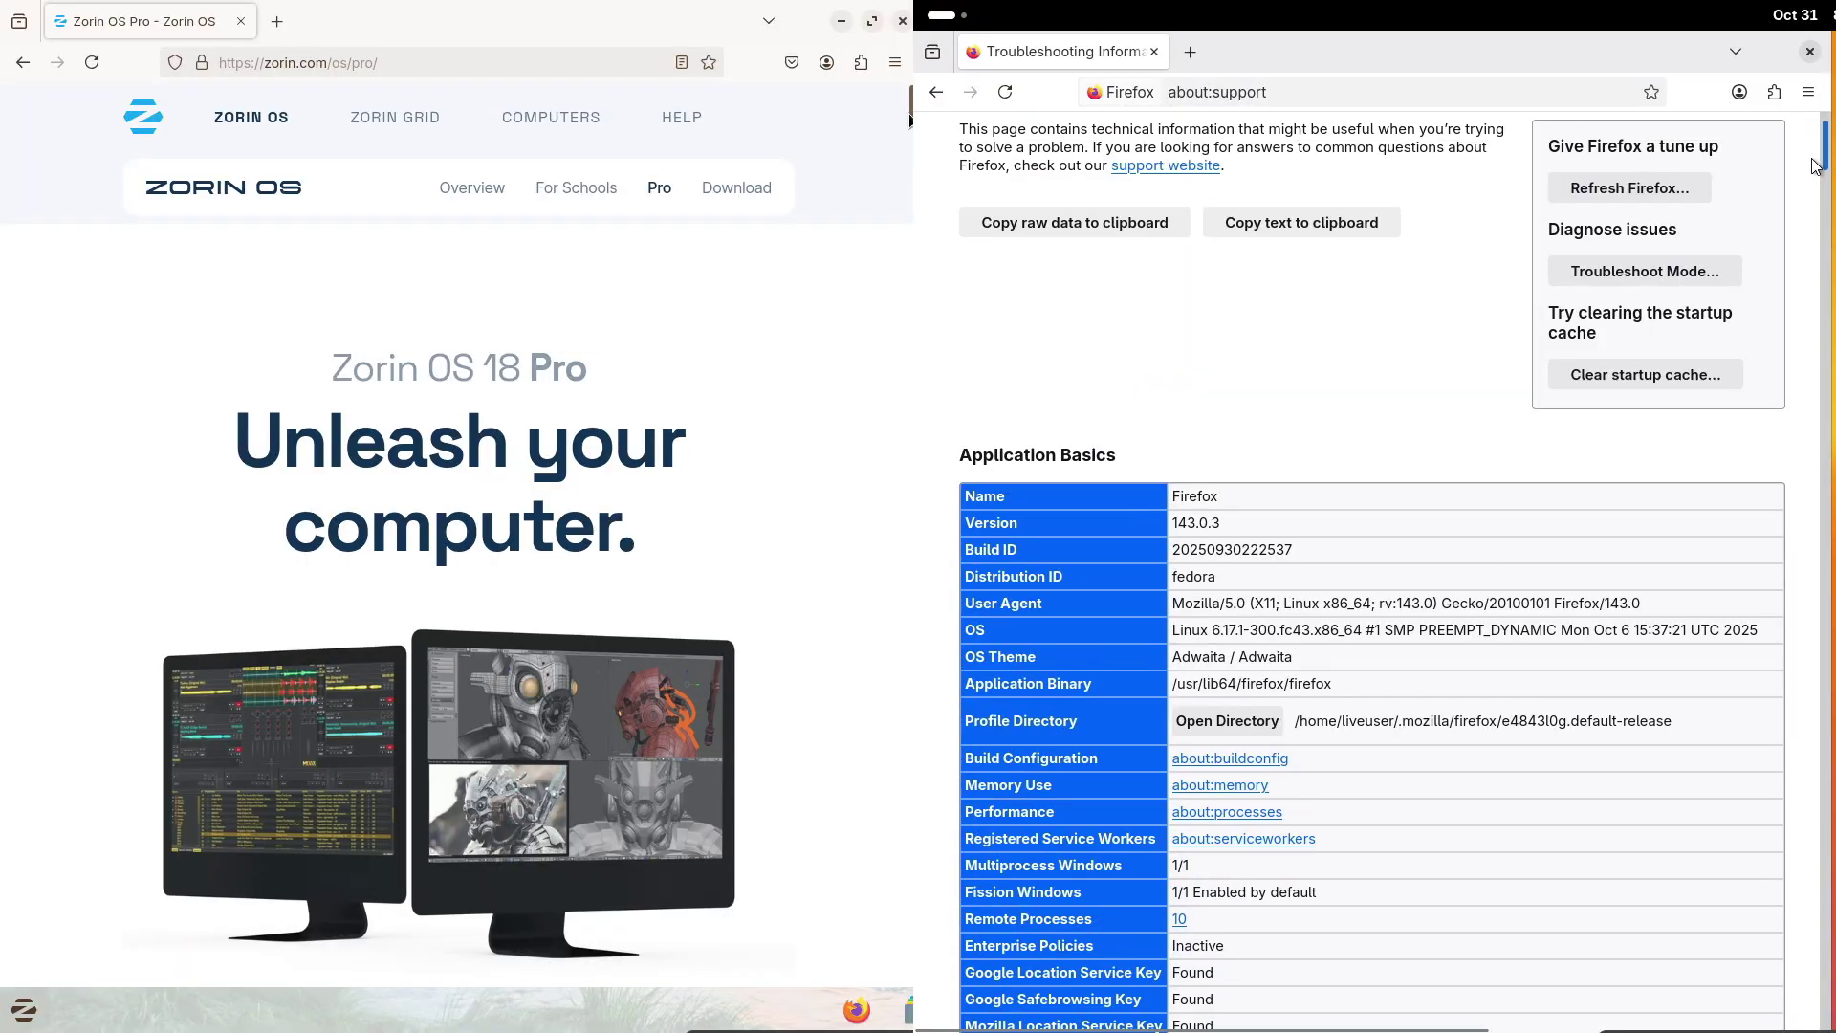
# Open the suggested getfedora.org site in Fedora's Firefox and browse down the Zorin OS Pro page in Zorin
pyautogui.click(1501, 90)
pyautogui.write('fe')
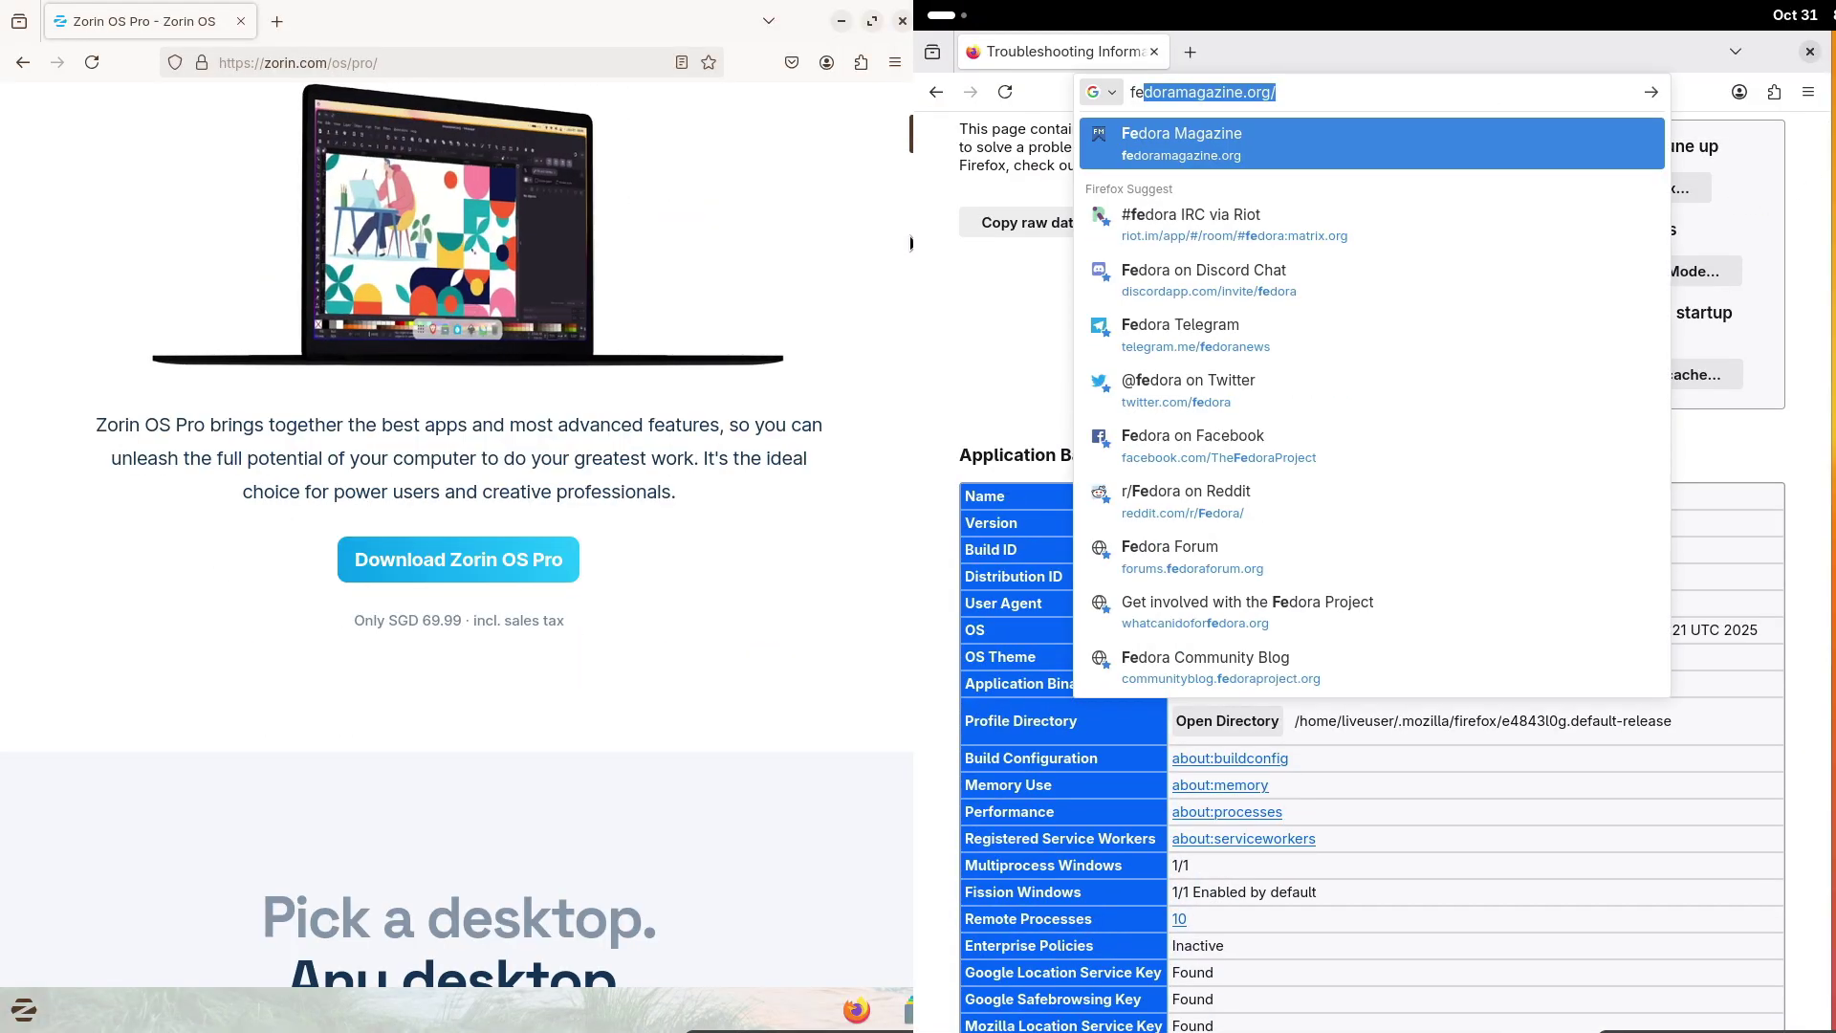
pyautogui.write('dora')
pyautogui.scroll(-10, 725, 532)
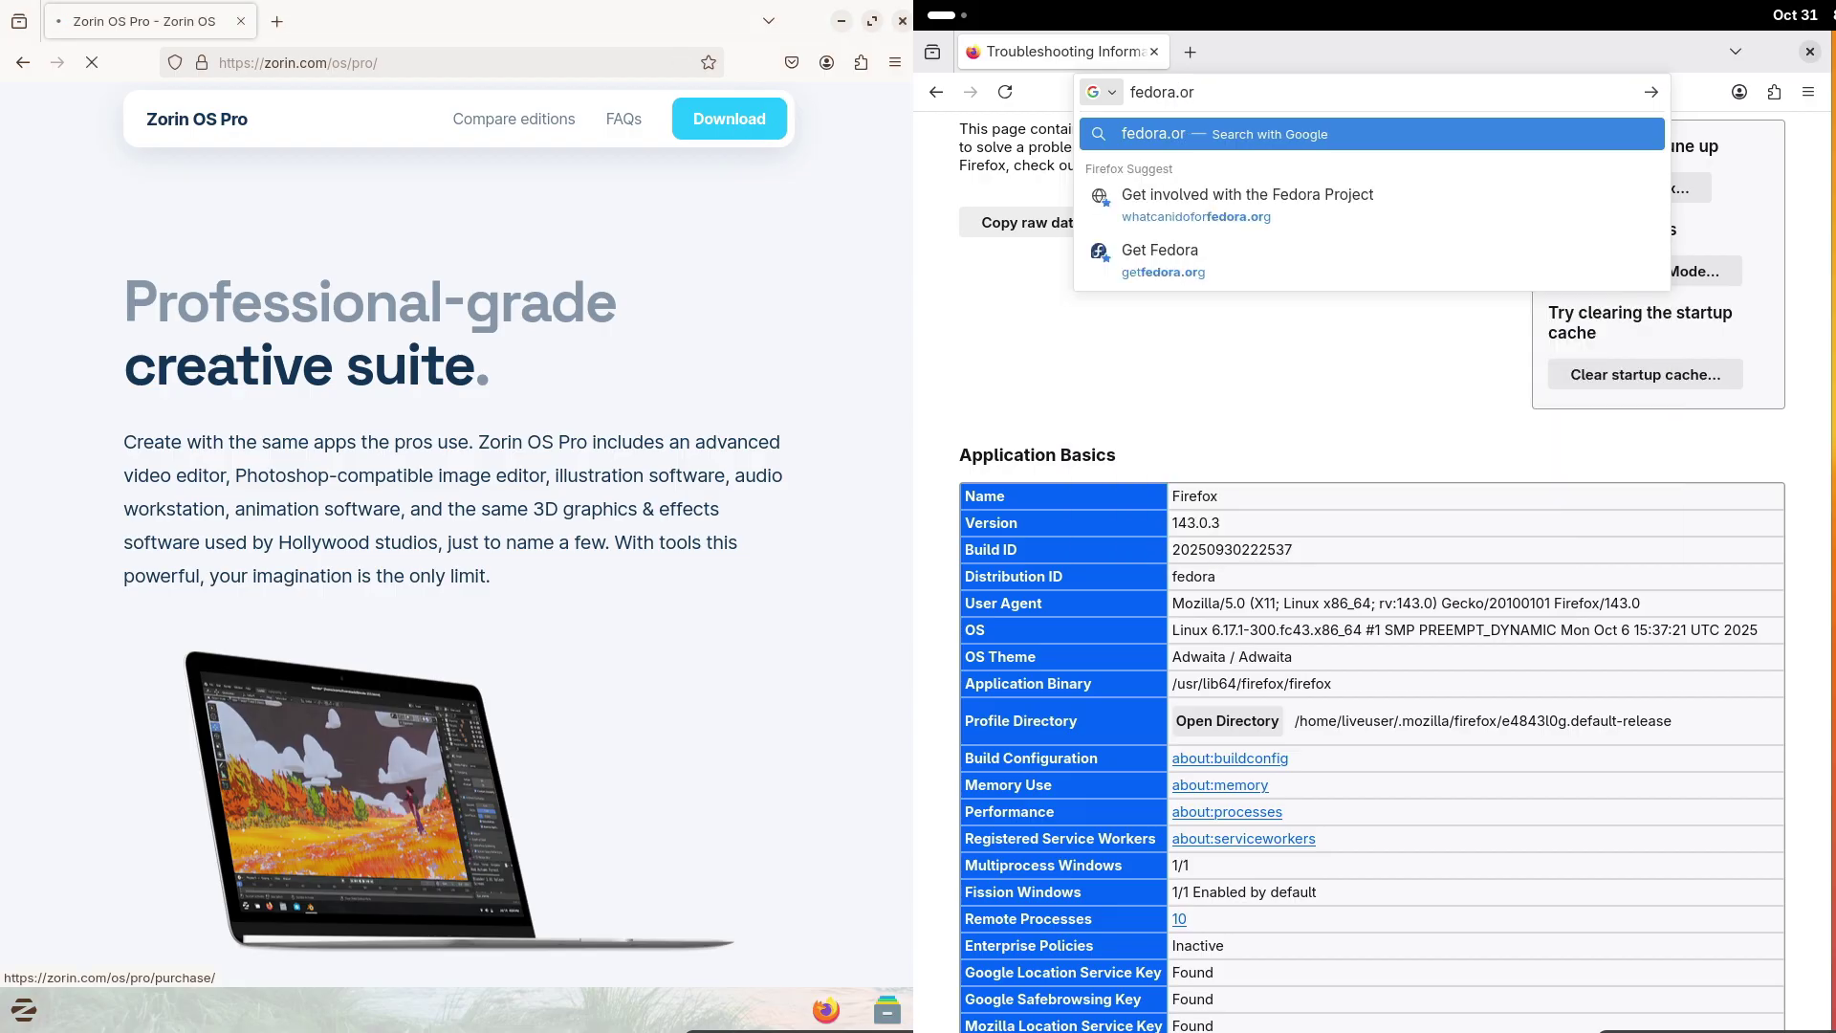
pyautogui.press('Down')
pyautogui.press('Down')
pyautogui.press('Return')
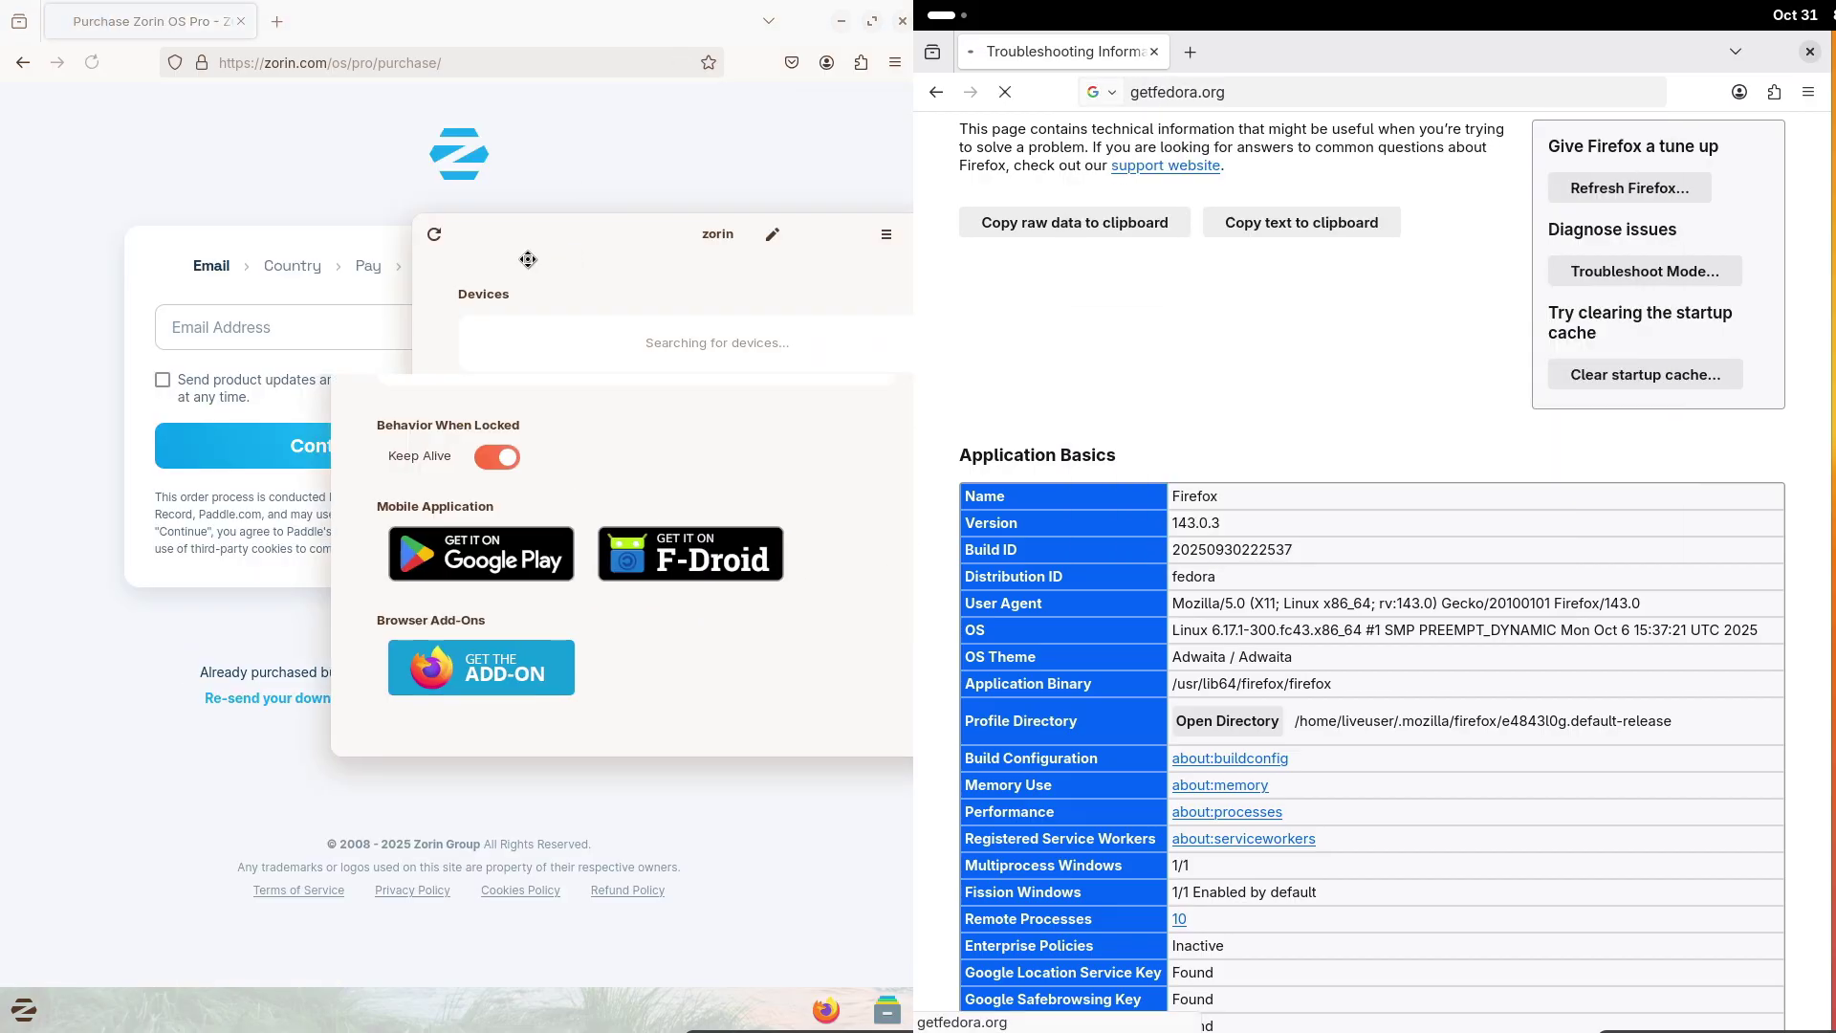
# Show the About Zorin Connect information in Zorin, and close it together with the Zorin Connect window
pyautogui.moveTo(528, 259); pyautogui.dragTo(417, 264)
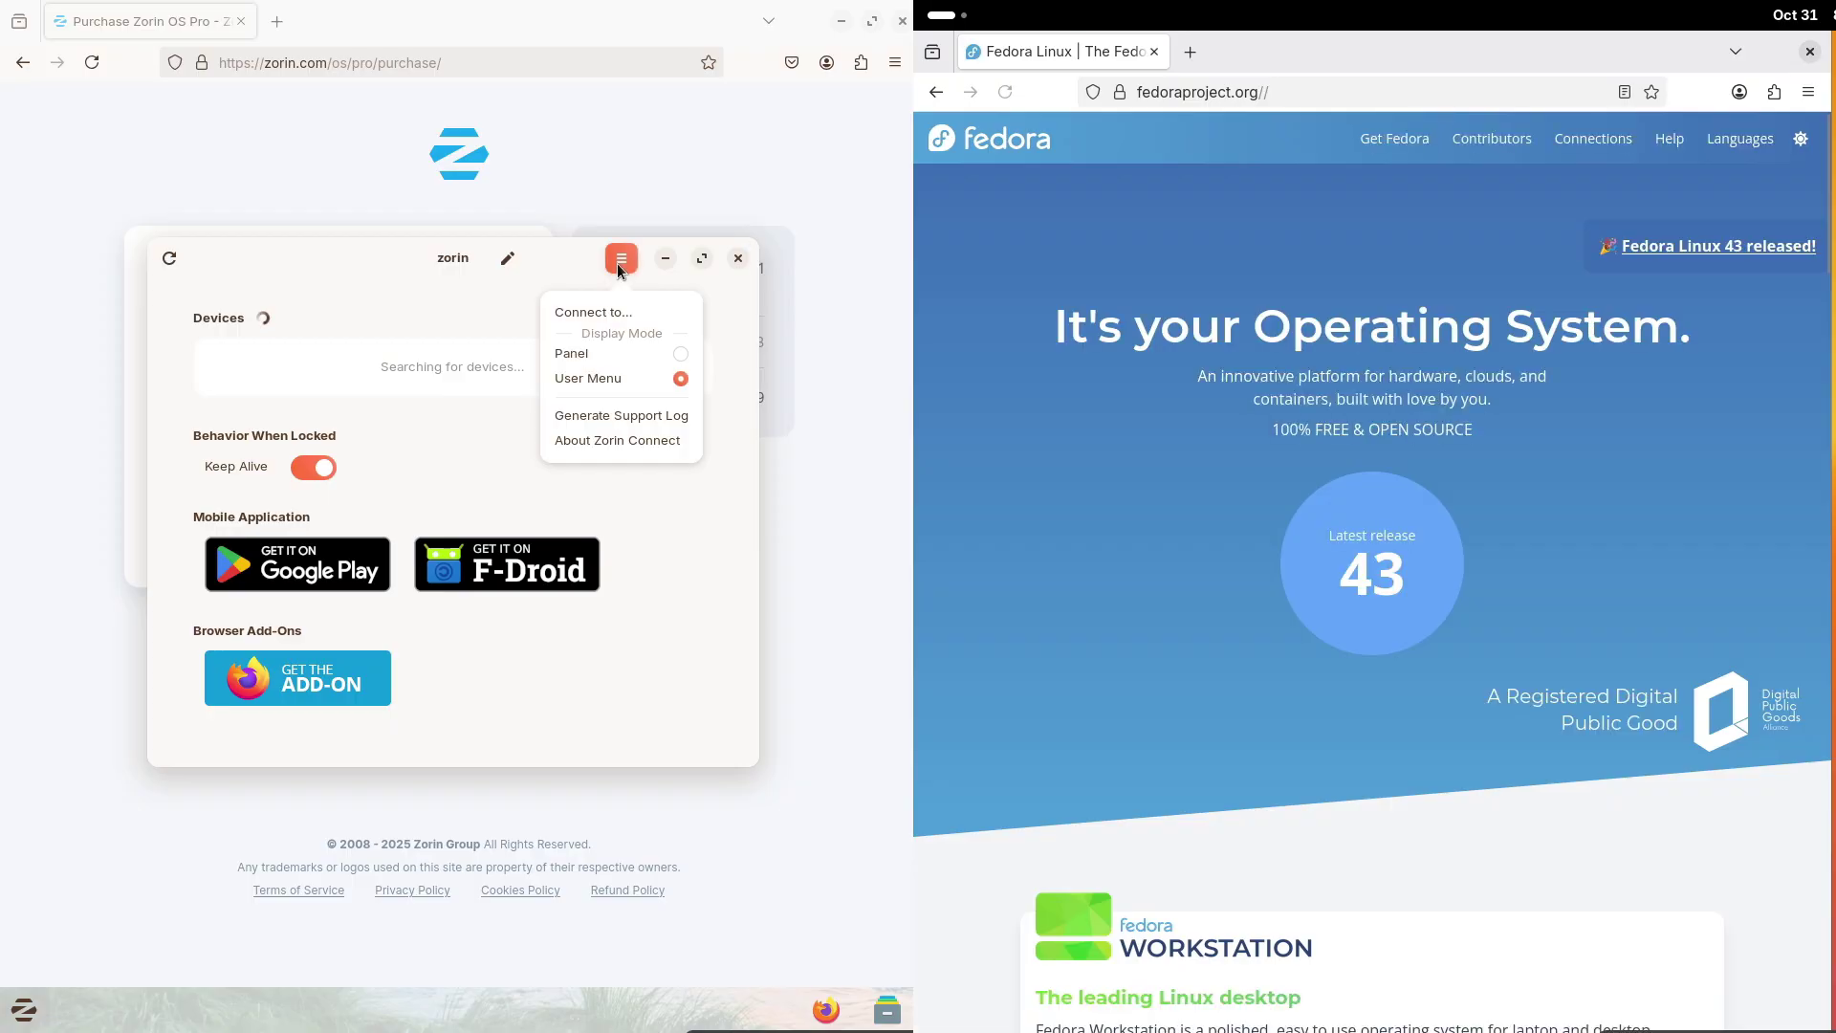
pyautogui.click(595, 440)
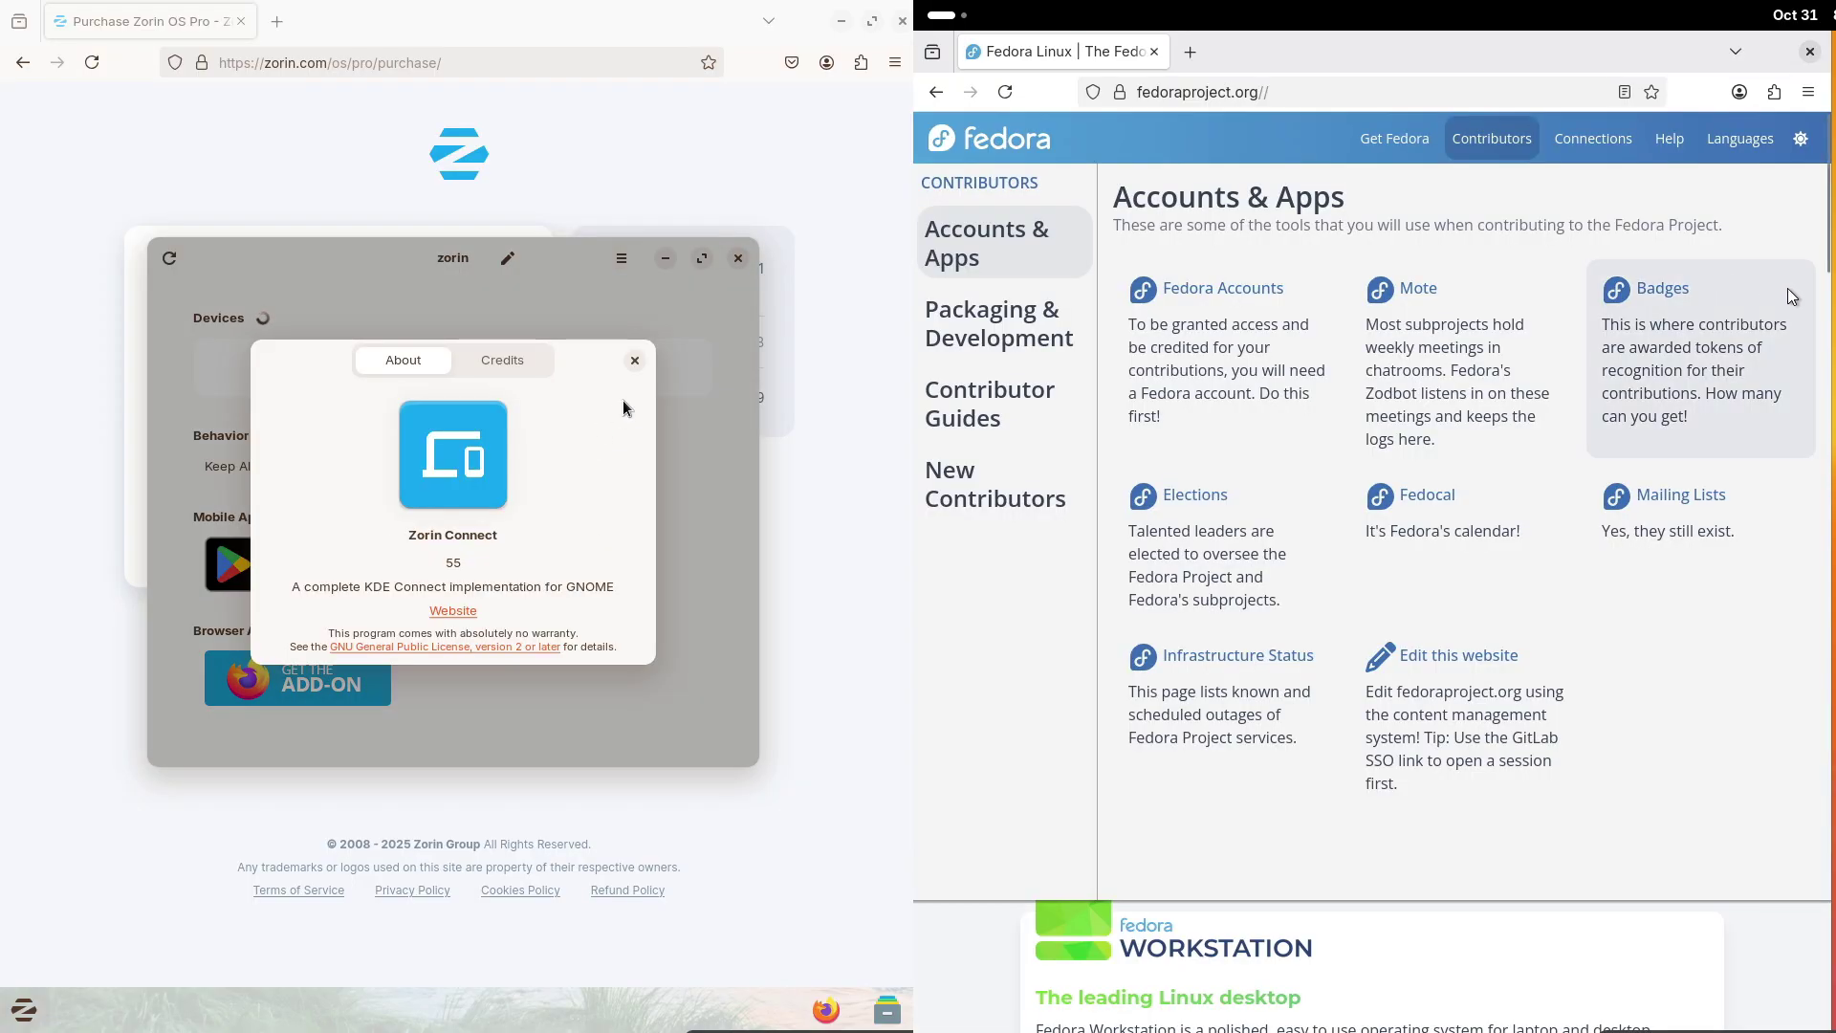
pyautogui.click(635, 360)
pyautogui.moveTo(1398, 141)
pyautogui.click(738, 258)
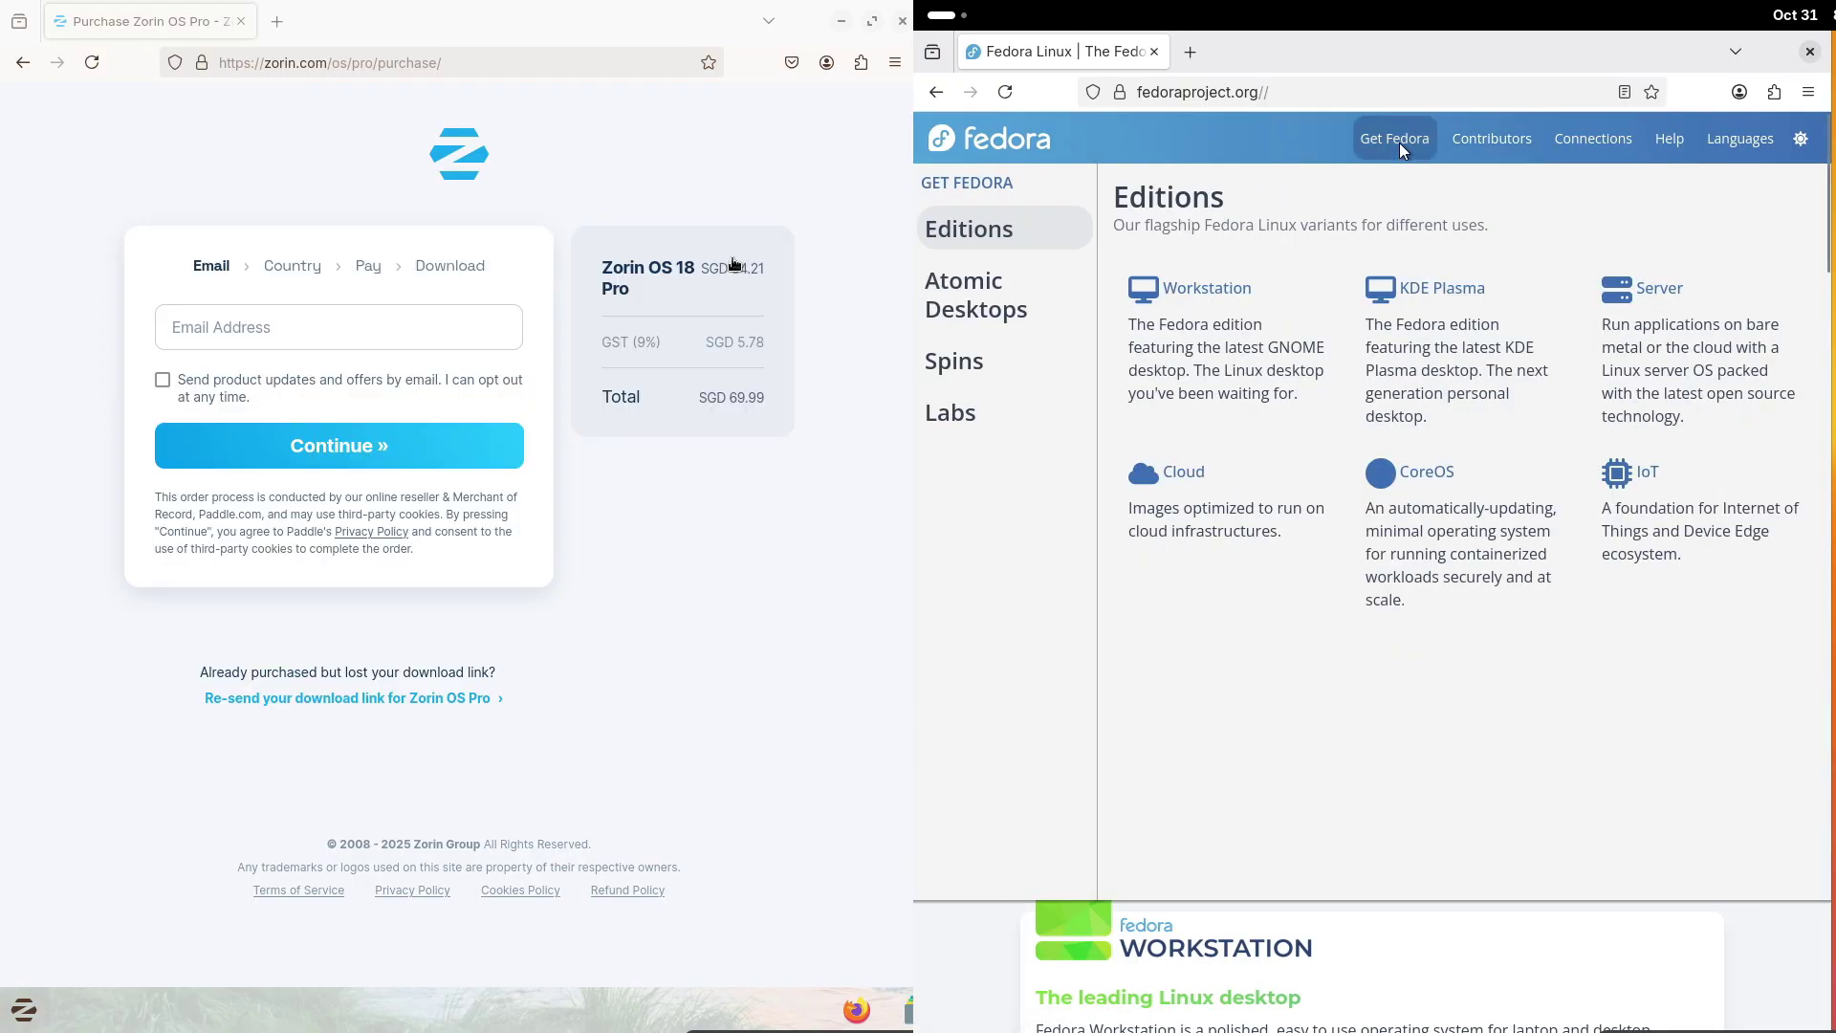
# Return to the Zorin OS Pro page in Zorin and open the Workstation edition page on the Fedora website
pyautogui.moveTo(1054, 284)
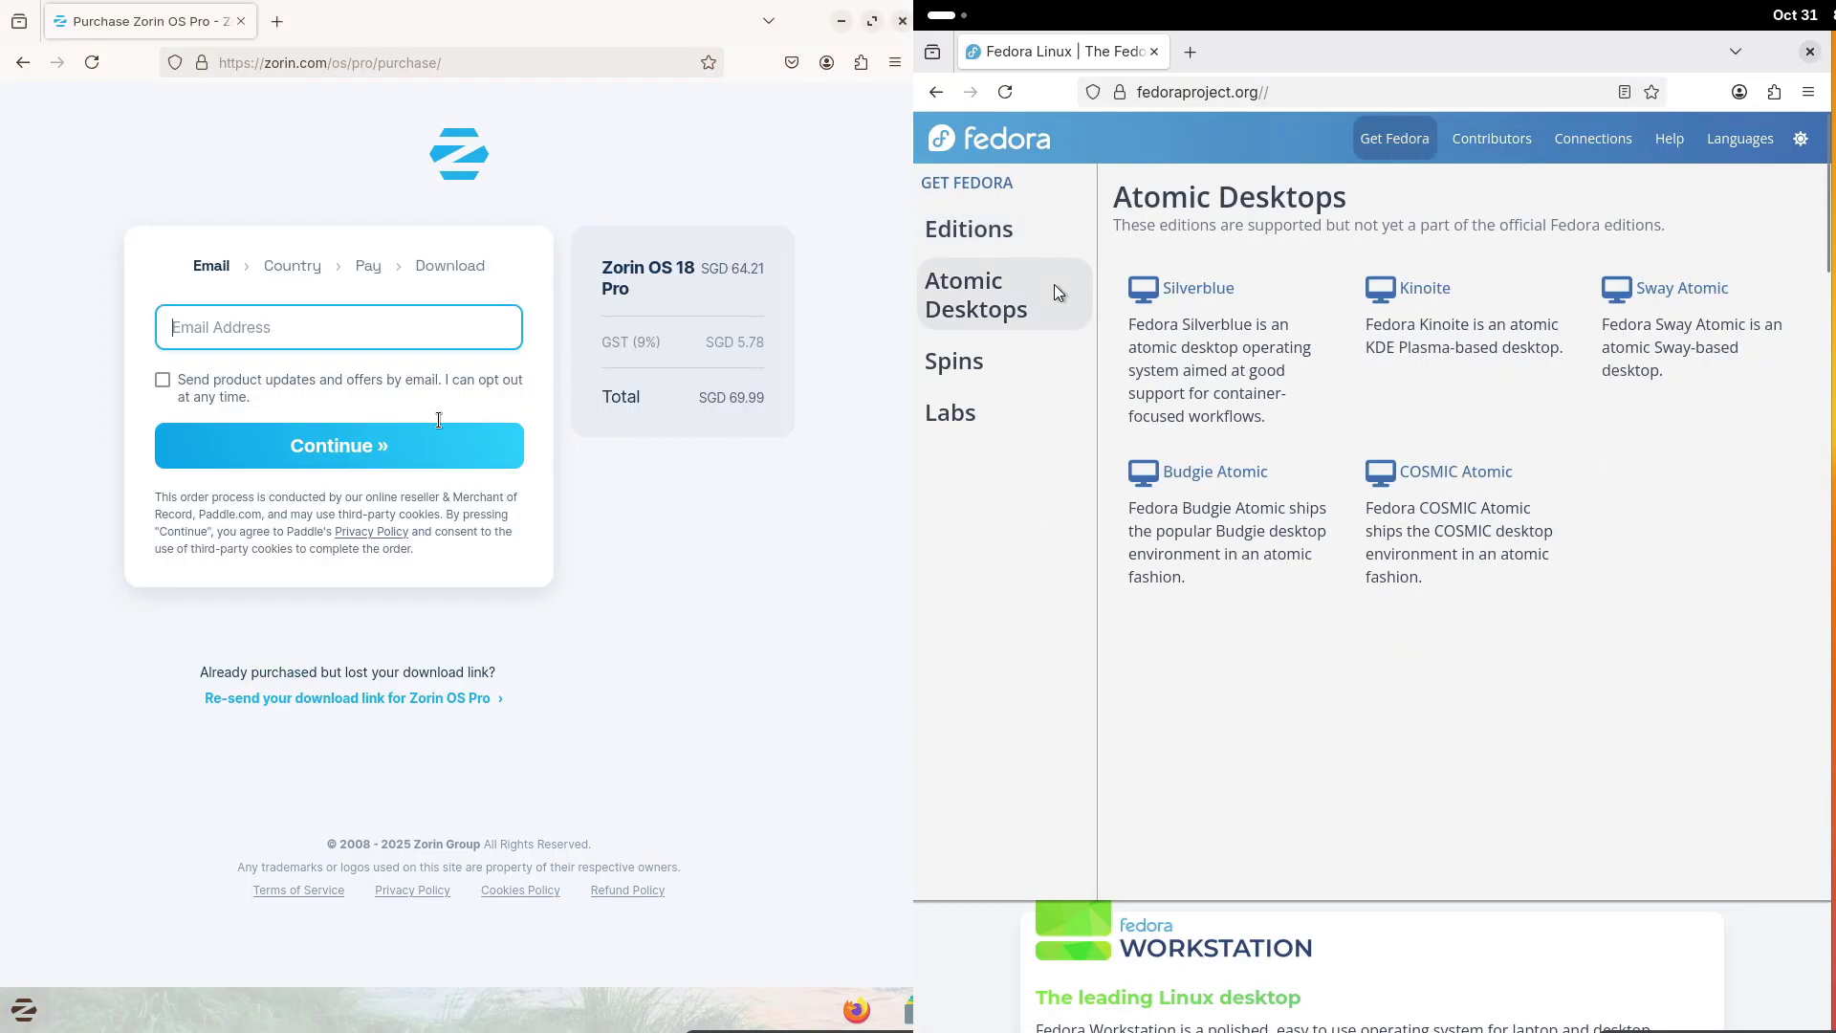
pyautogui.click(22, 63)
pyautogui.moveTo(1025, 238)
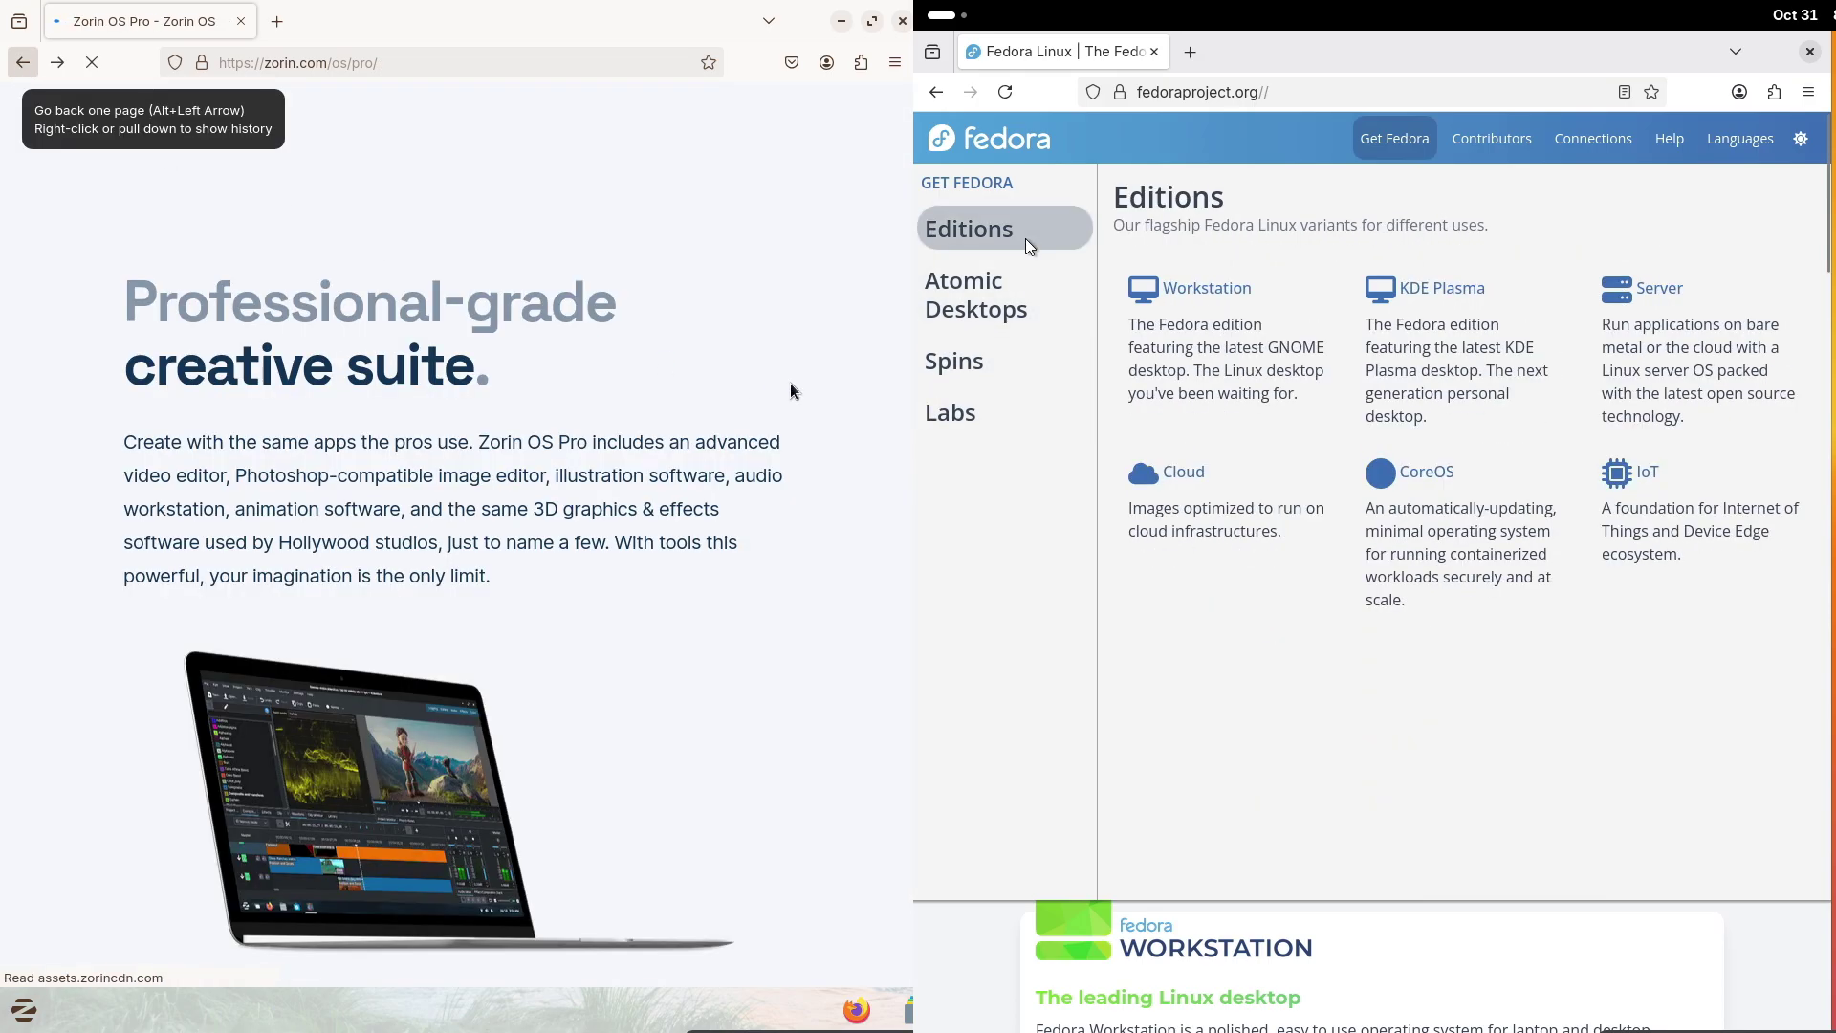
pyautogui.click(1260, 312)
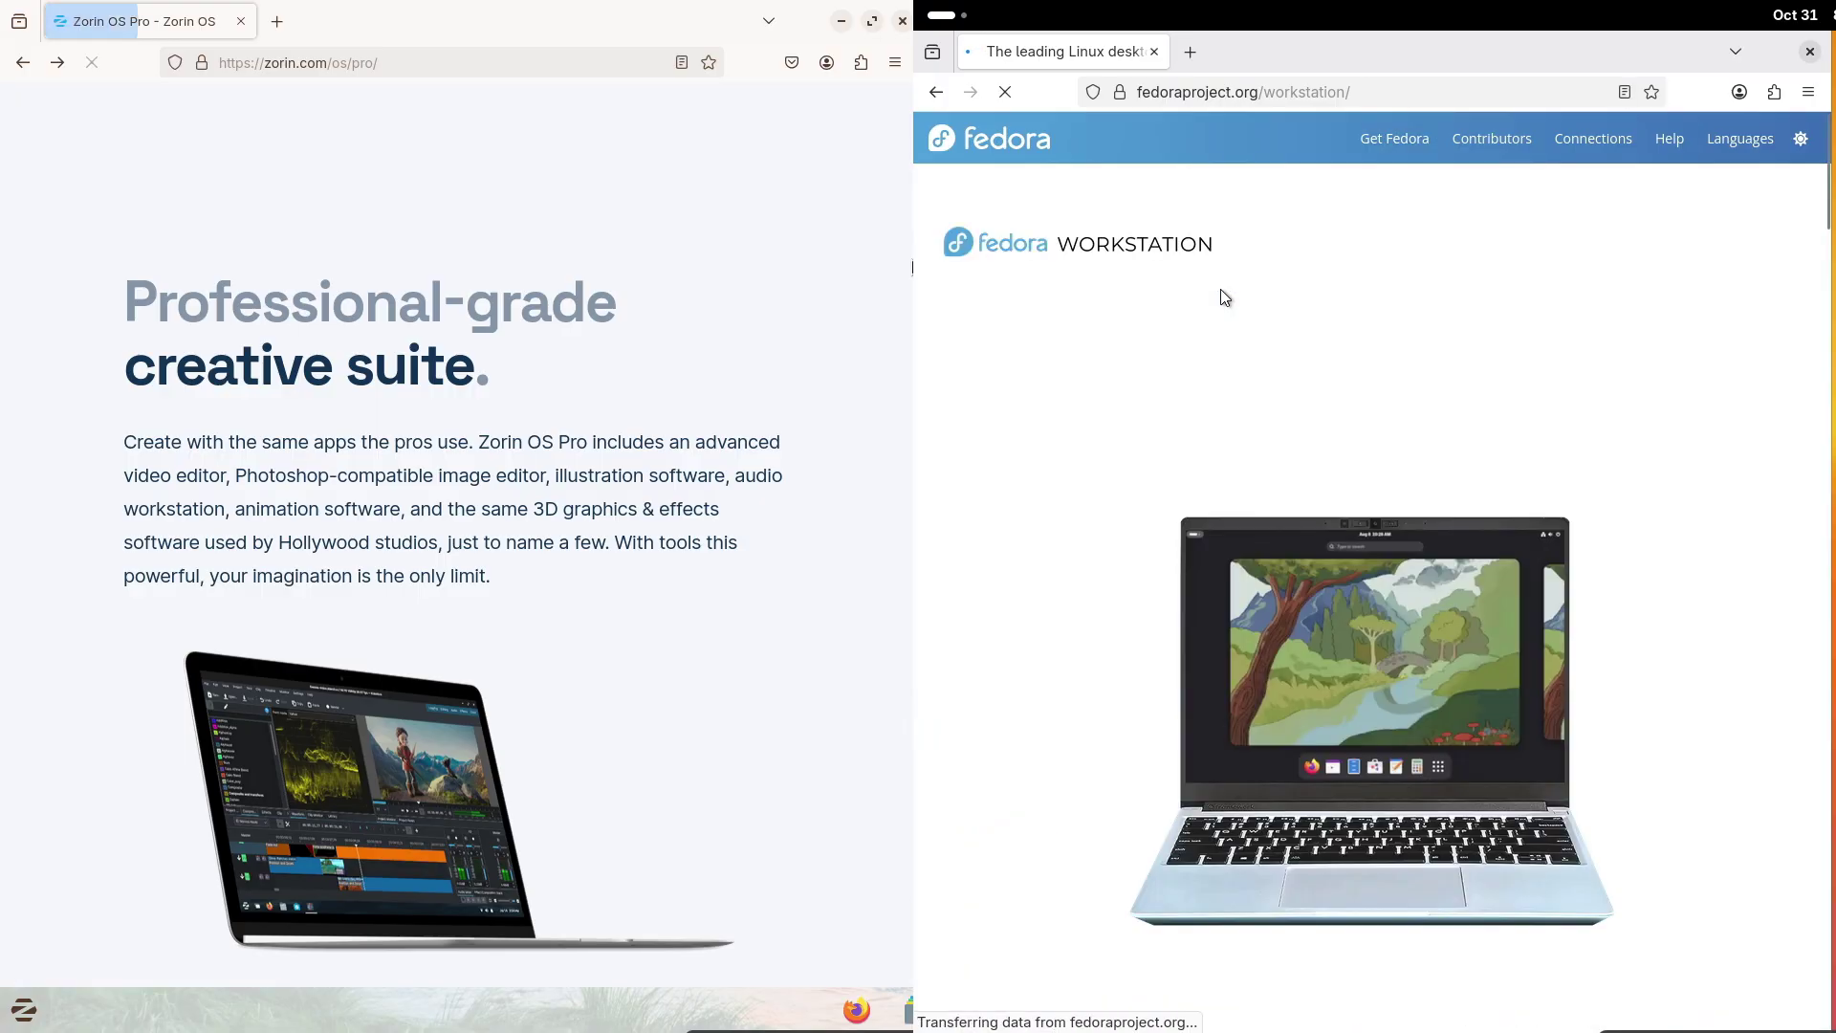
# Look over the Fedora Workstation page and browse the Zorin OS download page down to the Core edition
pyautogui.moveTo(911, 260); pyautogui.dragTo(911, 100)
pyautogui.moveTo(1826, 200)
pyautogui.mouseDown()
pyautogui.moveTo(1810, 709)
pyautogui.moveTo(1814, 178)
pyautogui.mouseUp()
pyautogui.click(277, 123)
pyautogui.scroll(-2, 904, 228)
pyautogui.moveTo(904, 230); pyautogui.dragTo(891, 396)
# Start downloading Zorin OS 18 Core without subscribing to the newsletter, and the Fedora Workstation 43 x86_64 Live ISO
pyautogui.click(437, 828)
pyautogui.click(1661, 238)
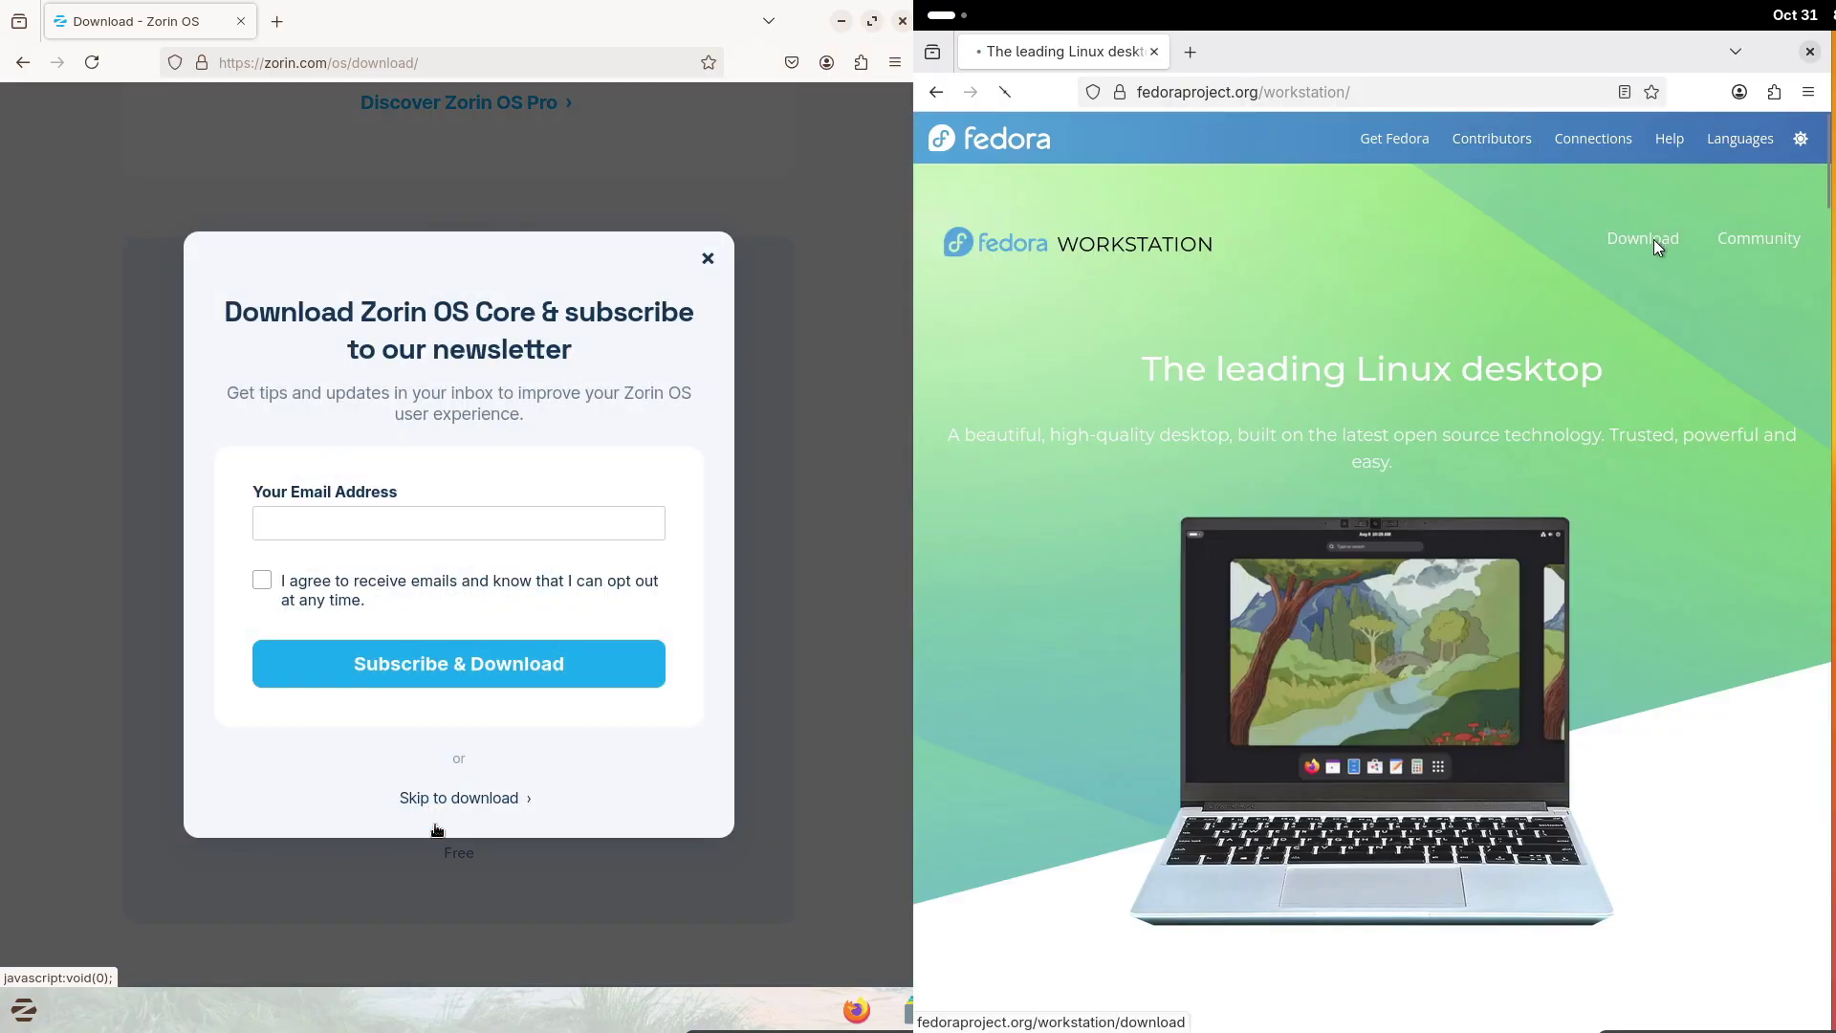
pyautogui.click(456, 799)
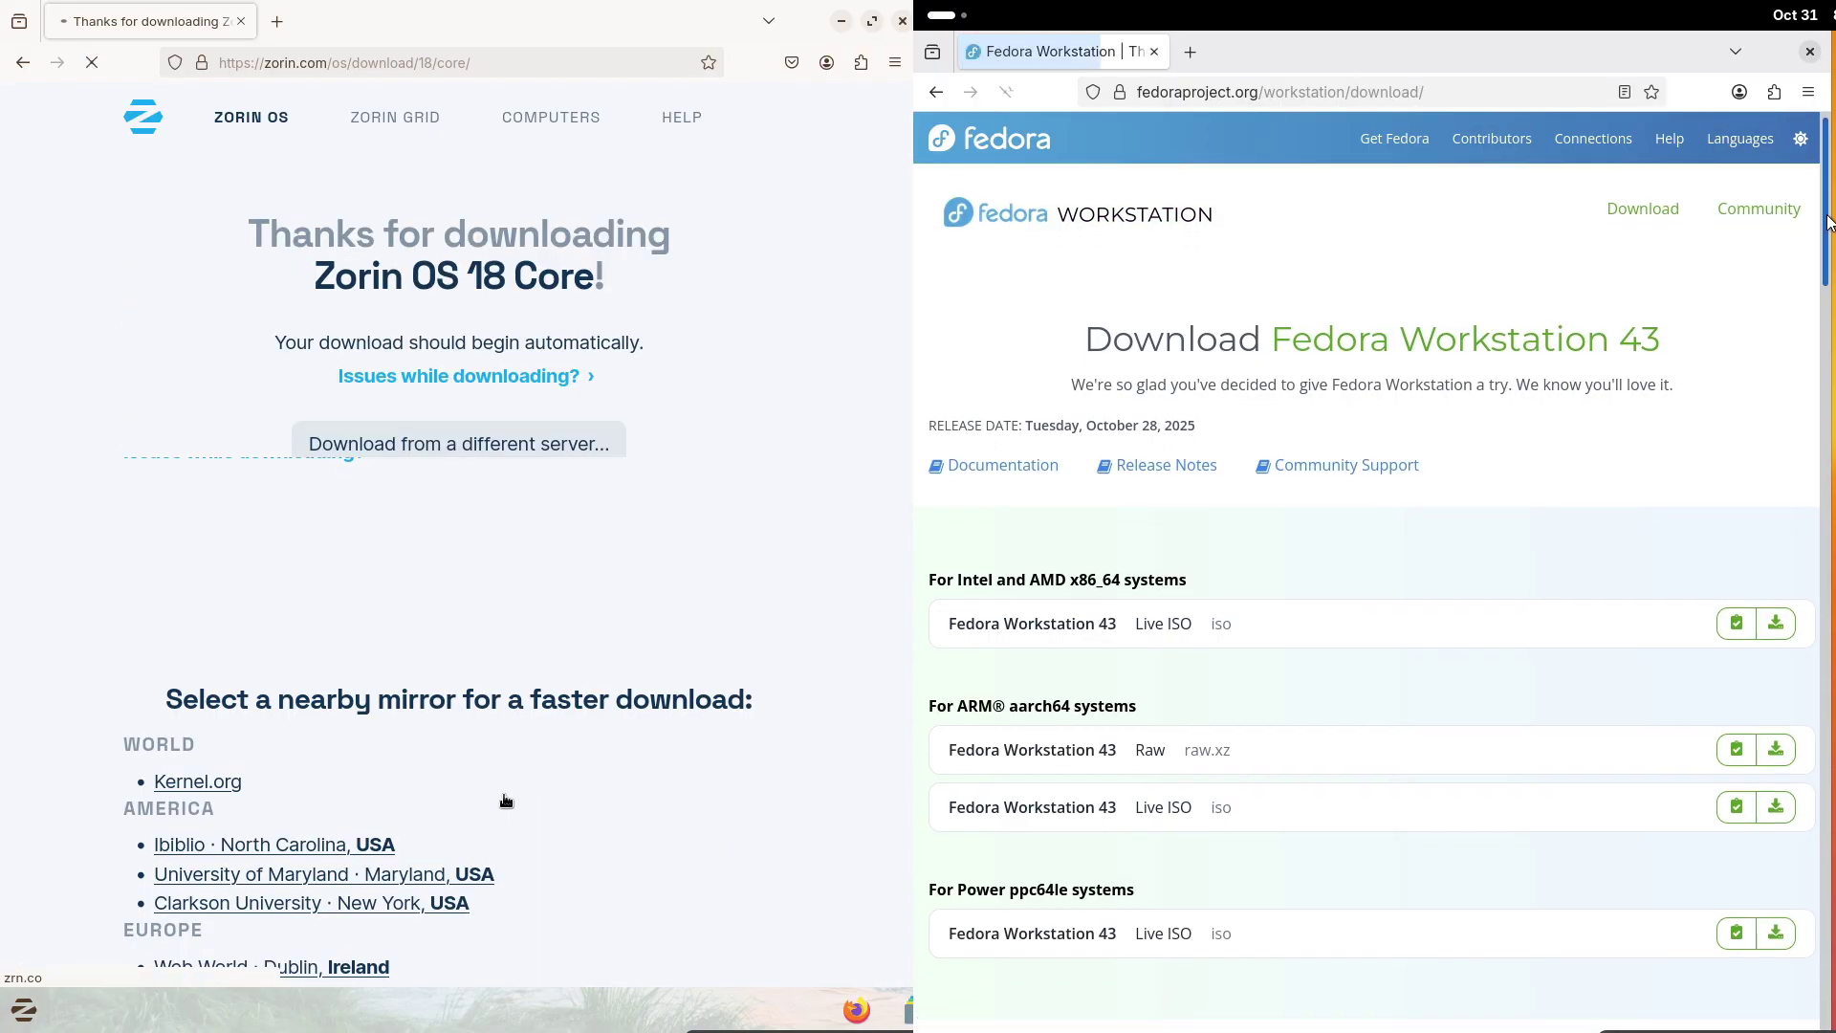
pyautogui.moveTo(1828, 192); pyautogui.dragTo(1828, 244)
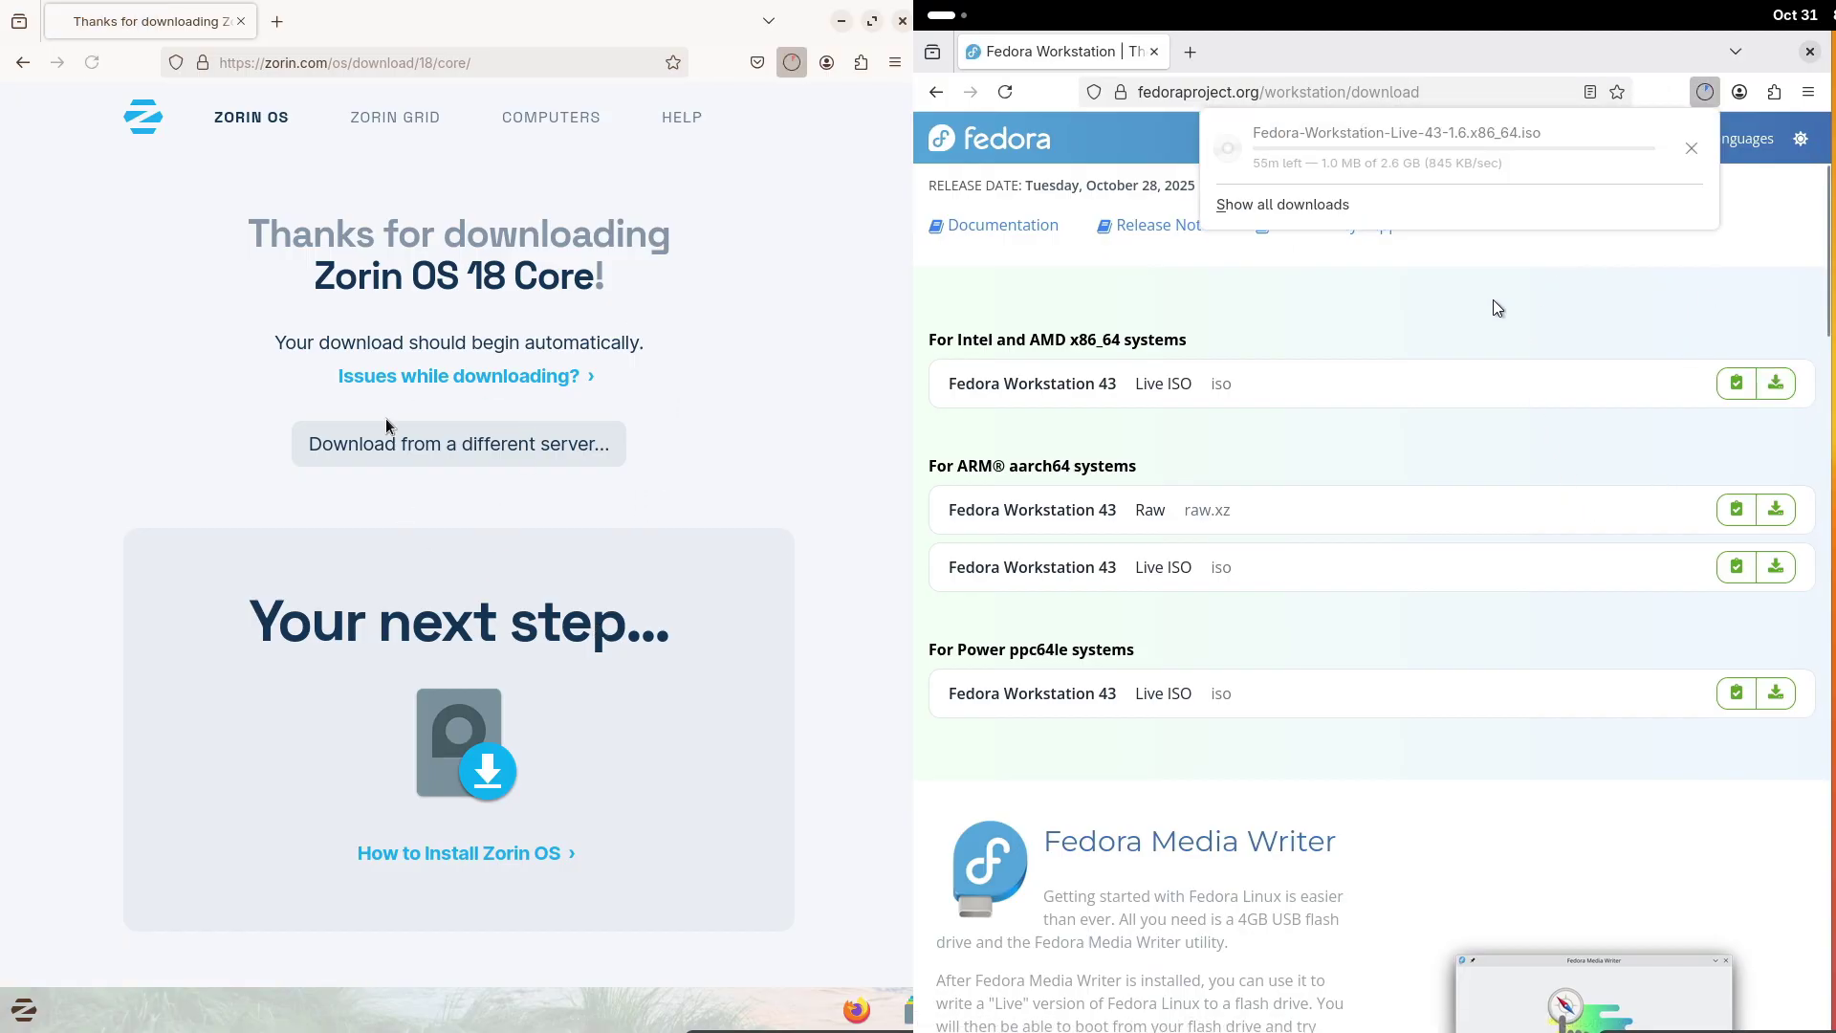
# Cancel the Zorin OS 18 Core download and close Firefox in both Fedora and Zorin
pyautogui.click(1807, 52)
pyautogui.click(779, 116)
pyautogui.click(944, 15)
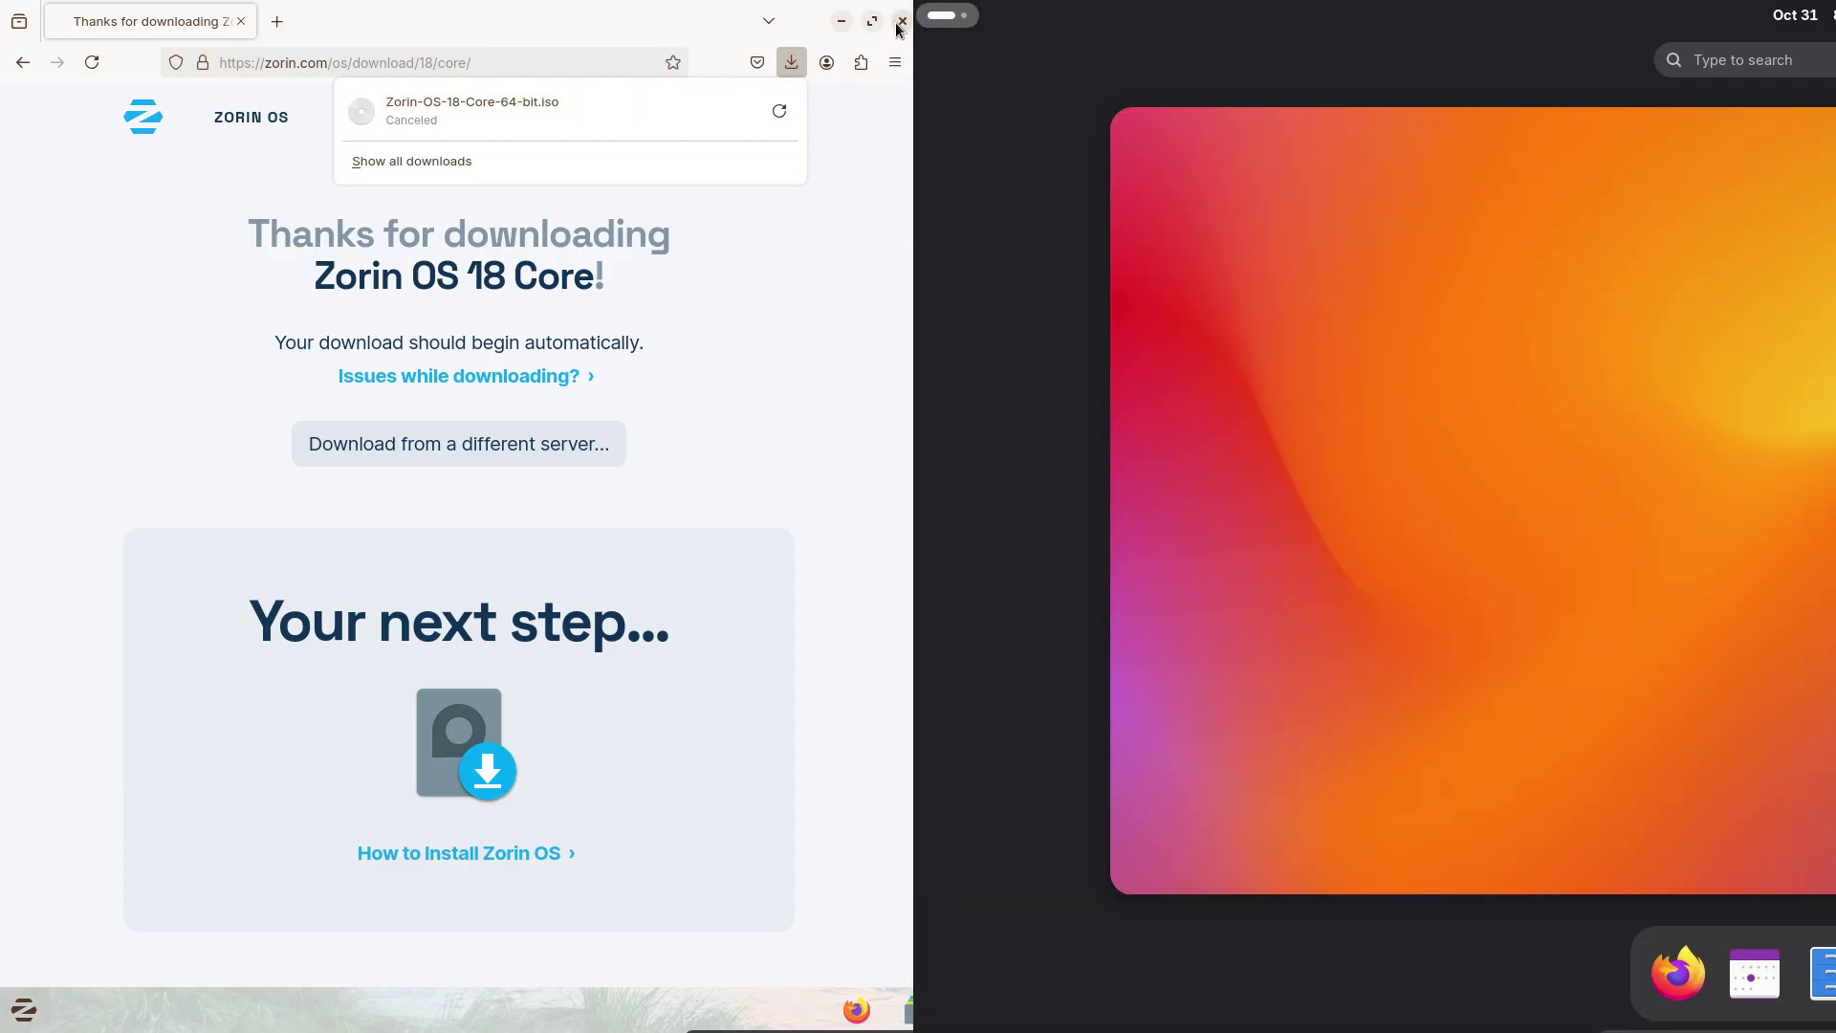
pyautogui.click(901, 21)
pyautogui.click(902, 21)
# Choose to power off the Zorin live session
pyautogui.click(21, 1007)
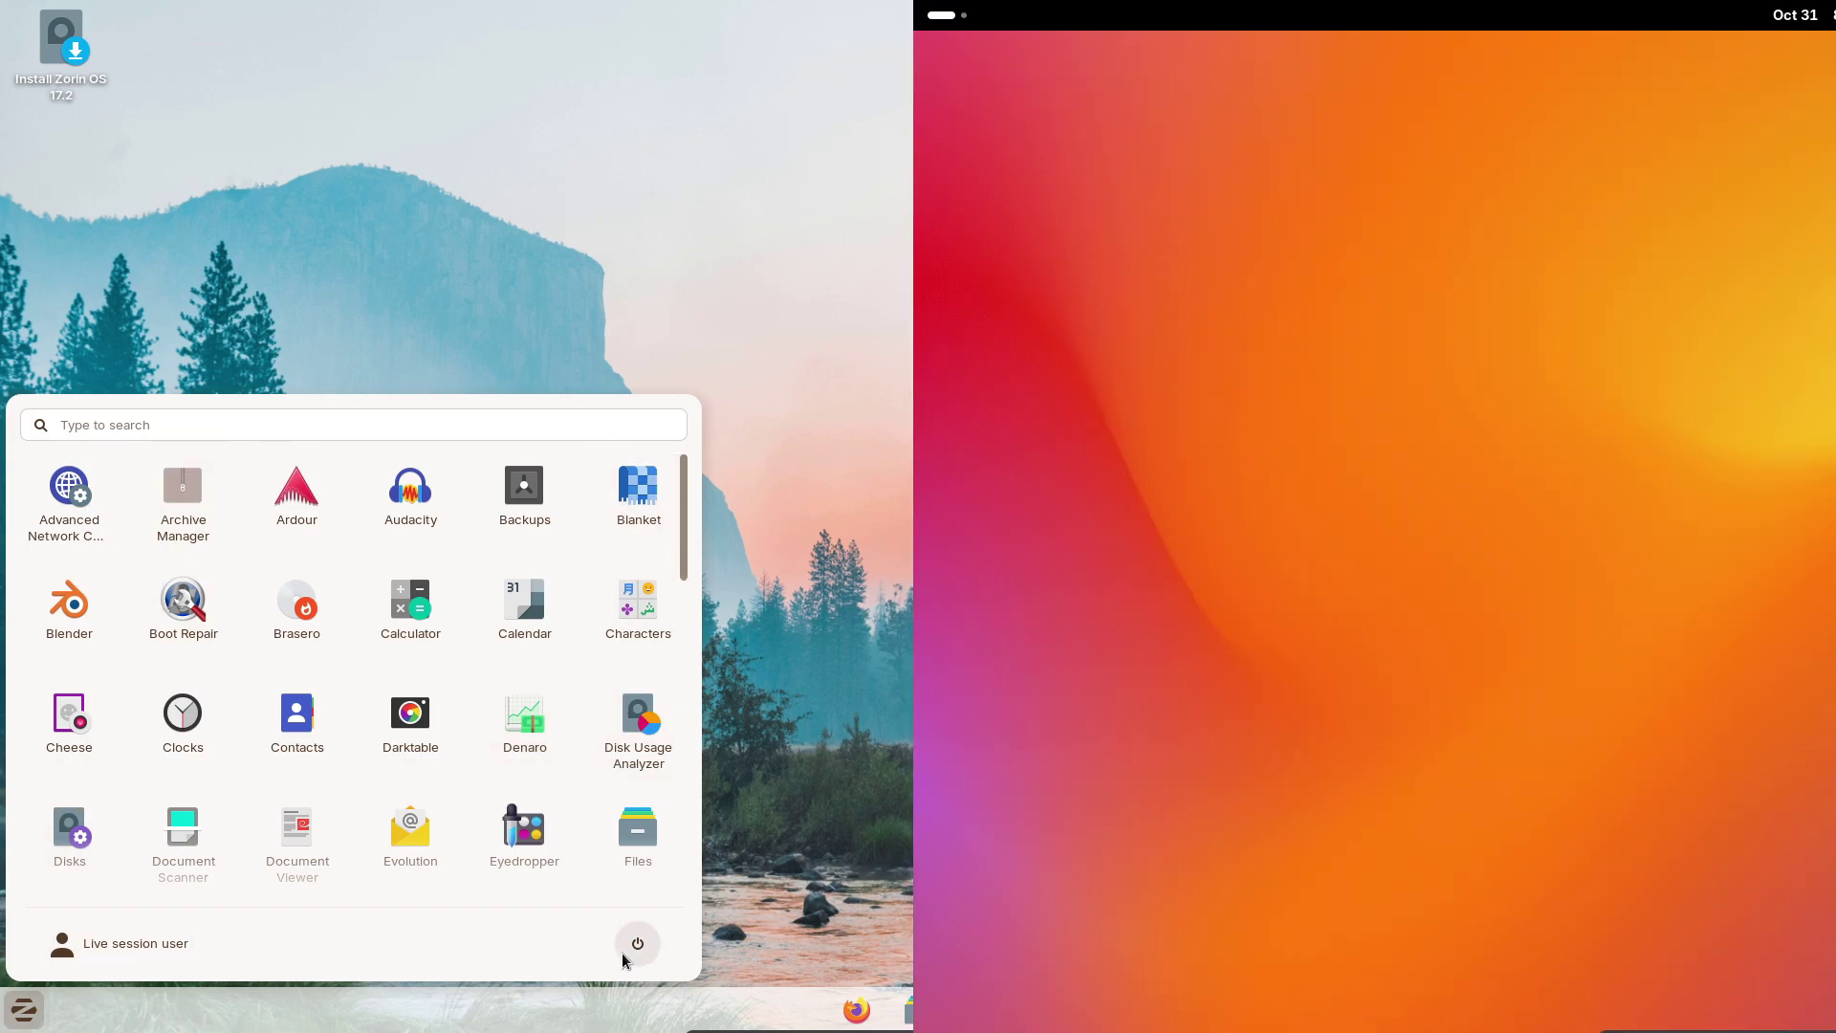
pyautogui.click(624, 949)
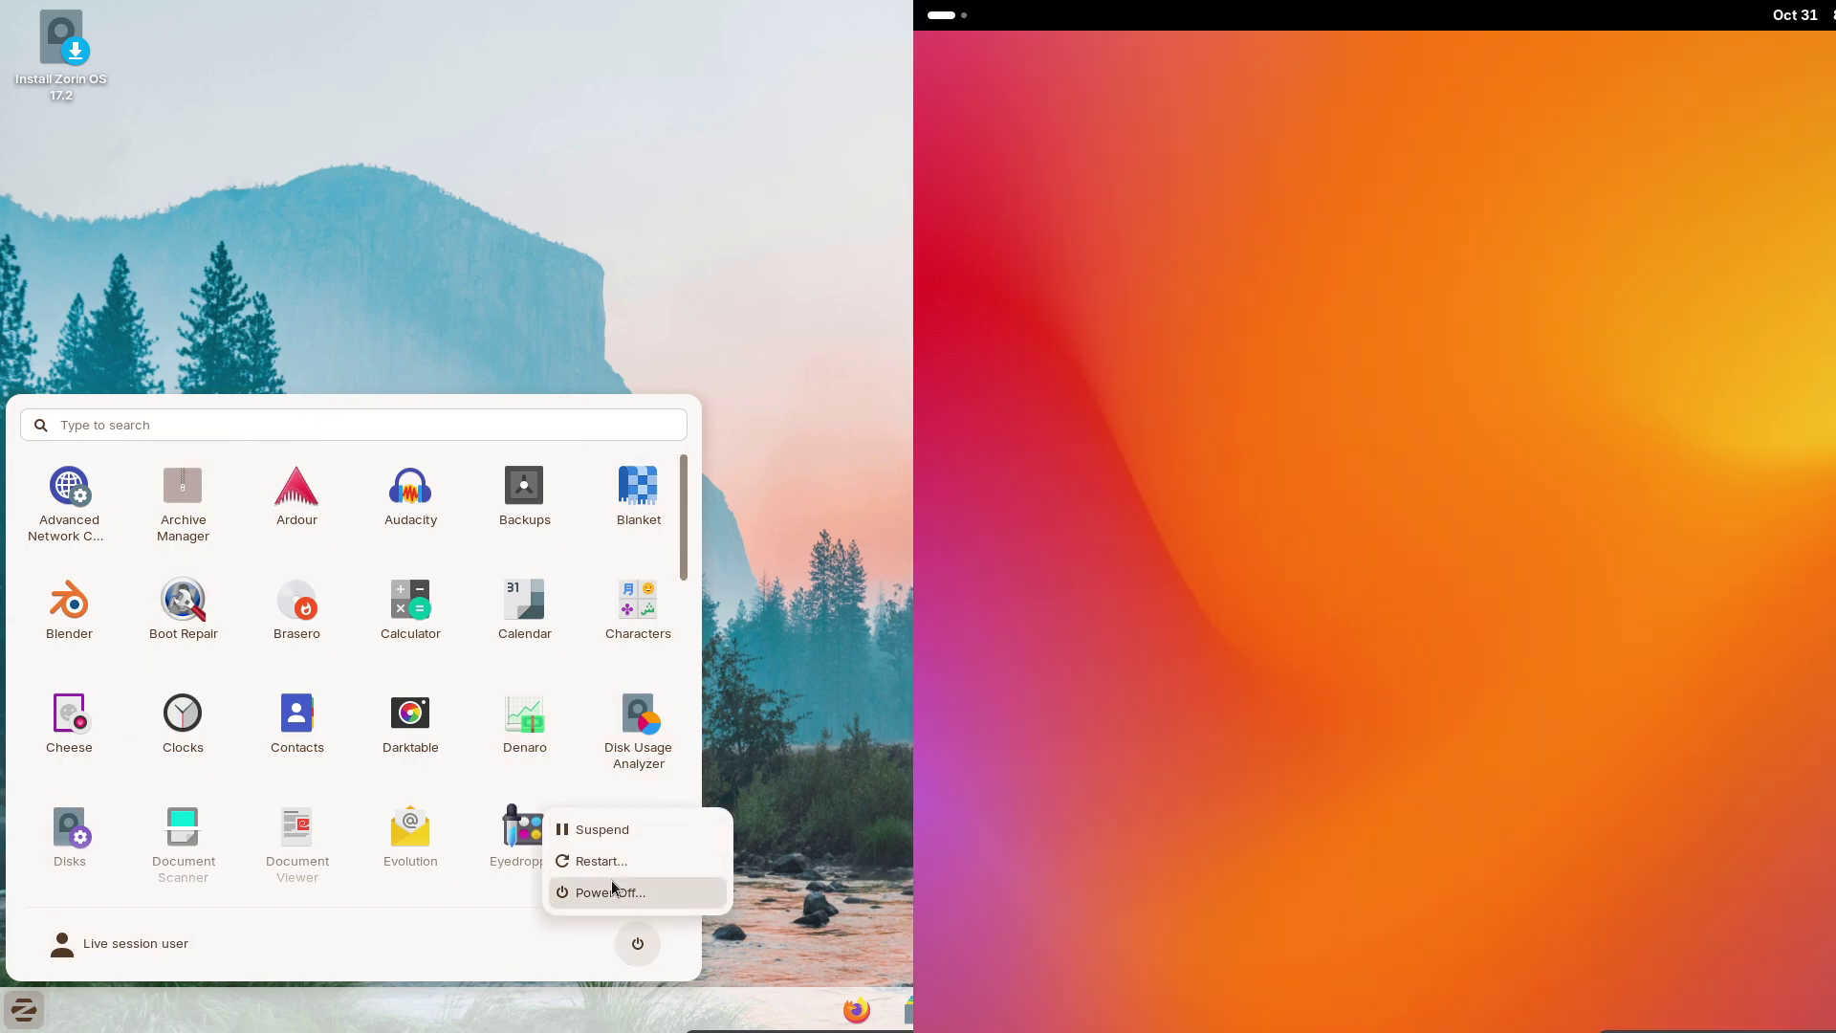
pyautogui.click(613, 889)
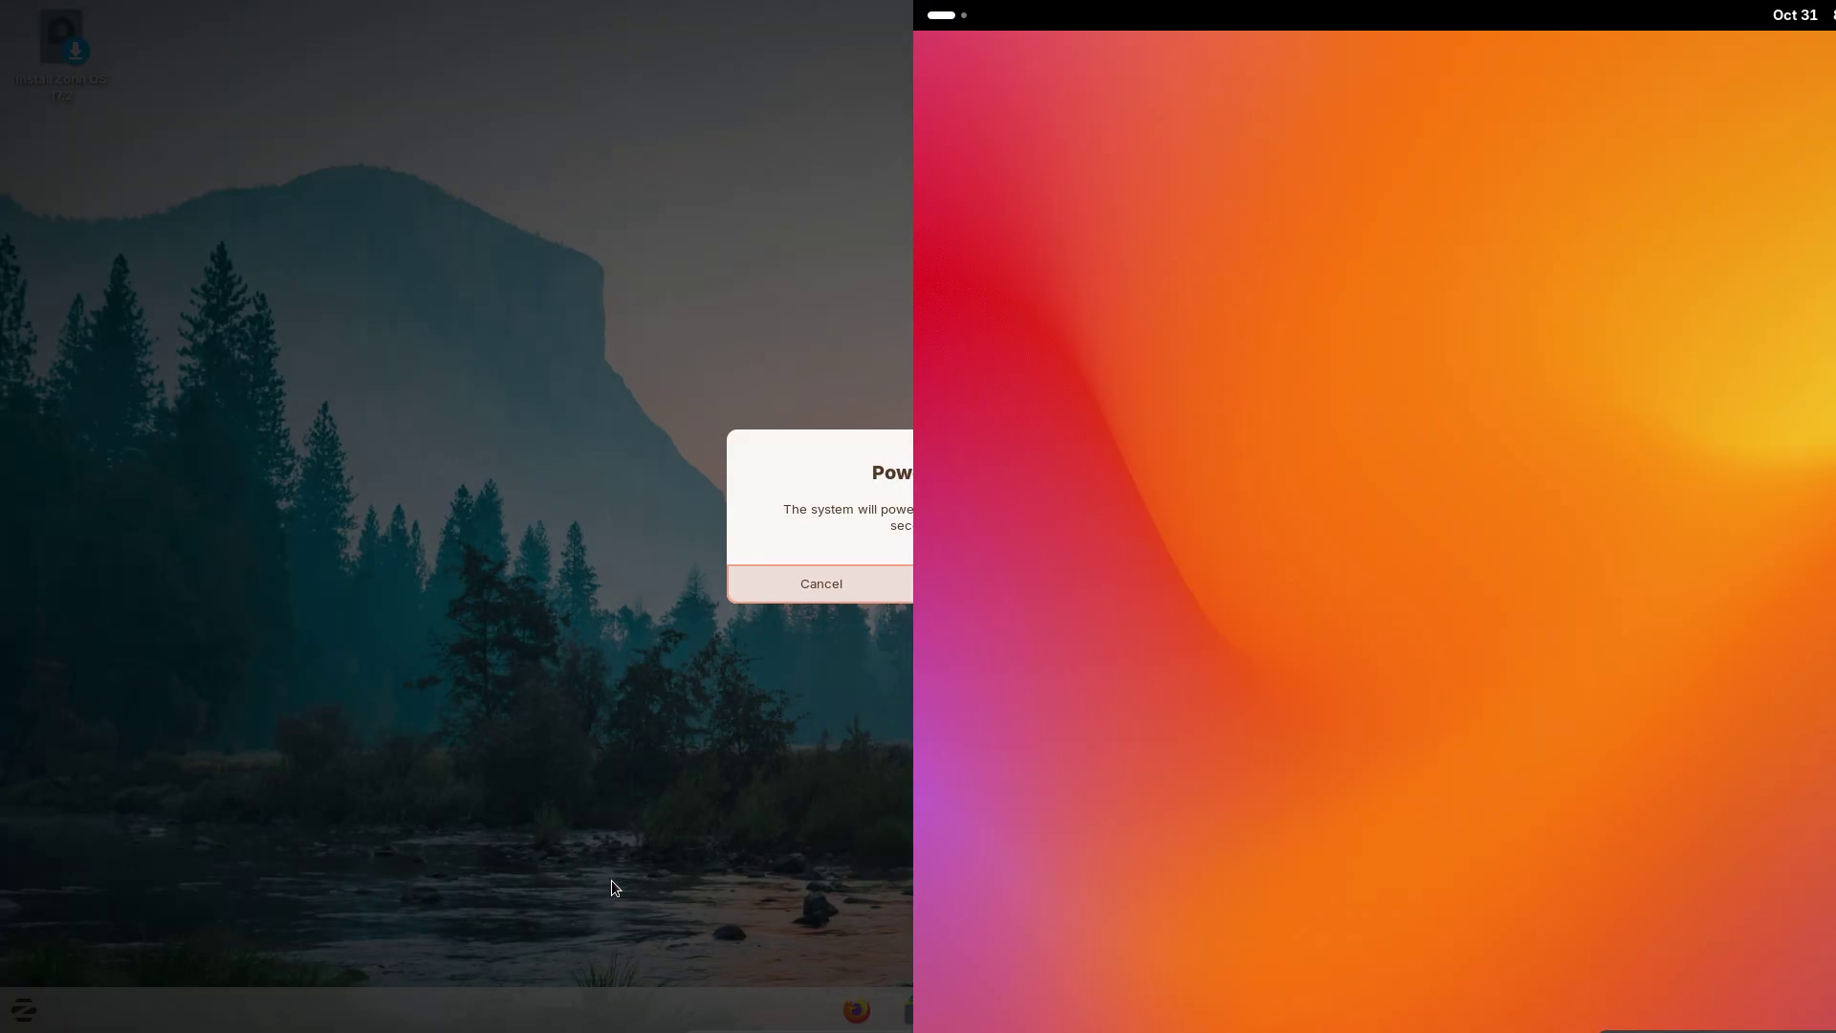